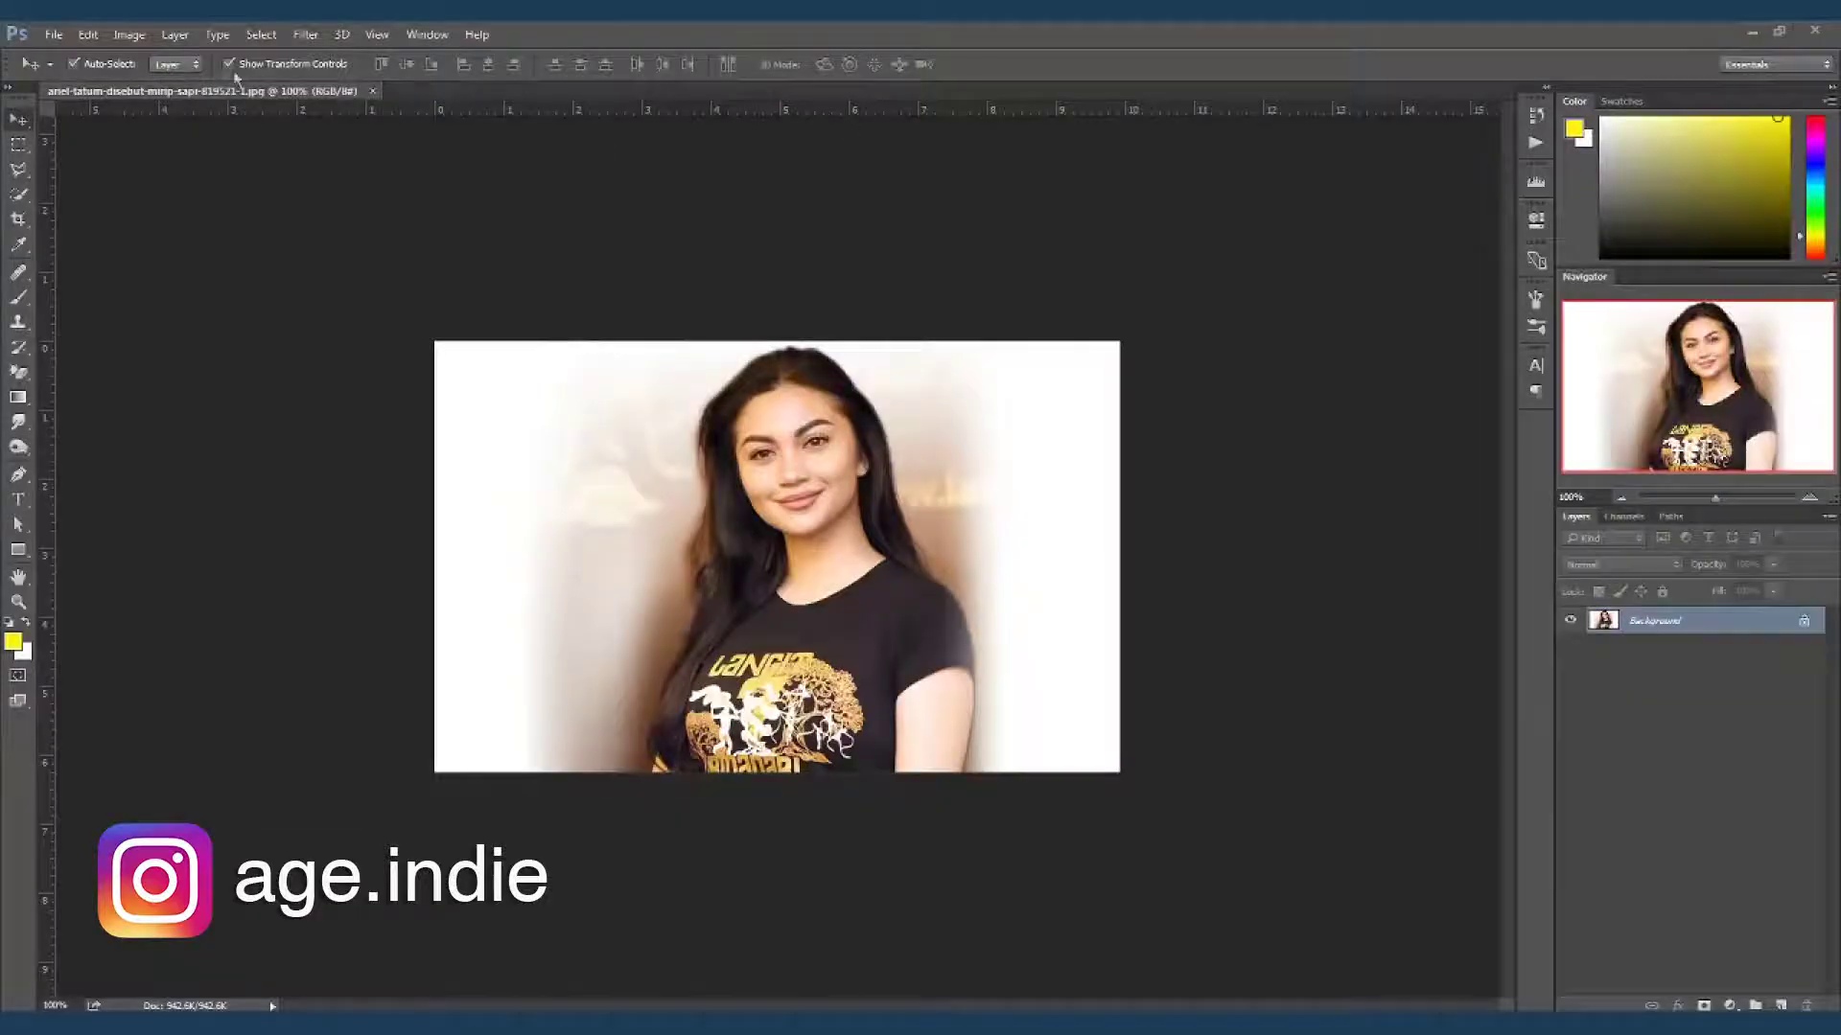
- Raise the image resolution to 300 pixels/inch and fit the whole image in the window
left_click(128, 34)
left_click(144, 172)
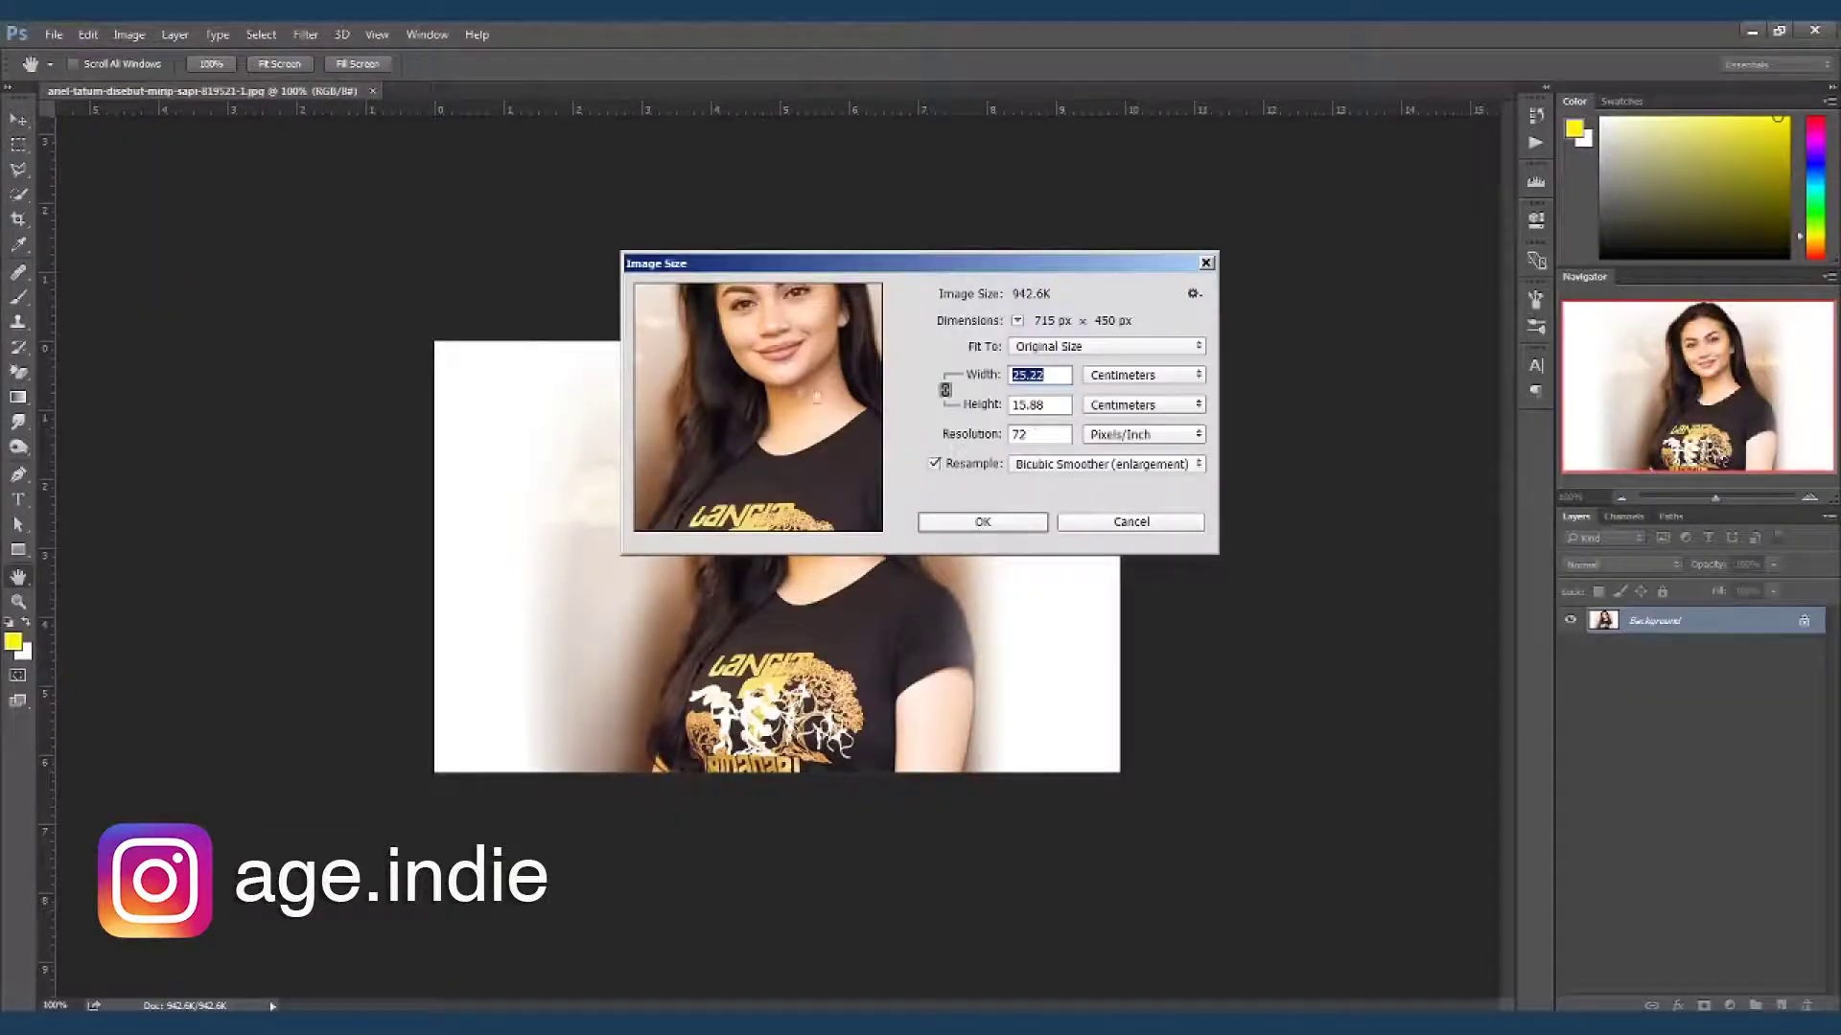
double_click(1040, 434)
type("300")
left_click(983, 521)
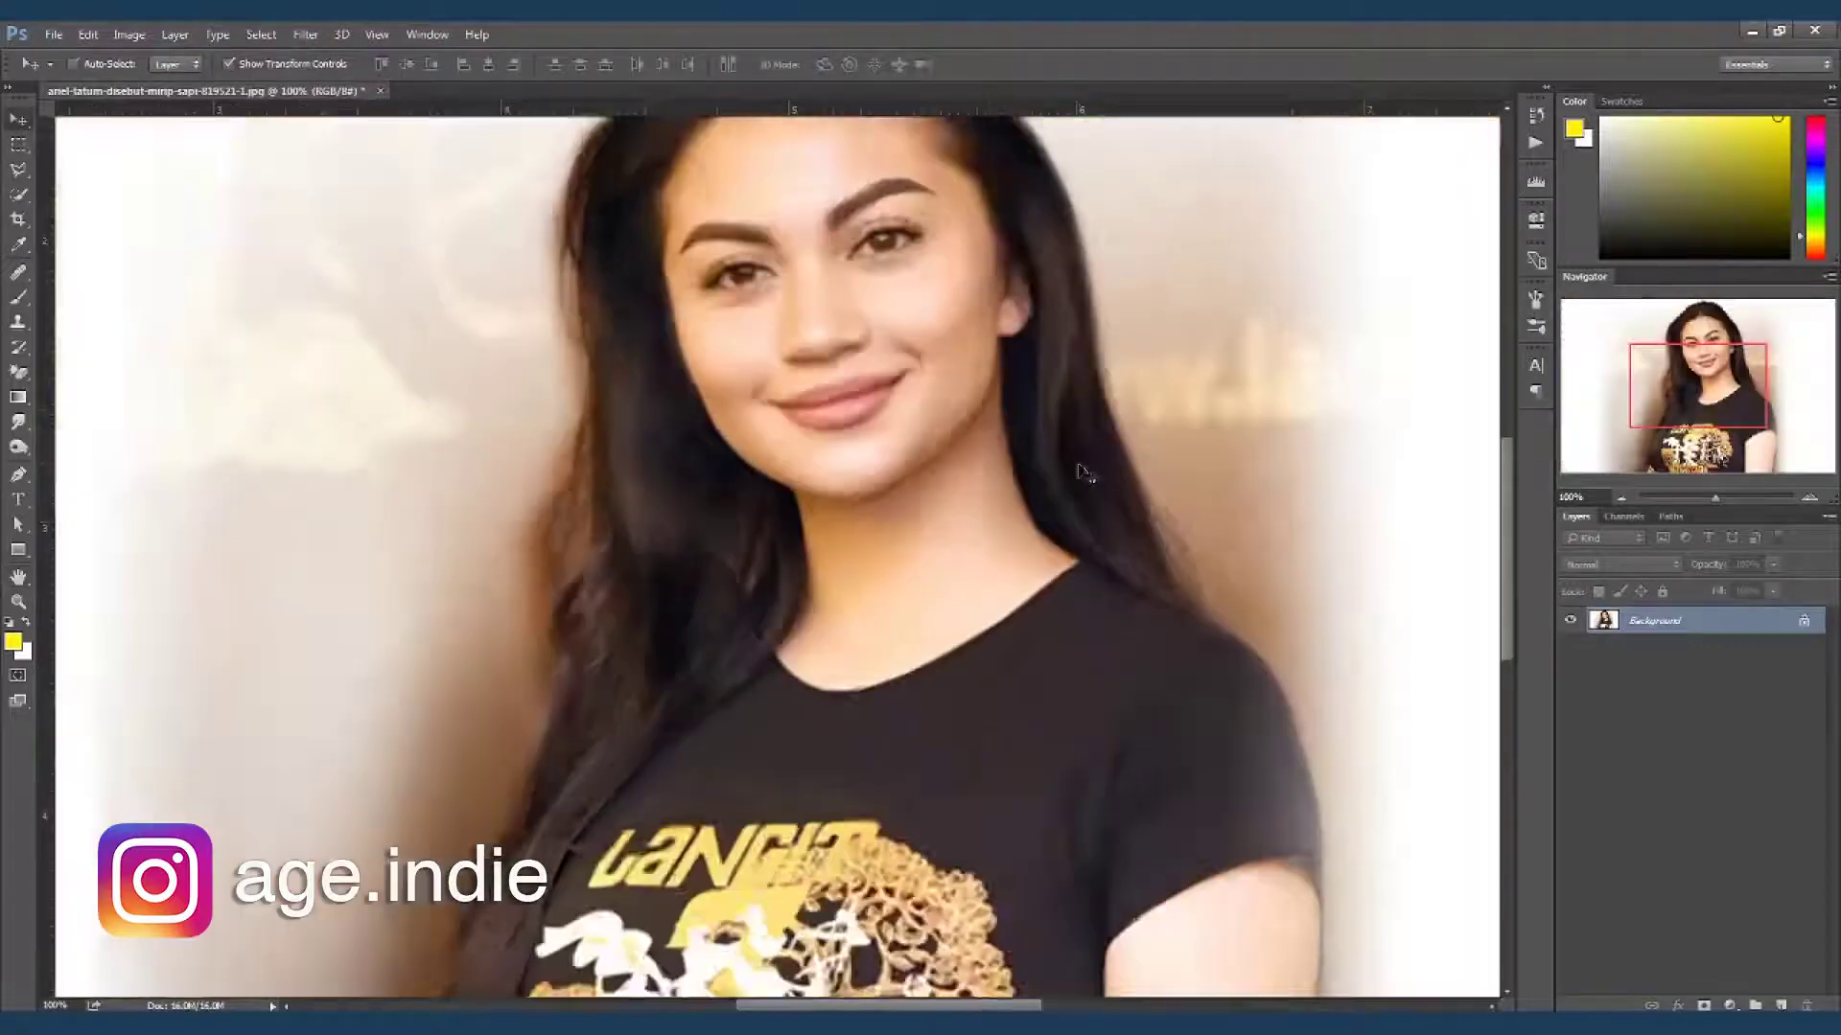
key("ctrl+0")
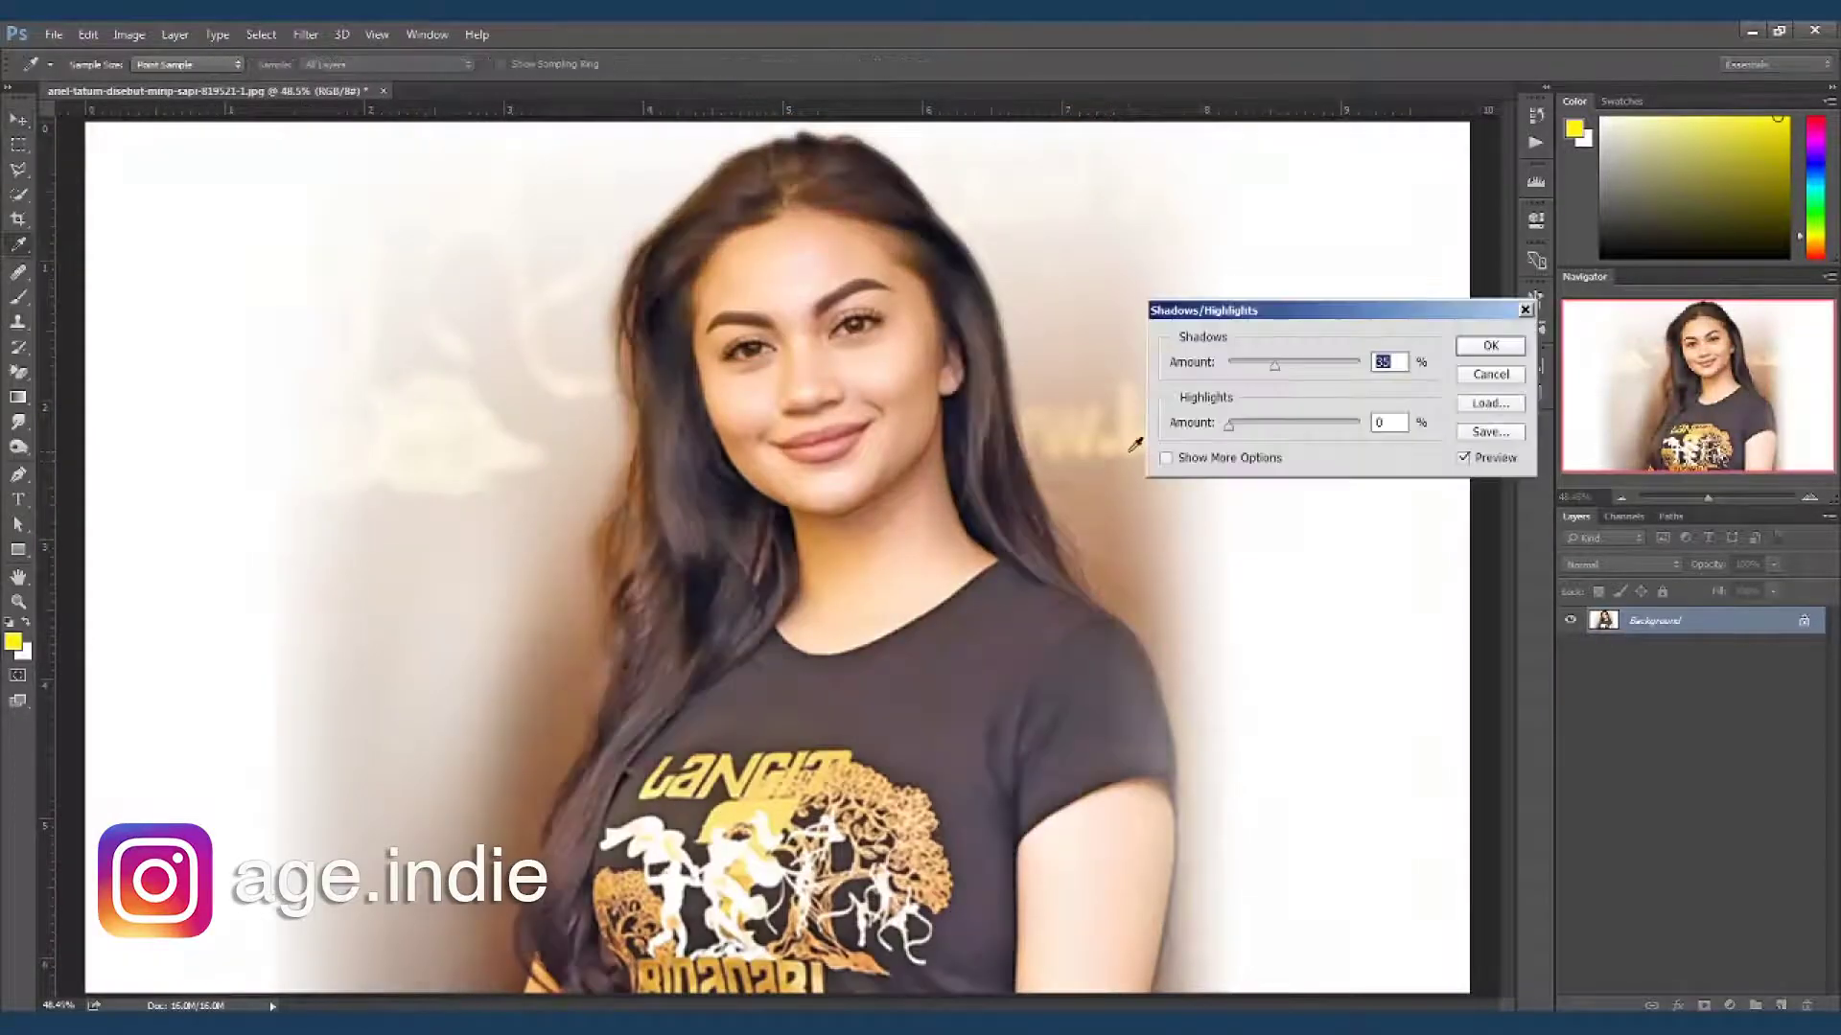
- Apply a Shadows/Highlights correction to rebalance the portrait's shadows
left_click_drag(1228, 426, 1234, 425)
left_click(1492, 376)
key("v")
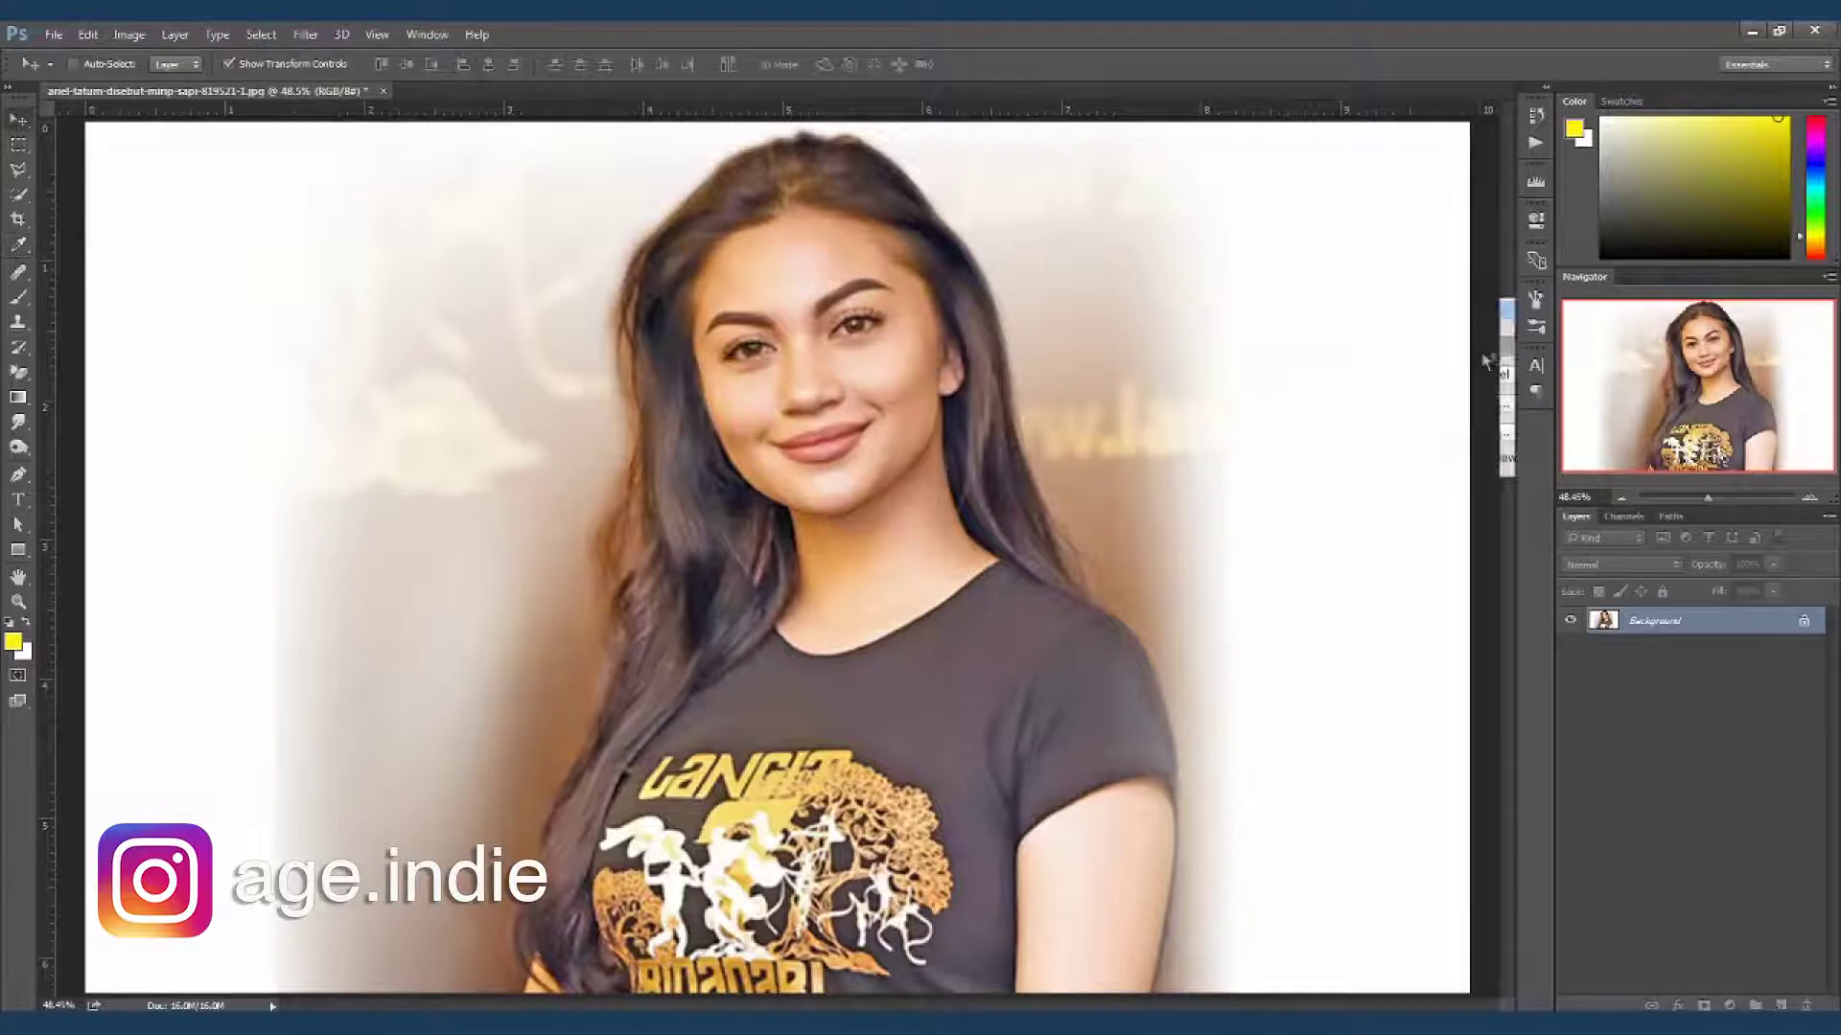
- Apply Levels with black point 15 and gamma 1.17 to boost contrast and brightness
key("ctrl+l")
left_click_drag(1369, 641, 1477, 641)
left_click_drag(1614, 640, 1595, 641)
key("Return")
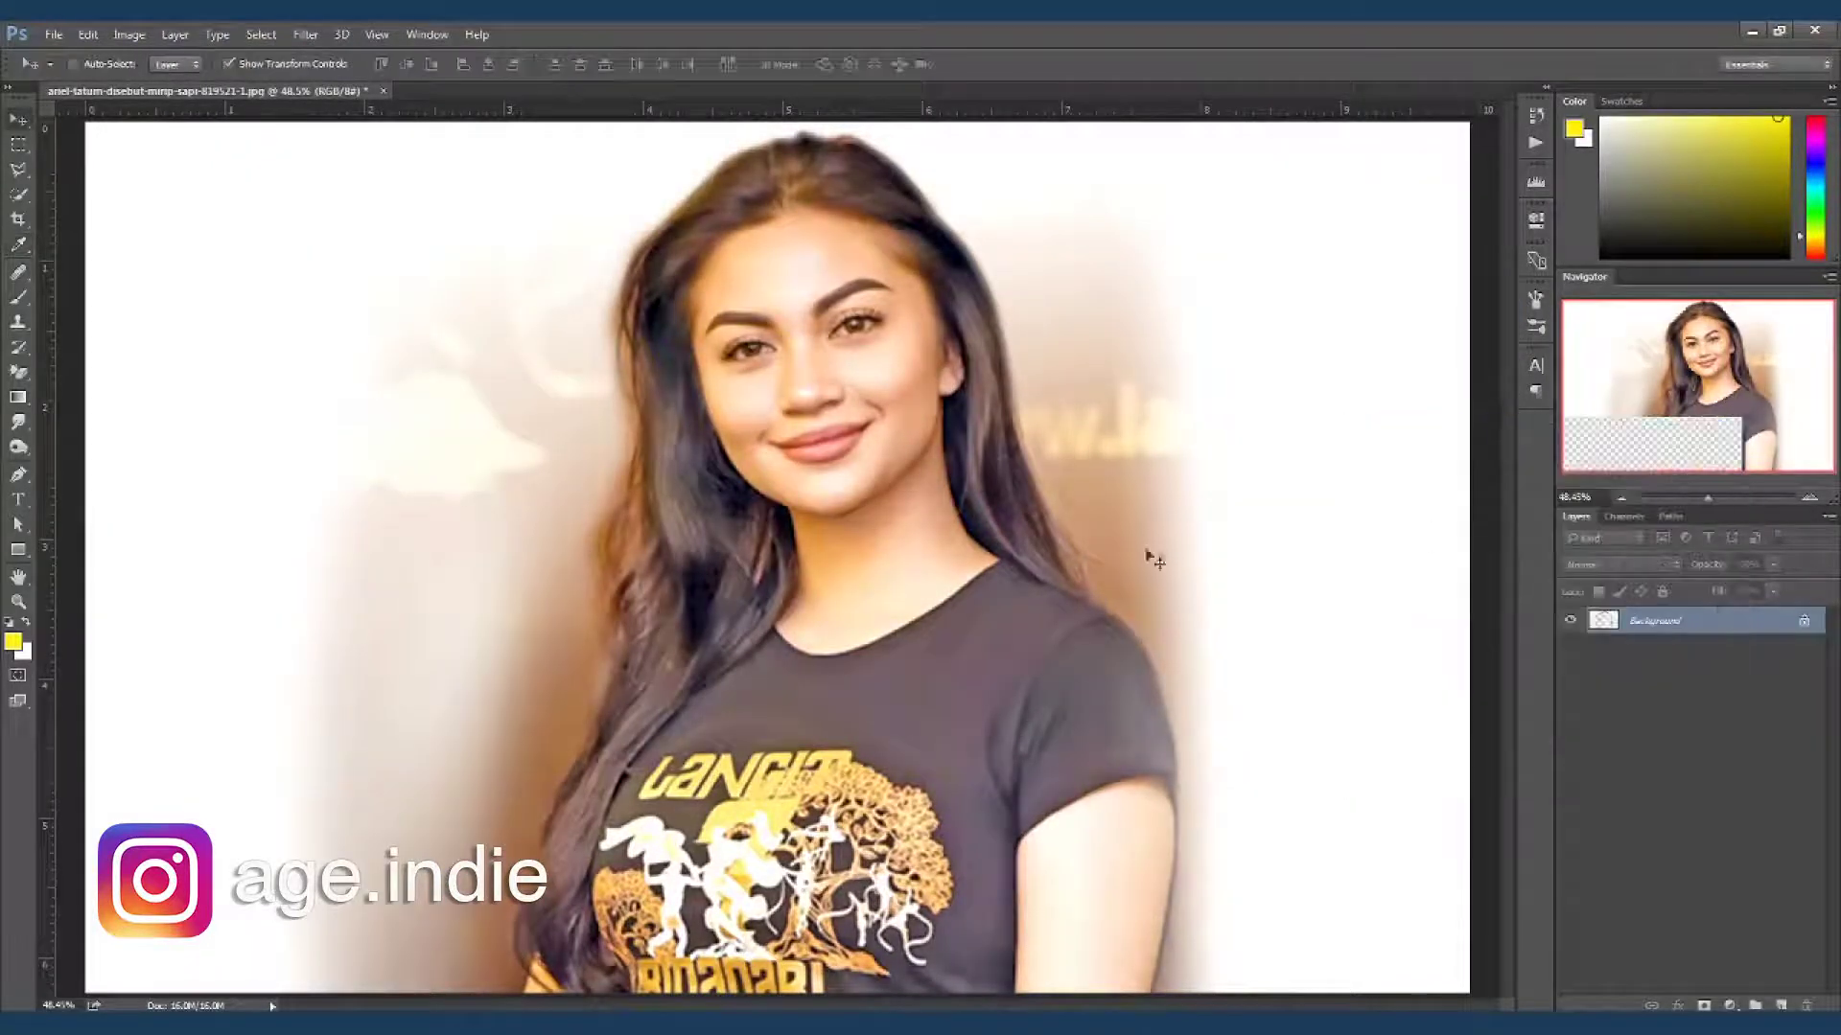
- Set Smart Sharpen to Amount 500, Radius 5.2 and Reduce Noise 20, previewing the lips
left_click_drag(671, 266, 1158, 678)
left_click(819, 446)
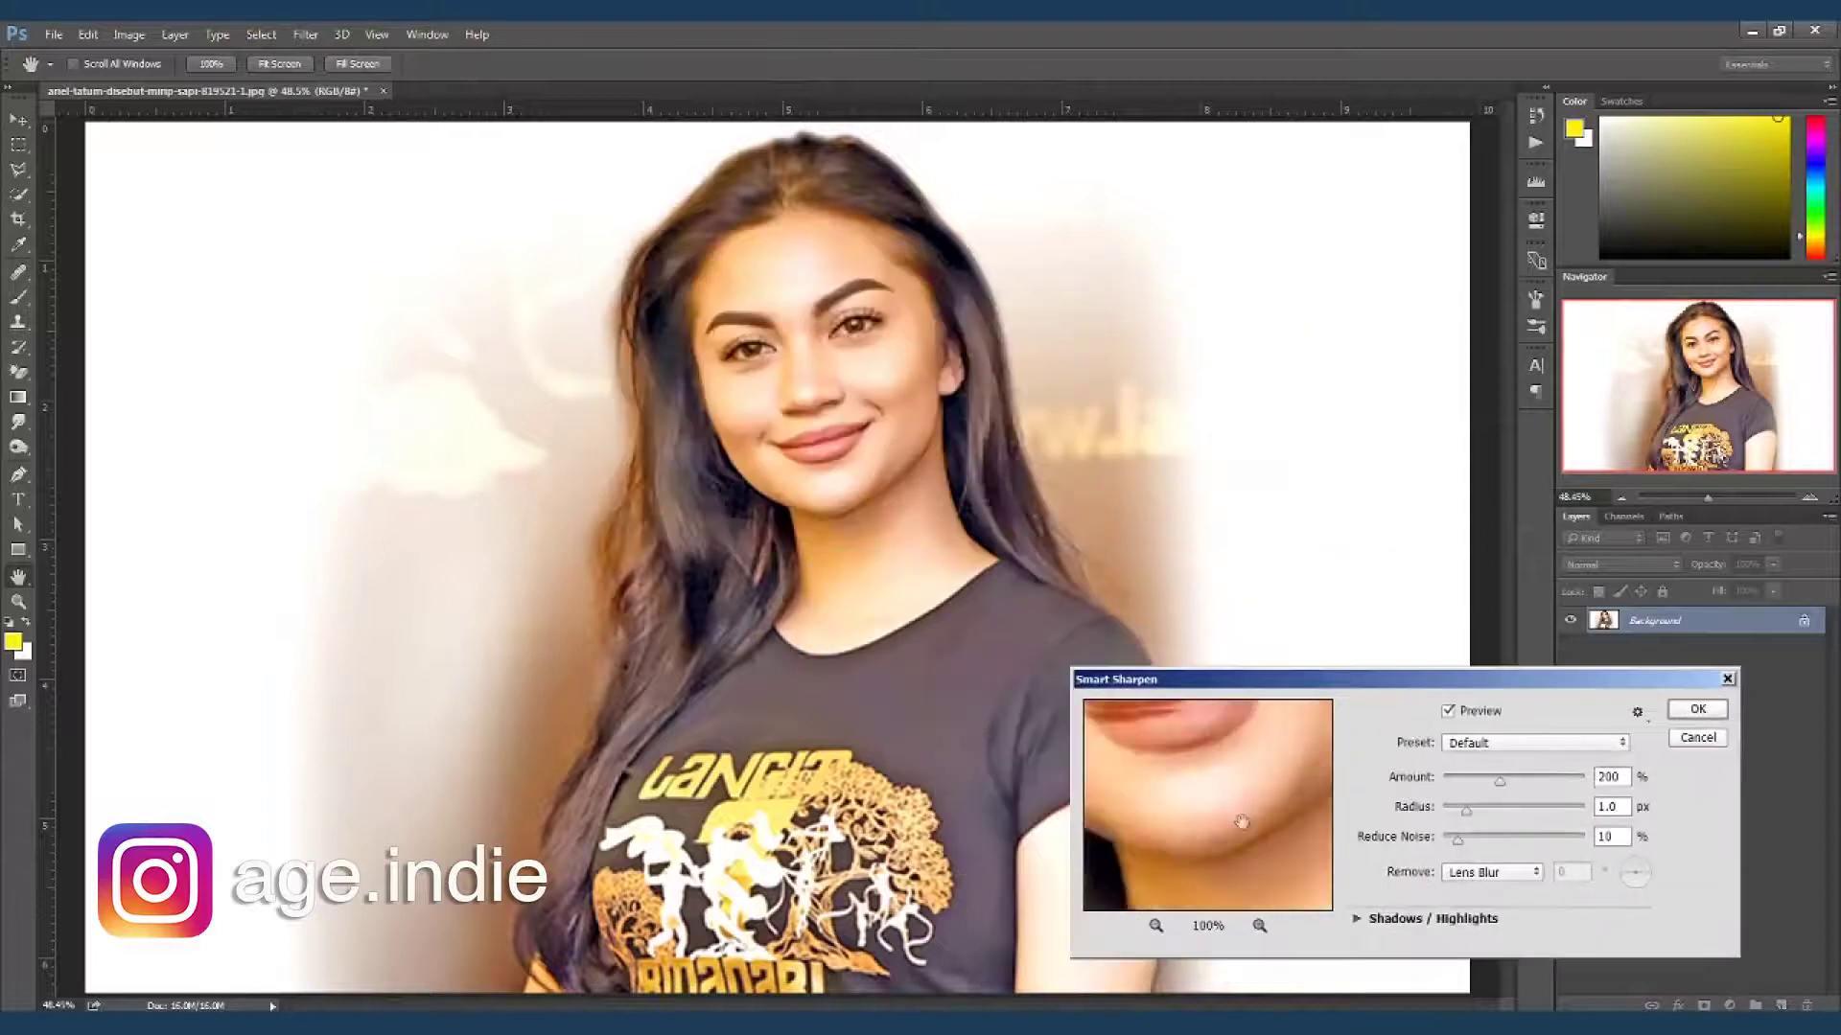
left_click_drag(1499, 781, 1594, 801)
left_click_drag(1457, 840, 1519, 840)
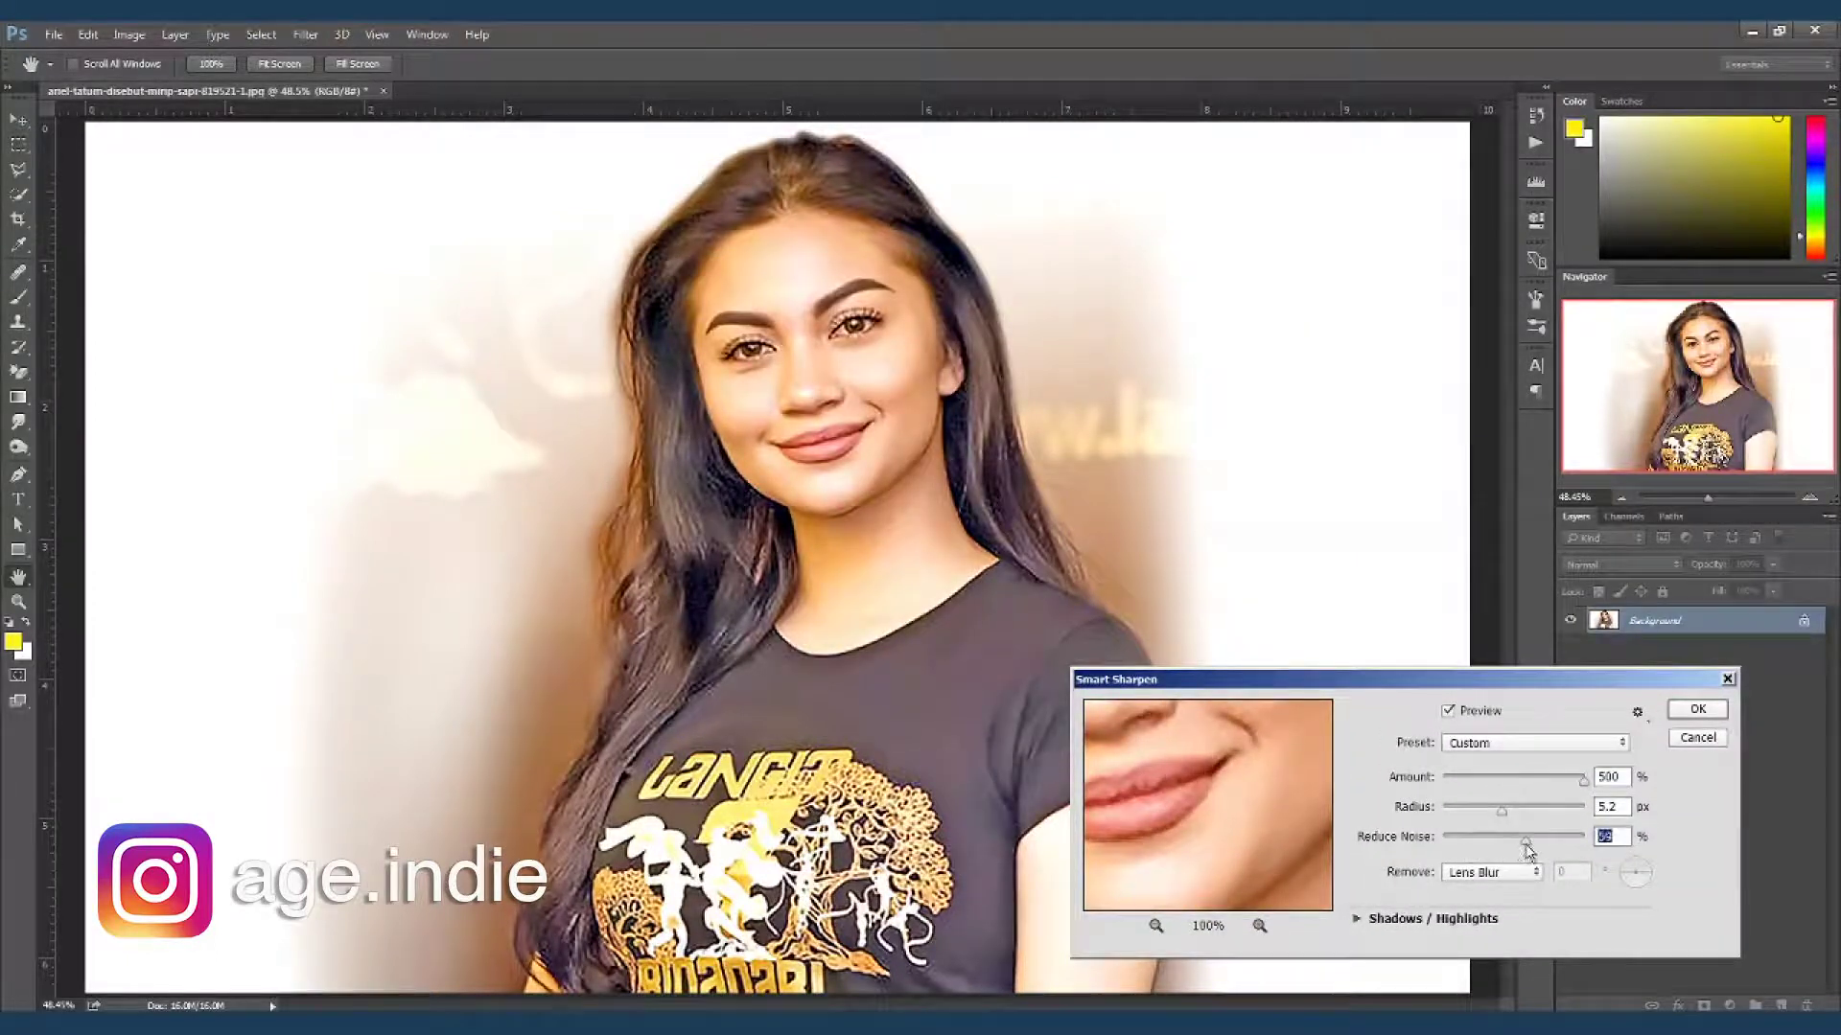
left_click_drag(1490, 681, 1470, 632)
mouse_move(1498, 794)
left_mouse_down()
mouse_move(1454, 800)
mouse_move(1486, 767)
mouse_move(1574, 787)
mouse_move(1486, 774)
left_mouse_up()
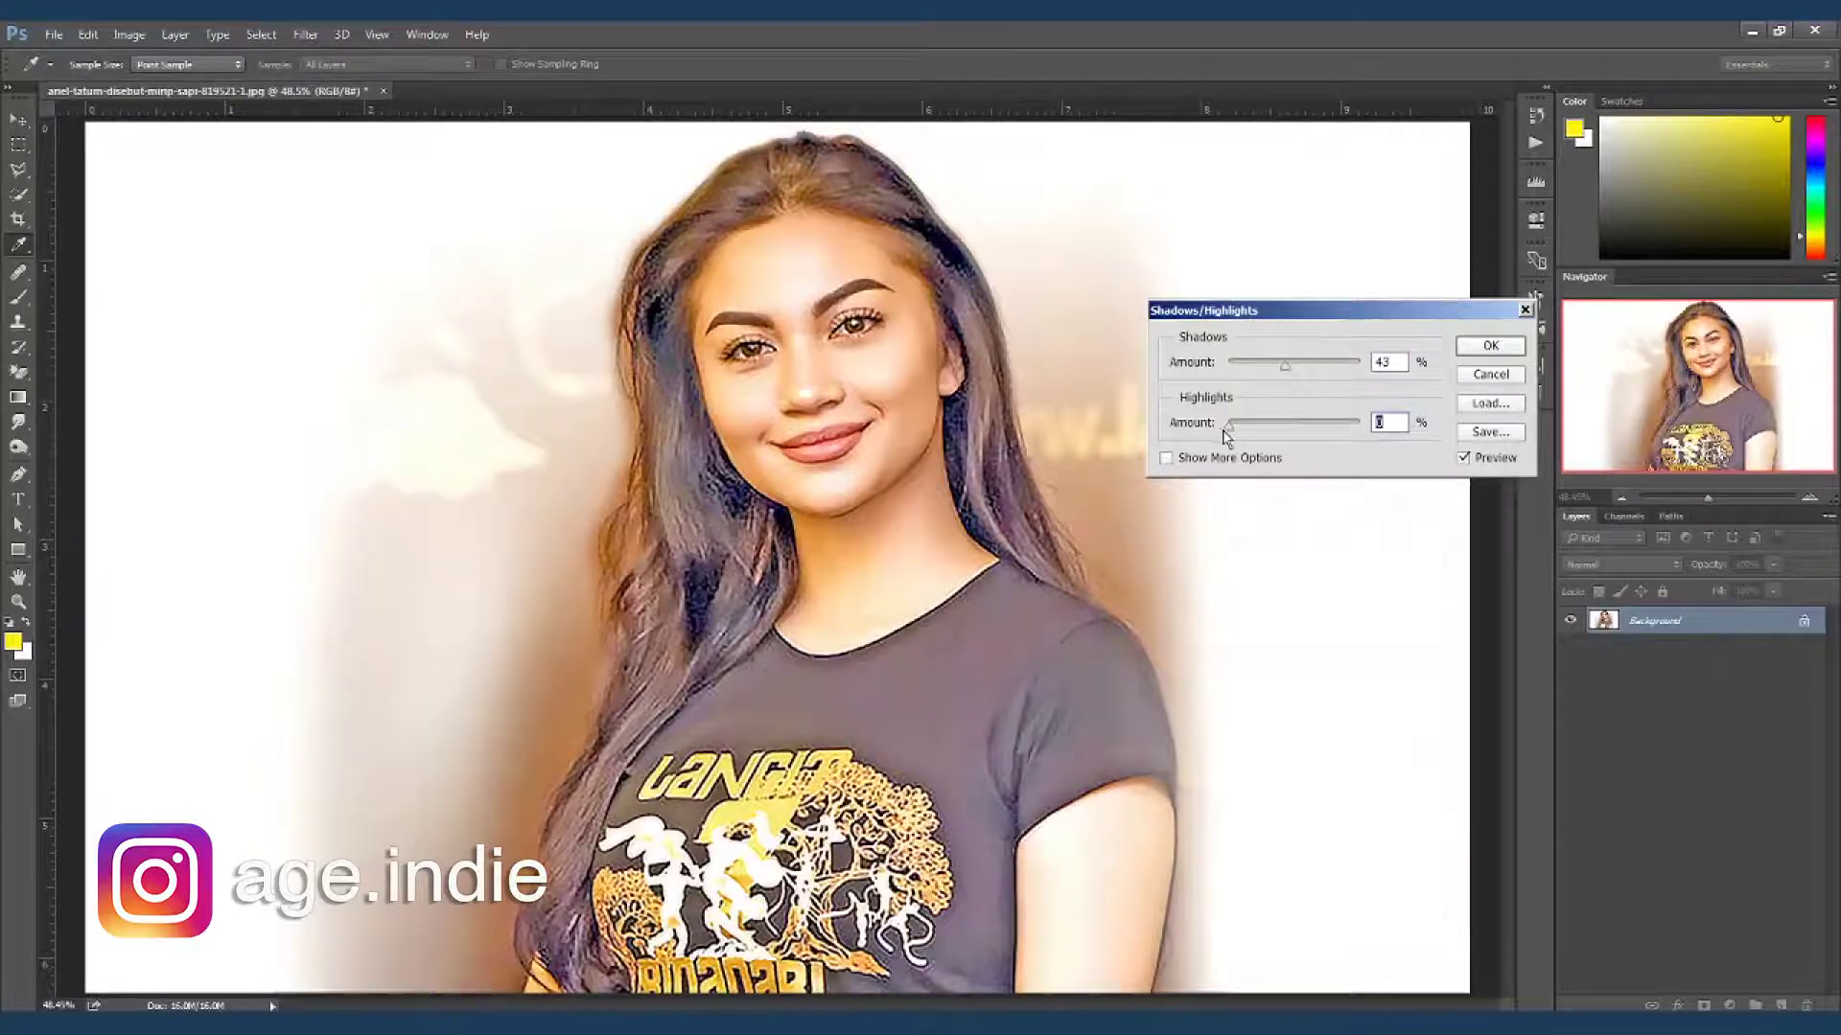
- Apply the 43% shadow lift, then a Warming Filter (85) photo filter
left_click(1491, 345)
left_click(129, 35)
mouse_move(151, 81)
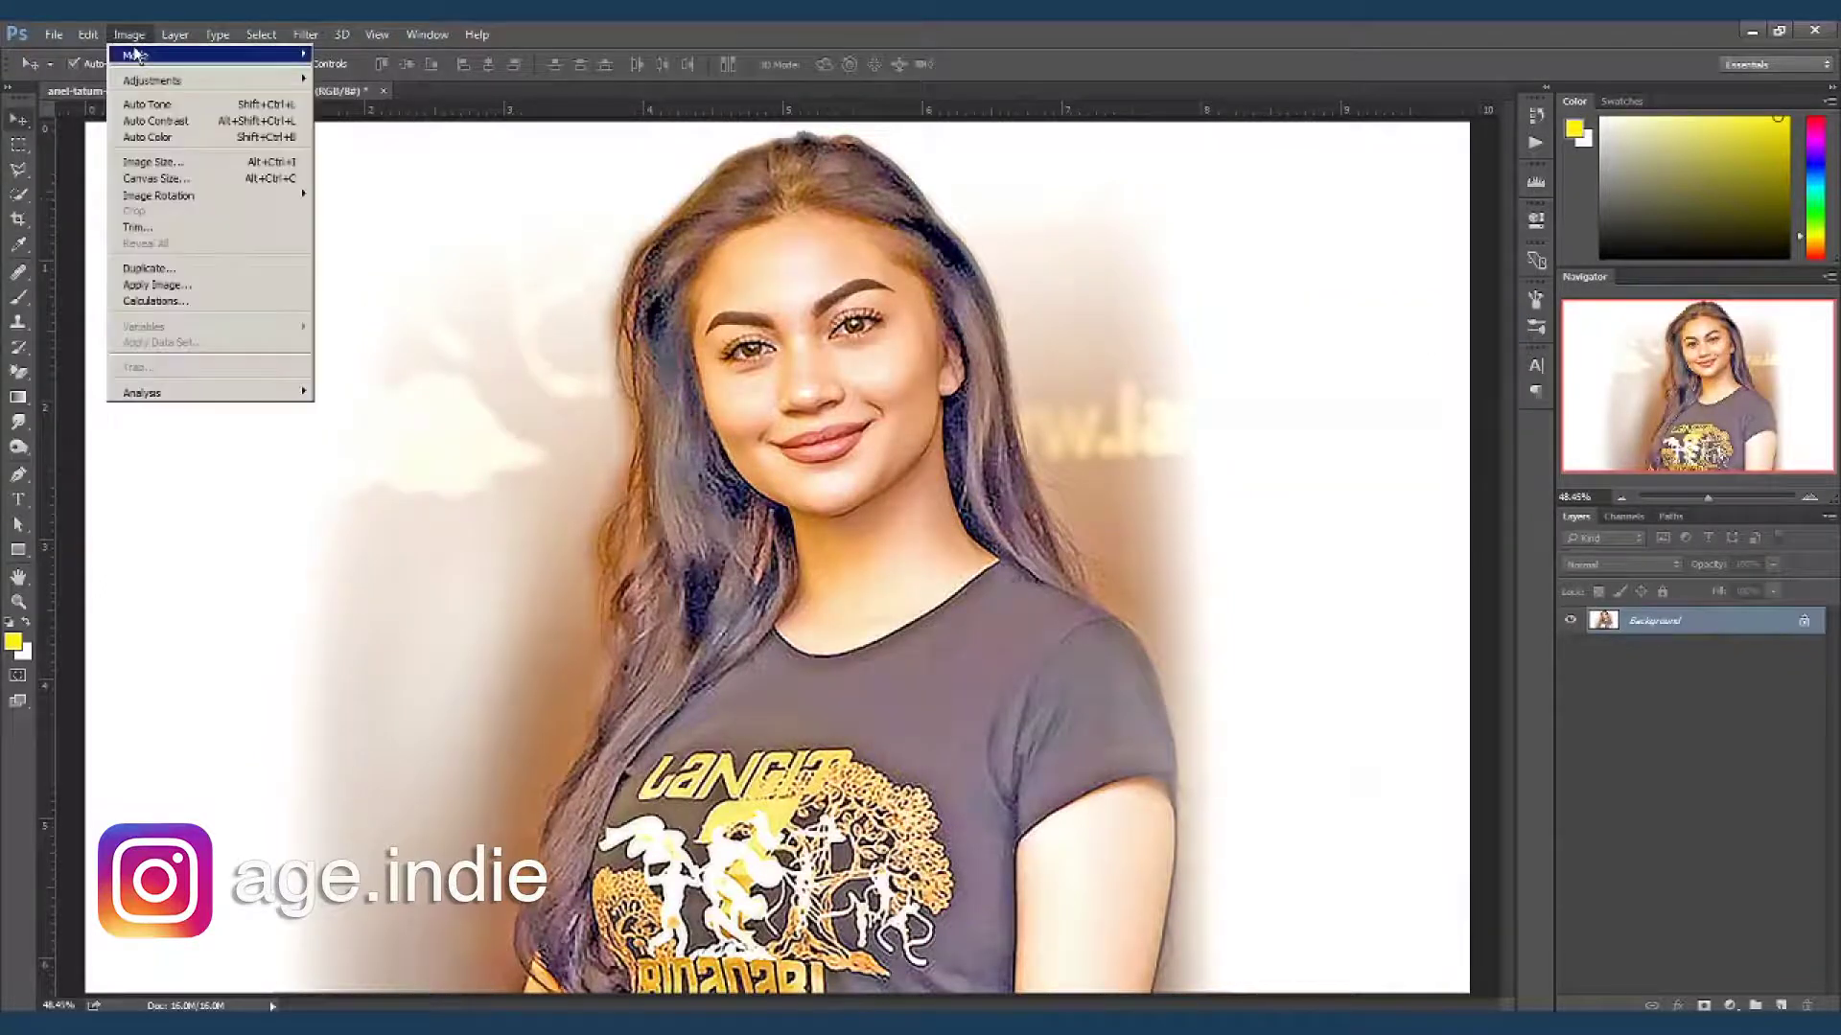
left_click(357, 219)
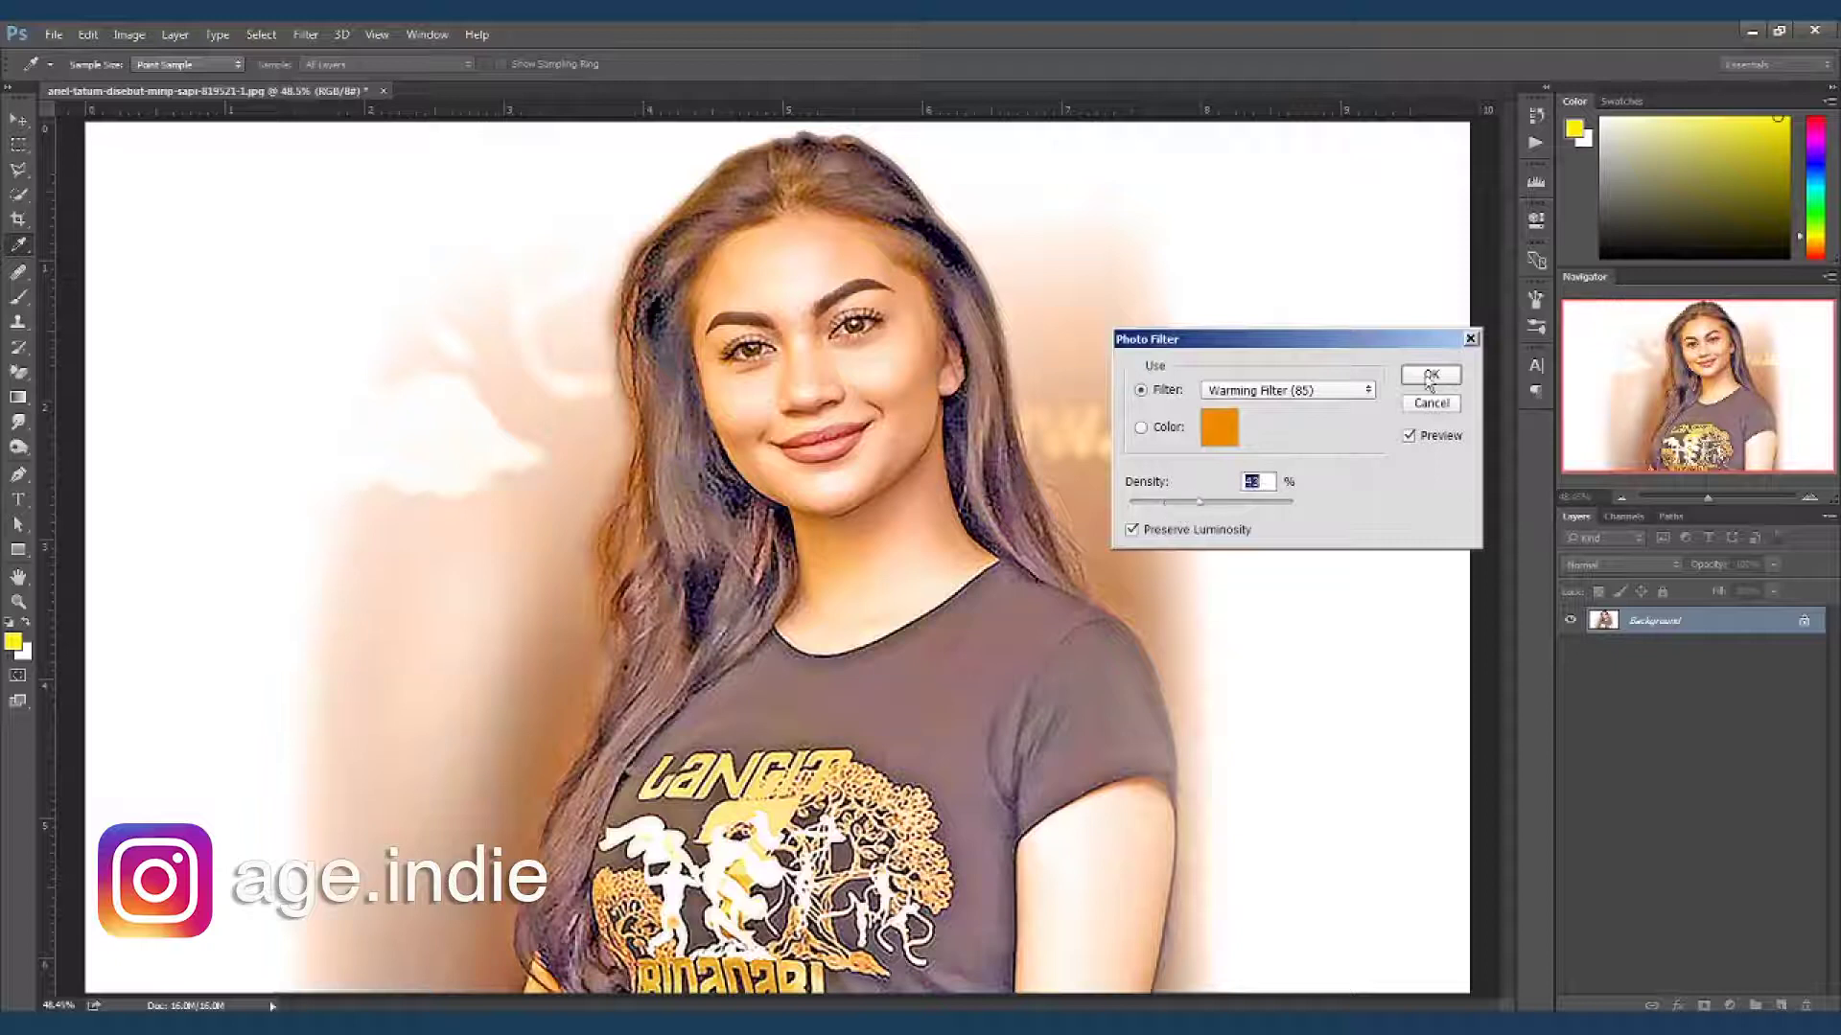
left_click(1430, 375)
- Raise the portrait's vibrance to +52
left_click(128, 35)
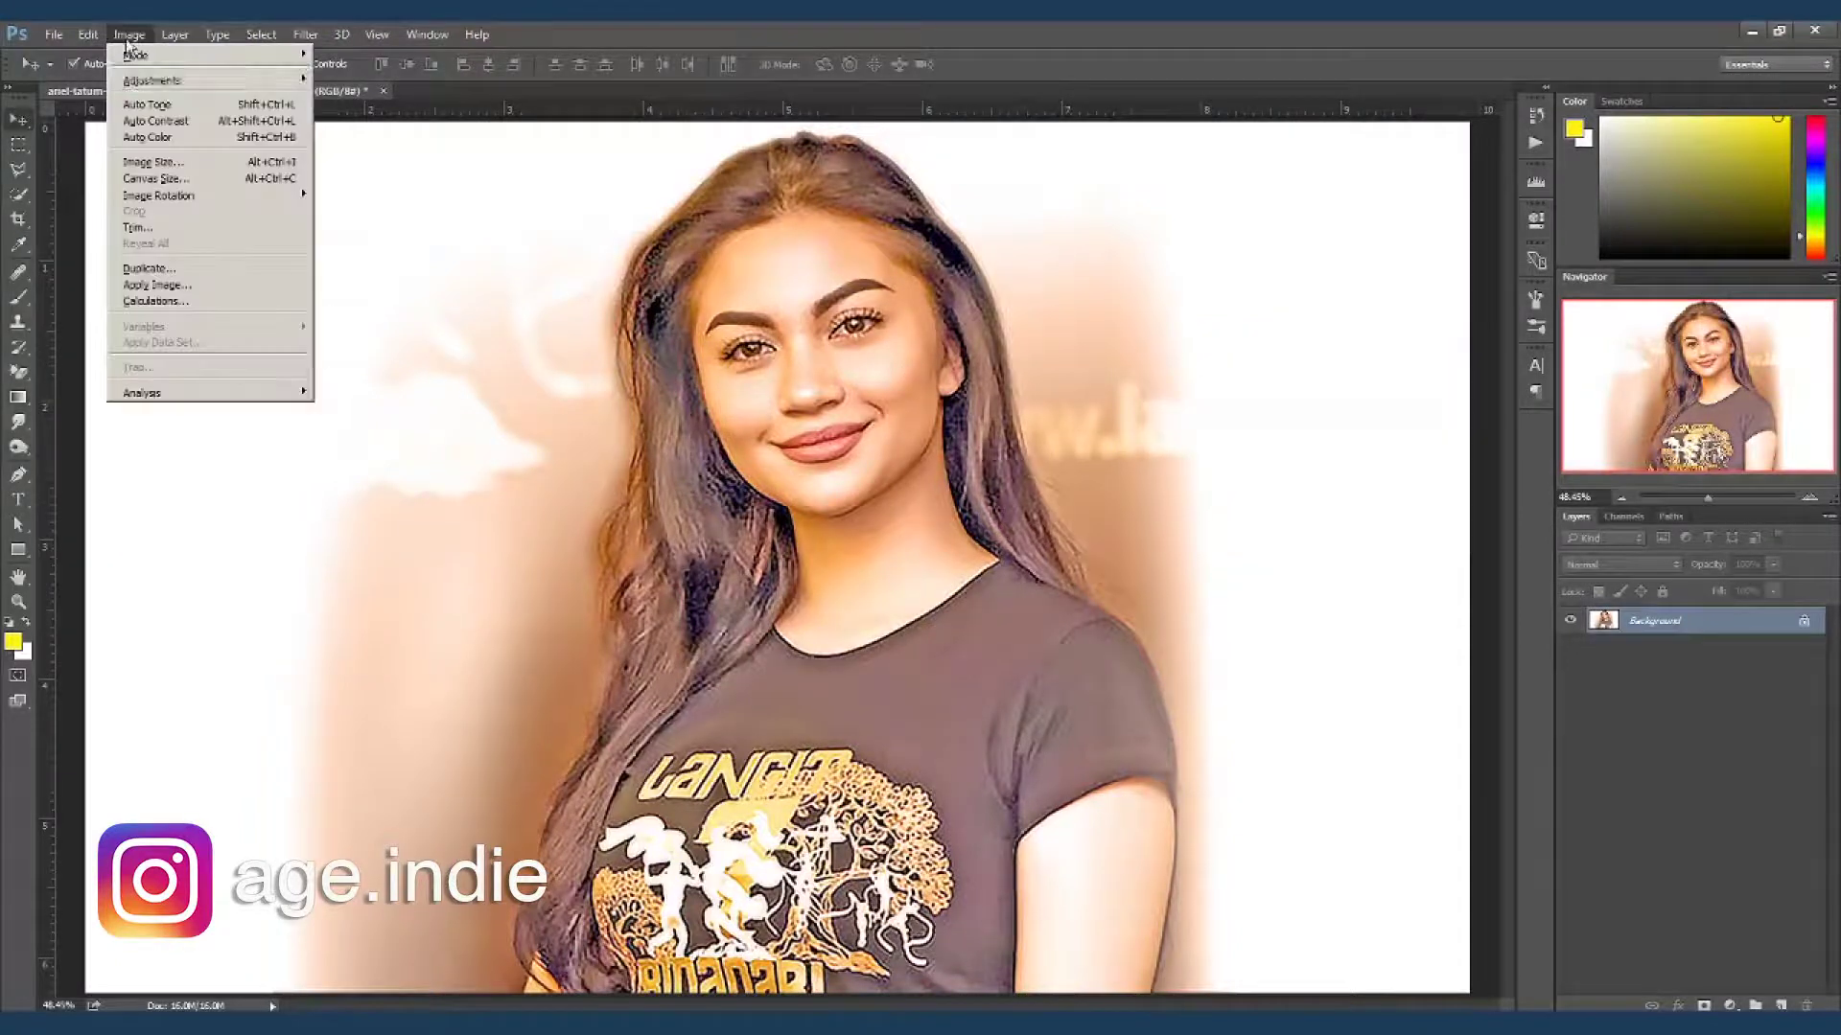
left_click(446, 151)
left_click_drag(1006, 186, 1091, 379)
left_click_drag(1146, 437, 1193, 439)
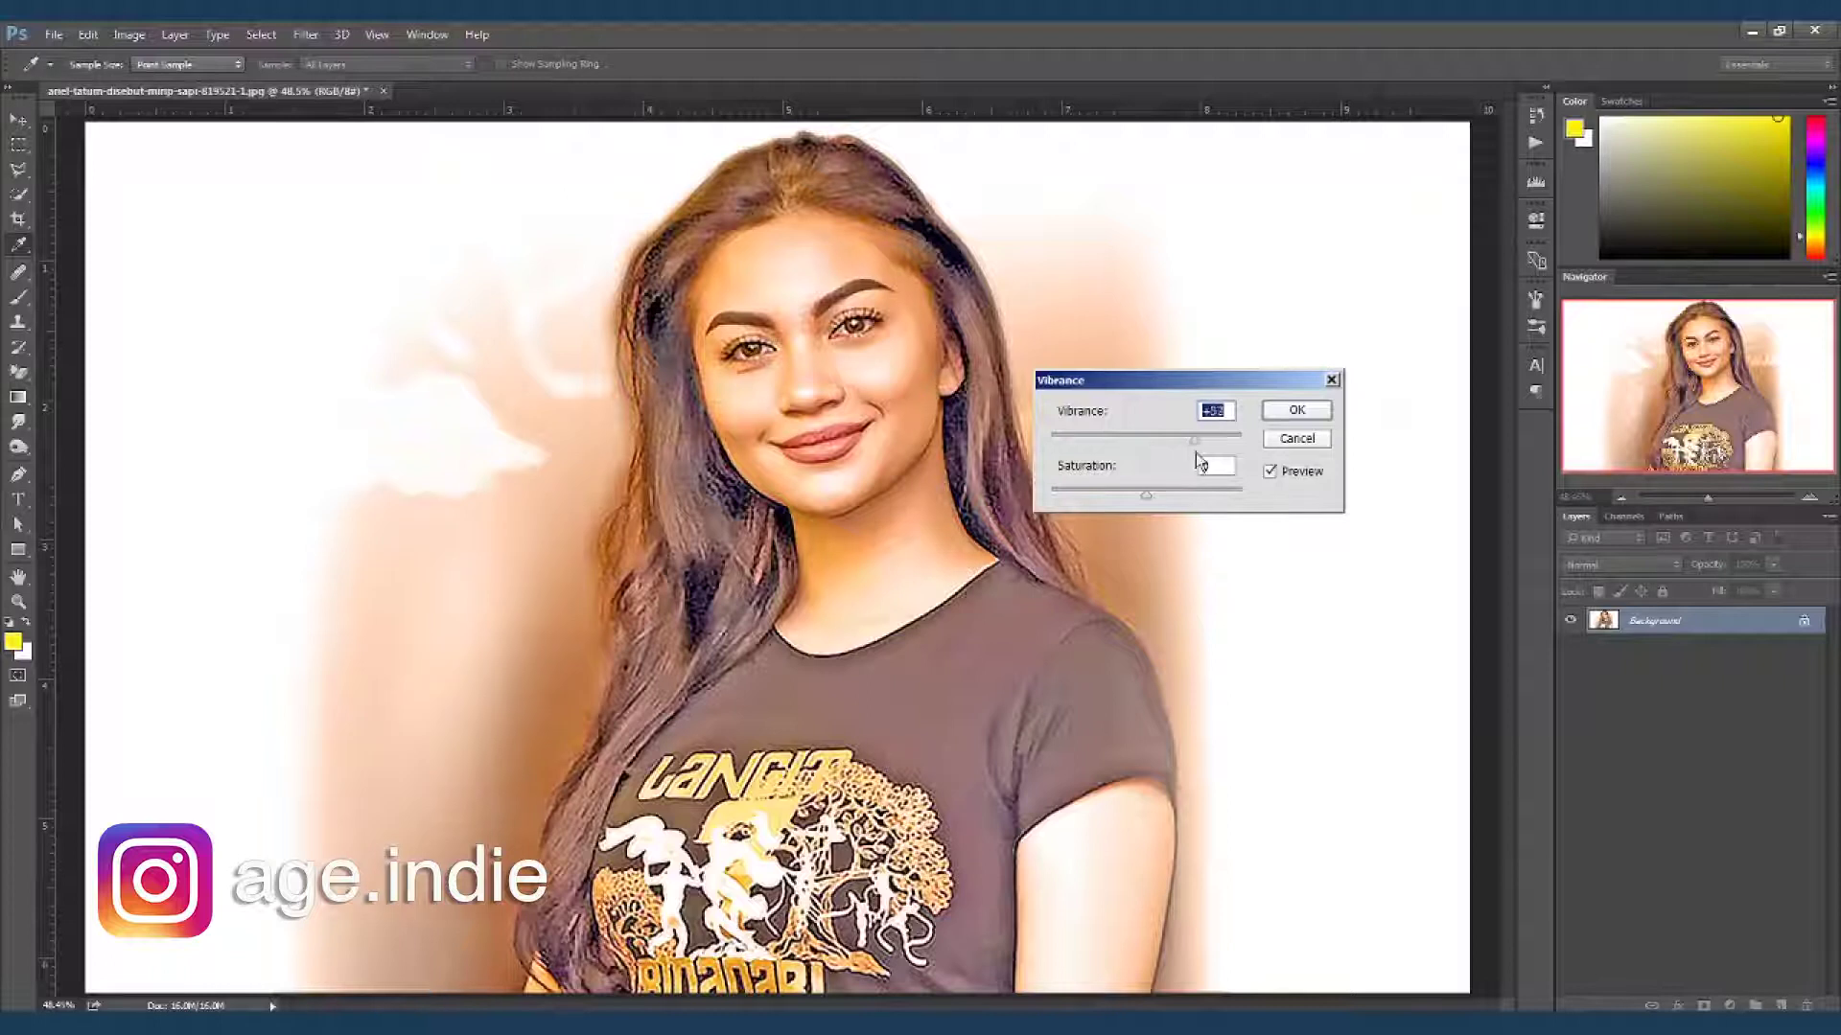
left_click(1296, 411)
- With the Brush tool active, add a new empty layer set to Color blend mode
key("b")
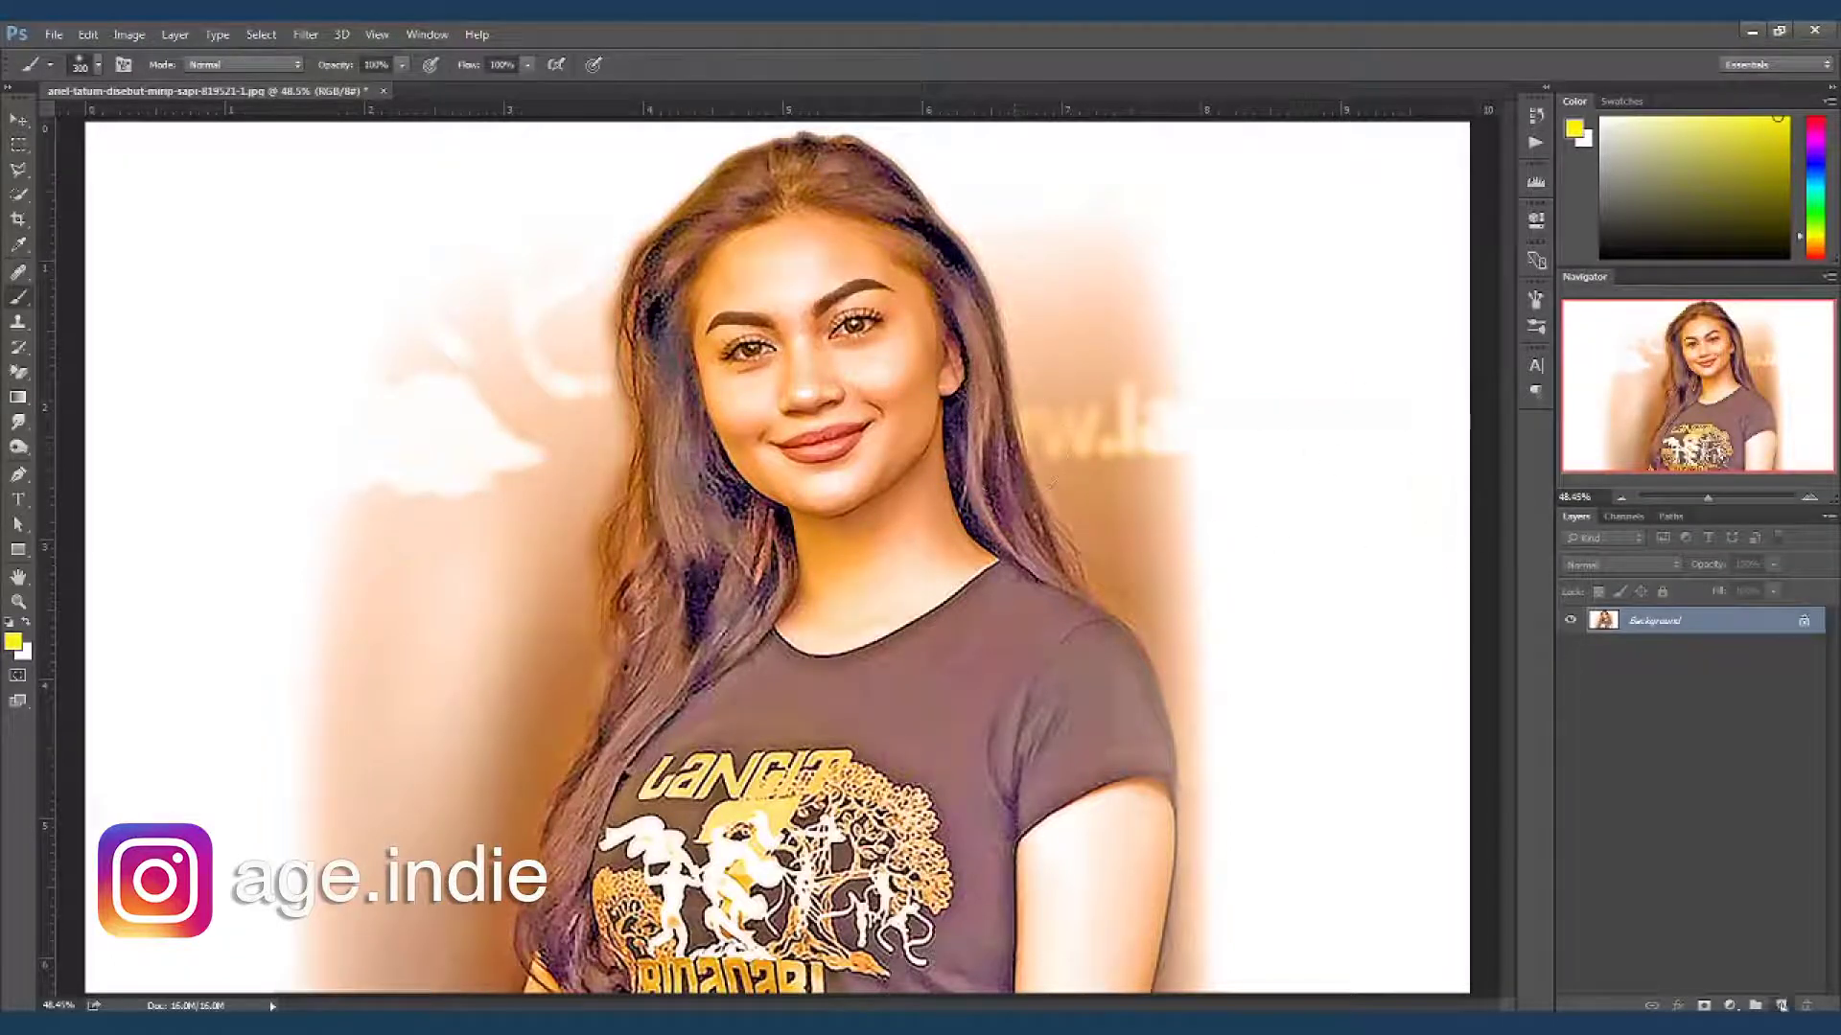
left_click(1782, 1006)
left_click(1620, 564)
left_click(1634, 932)
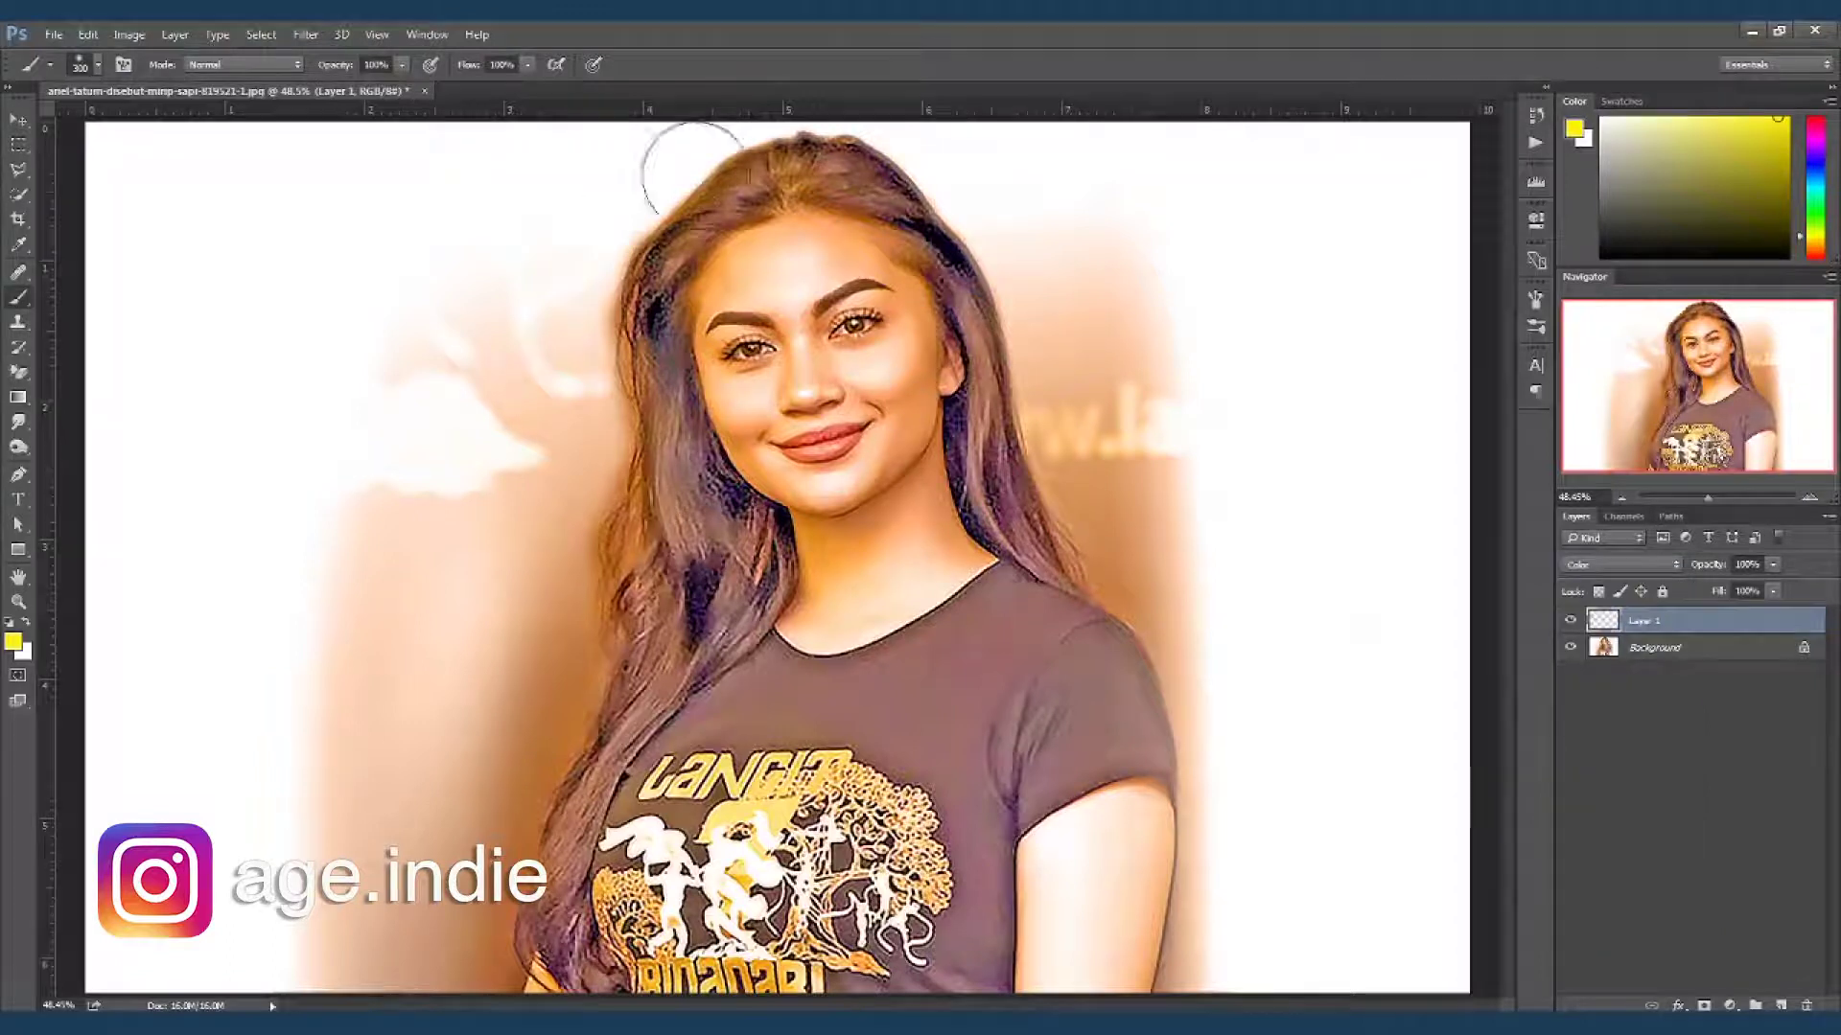
- Paint yellow and orange over the hair, and blush both cheeks pink at 25% opacity
mouse_move(657, 216)
left_mouse_down()
mouse_move(602, 431)
mouse_move(537, 920)
left_mouse_up()
left_click(1815, 245)
left_click_drag(1047, 182, 1182, 682)
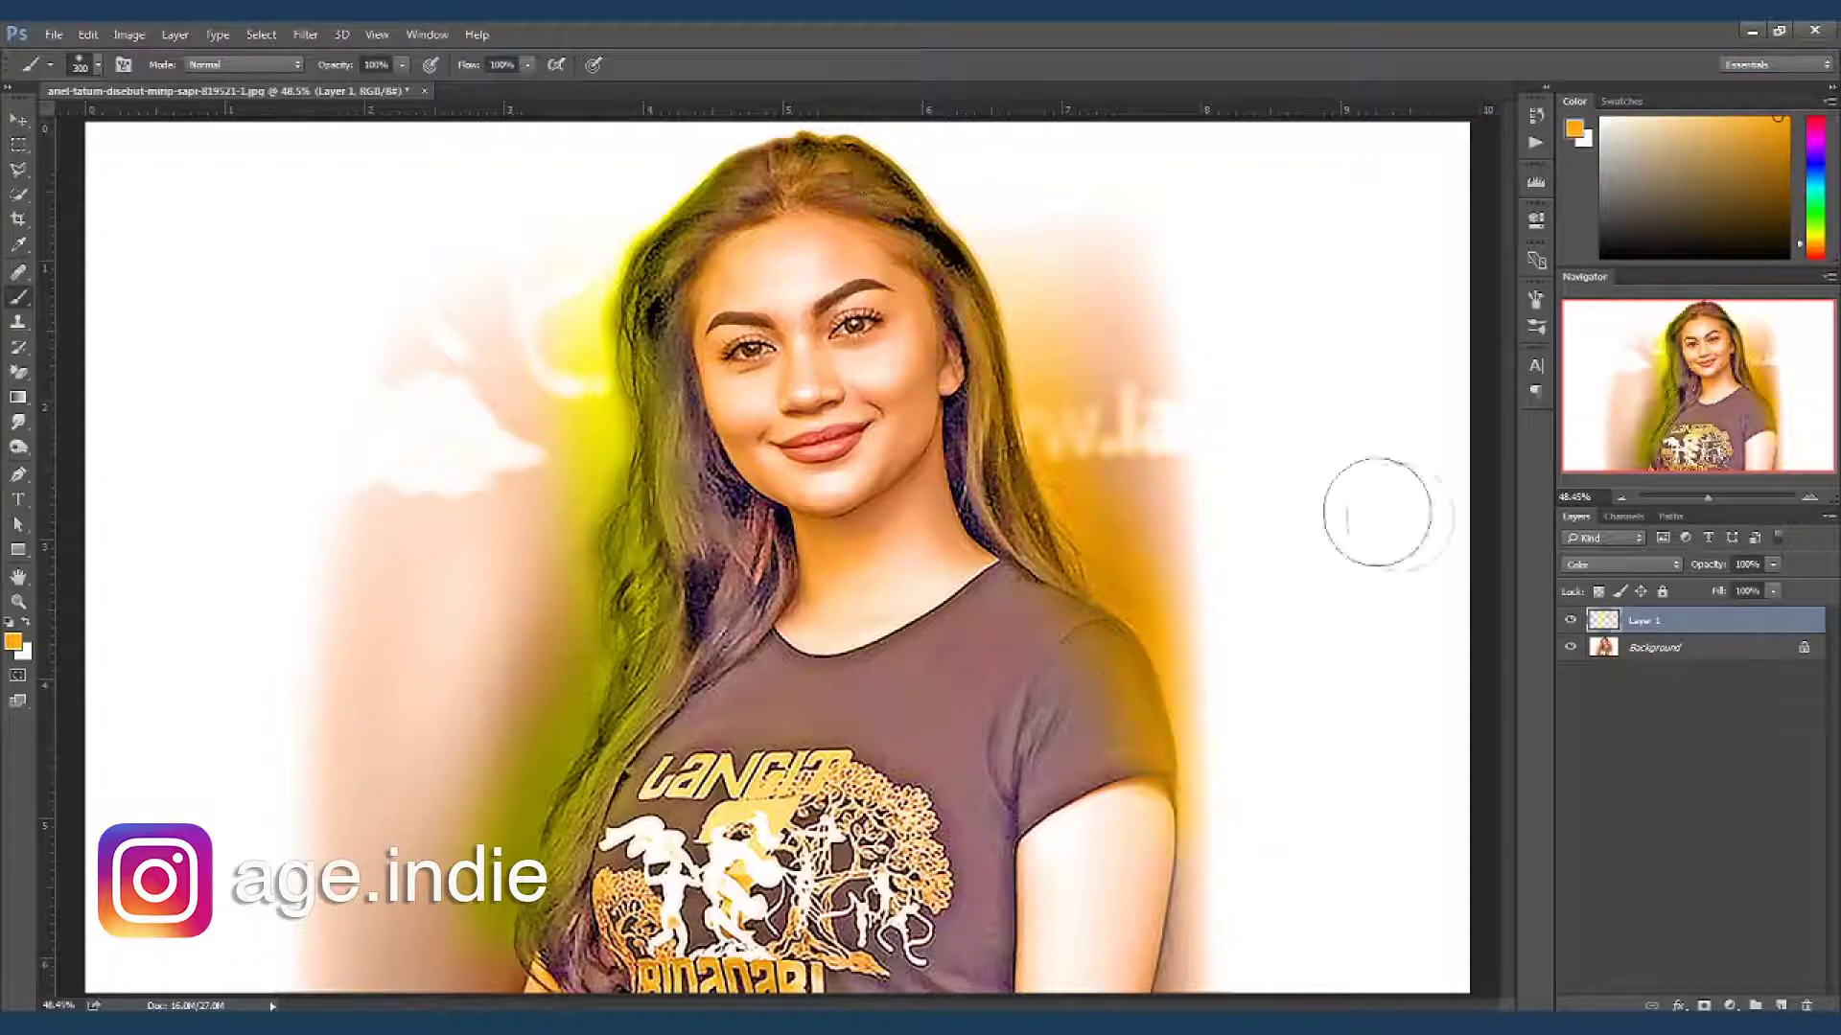
left_click(1818, 120)
left_click_drag(402, 64, 353, 106)
left_click_drag(780, 388, 752, 412)
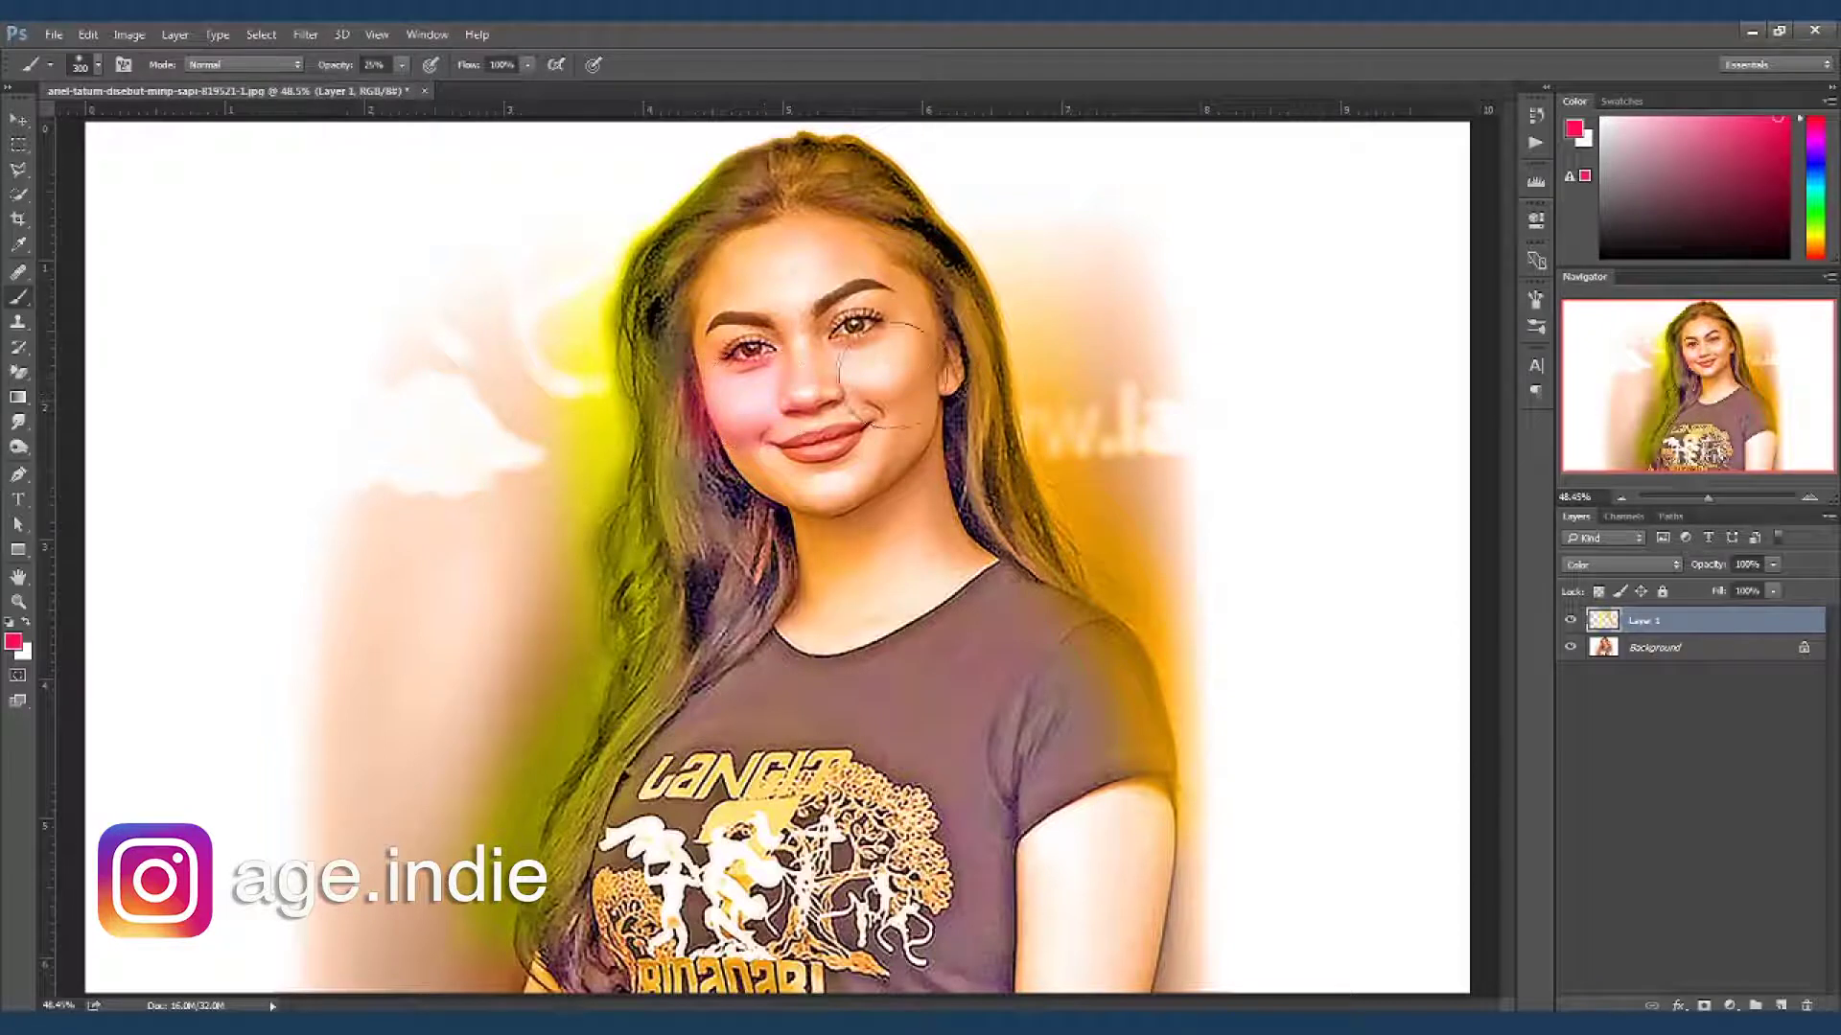
left_click_drag(887, 393, 901, 383)
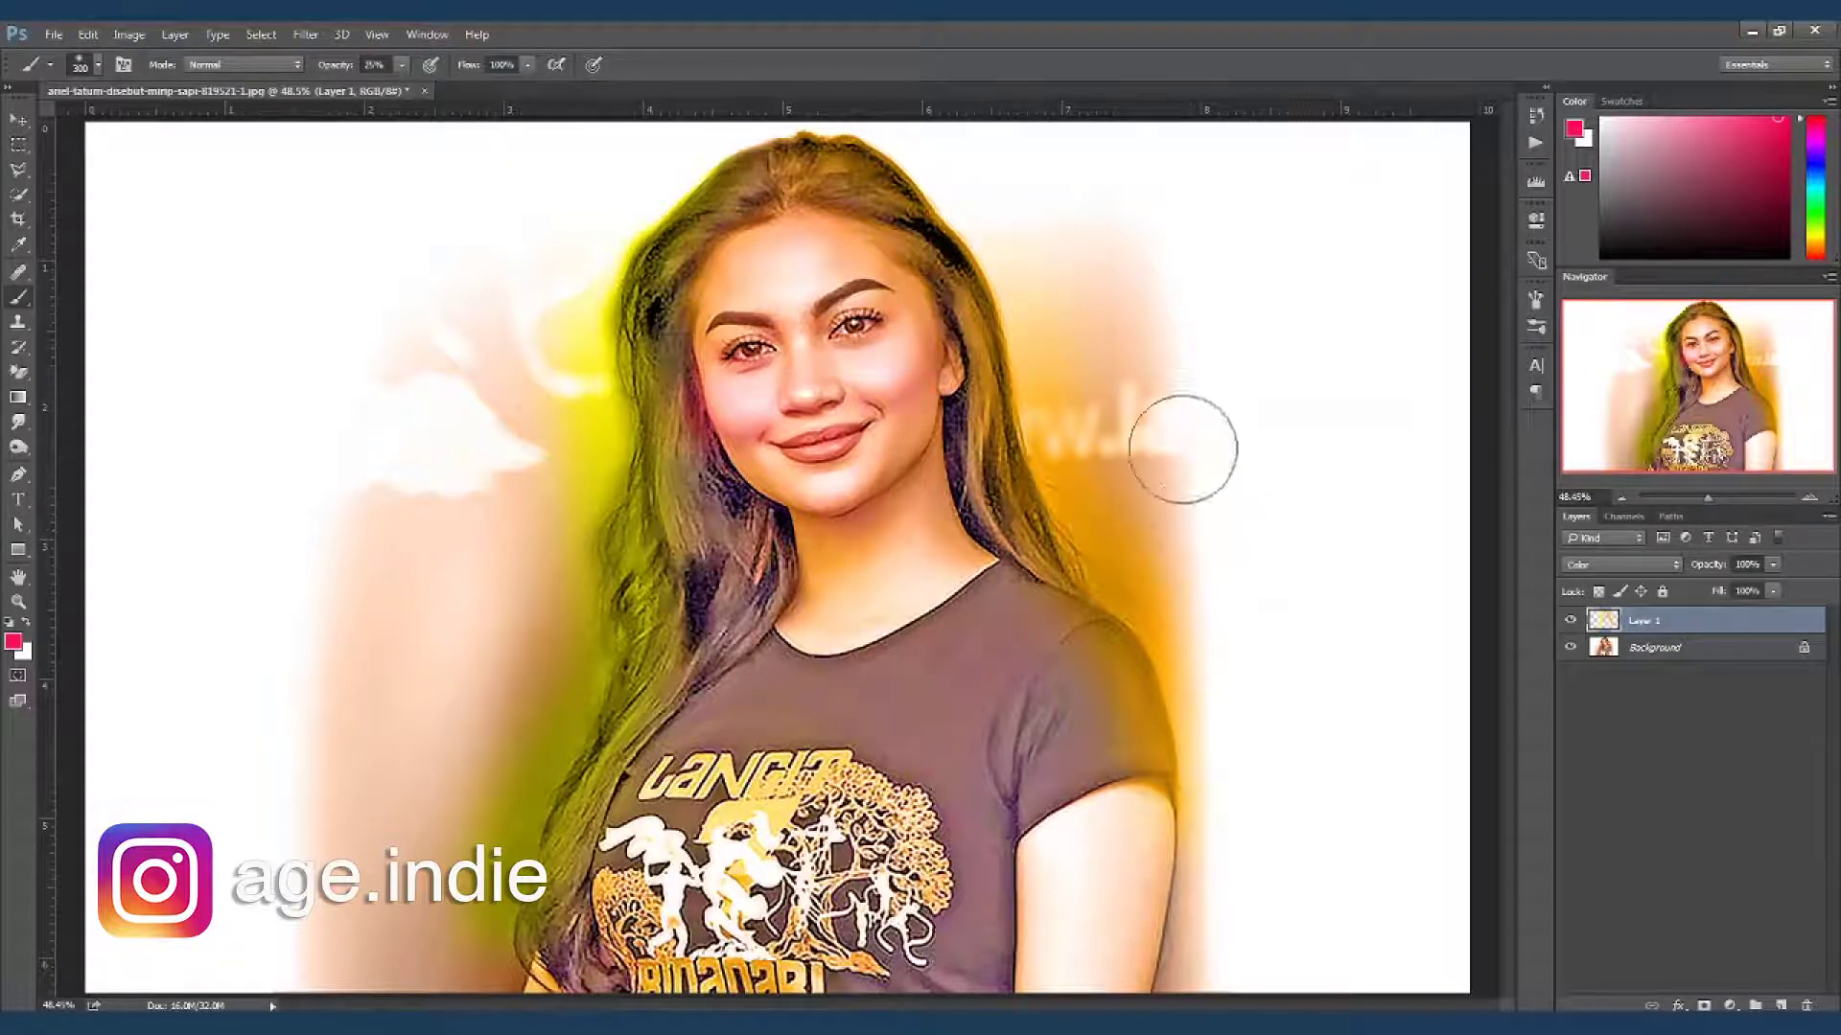
- Repaint the right side's orange glow green-yellow with a size-400 brush
key("bracketleft")
key("bracketleft")
key("bracketleft")
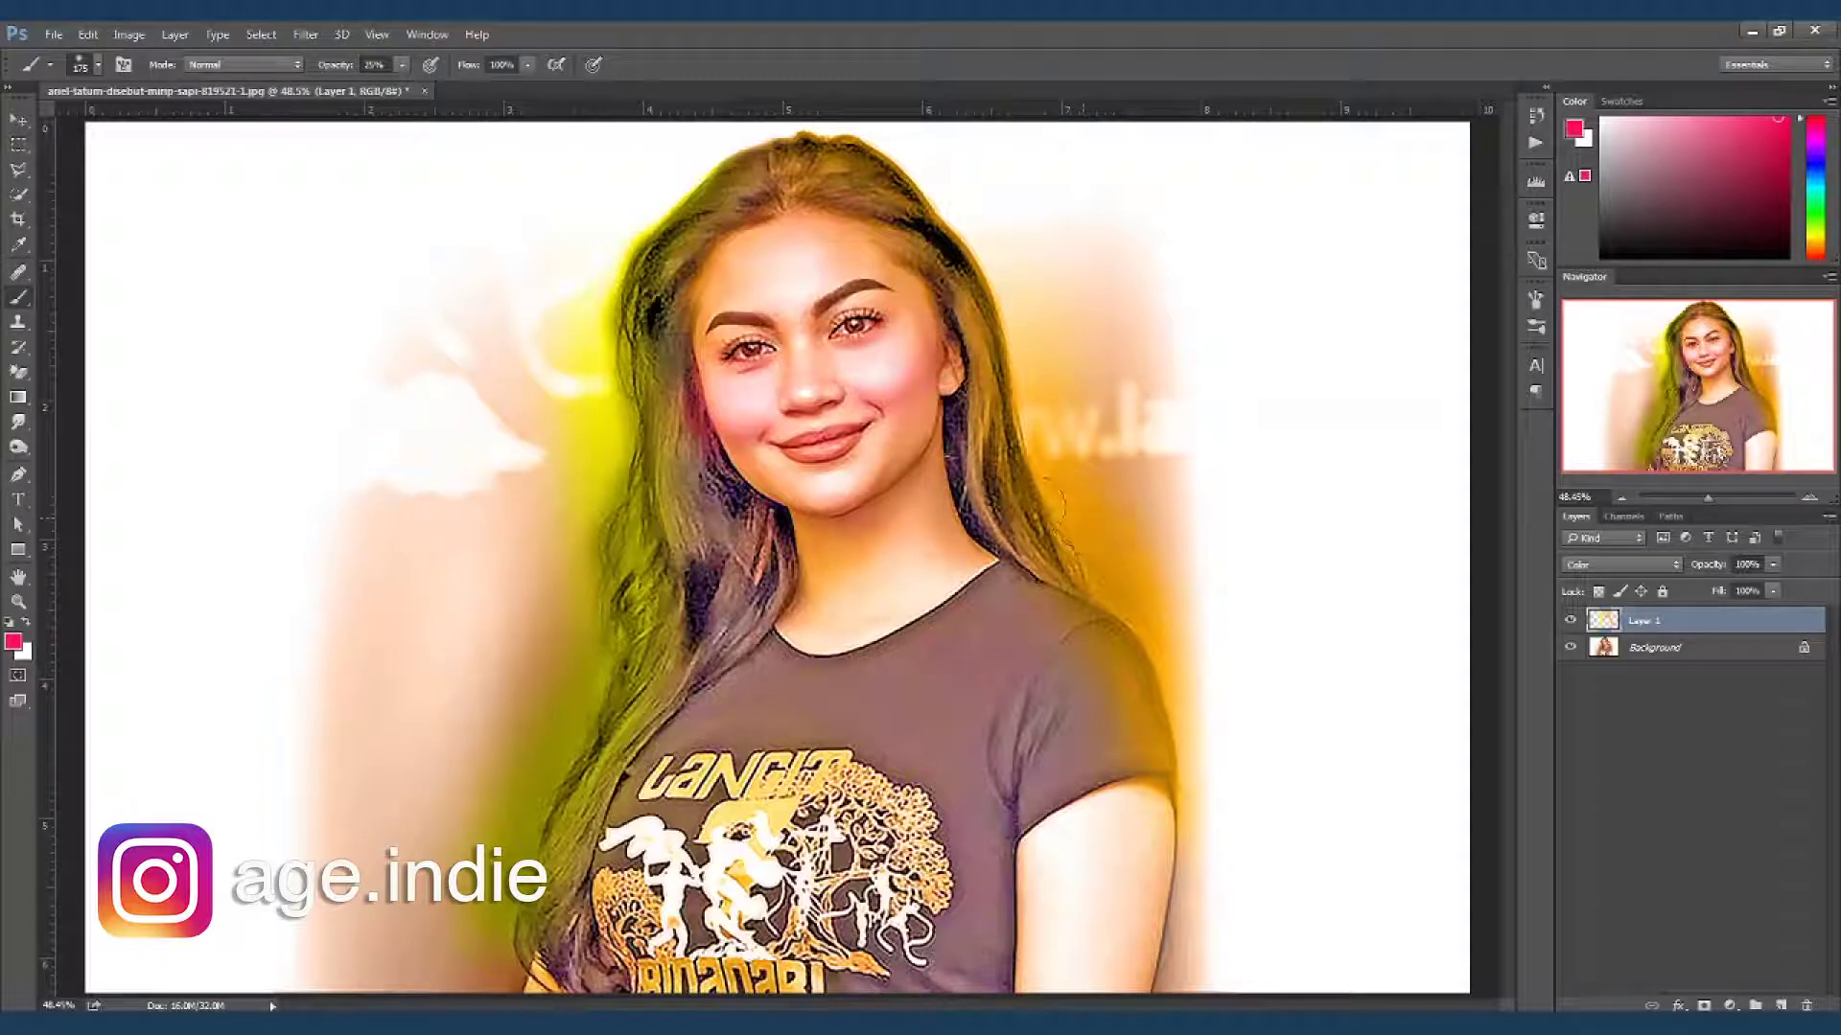
left_click(1822, 204)
key("bracketright")
key("bracketright")
key("bracketright")
left_click_drag(1074, 450, 1192, 822)
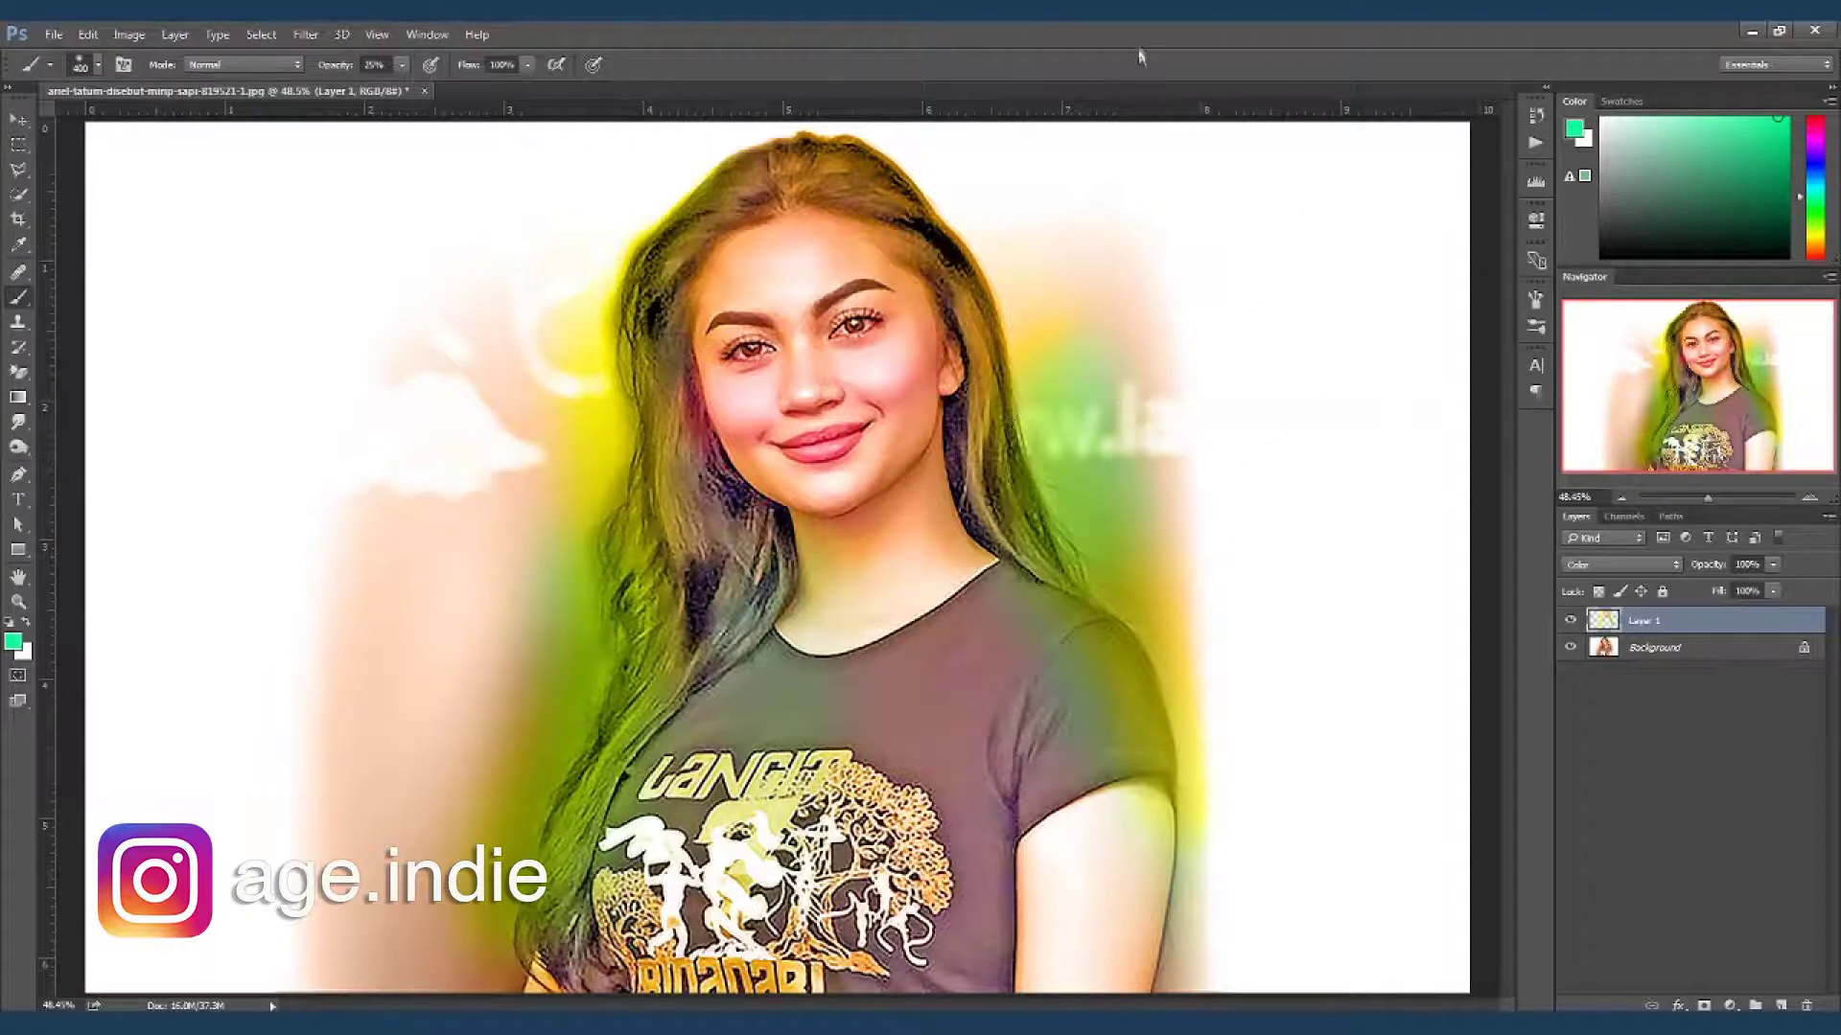
key("v")
right_click(1659, 640)
- Flatten the image into a single Background layer and zoom in
left_click(1706, 796)
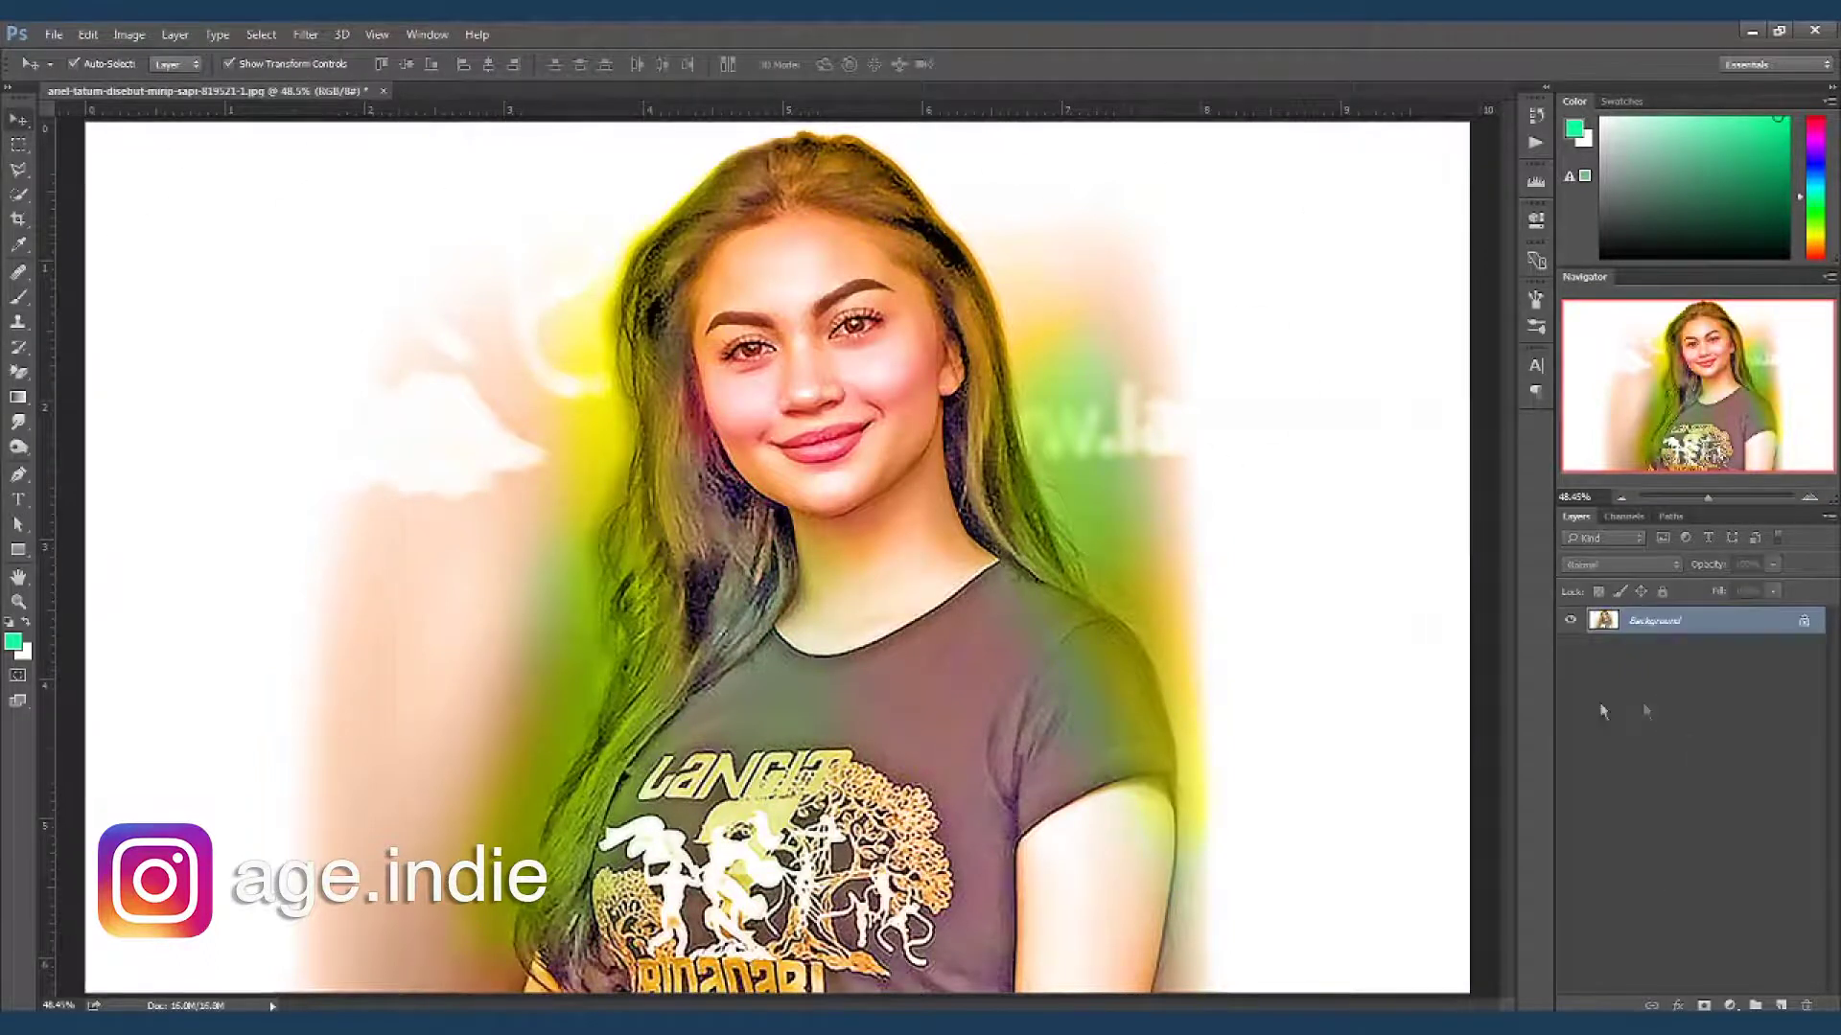
scroll(1100, 921, "up", 2)
scroll(1150, 904, "up", 2)
scroll(1077, 805, "up", 2)
- Trace a Pen path up the arm's edge, along the hair and over the head
key("p")
left_click(1219, 932)
left_click_drag(1279, 529, 1284, 495)
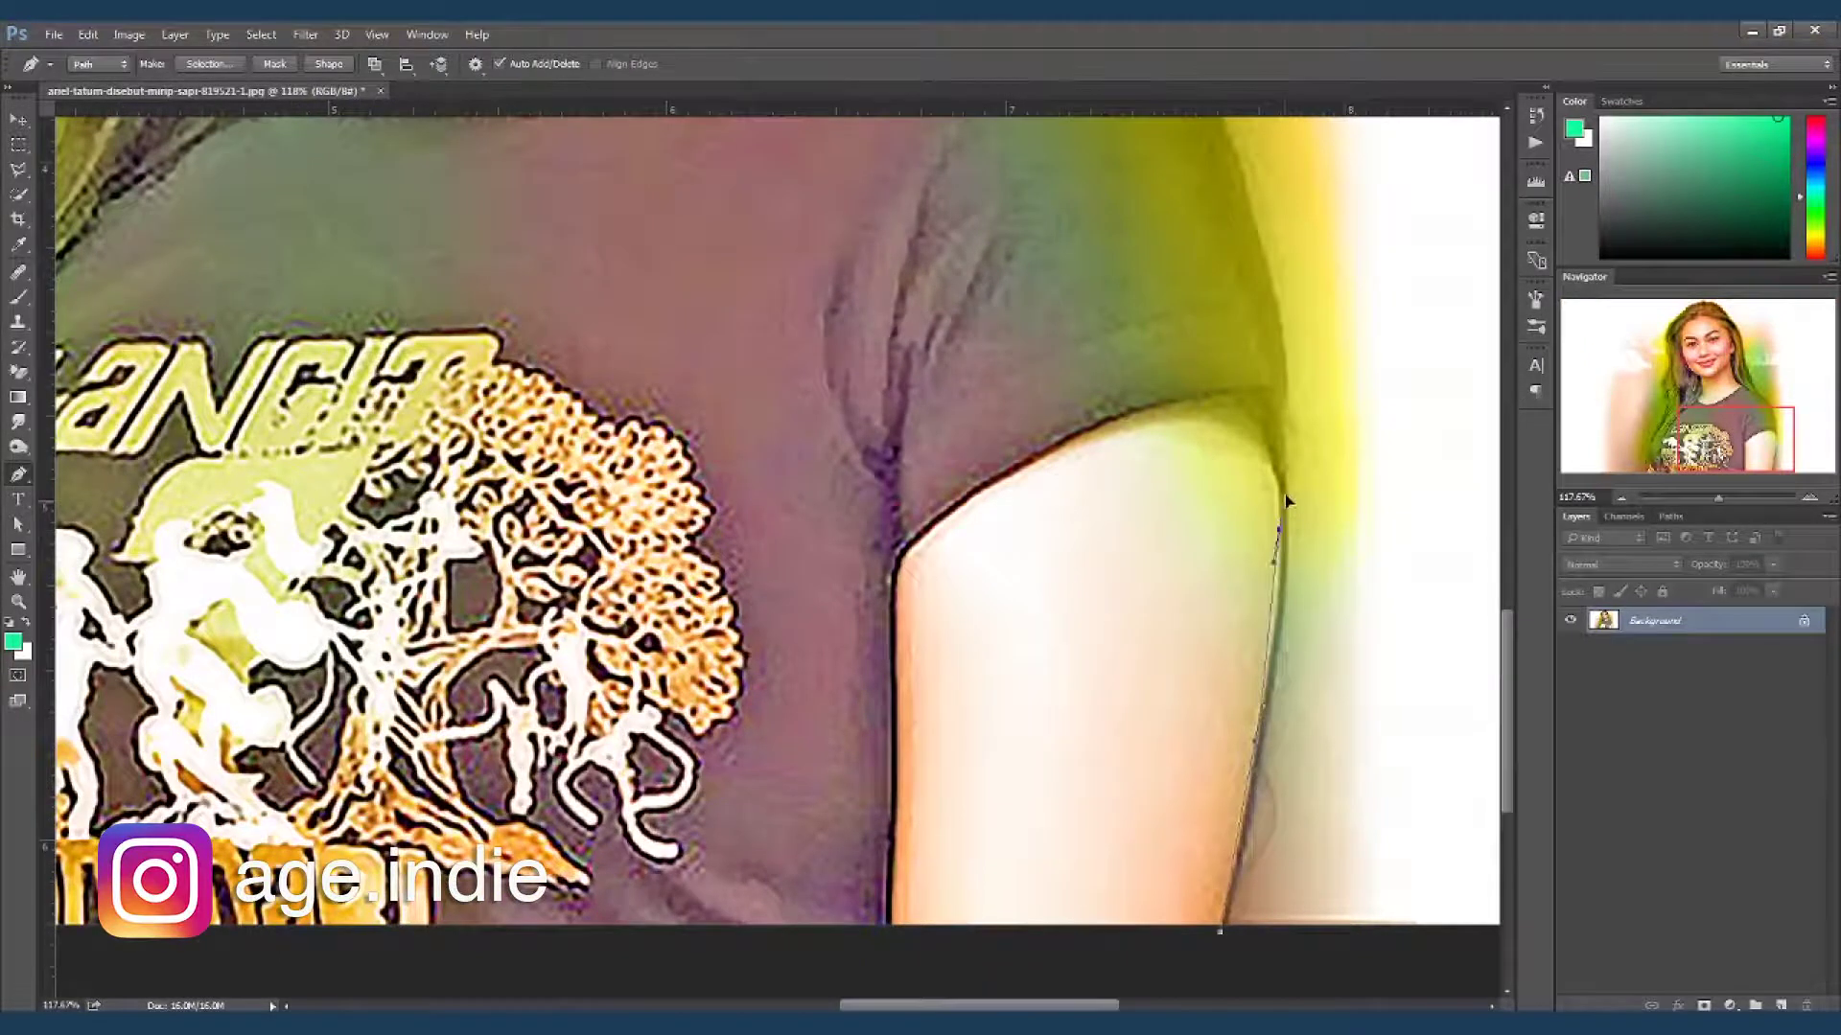
scroll(1286, 379, "up", 3)
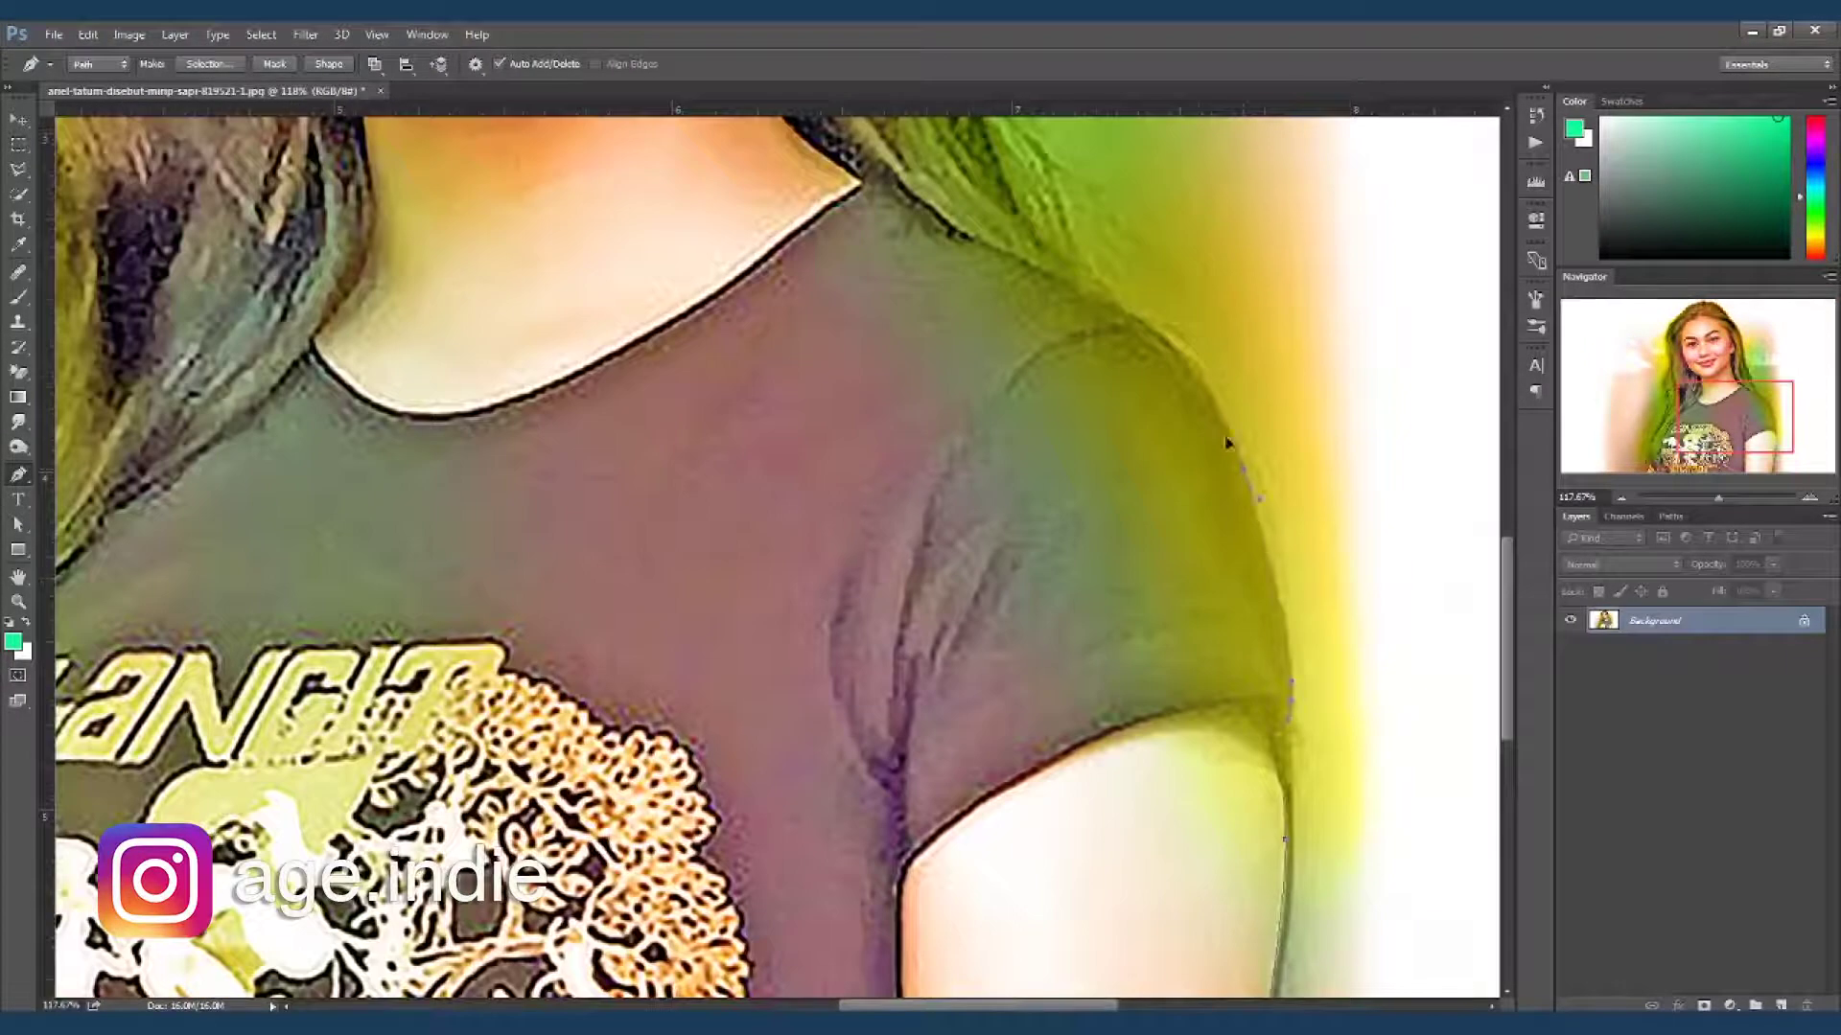
scroll(1200, 640, "up", 3)
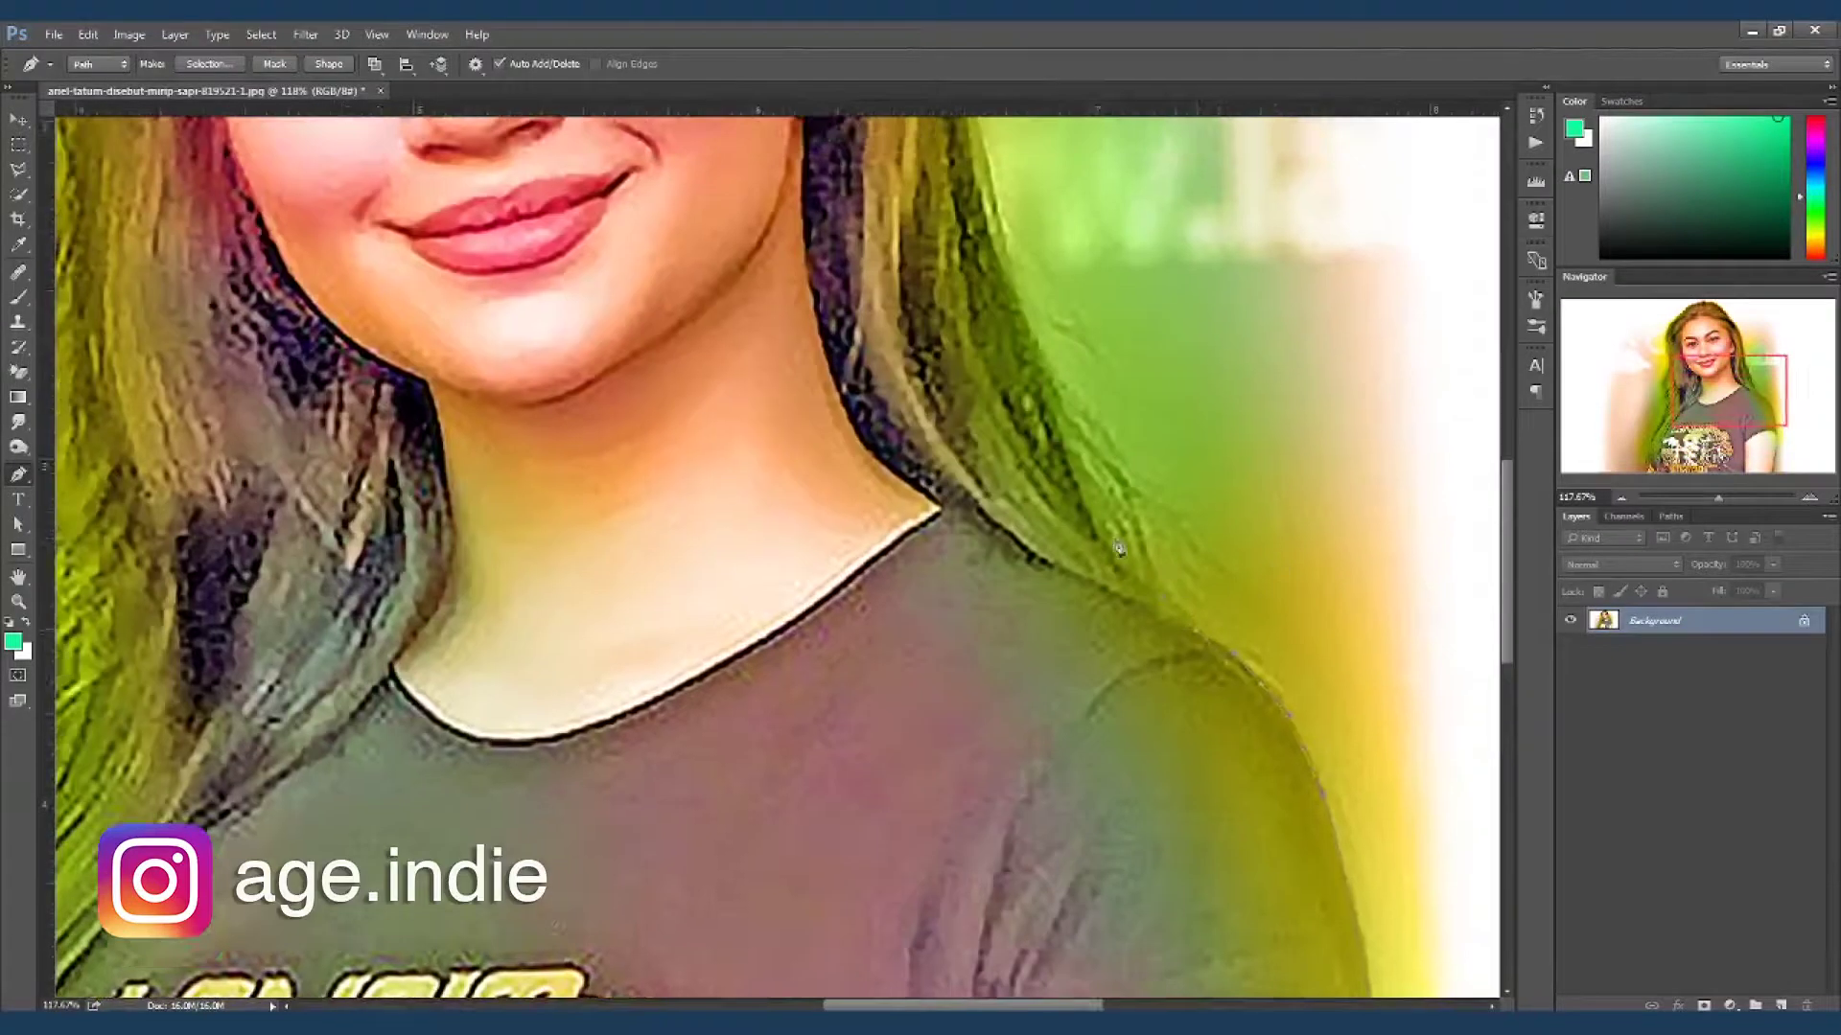
left_click_drag(1004, 267, 1215, 645)
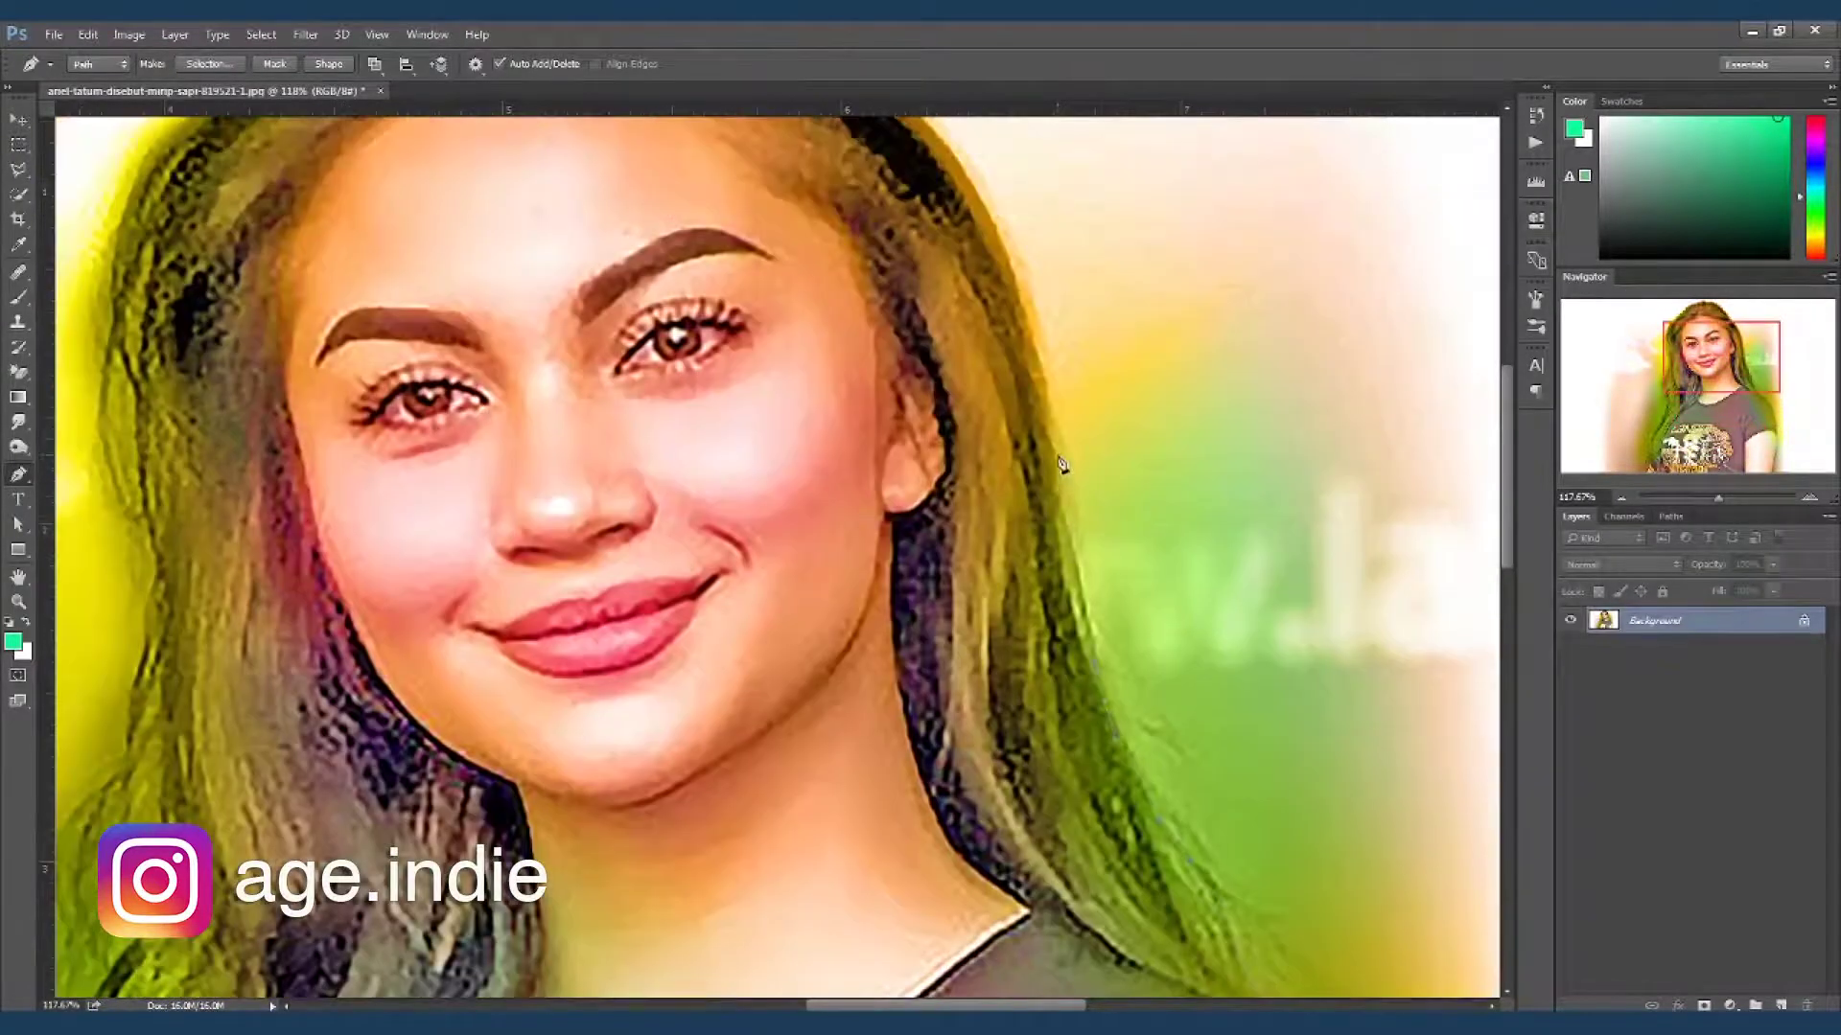
left_click(1131, 427)
scroll(1102, 460, "up", 1)
scroll(1102, 460, "up", 1)
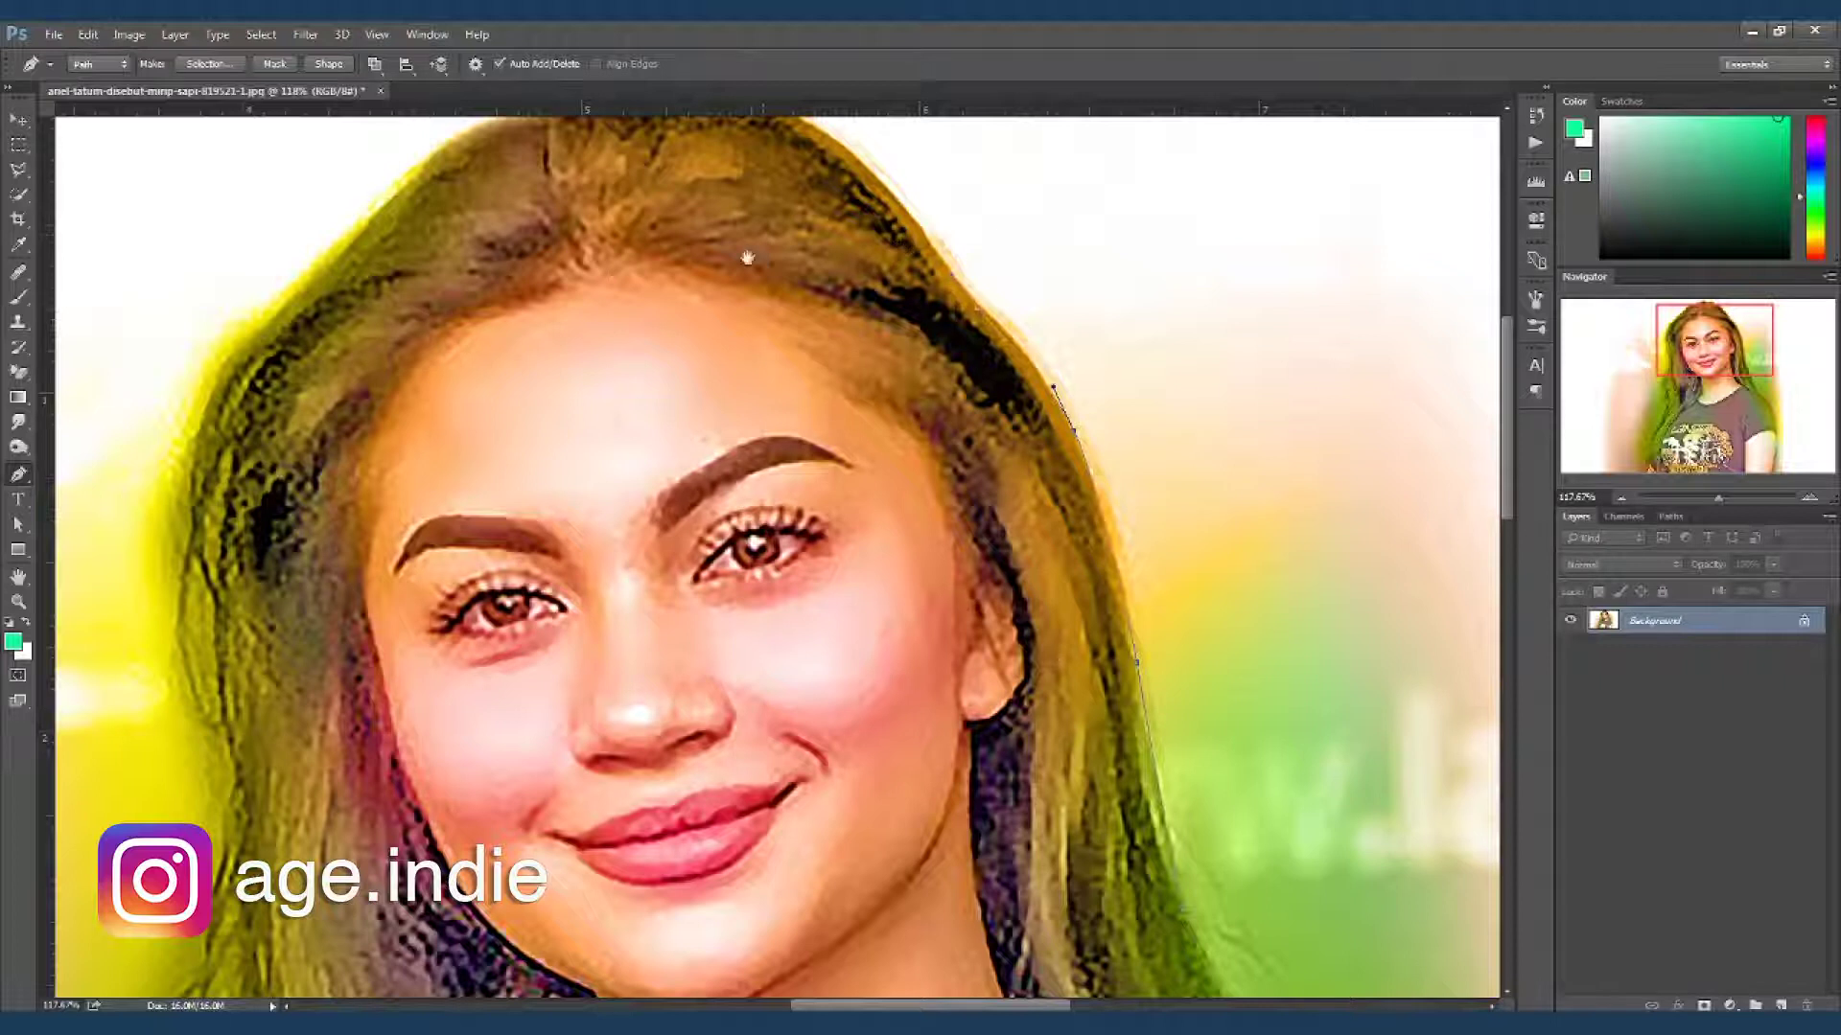
left_click_drag(748, 257, 839, 382)
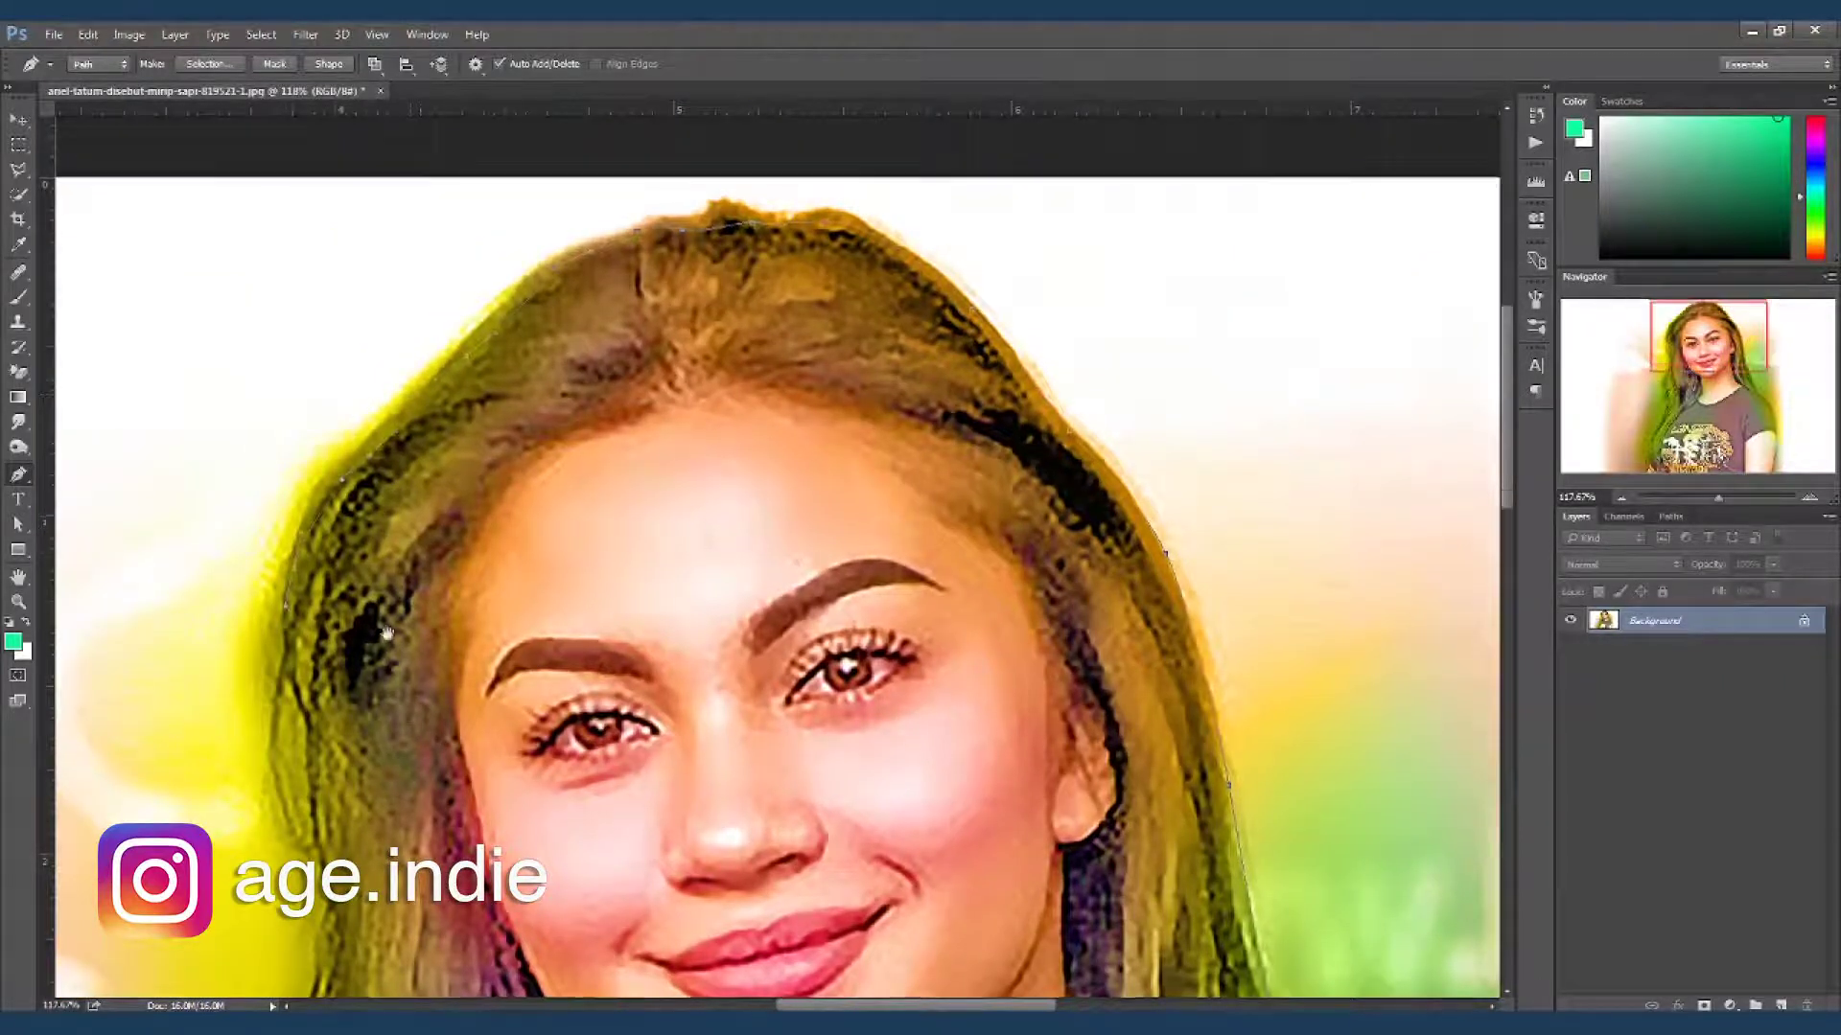
- Finish the outline at the photo's bottom edge and convert the path to a selection
scroll(777, 556, "down", 3)
scroll(314, 565, "down", 3)
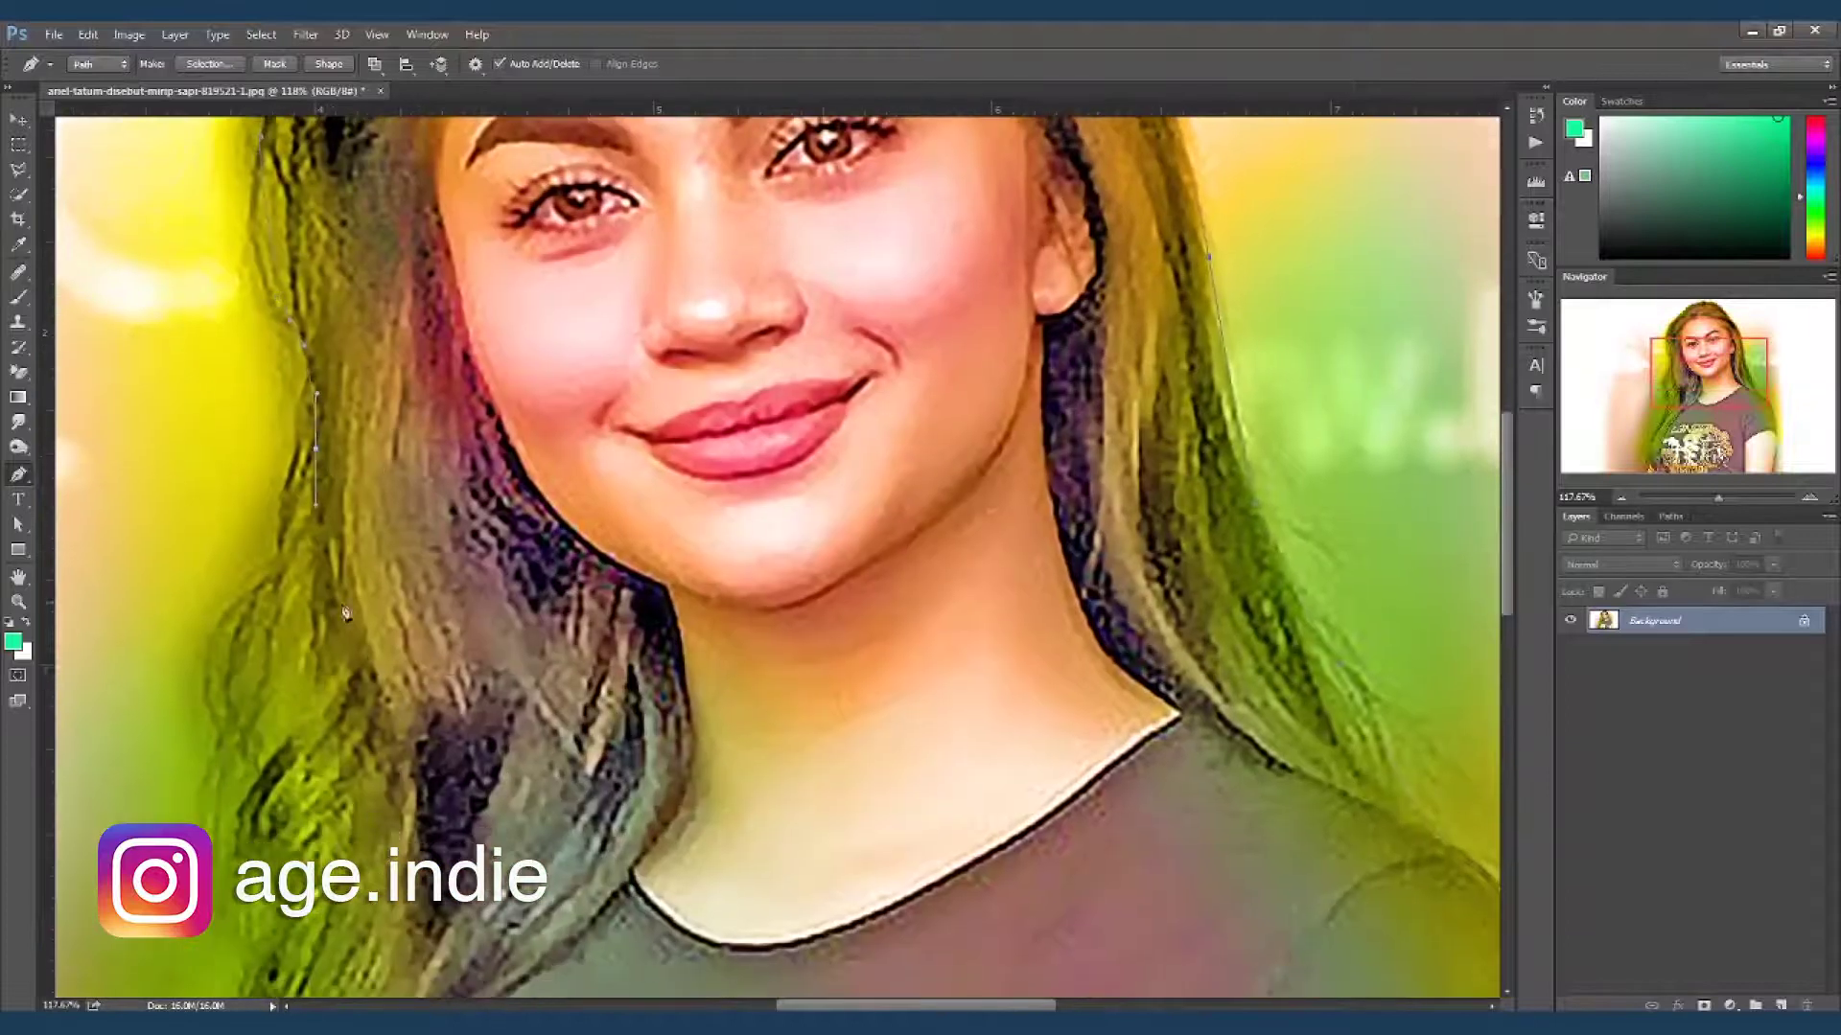
scroll(422, 738, "down", 3)
scroll(345, 595, "down", 3)
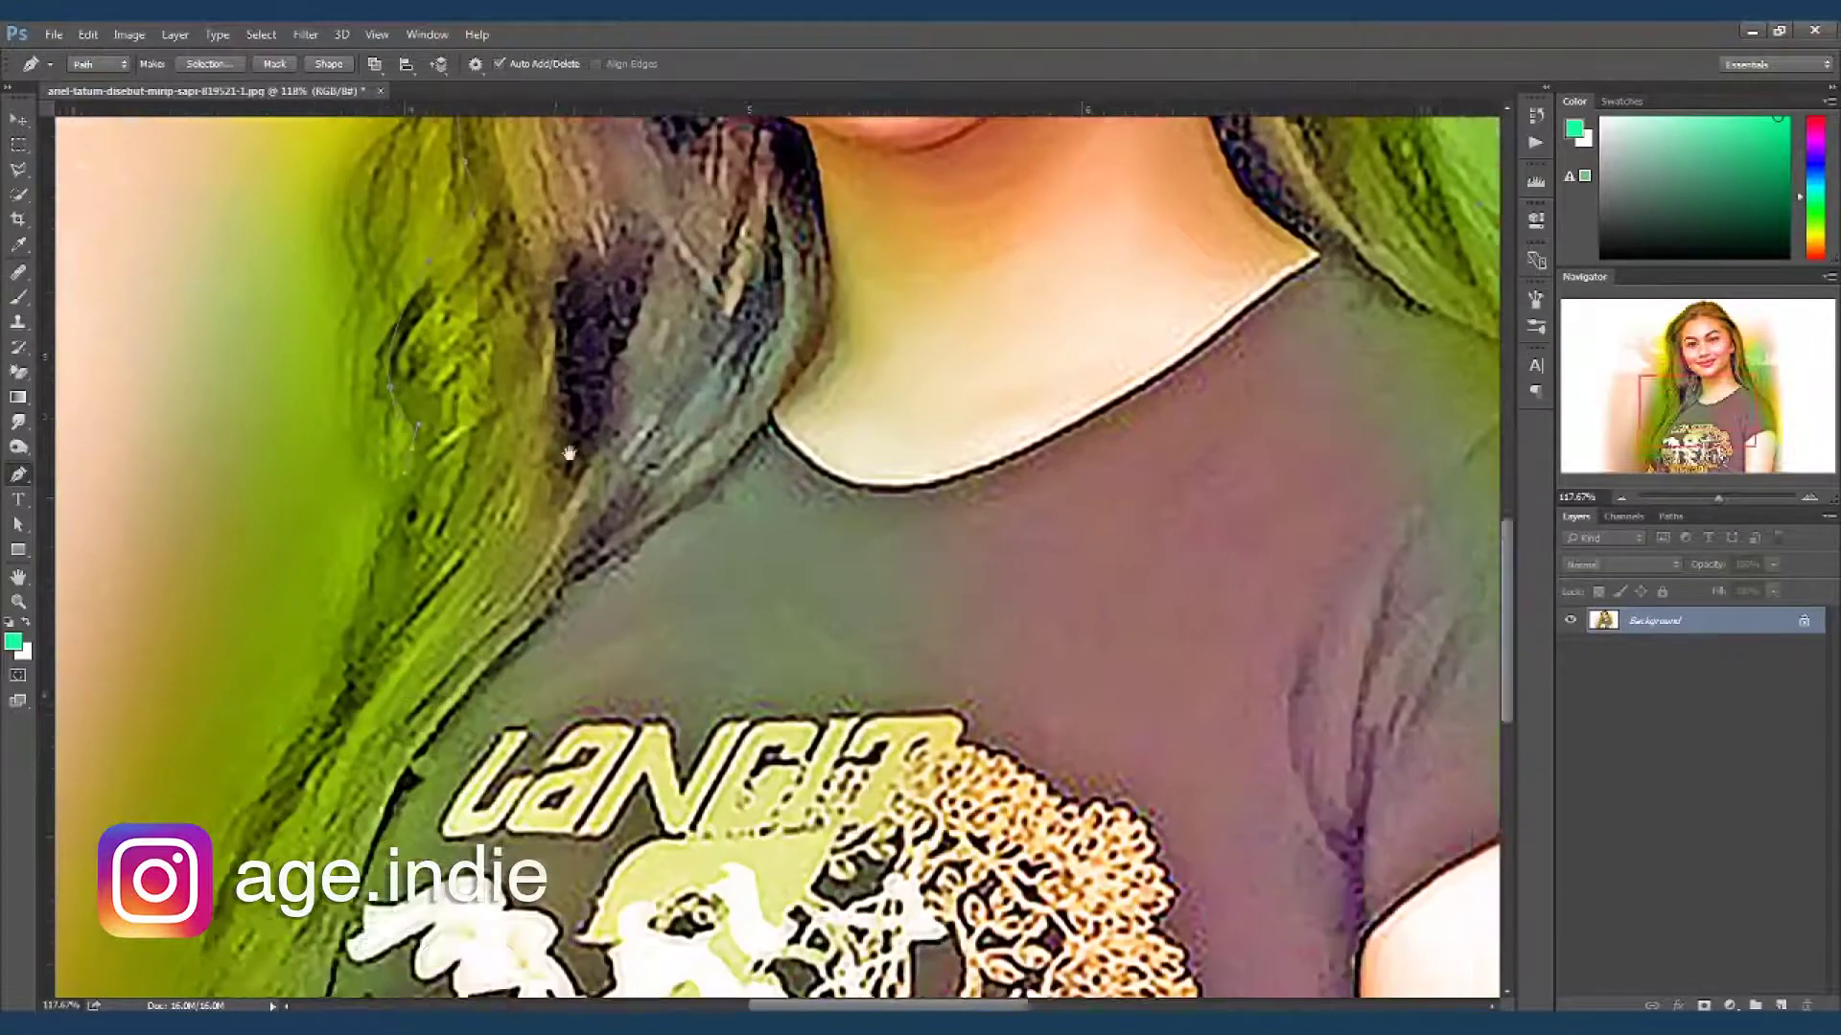
scroll(302, 704, "down", 3)
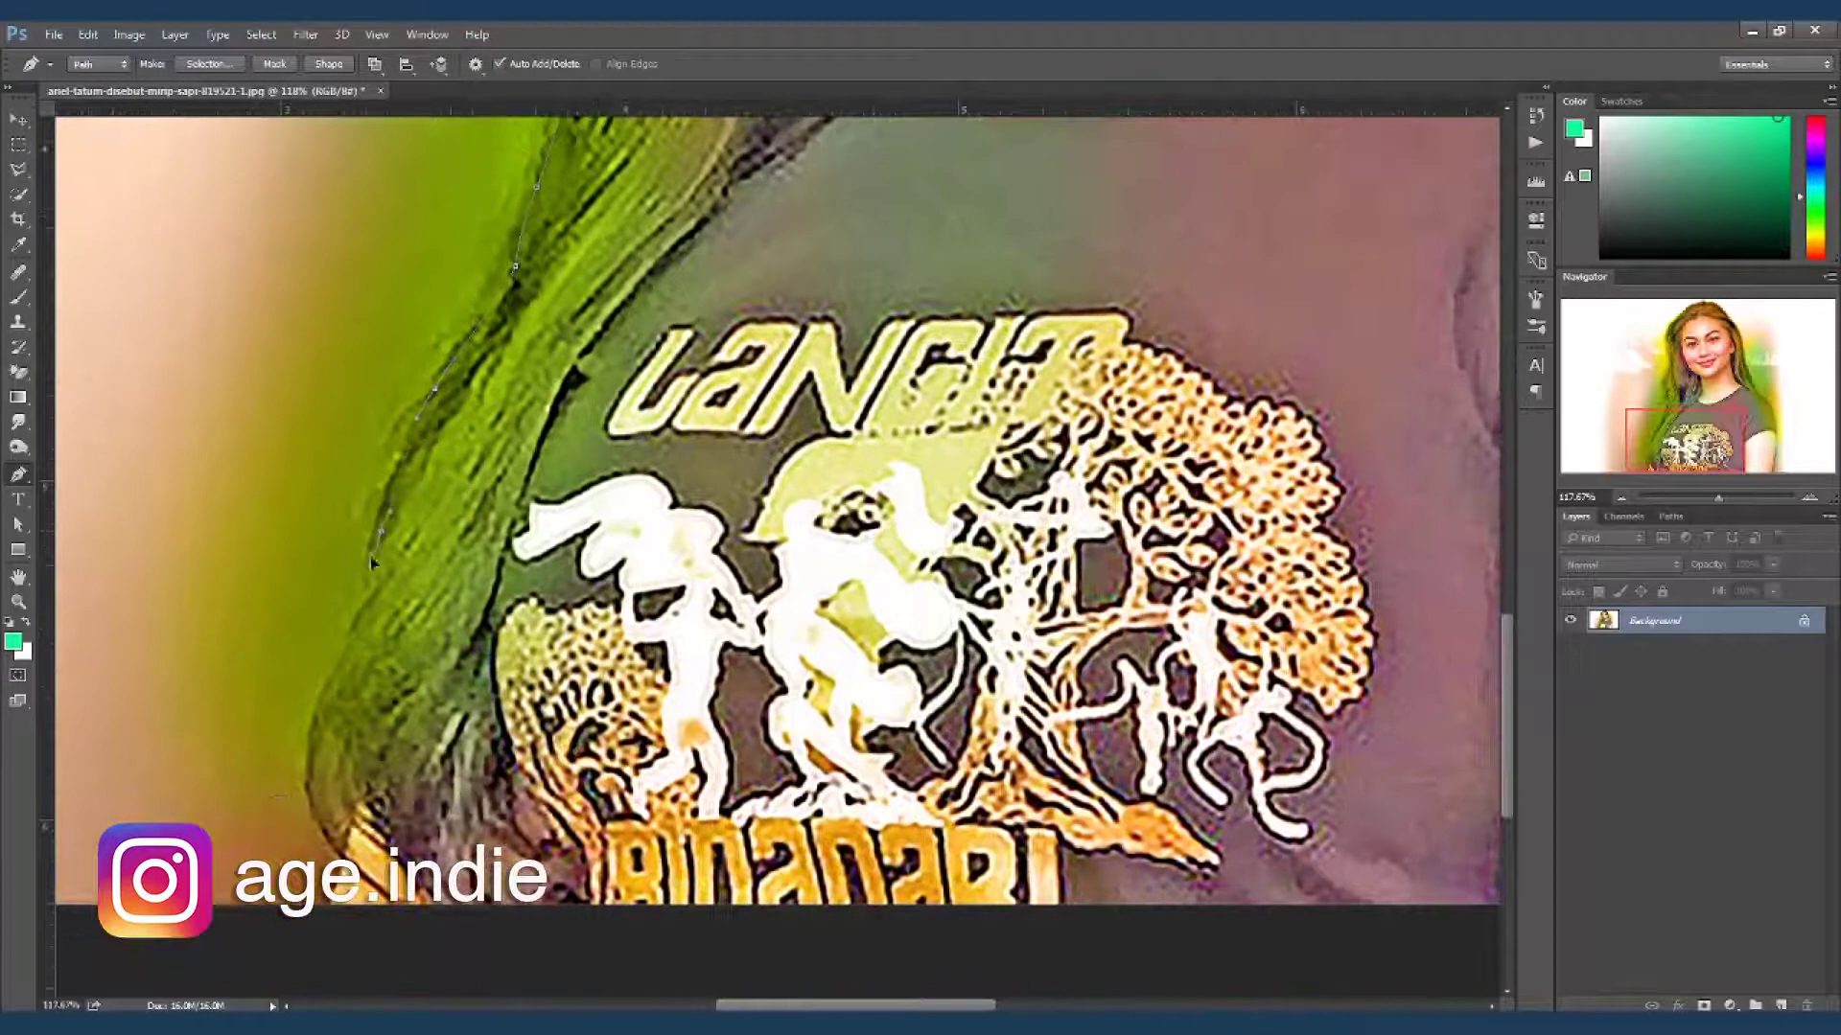
scroll(312, 762, "down", 3)
scroll(398, 625, "down", 3)
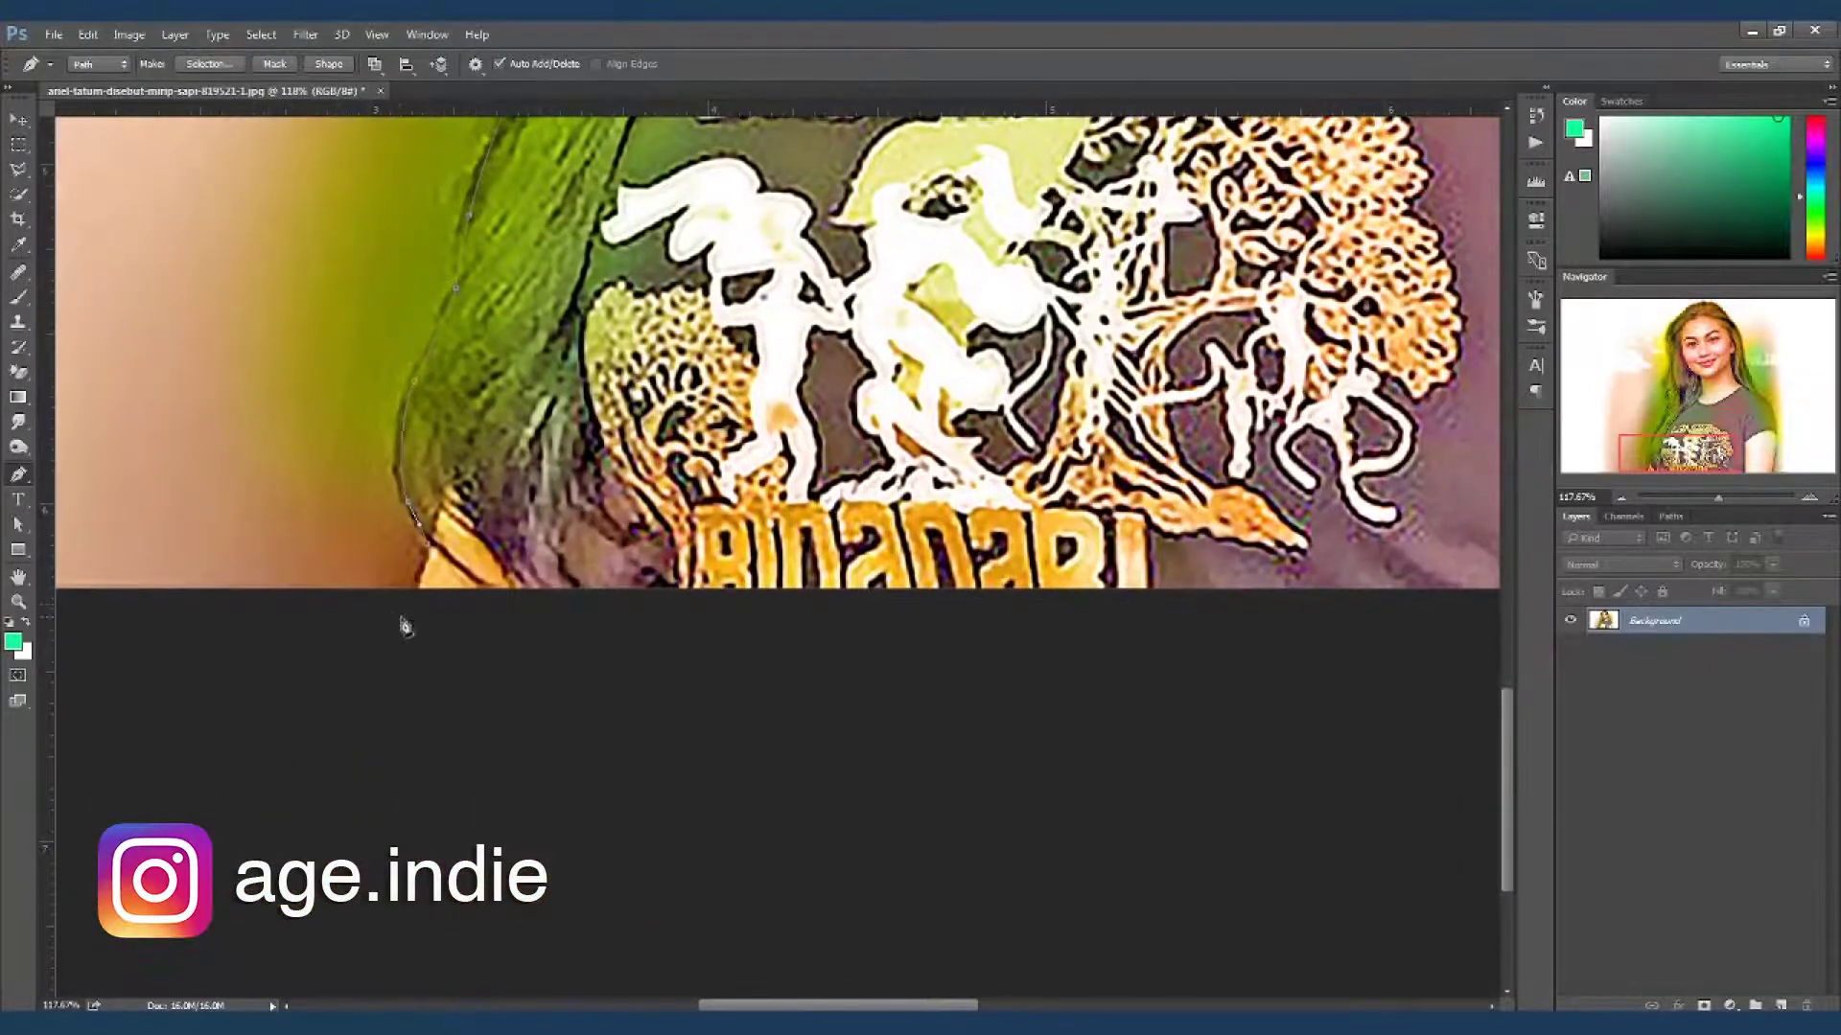
scroll(1225, 753, "down", 2)
scroll(1230, 764, "down", 2)
scroll(1230, 765, "down", 2)
key("ctrl+Return")
- Copy the selected woman to a new layer and create a named HDTV 1080p document
key("ctrl+j")
key("v")
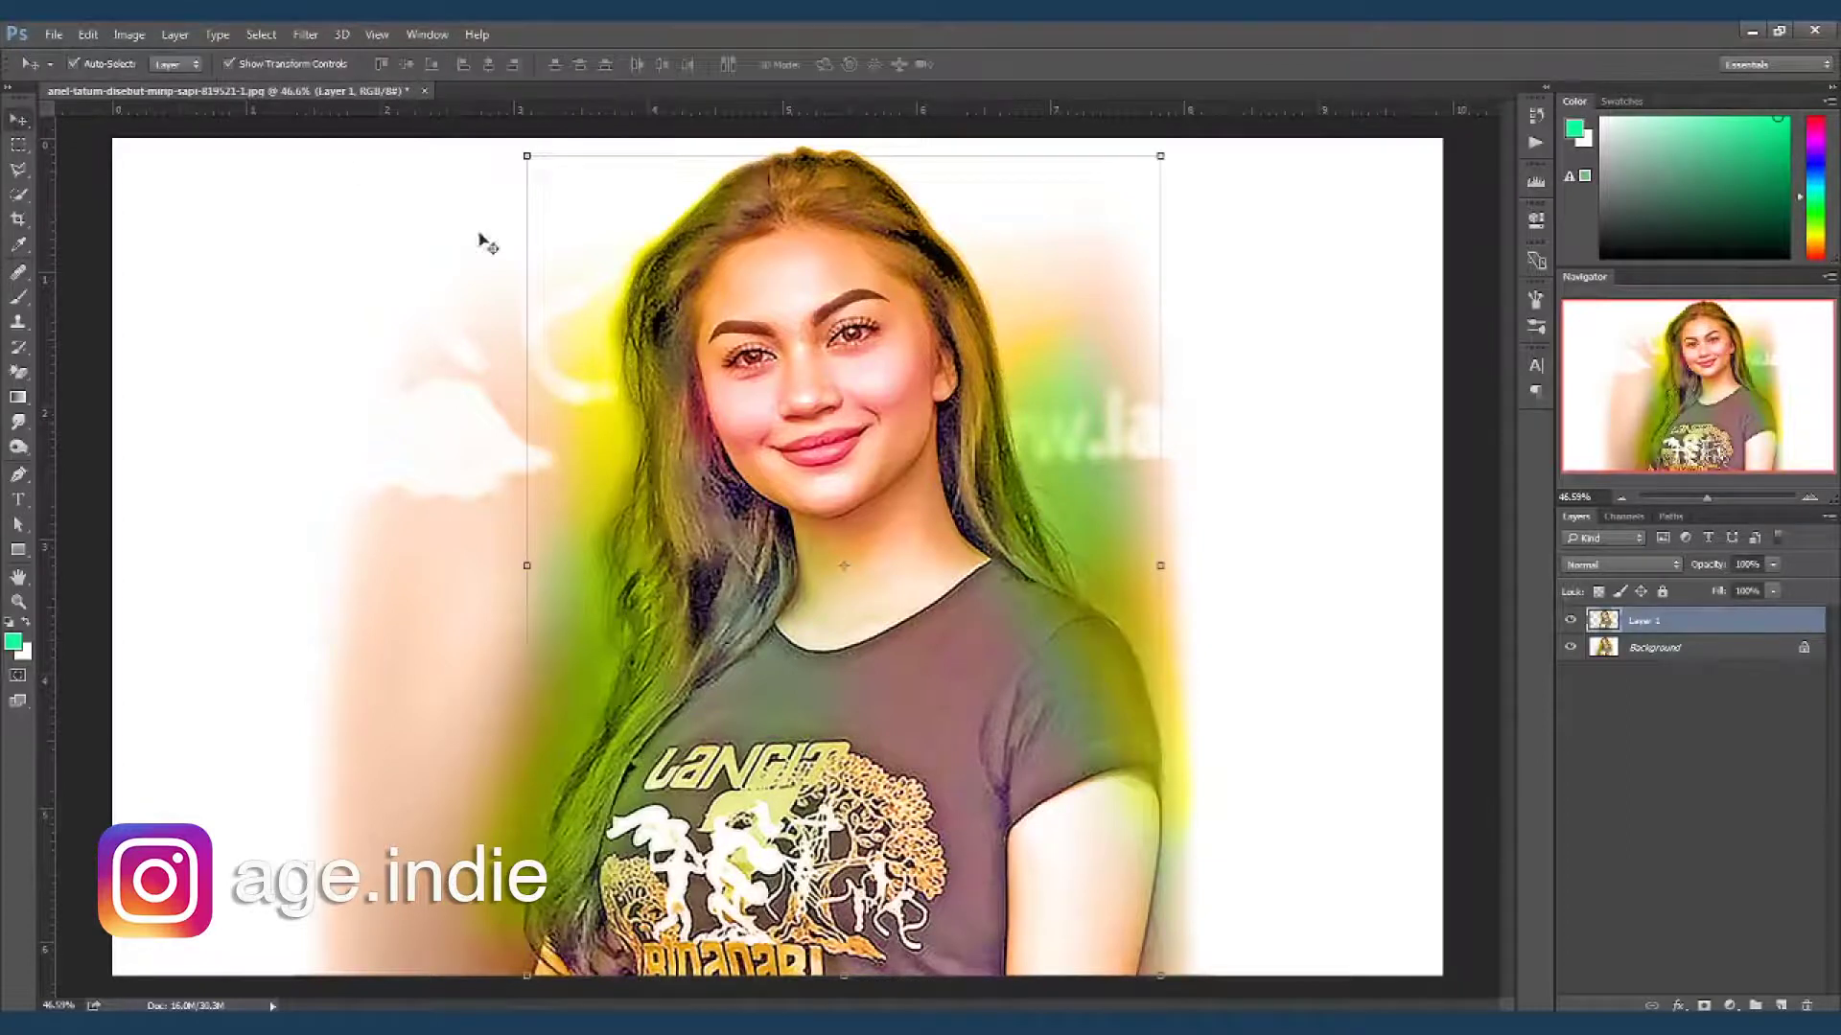
left_click(54, 35)
left_click(964, 322)
left_click(1141, 487)
double_click(860, 268)
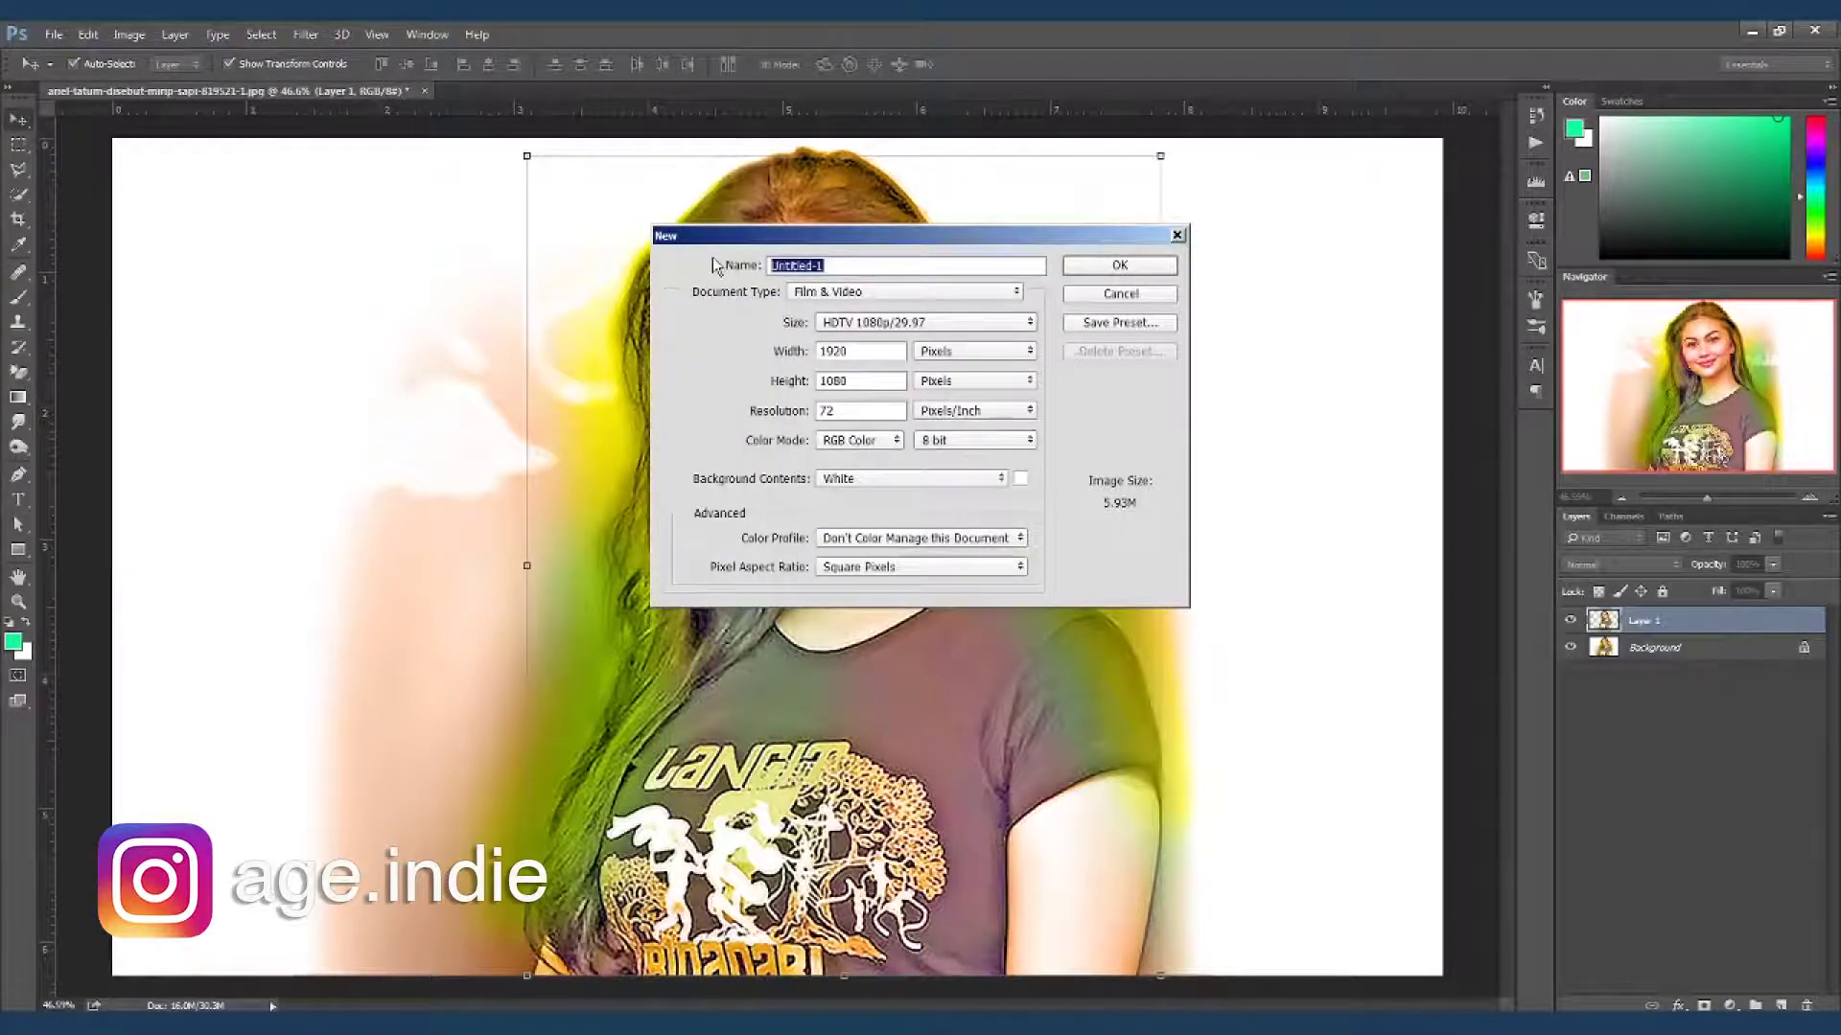
type("anel tatum")
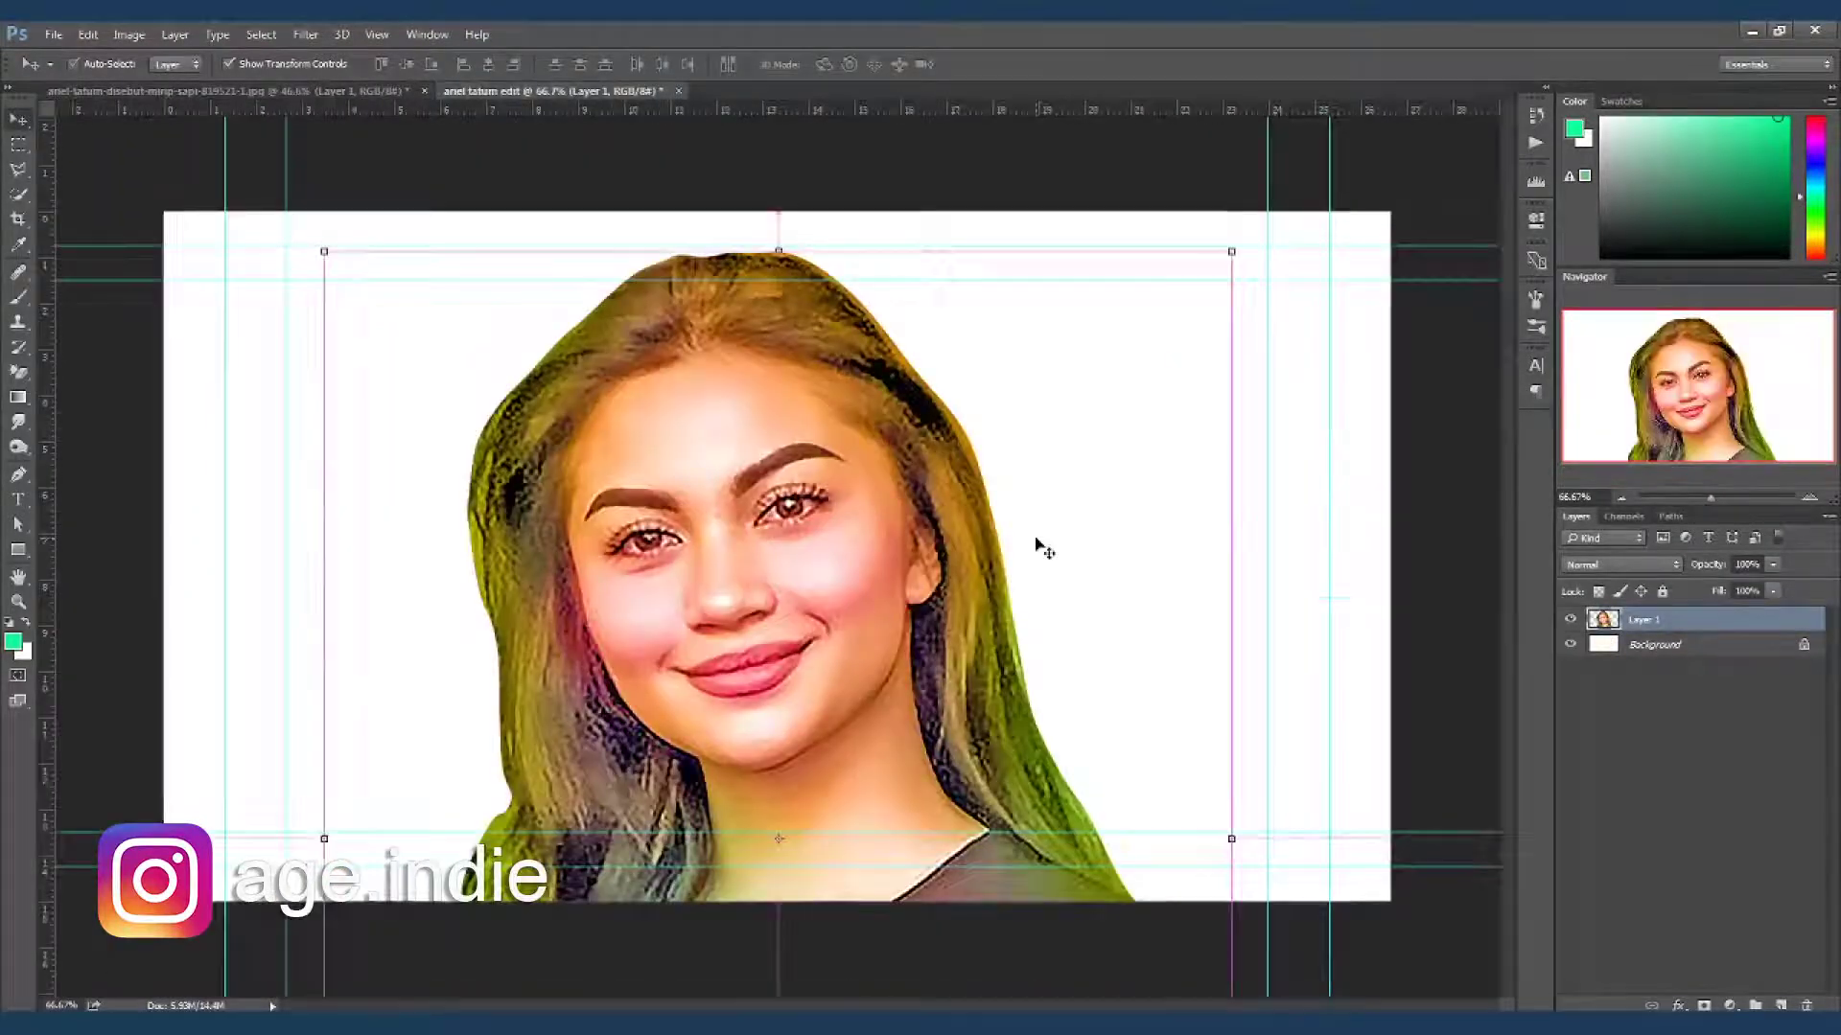
- Scale the pasted portrait to about 59% and position it to fill the 1920×1080 canvas
key("ctrl+minus")
left_click_drag(998, 410, 808, 572)
left_click_drag(729, 786, 810, 585)
left_click_drag(932, 768, 907, 730)
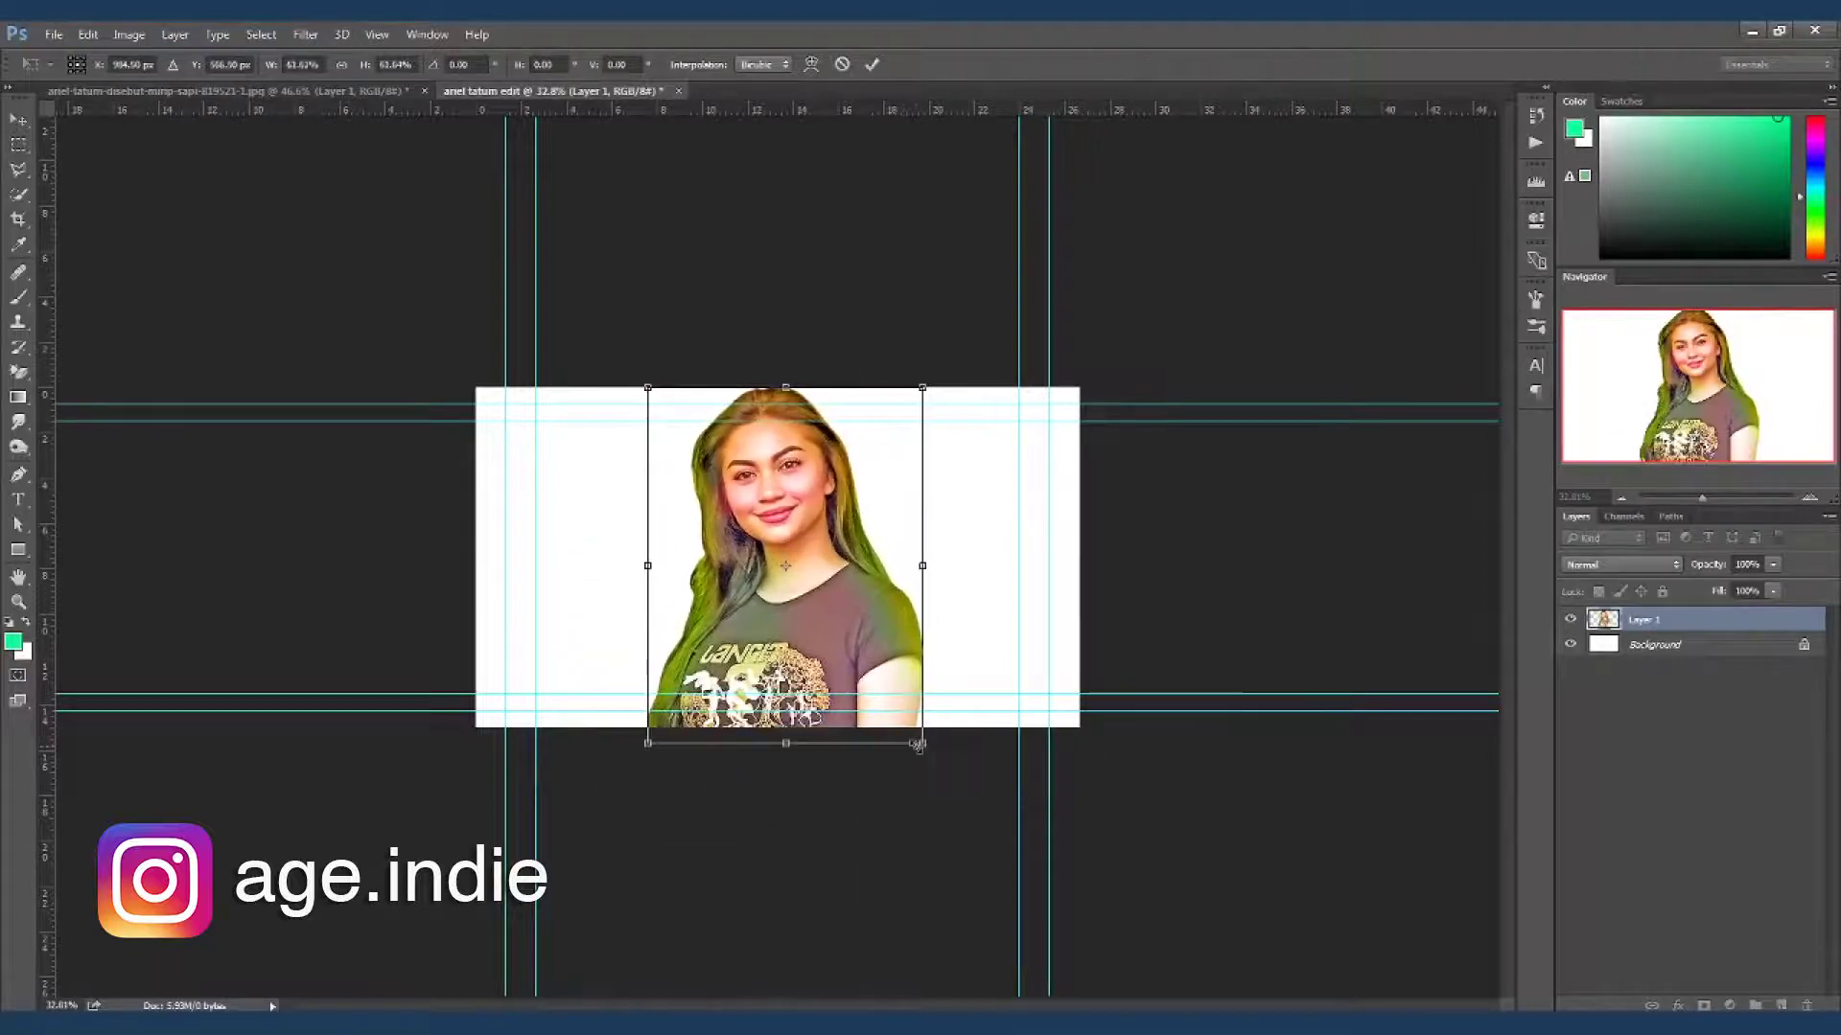
left_click_drag(868, 559, 880, 572)
key("Return")
key("ctrl+0")
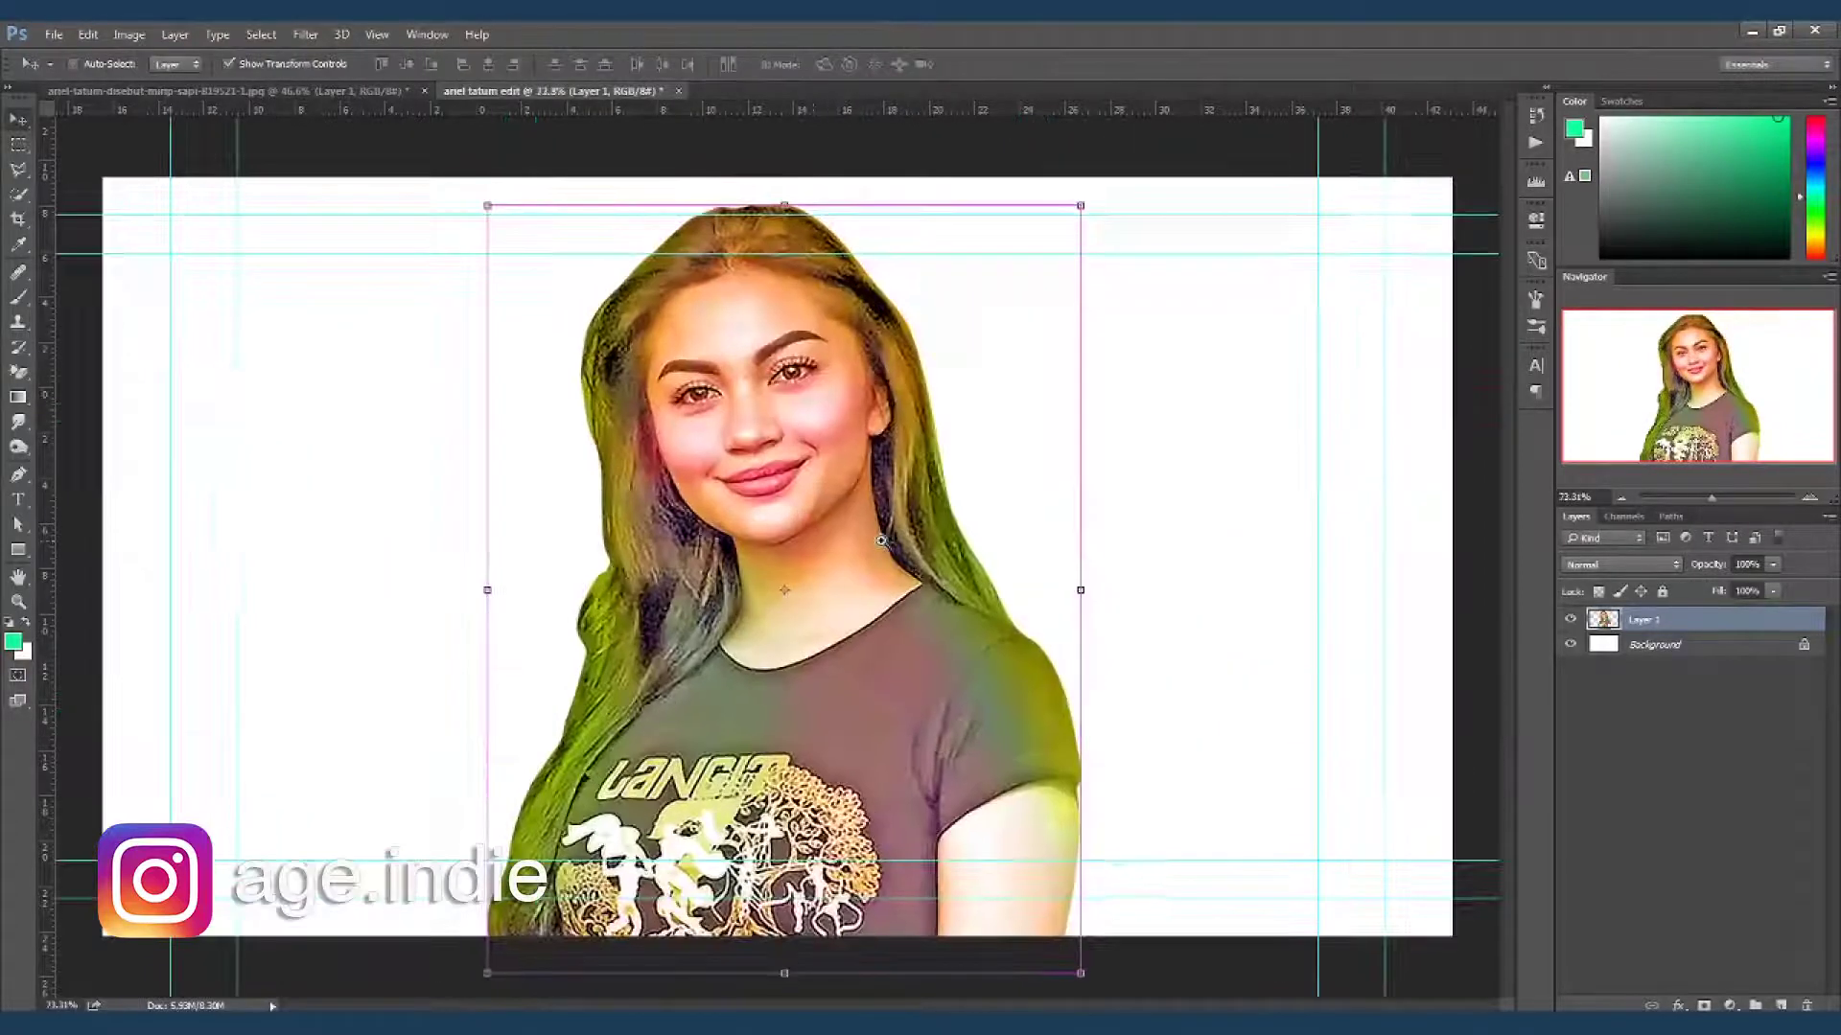
left_click(52, 36)
- Save the composition as a new file and zoom into the face
left_click(77, 209)
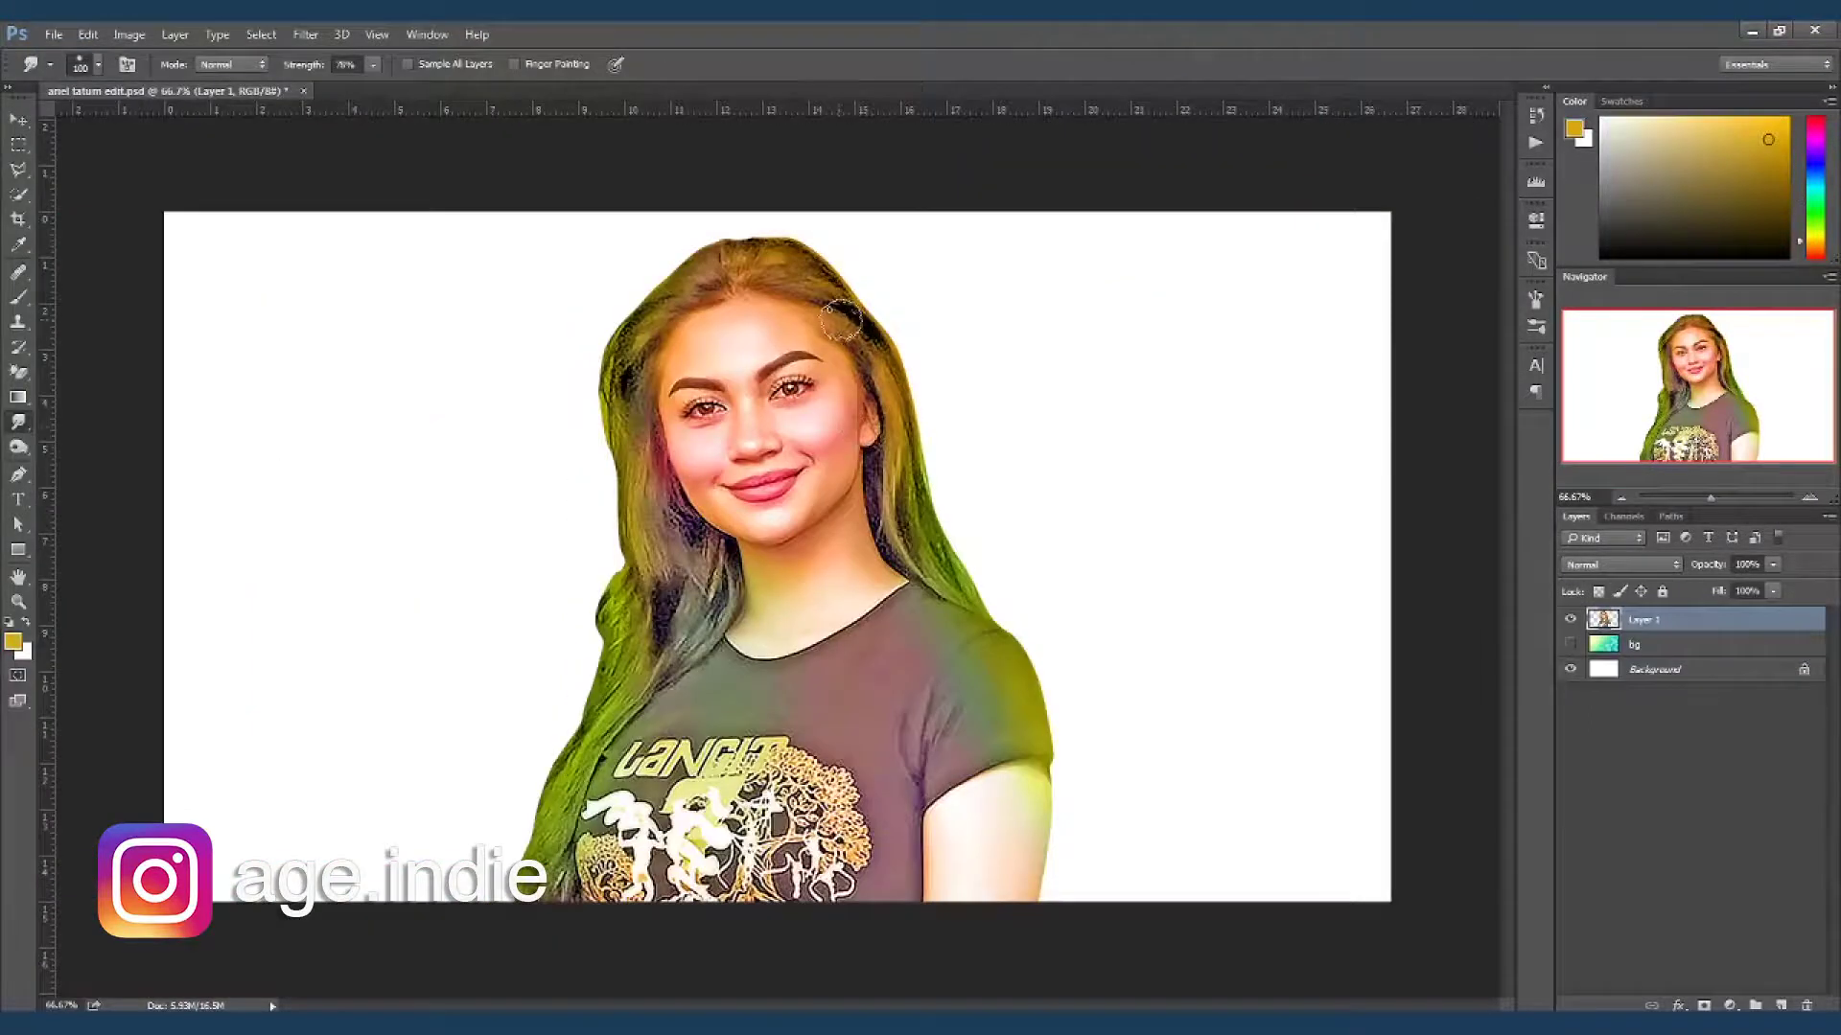
scroll(862, 546, "up", 5)
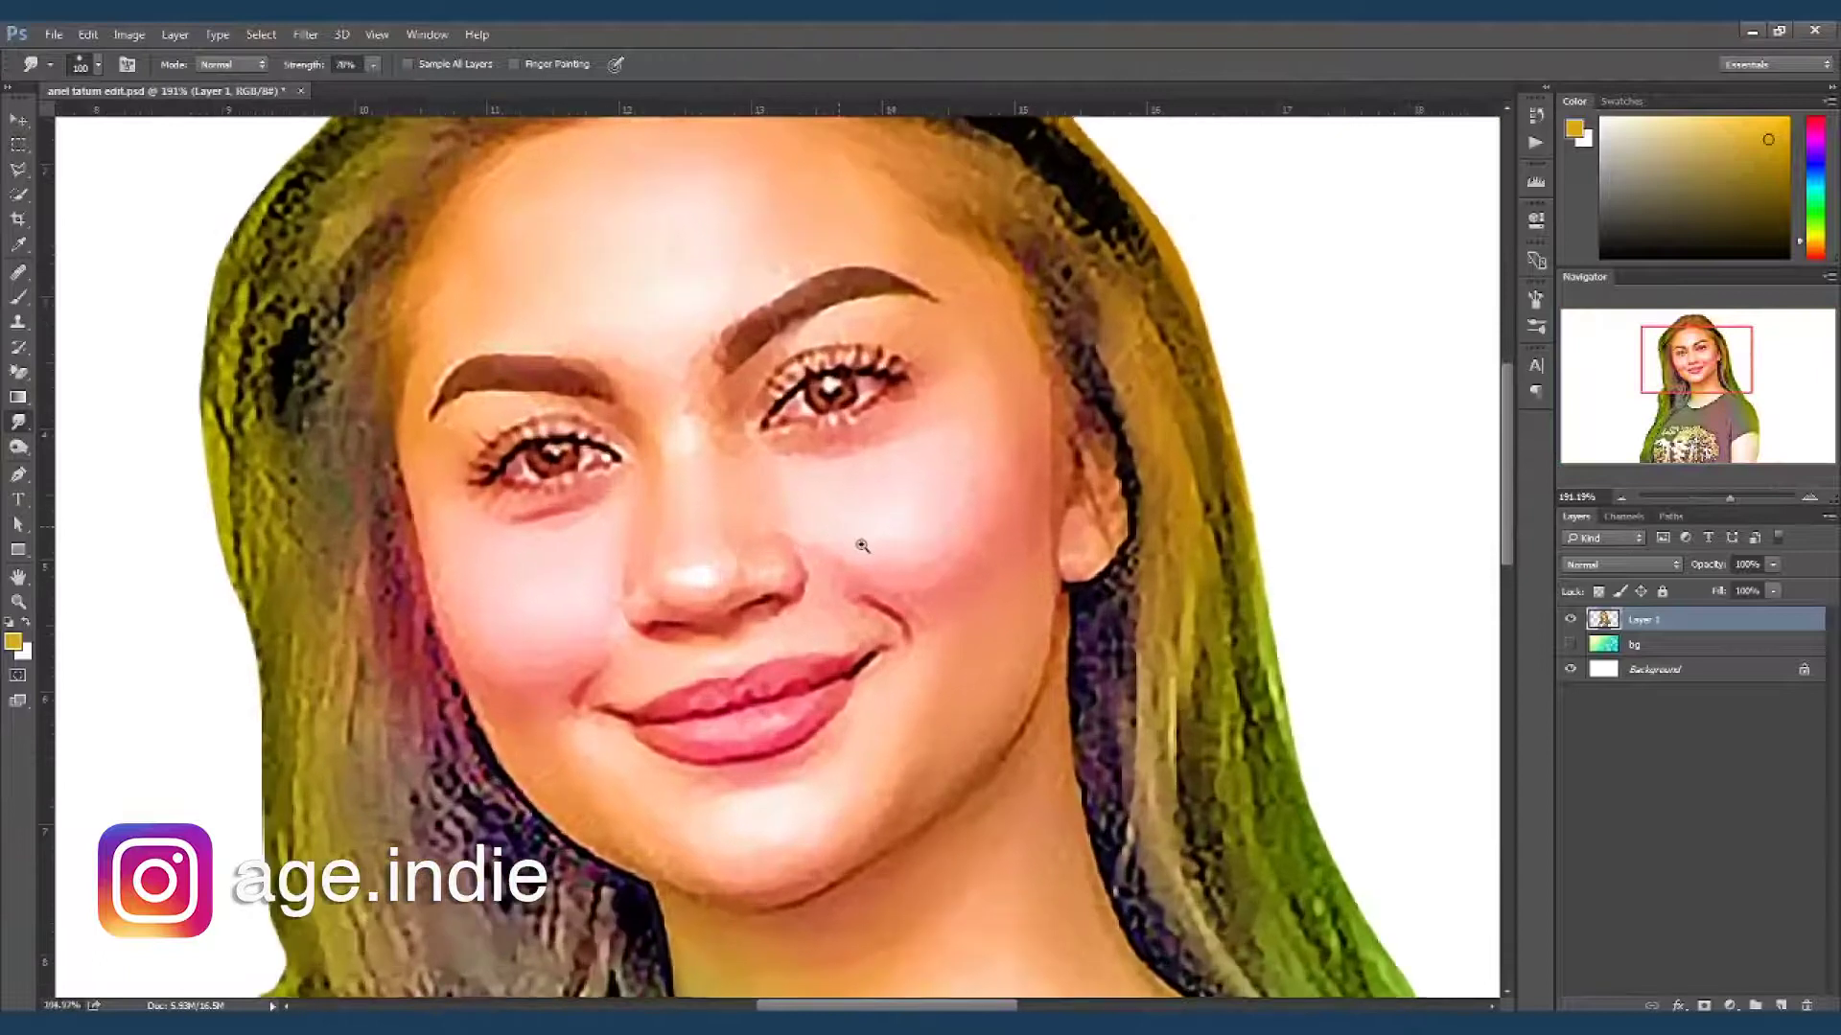
scroll(862, 546, "up", 2)
- Smudge away the nose-tip highlight and the dark speck under the eye with a size-15 brush
key("bracketleft")
key("bracketleft")
key("bracketleft")
key("bracketleft")
key("bracketleft")
key("bracketleft")
key("bracketleft")
key("bracketleft")
mouse_move(681, 569)
left_mouse_down()
mouse_move(652, 578)
mouse_move(645, 547)
mouse_move(644, 613)
left_mouse_up()
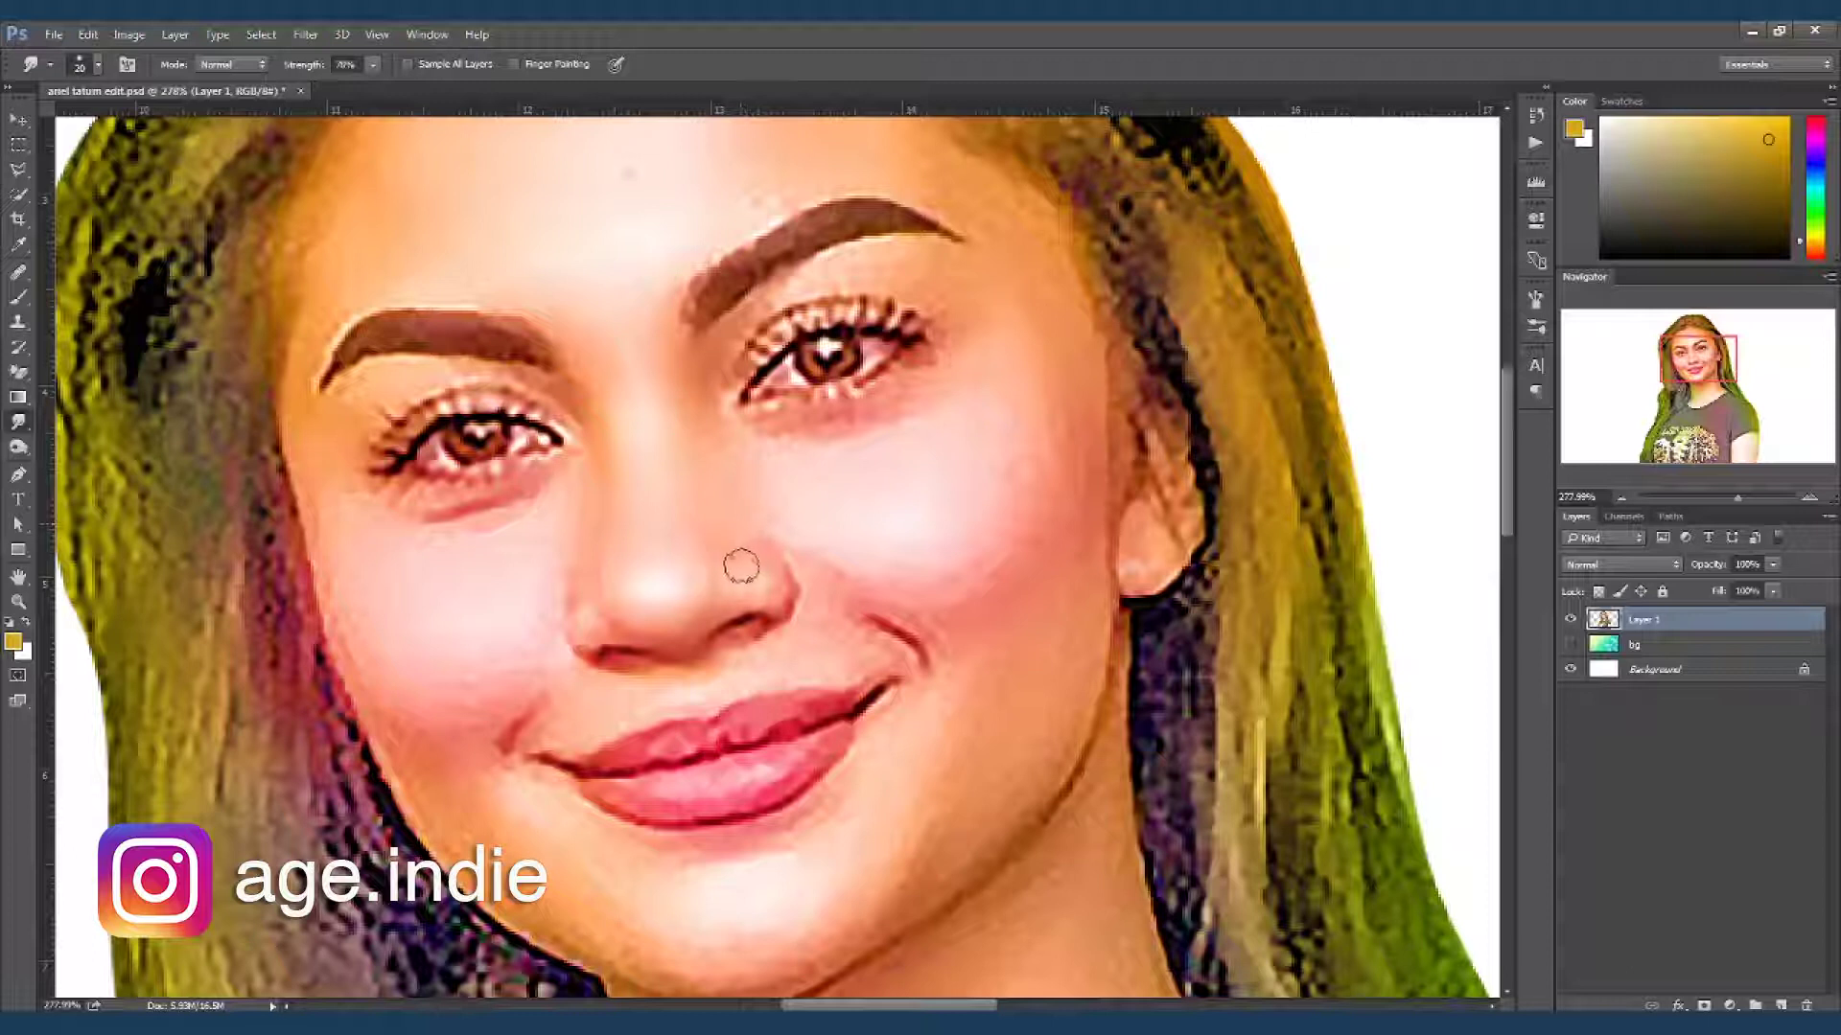
key("bracketleft")
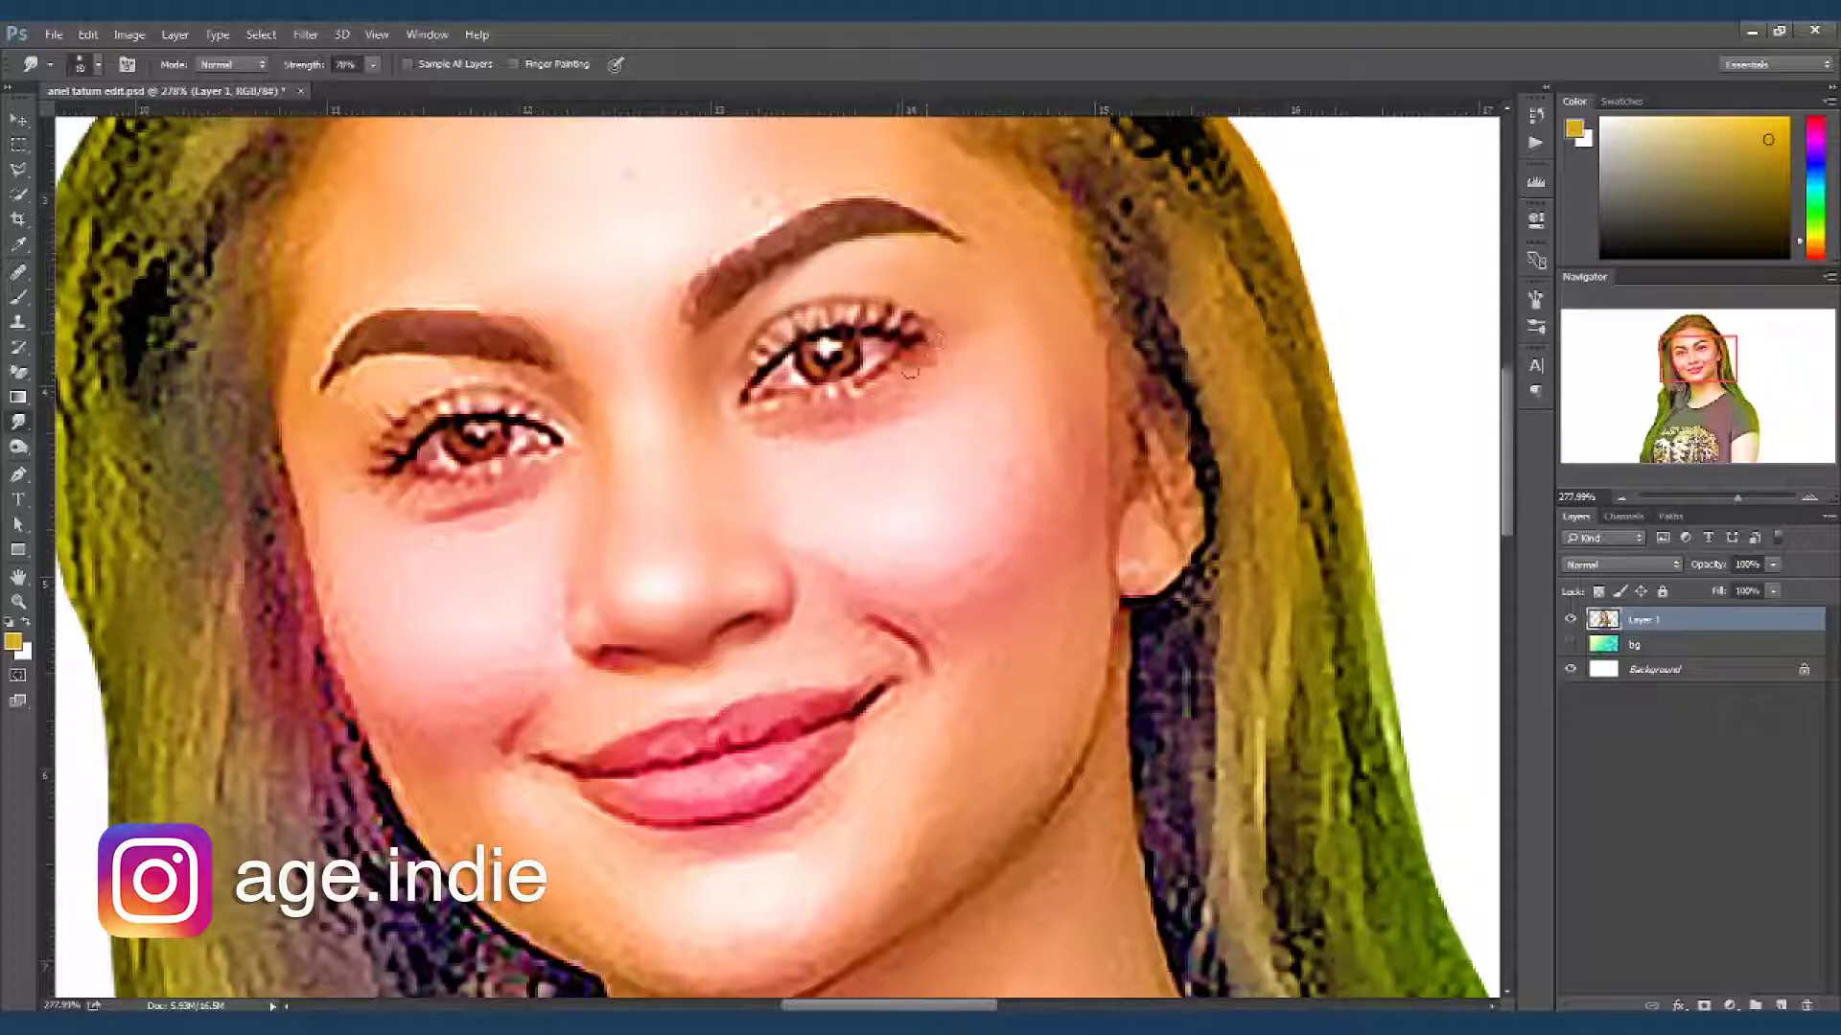
key("bracketright")
key("bracketright")
key("bracketright")
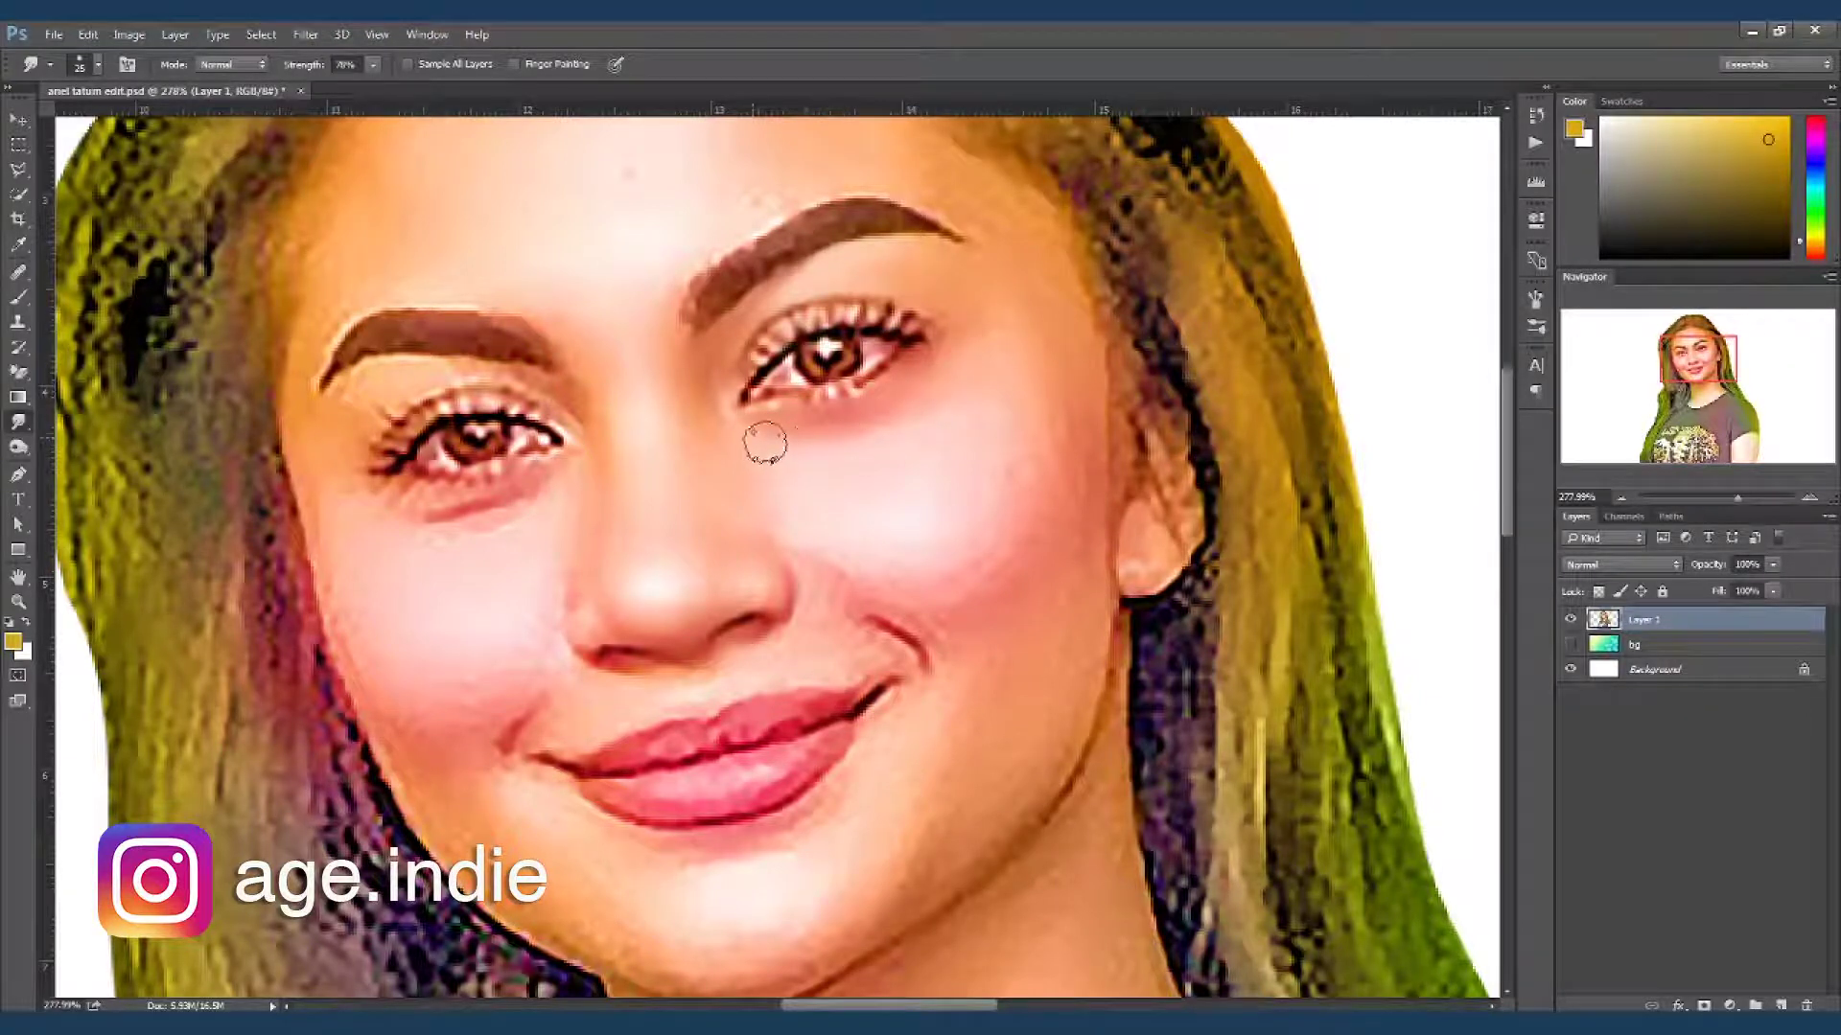
left_click_drag(896, 412, 844, 440)
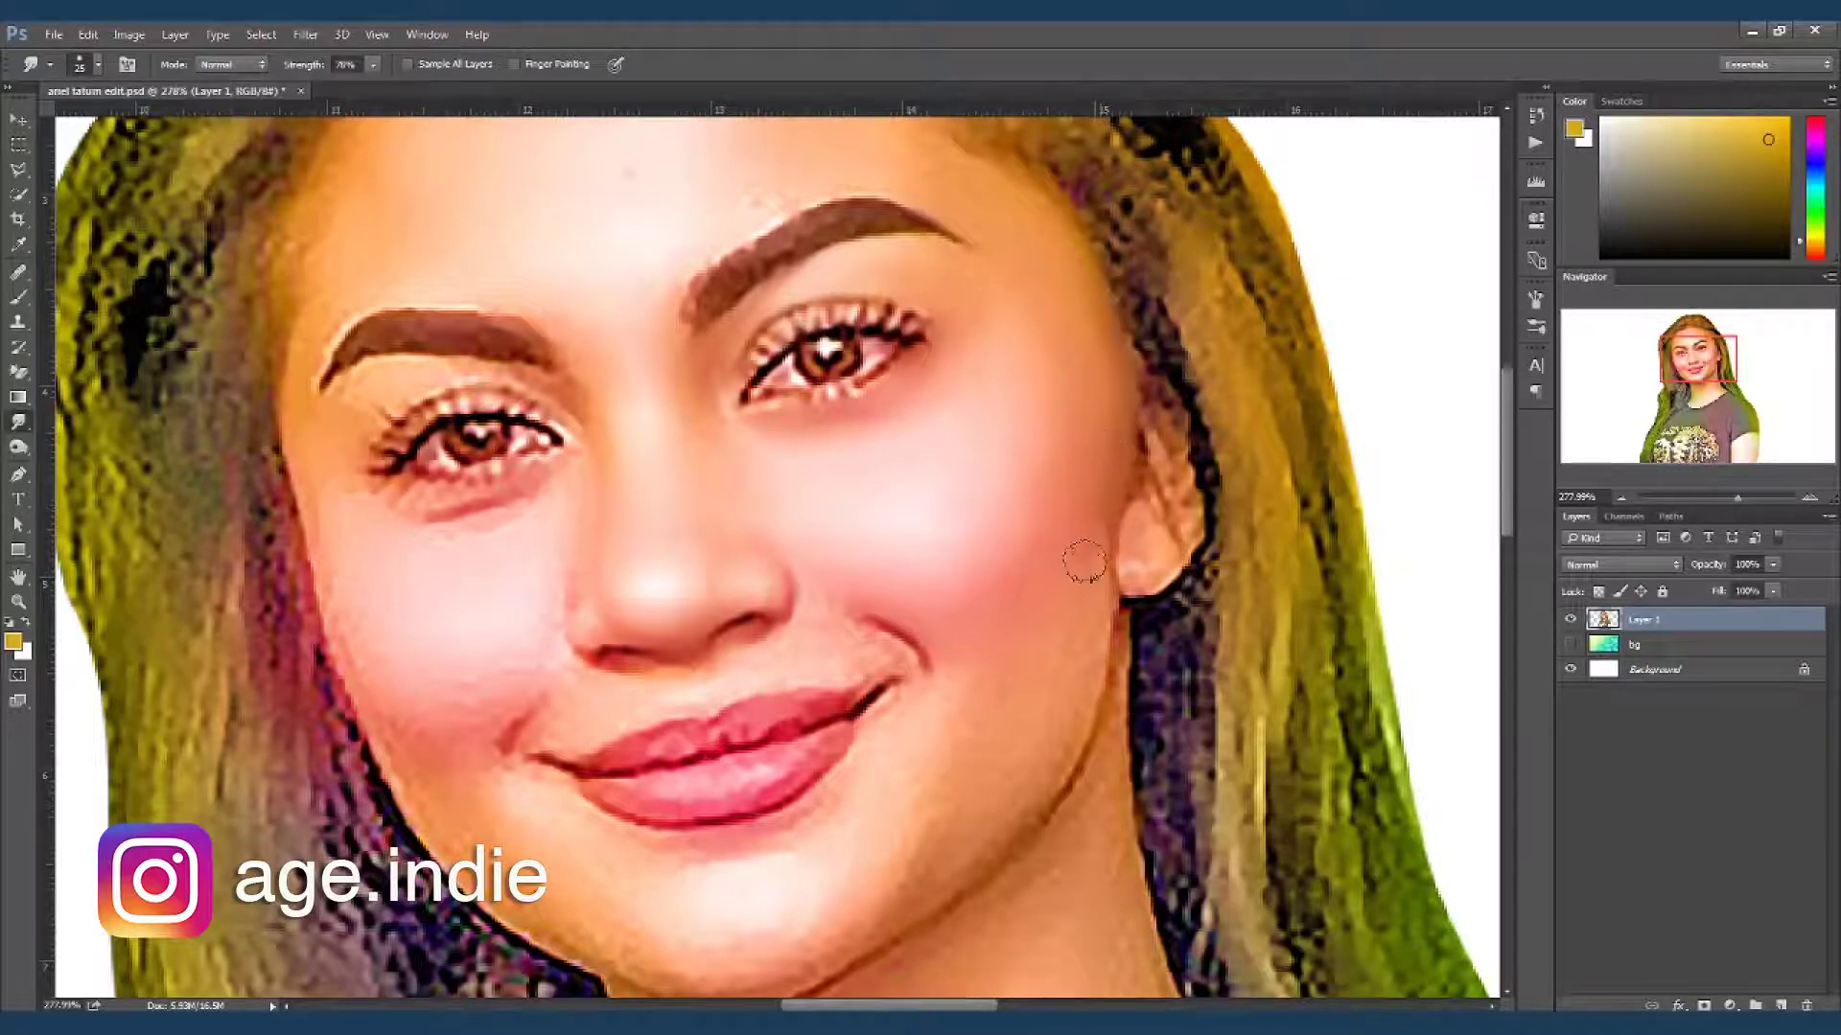
- Blend the hair texture on the ear into the skin with a size-20 smudge brush
key("bracketleft")
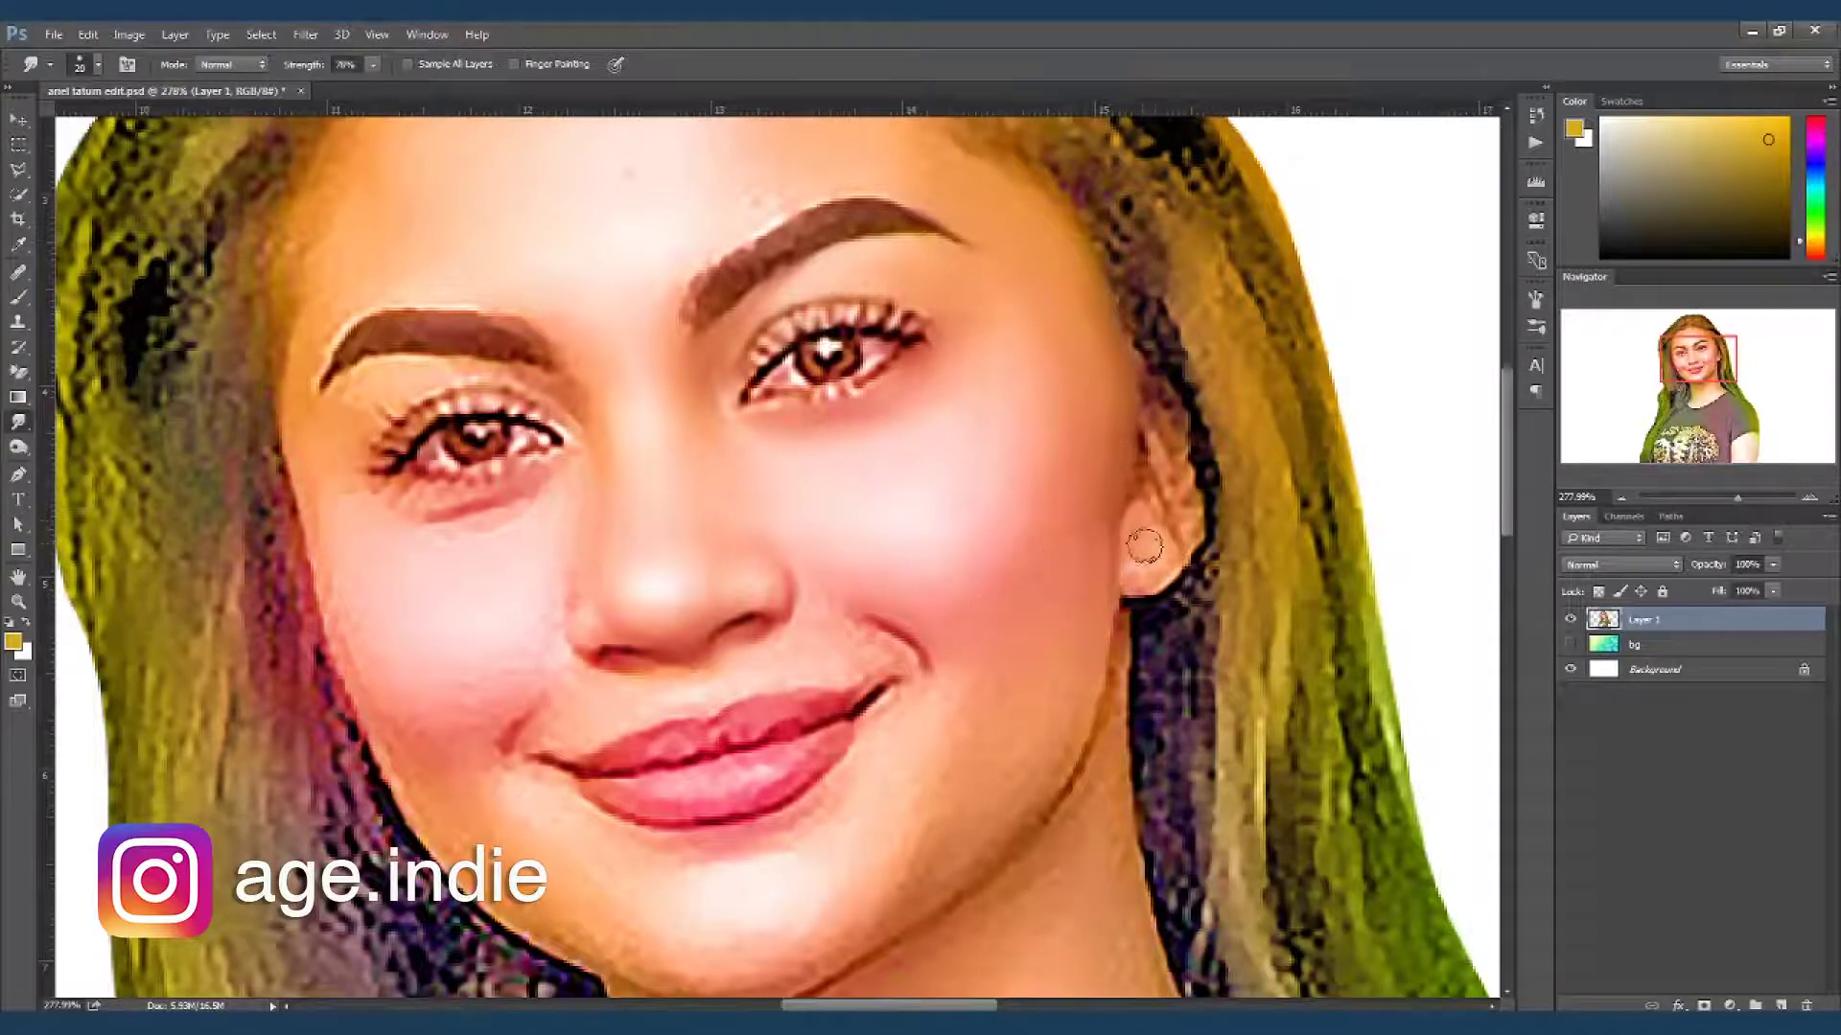
left_click_drag(1177, 492, 1165, 576)
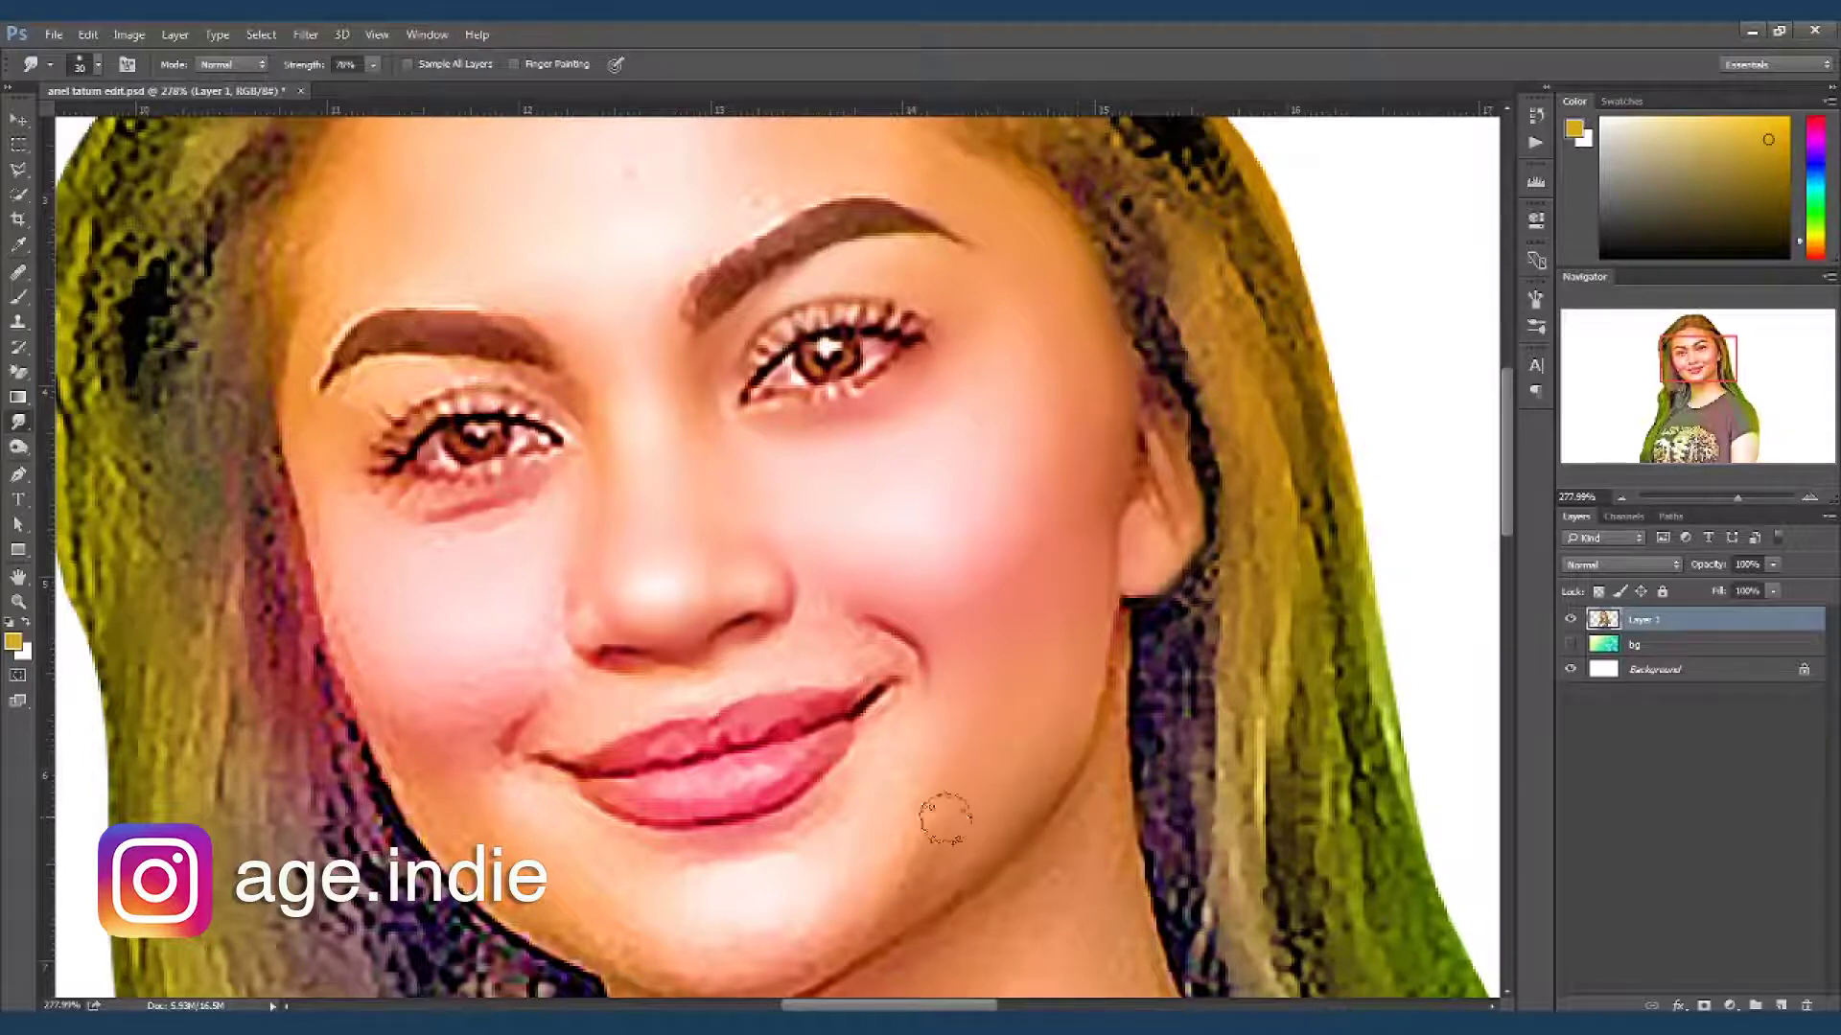
left_click_drag(883, 827, 987, 786)
key("bracketleft")
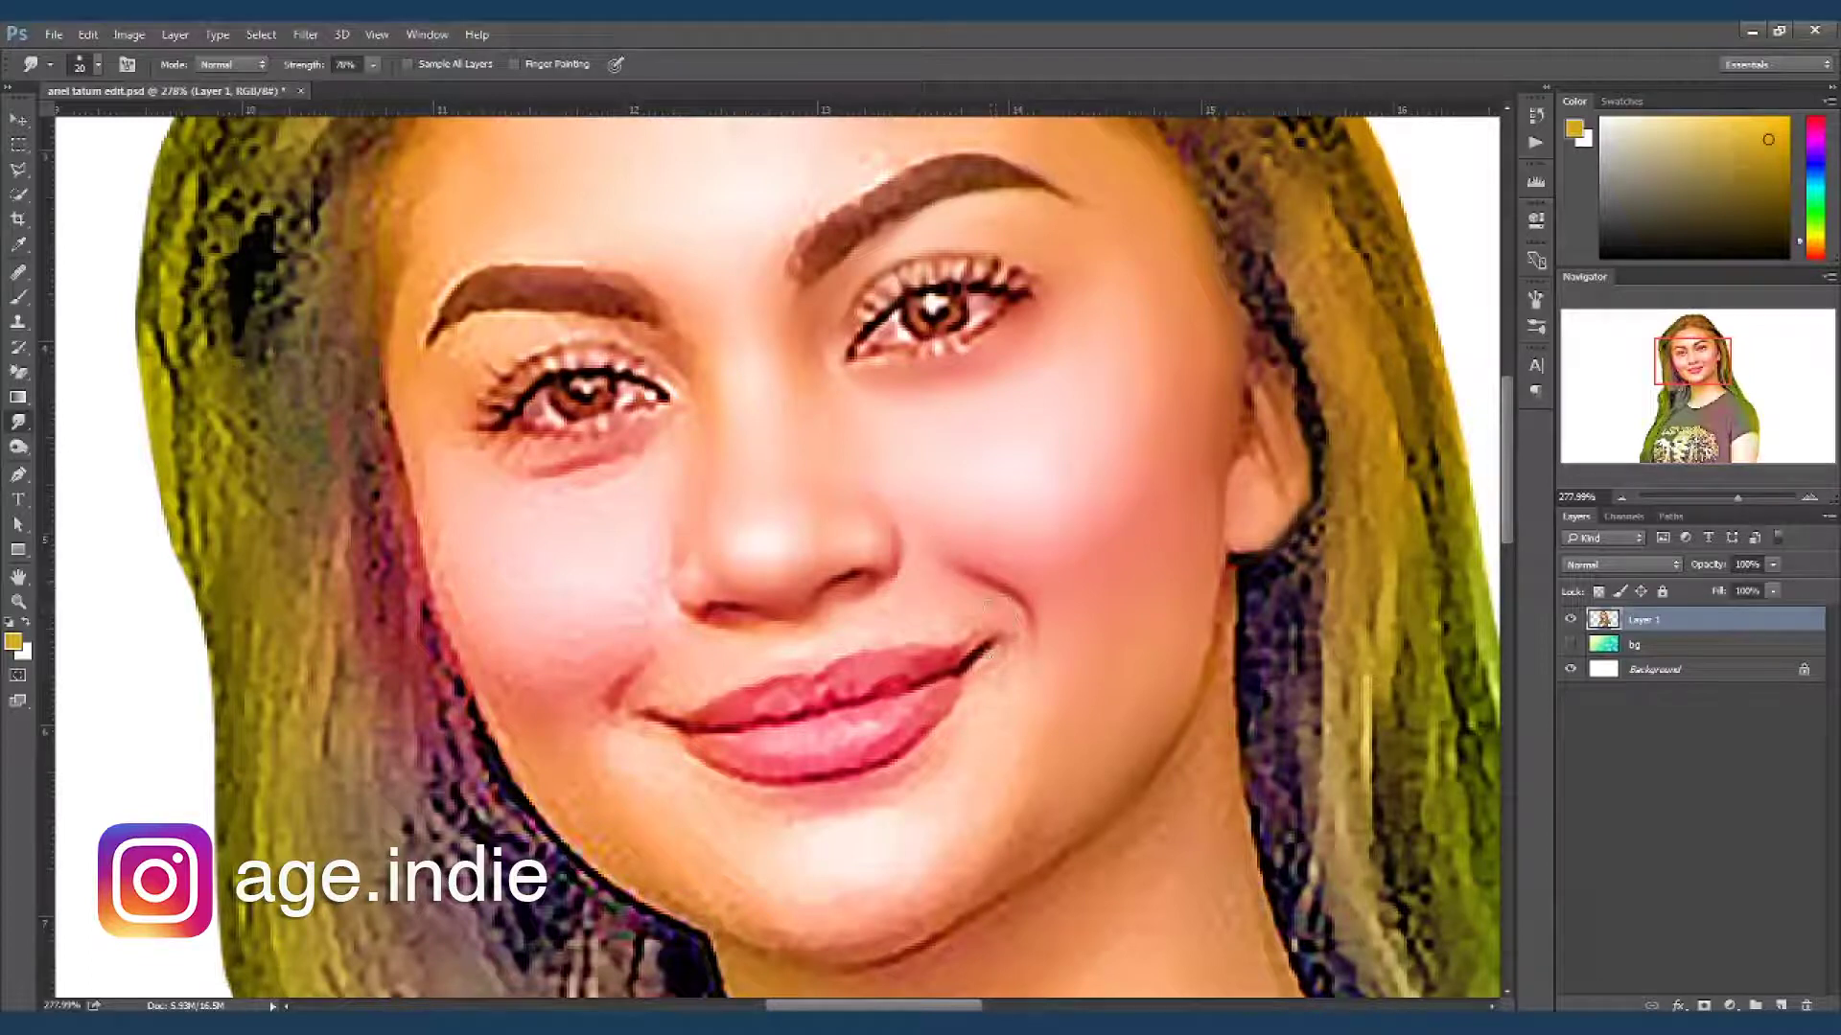
- Soften the dark jaw outline and hair edge with 20–30 smudge strokes up the jawline
key("bracketright")
key("bracketleft")
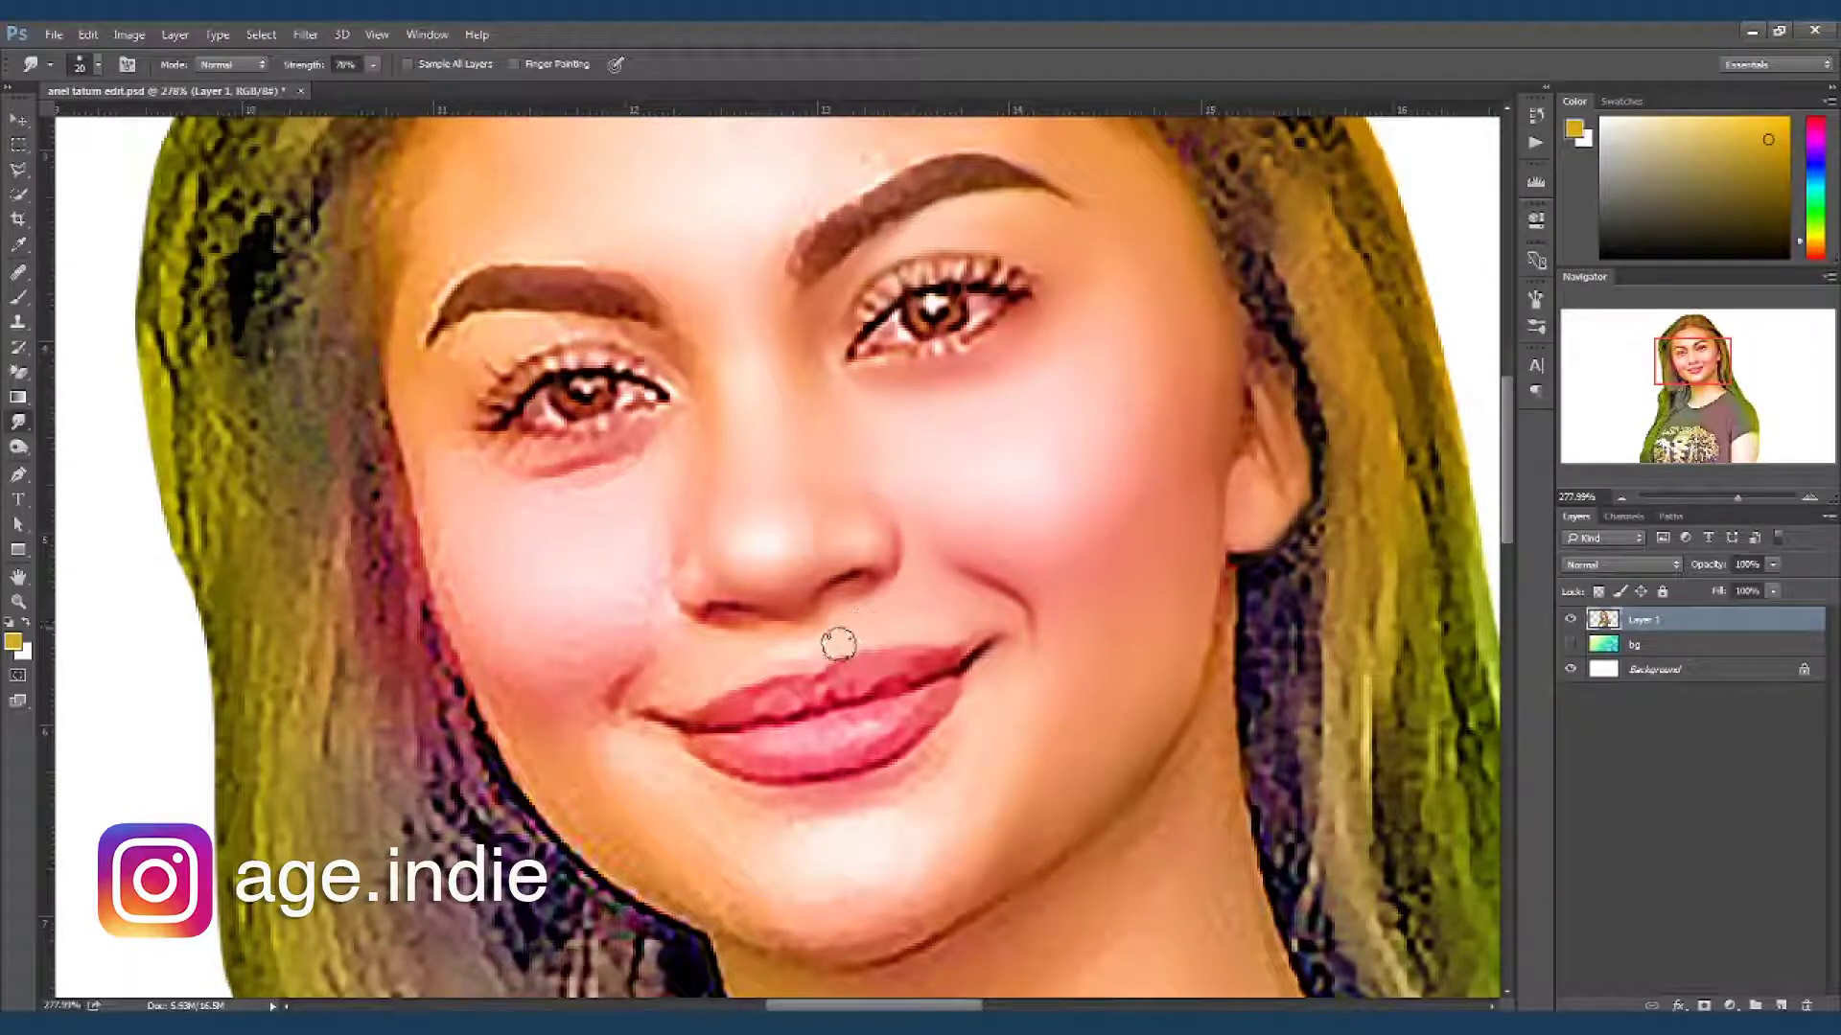
key("bracketleft")
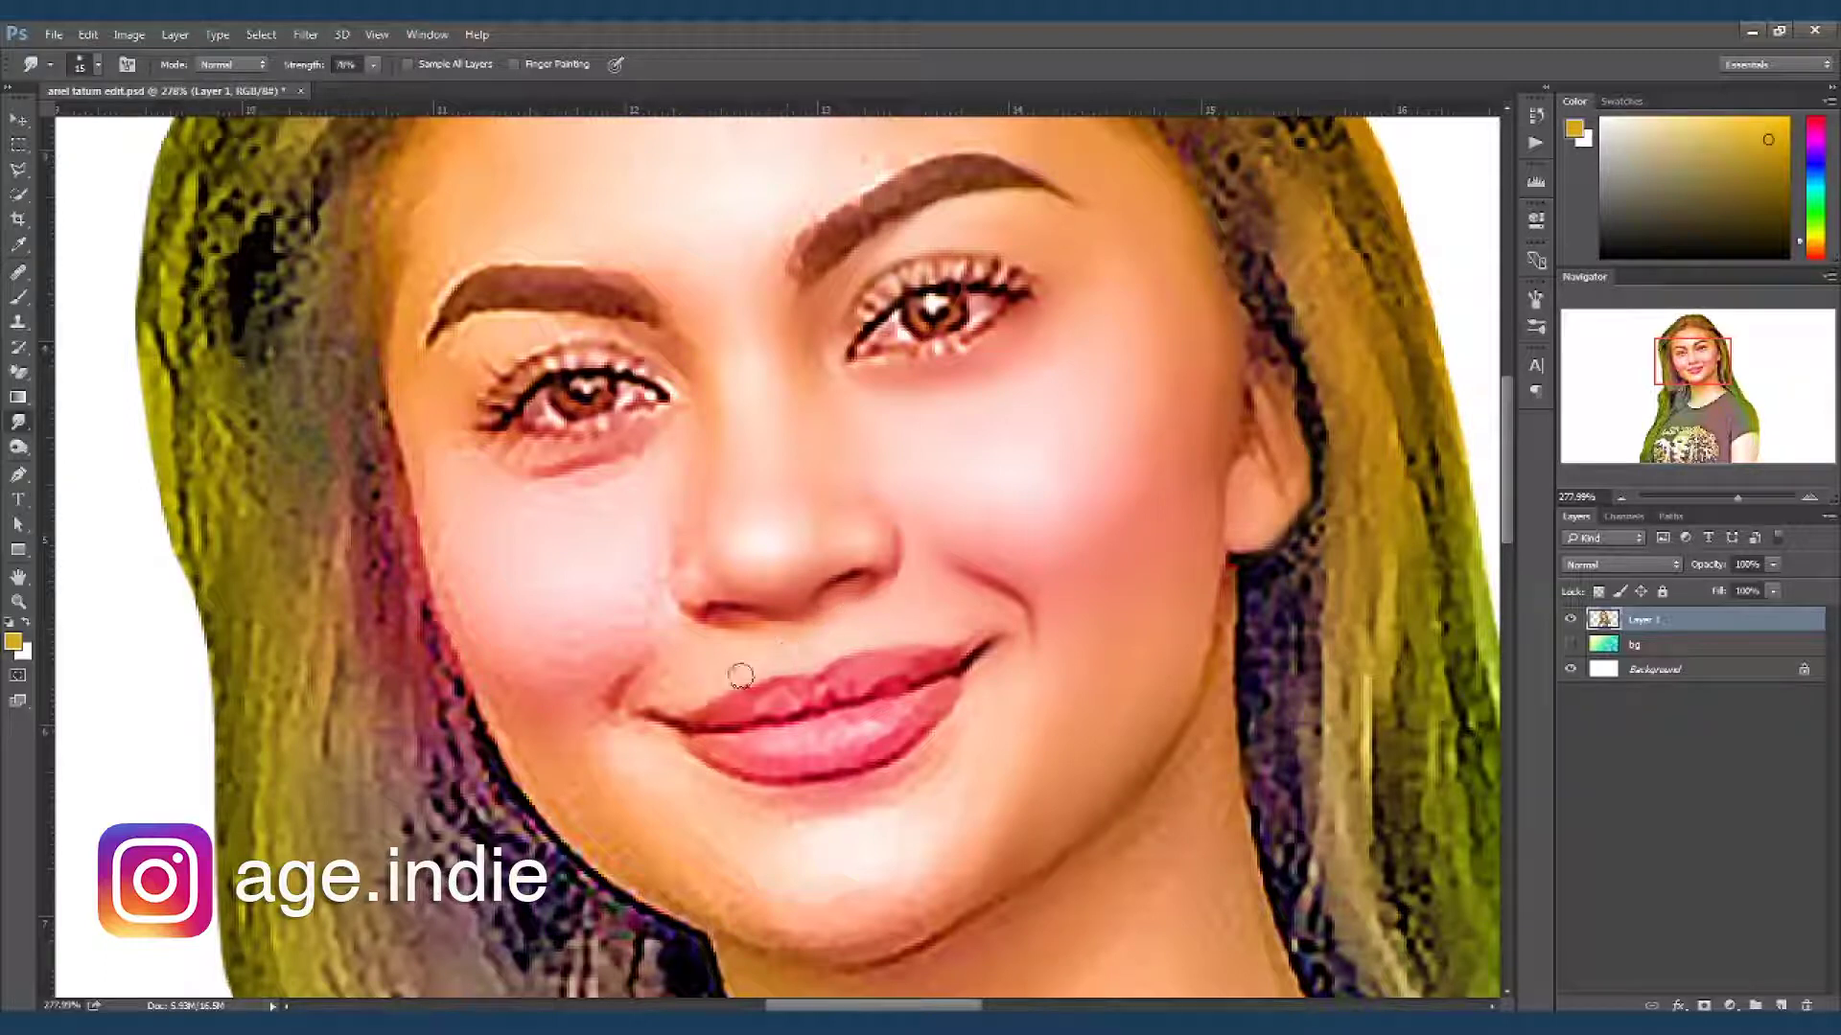
key("bracketleft")
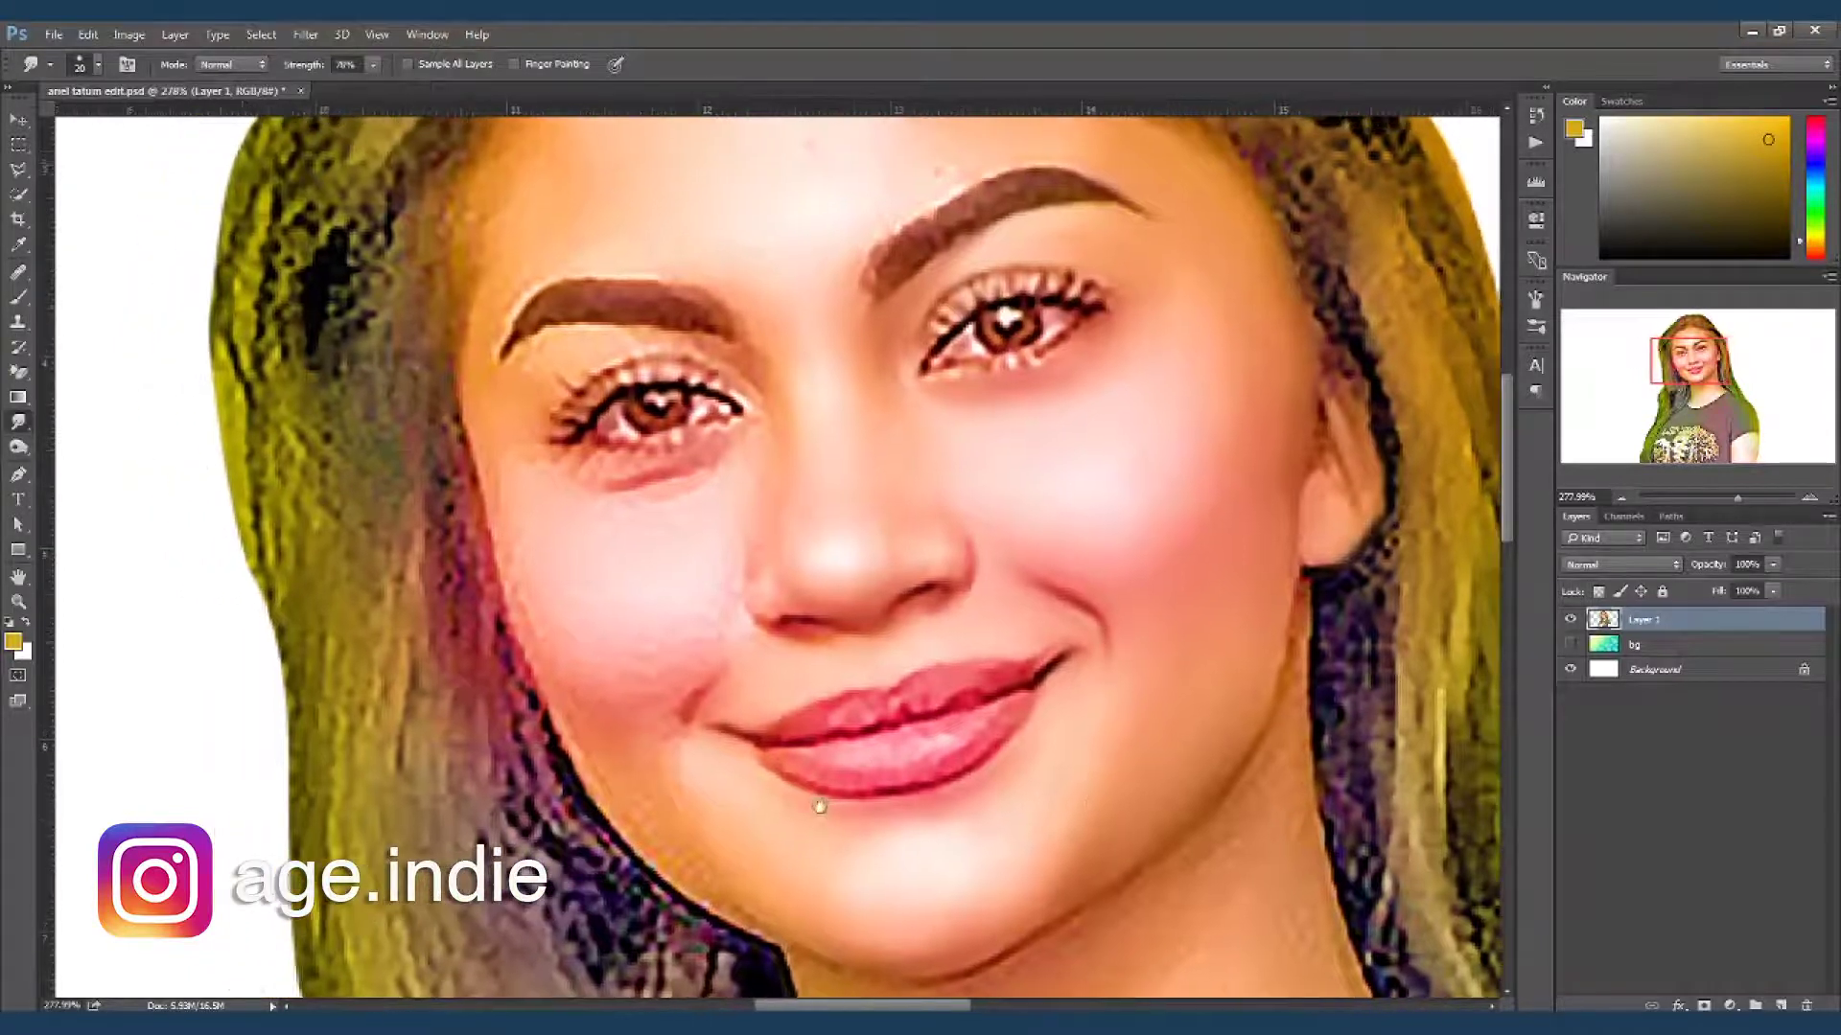
left_click_drag(745, 792, 821, 806)
left_click_drag(727, 903, 628, 829)
key("bracketright")
left_click_drag(628, 830, 658, 713)
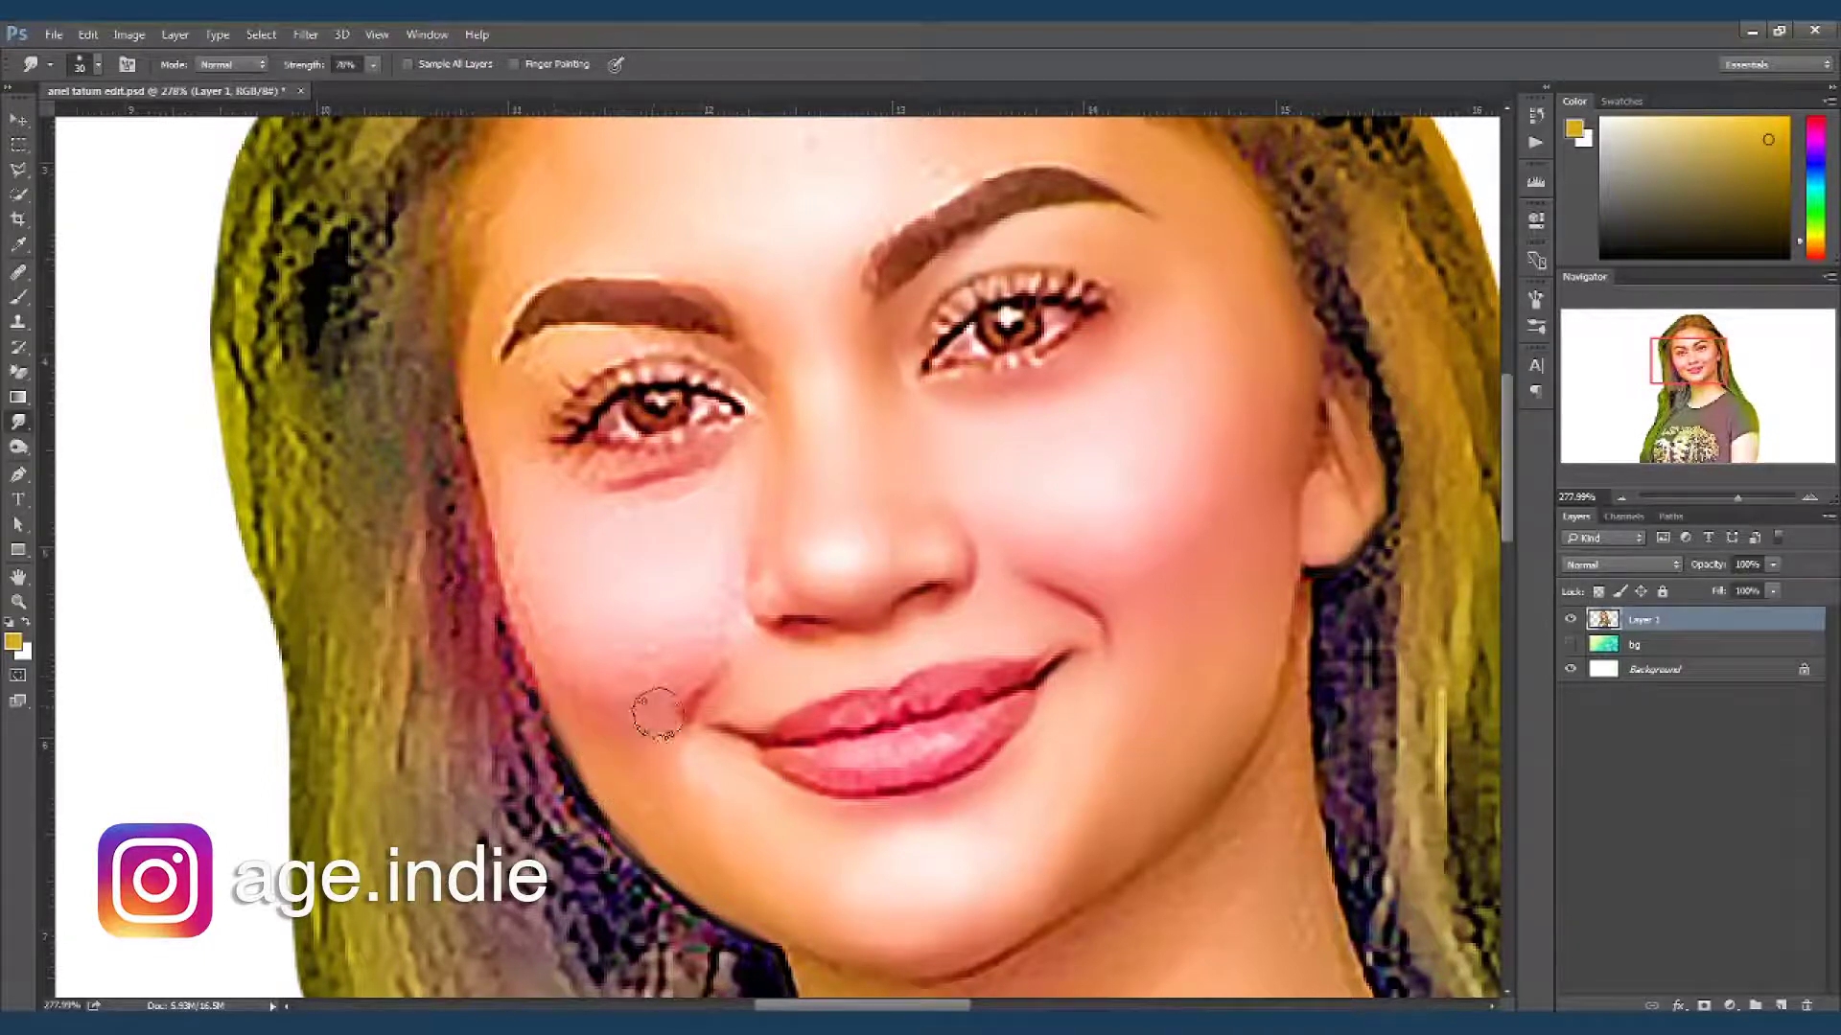
- Smudge the smile crease left of the lips and the crease beside the nostril at size 15
key("bracketleft")
key("bracketleft")
key("bracketleft")
left_click_drag(683, 711, 717, 761)
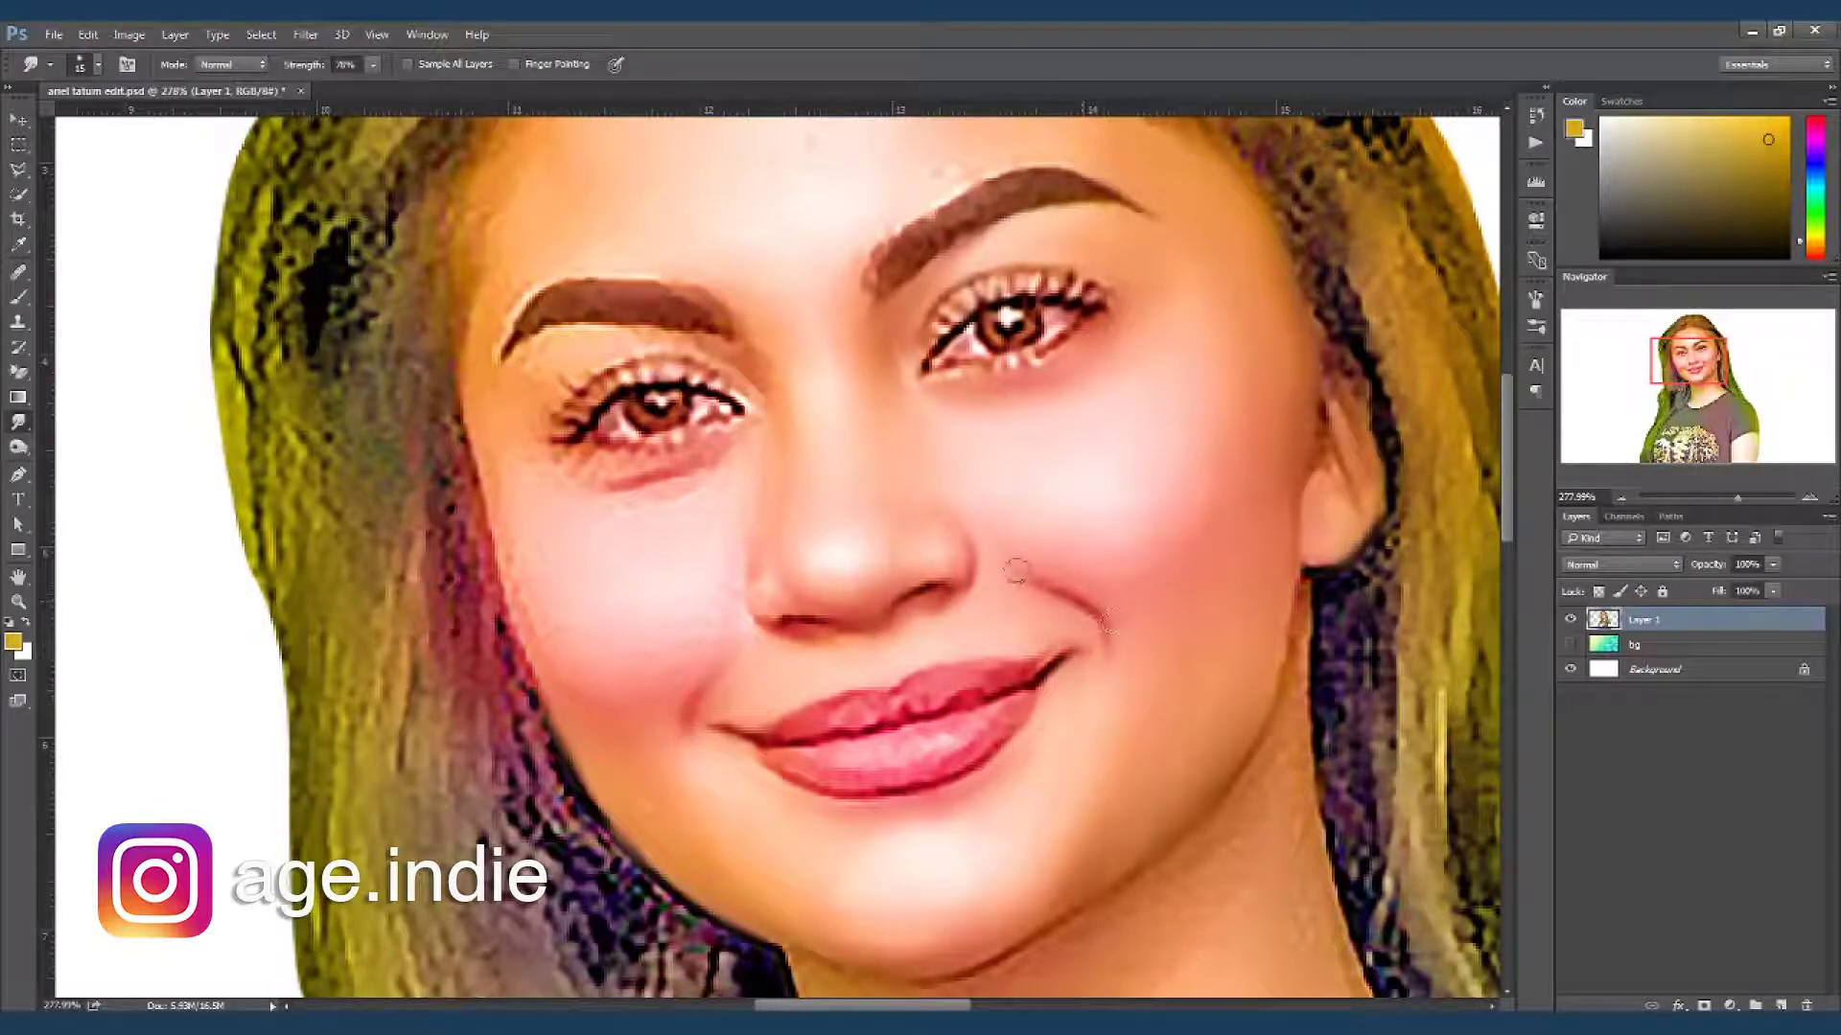
left_click_drag(737, 618, 764, 571)
- Soften the outer-corner lashes and the inner left eyebrow with a size-20 smudge brush
key("bracketright")
key("bracketright")
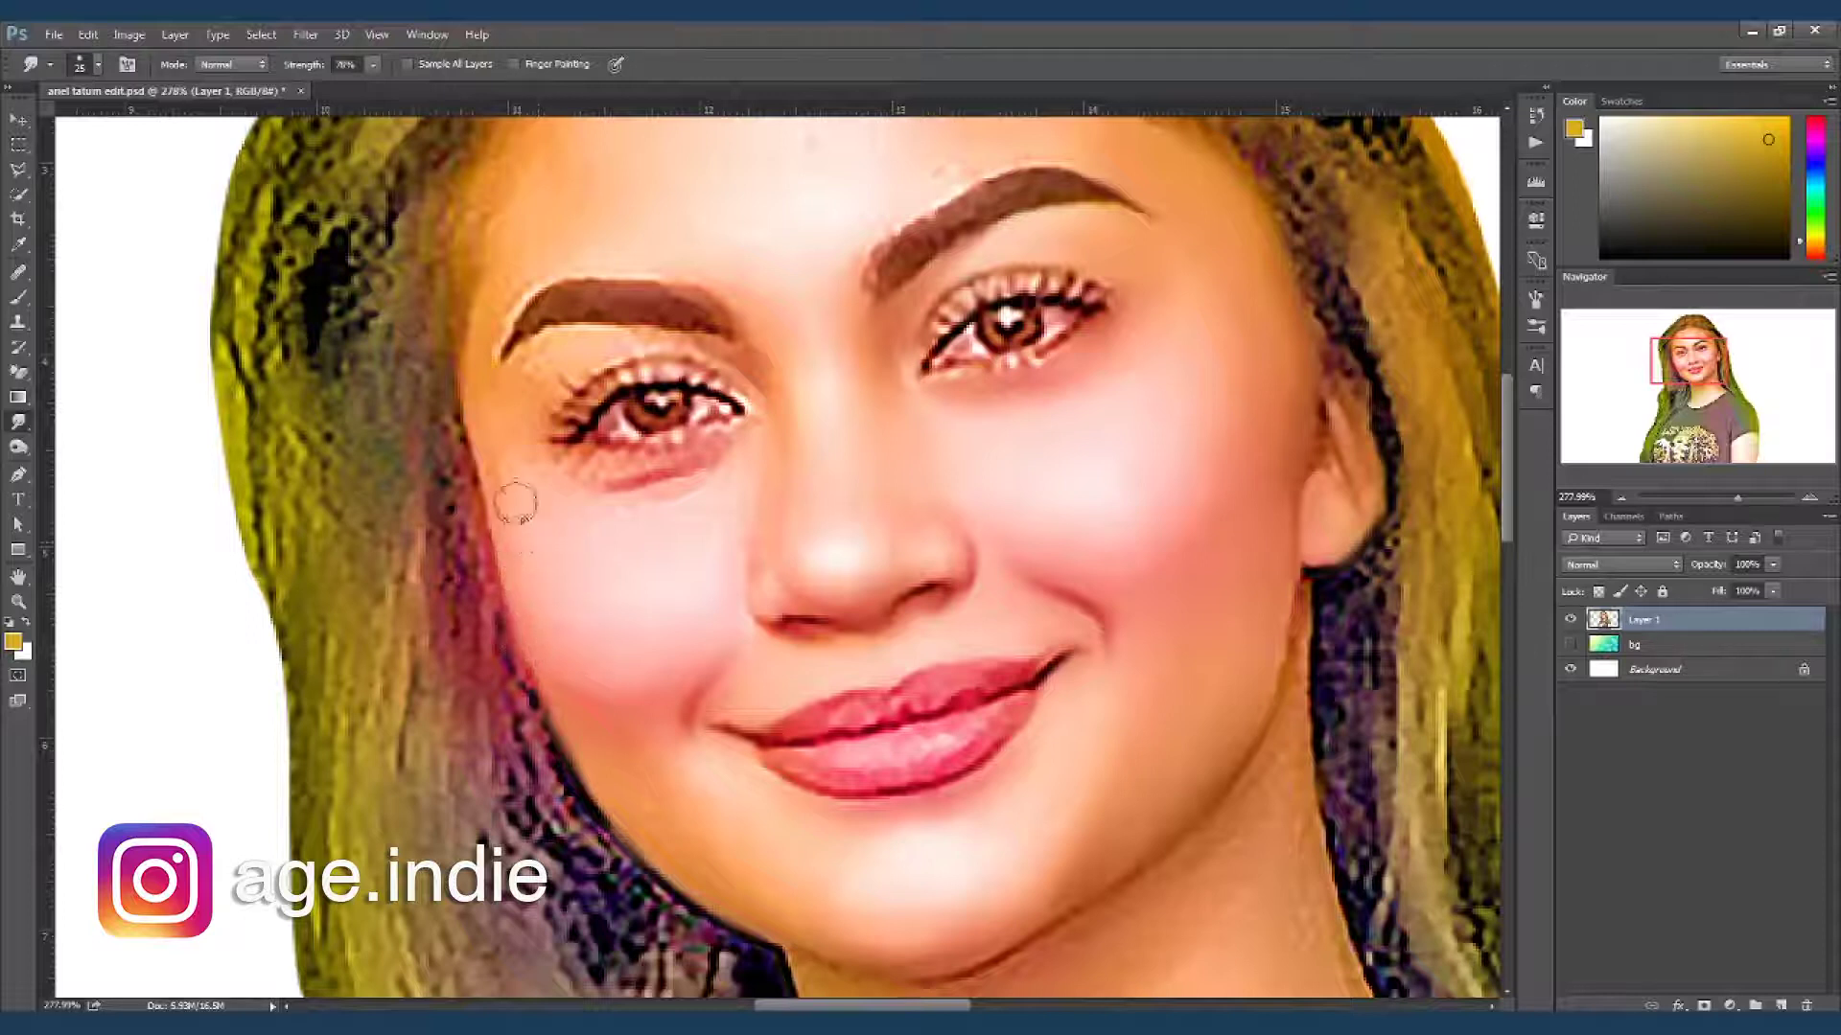
key("bracketleft")
key("bracketright")
key("bracketright")
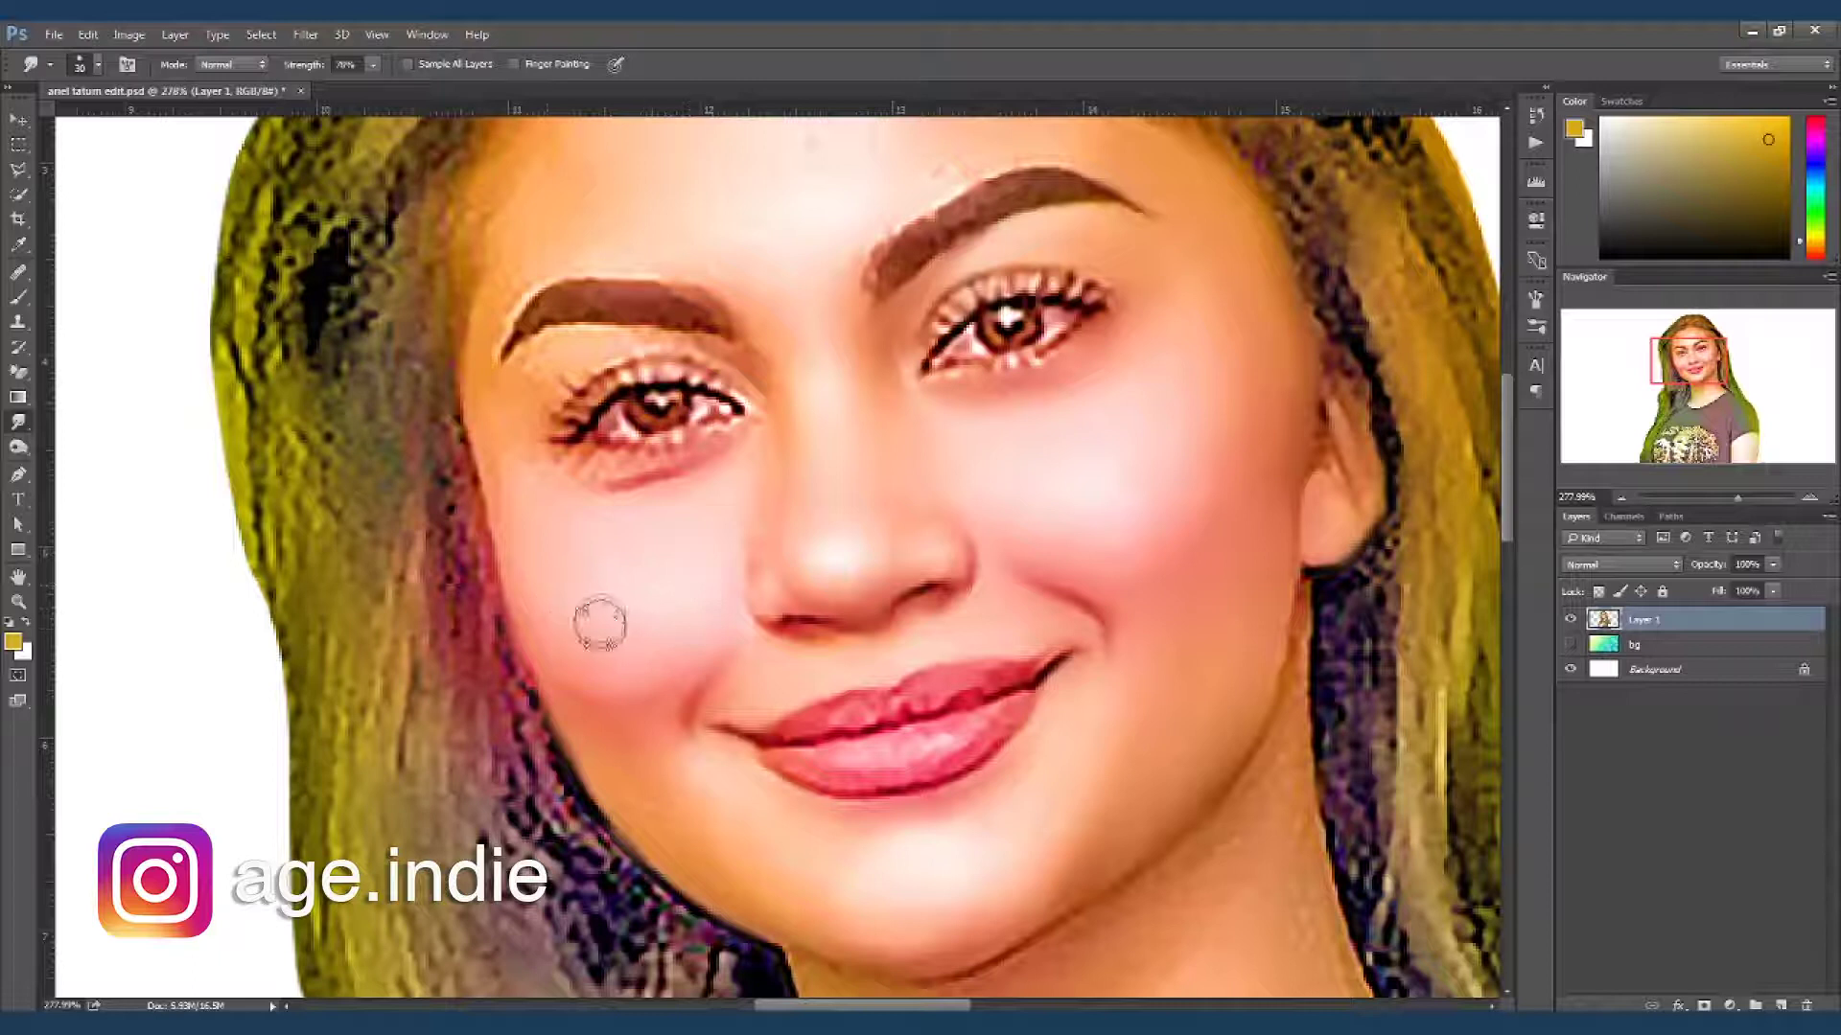
key("bracketleft")
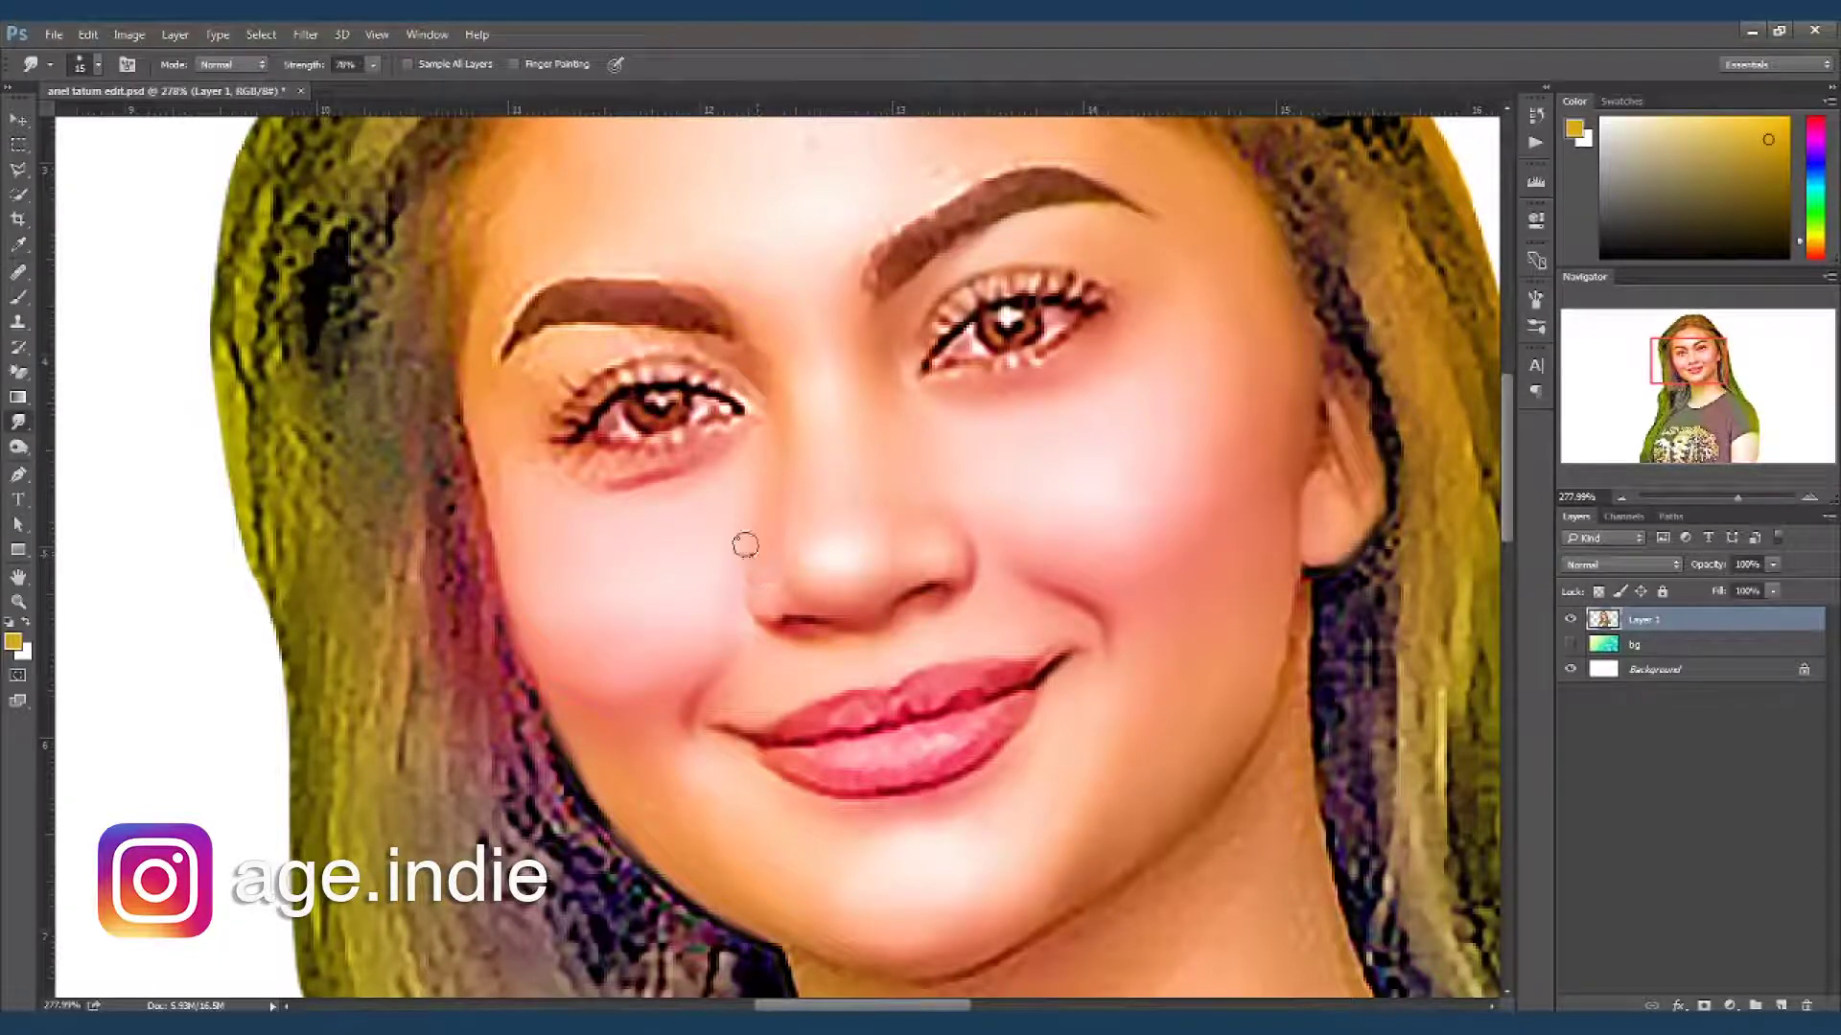
key("bracketleft")
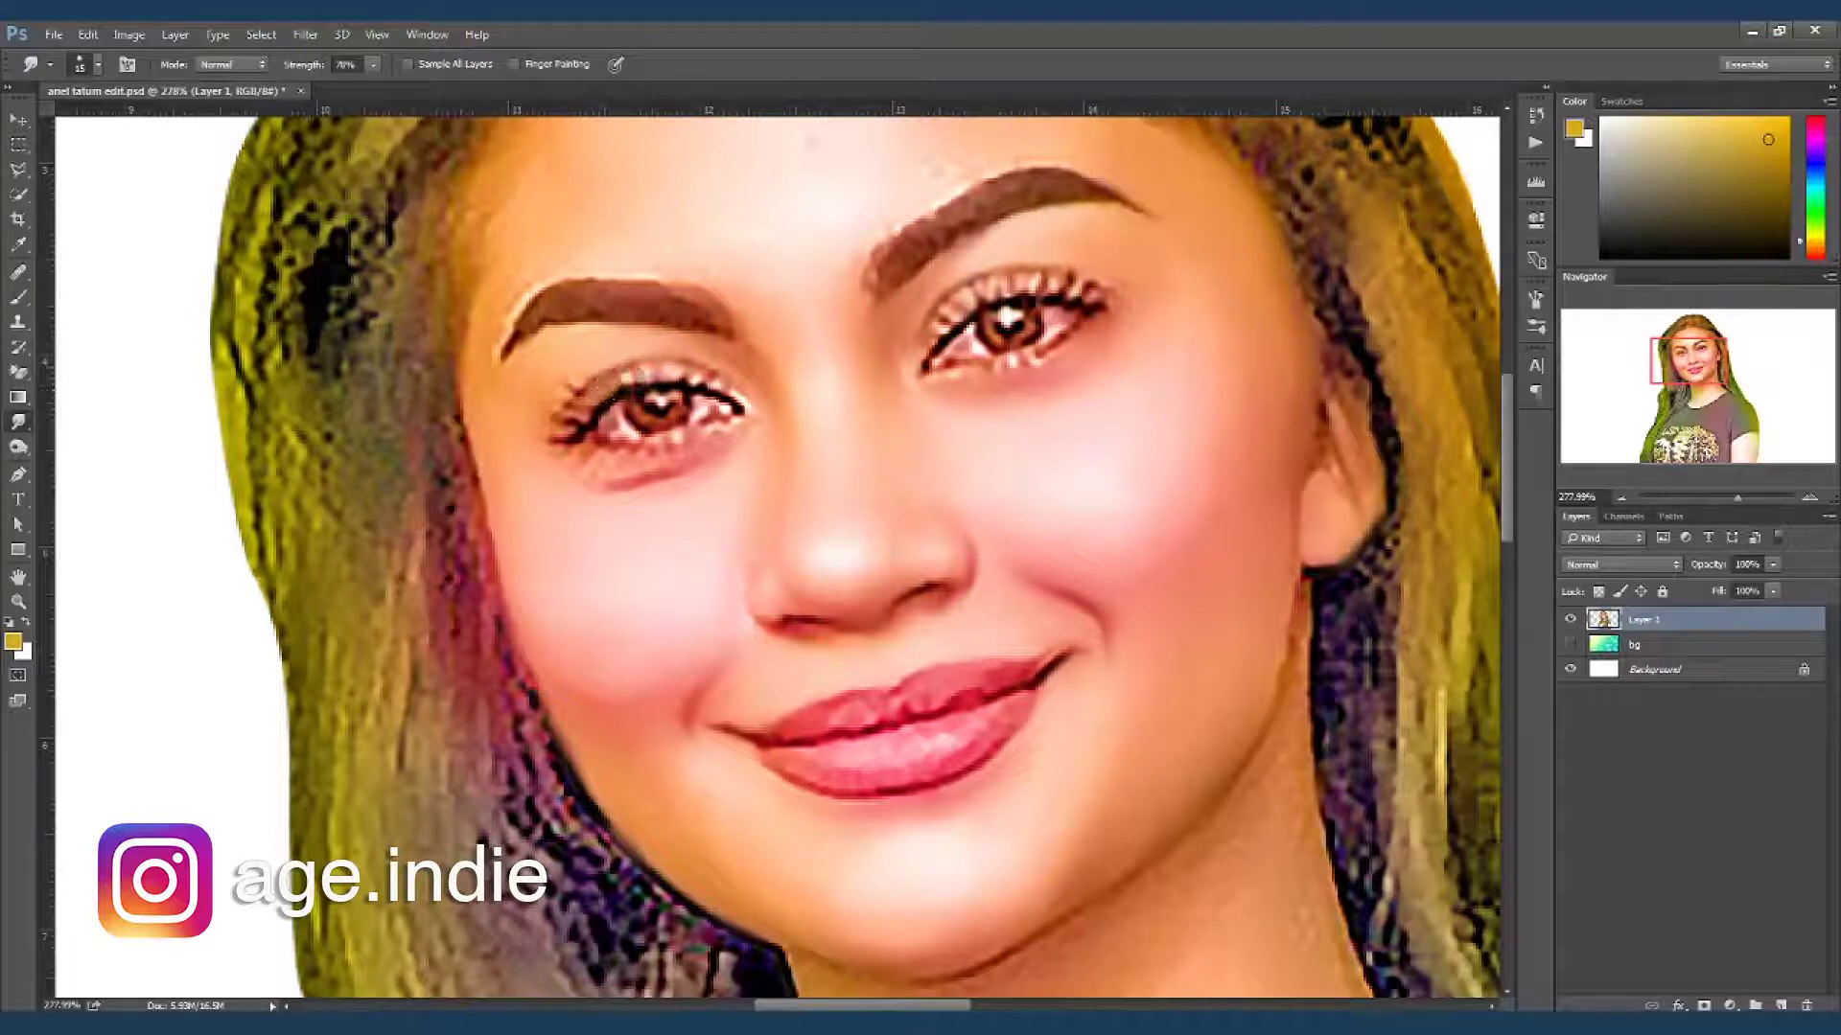
left_click_drag(753, 417, 652, 426)
left_click_drag(503, 324, 479, 389)
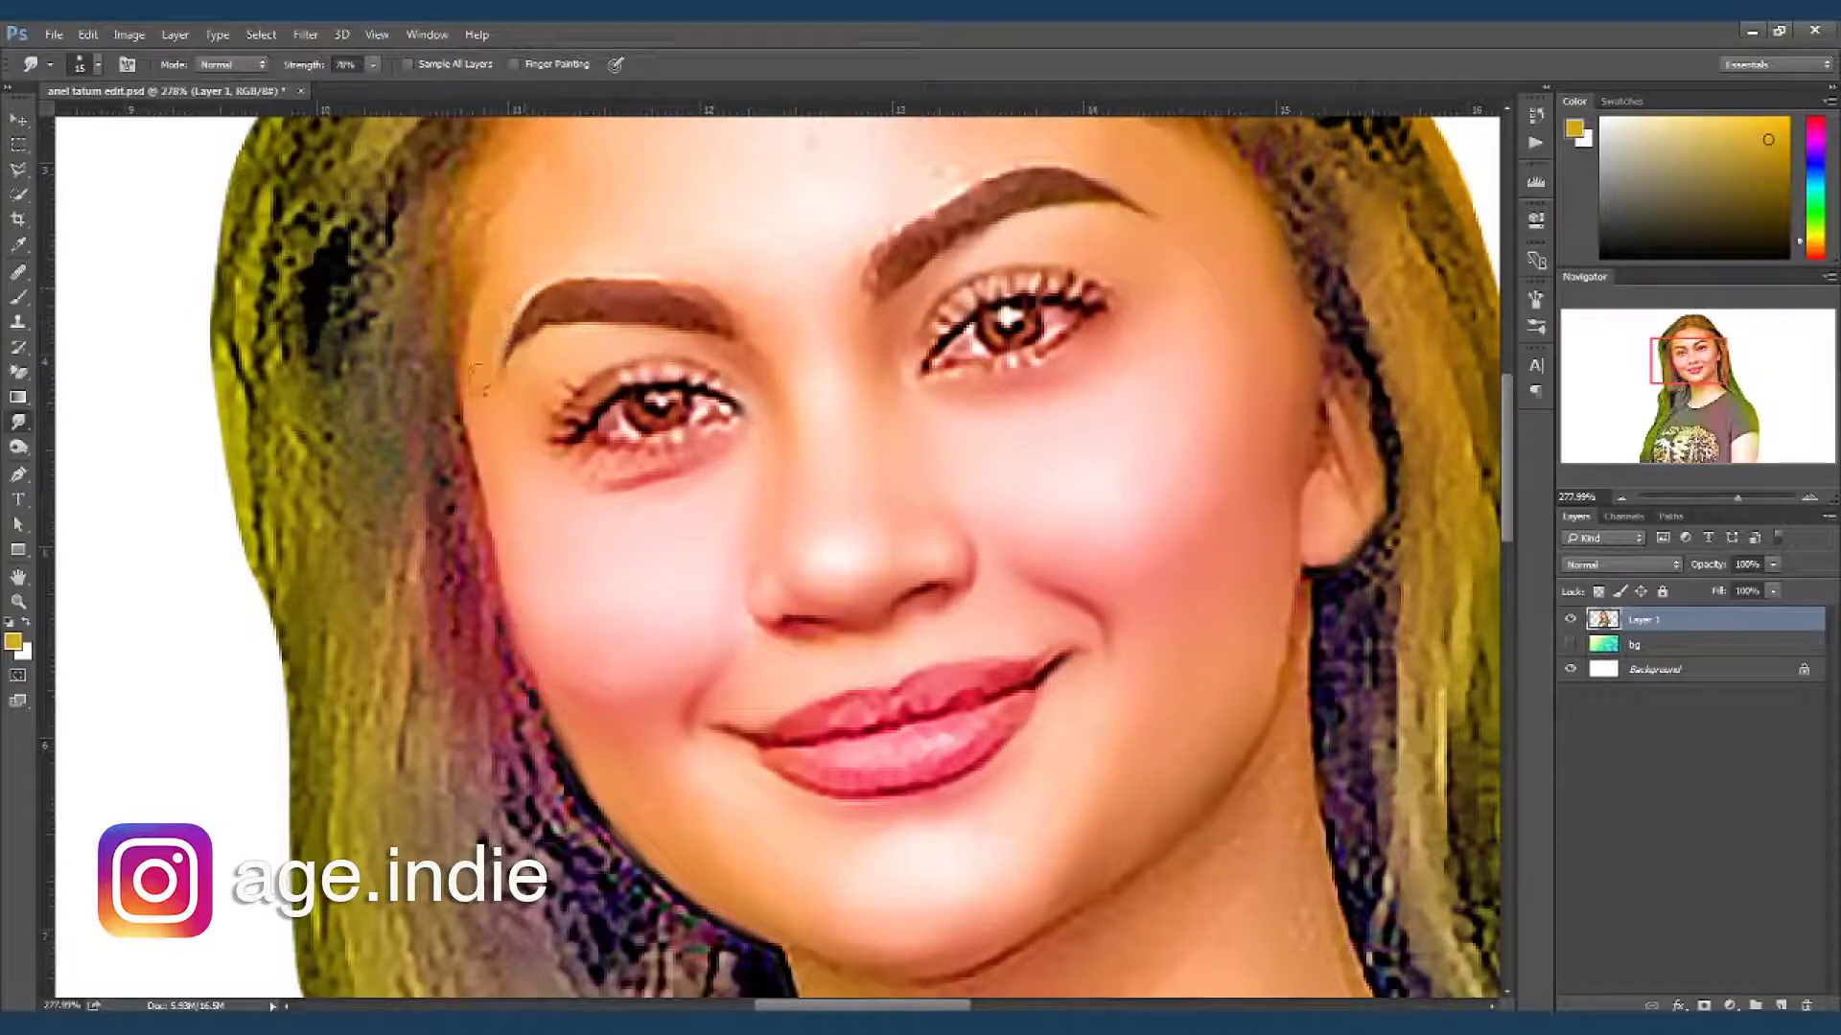
left_click_drag(600, 276, 502, 332)
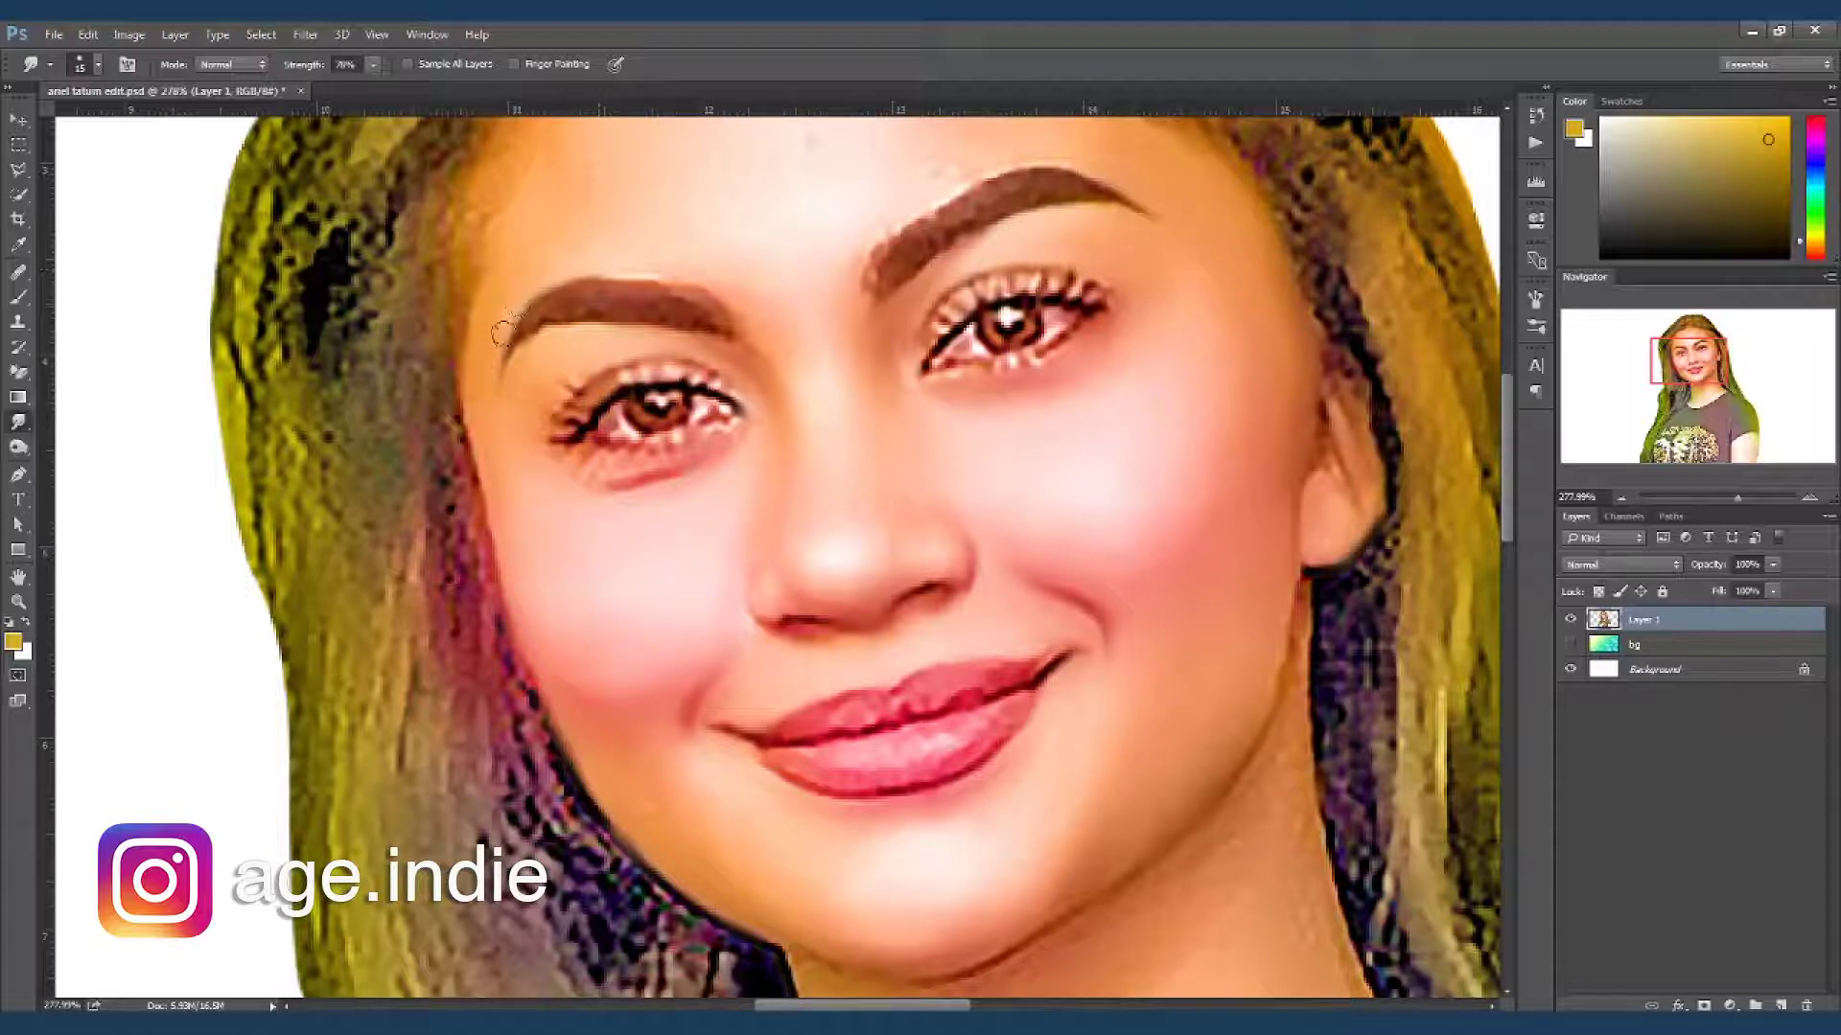
- Enlarge the smudge brush to 25 and smooth the dark blemish between the brows
scroll(1048, 347, "up", 2)
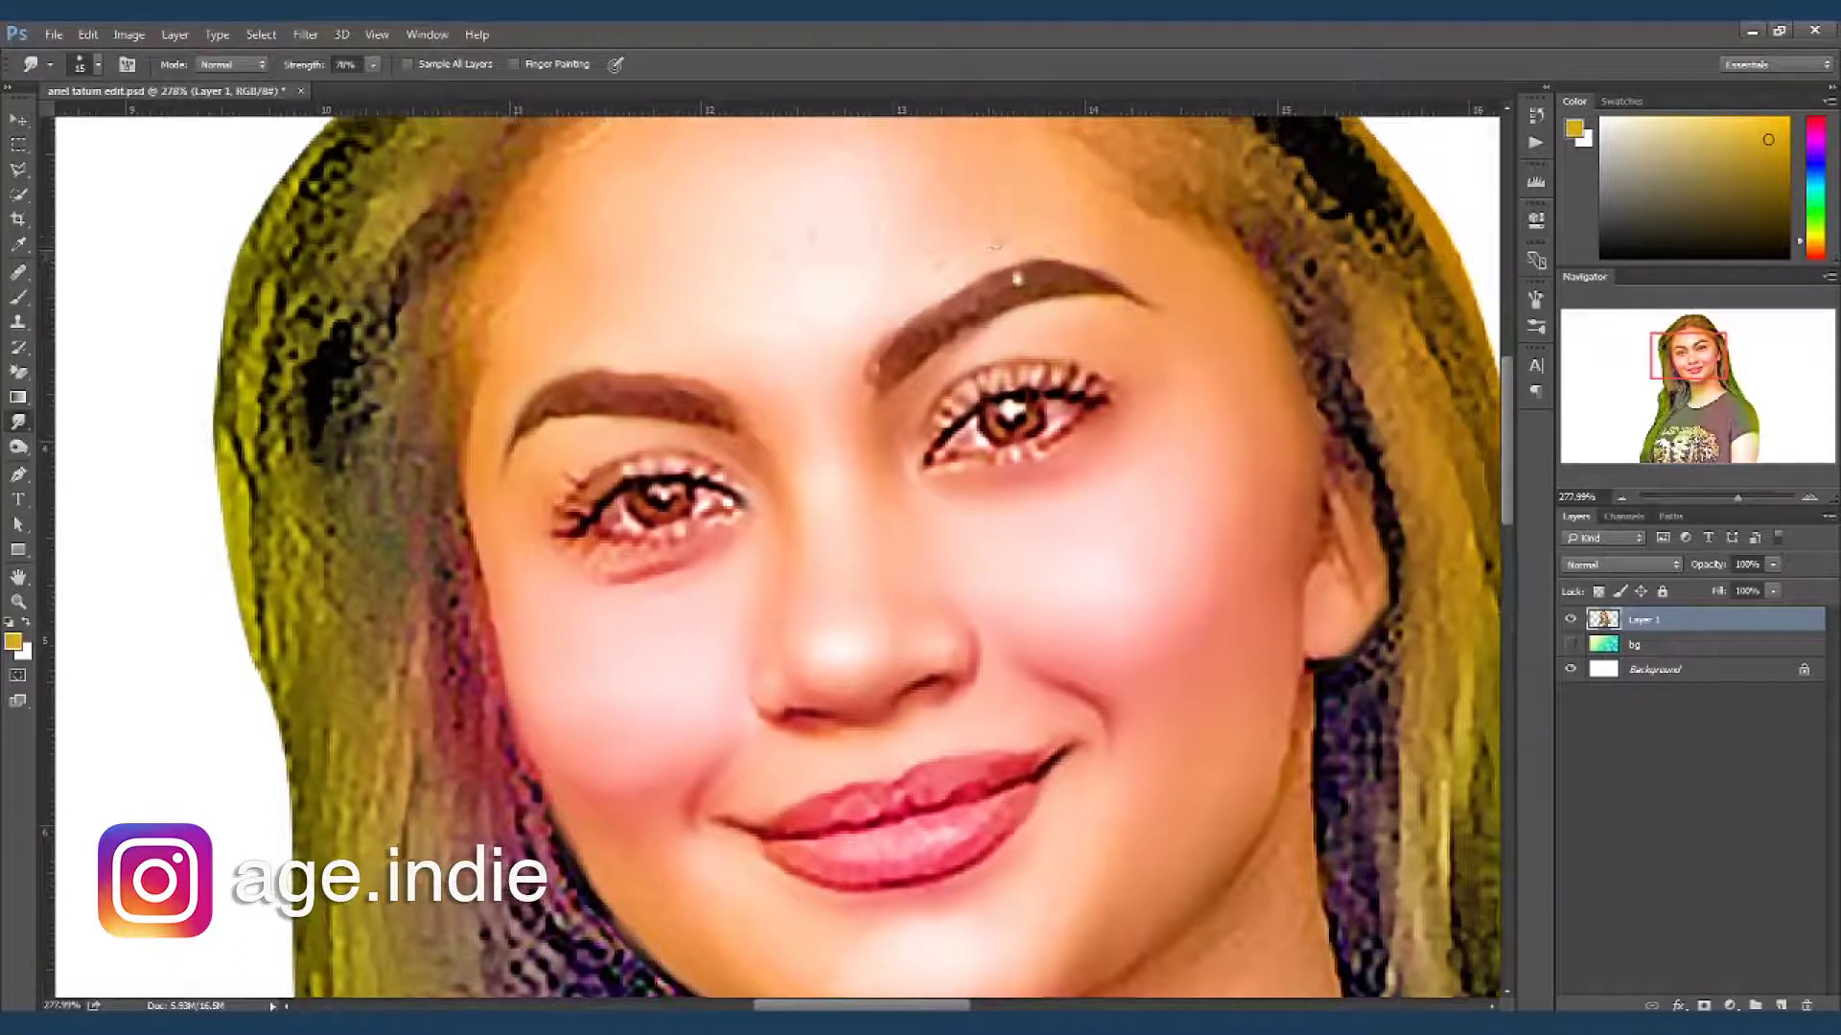
scroll(1035, 288, "up", 1)
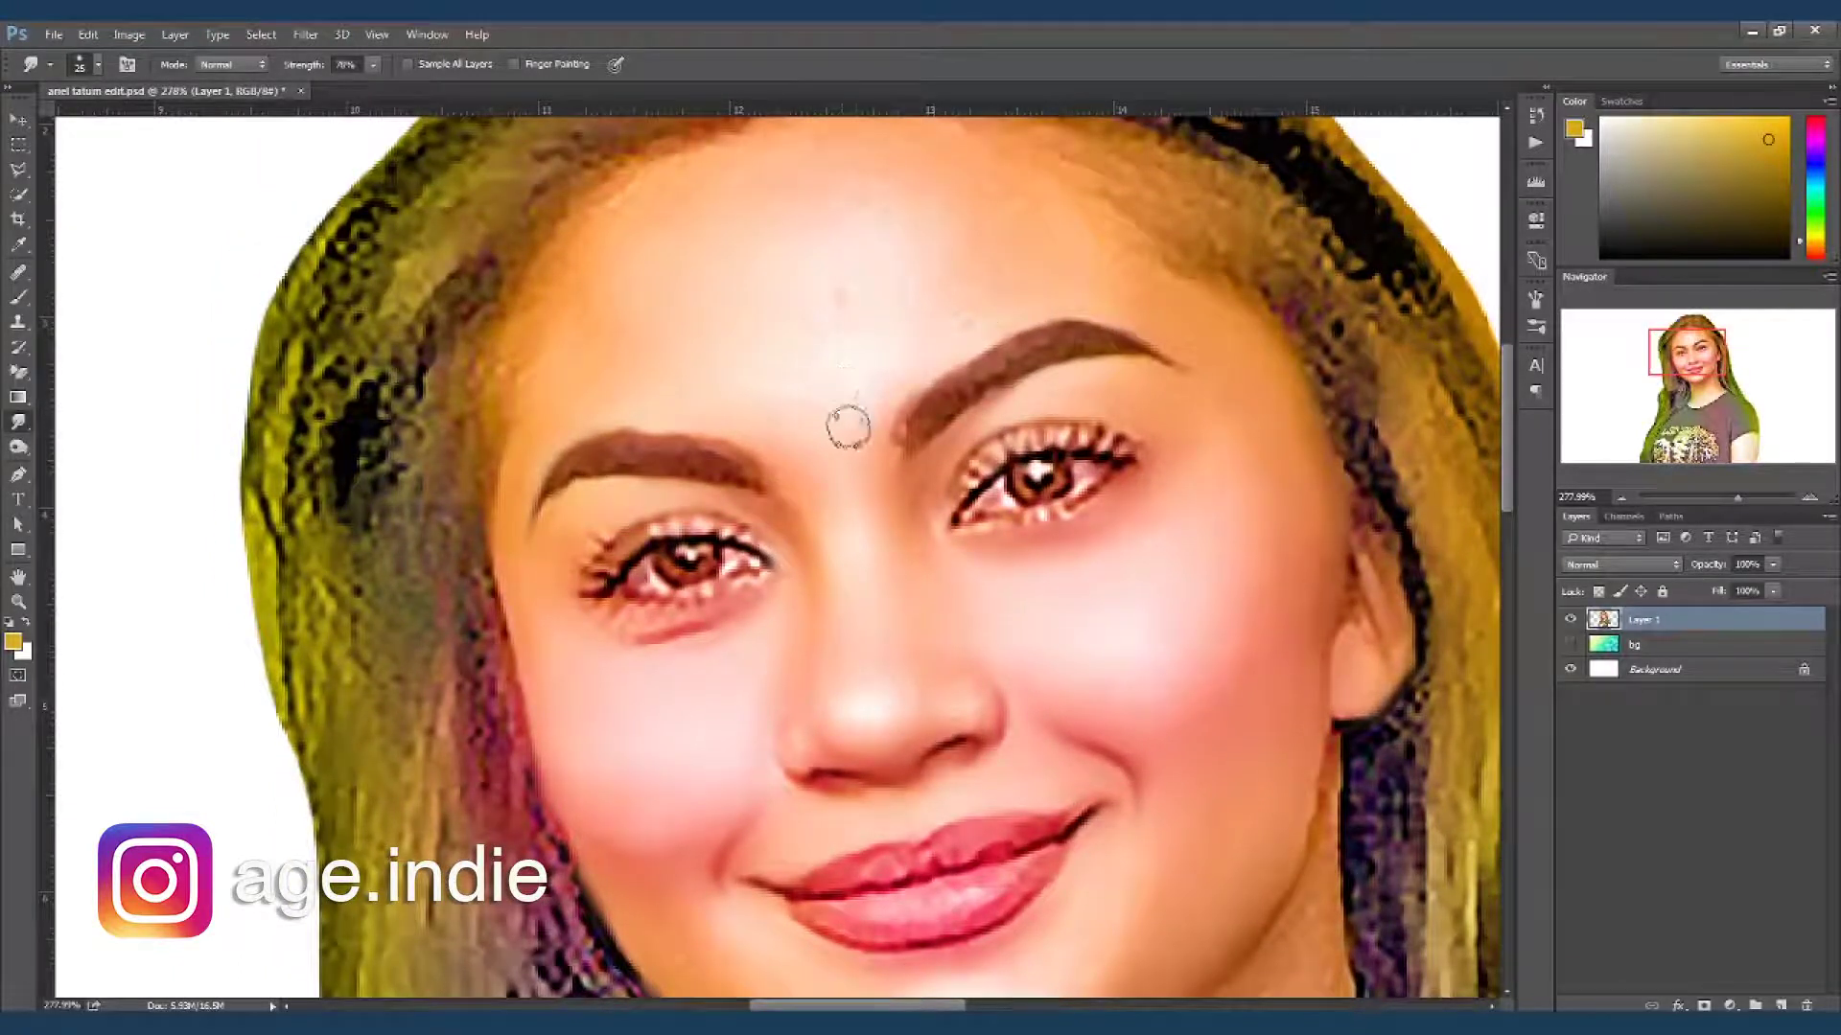
key("bracketright")
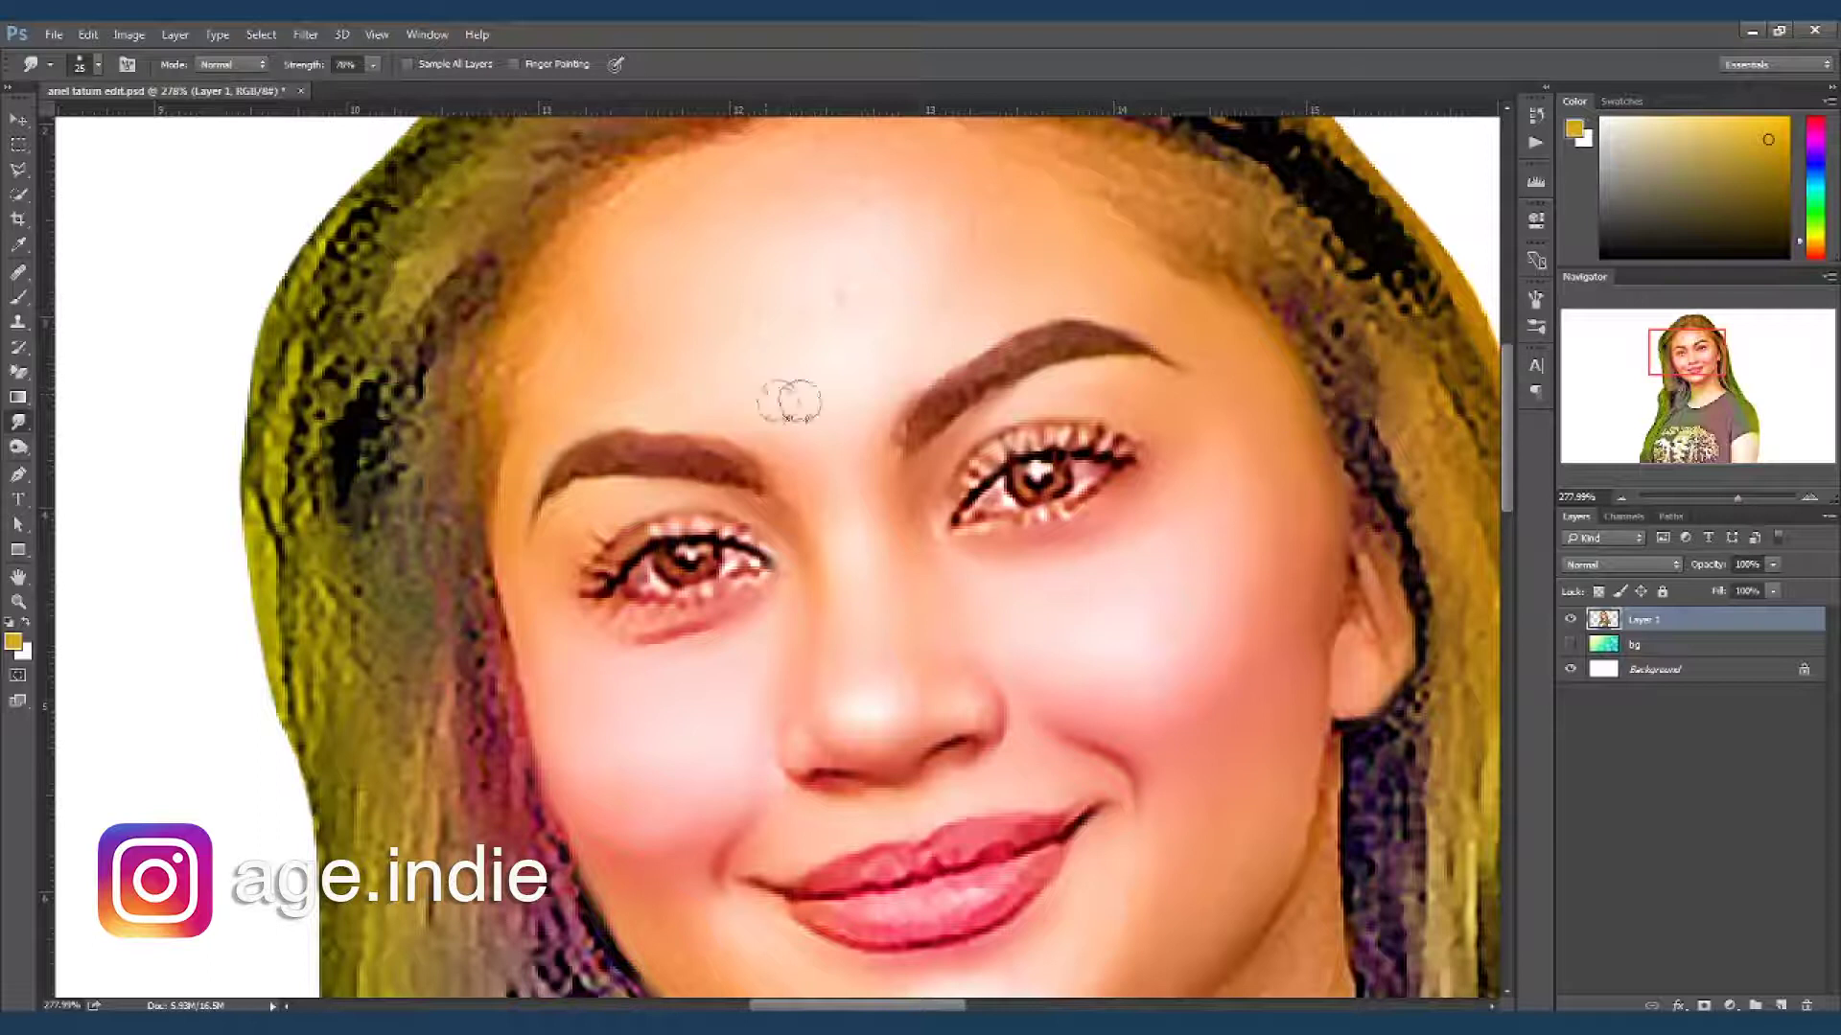
left_click_drag(768, 399, 801, 297)
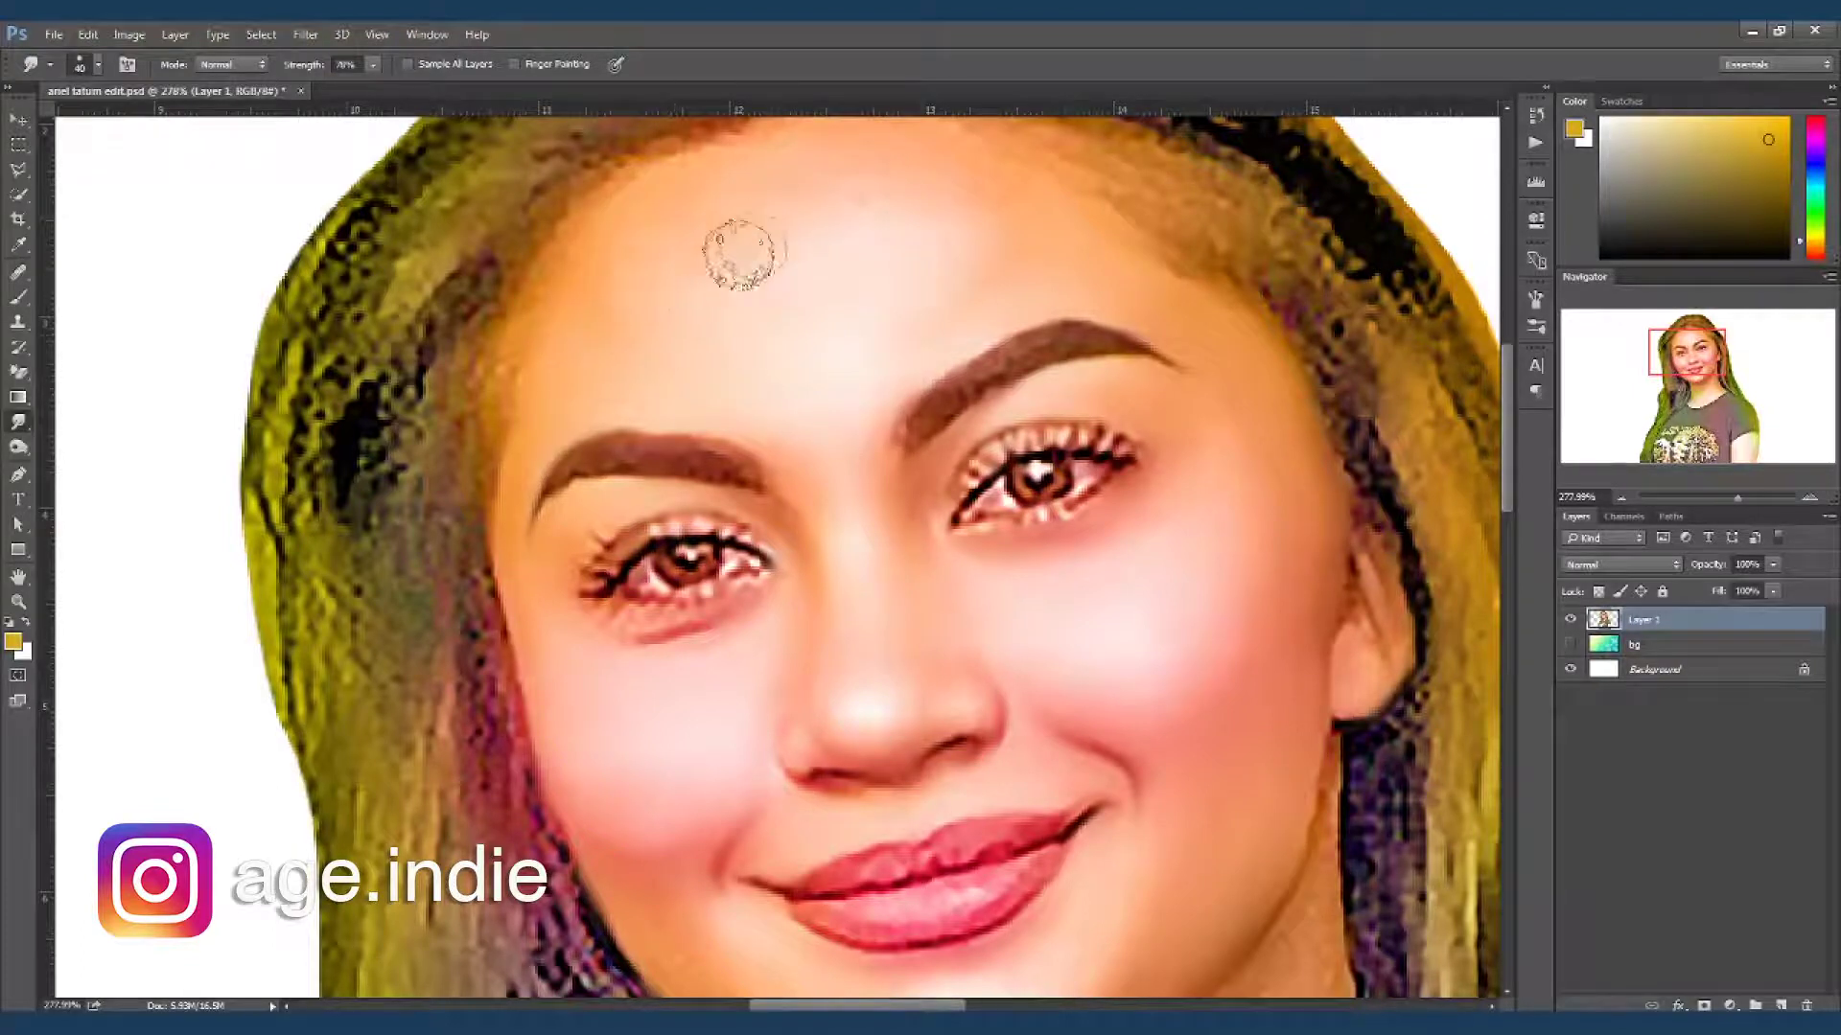
scroll(936, 336, "up", 2)
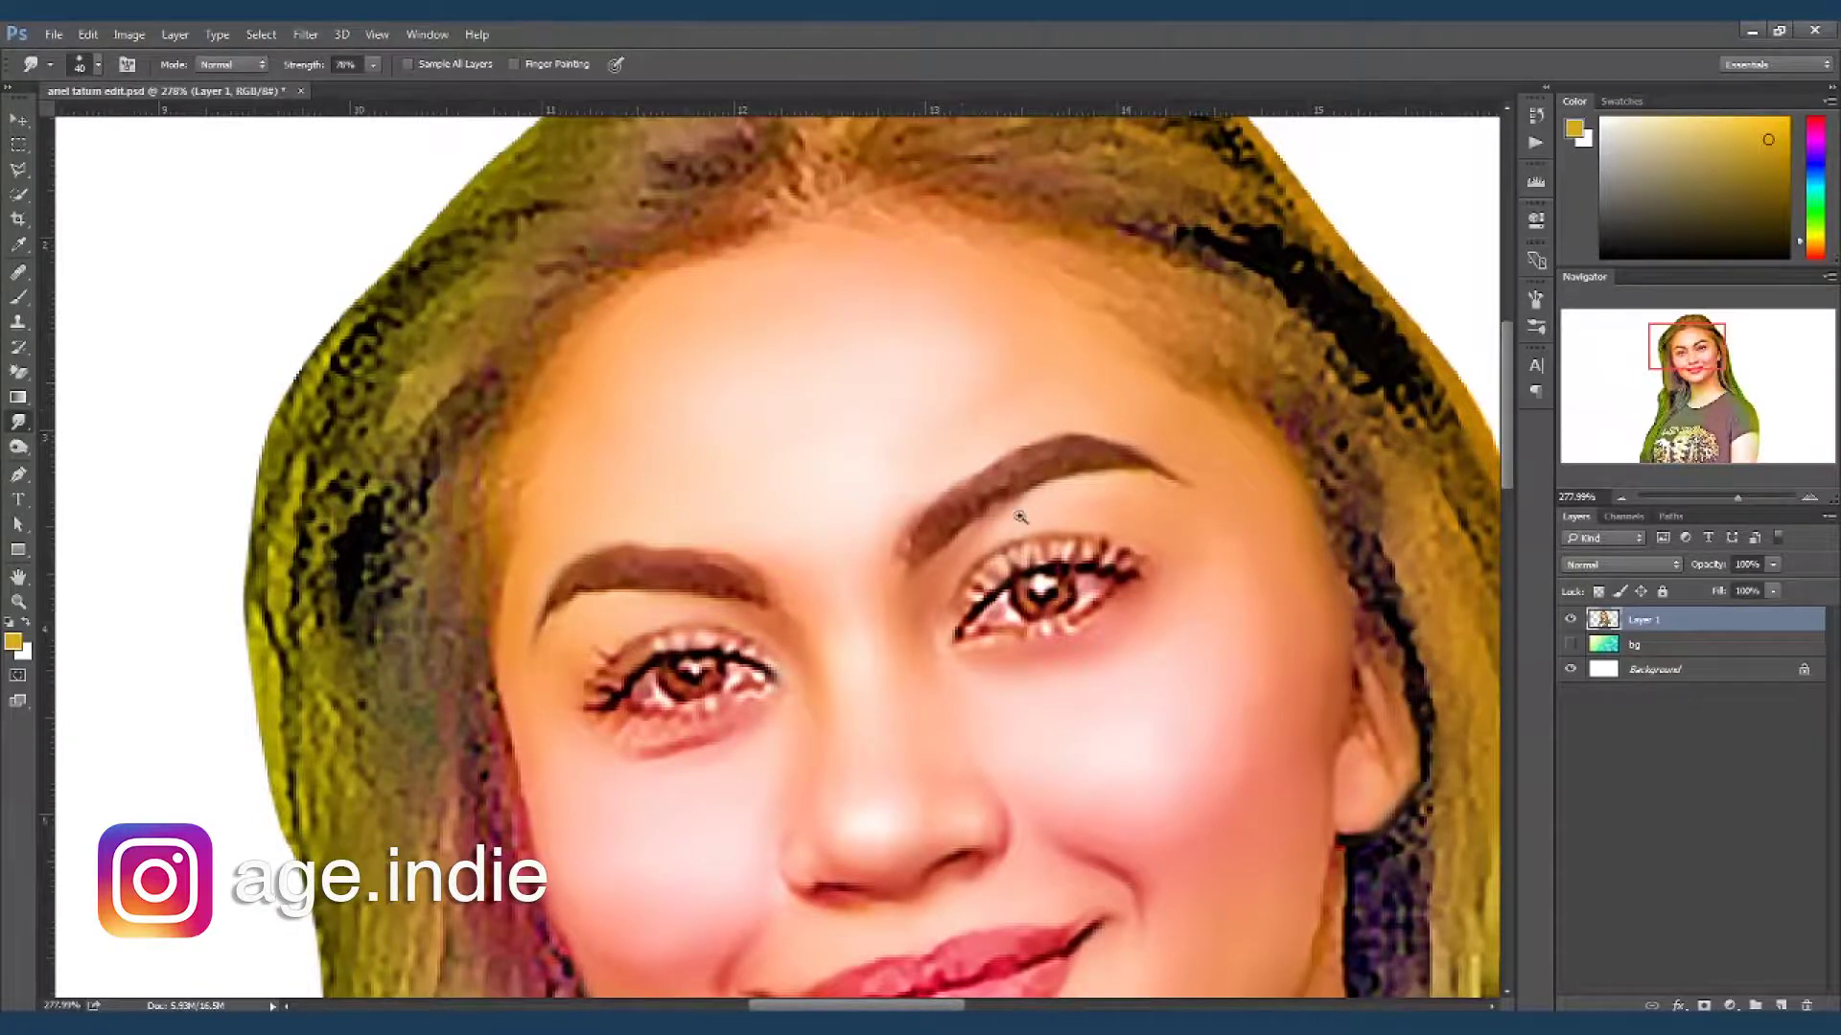
scroll(1006, 514, "down", 4)
left_click_drag(945, 546, 898, 492)
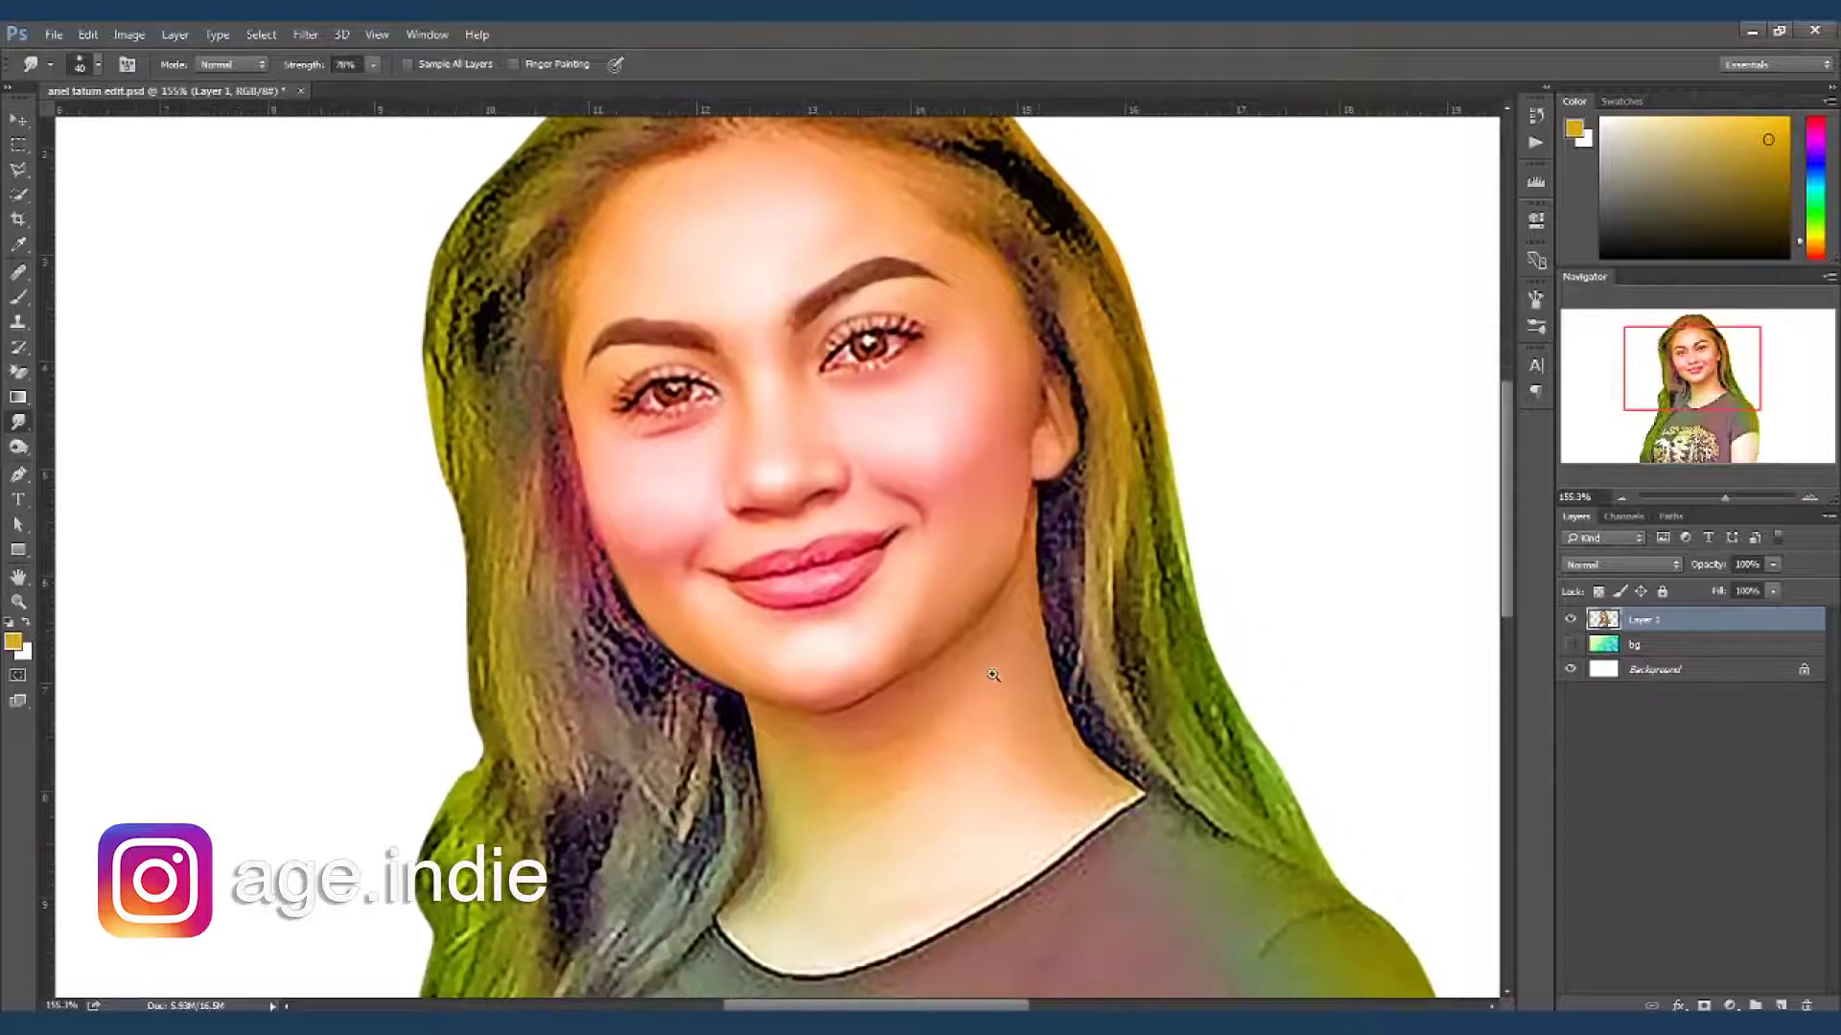
- Zoom in on the lips and smudge the lower lip's edge with a size-10 brush
scroll(994, 675, "up", 2)
scroll(993, 675, "up", 1)
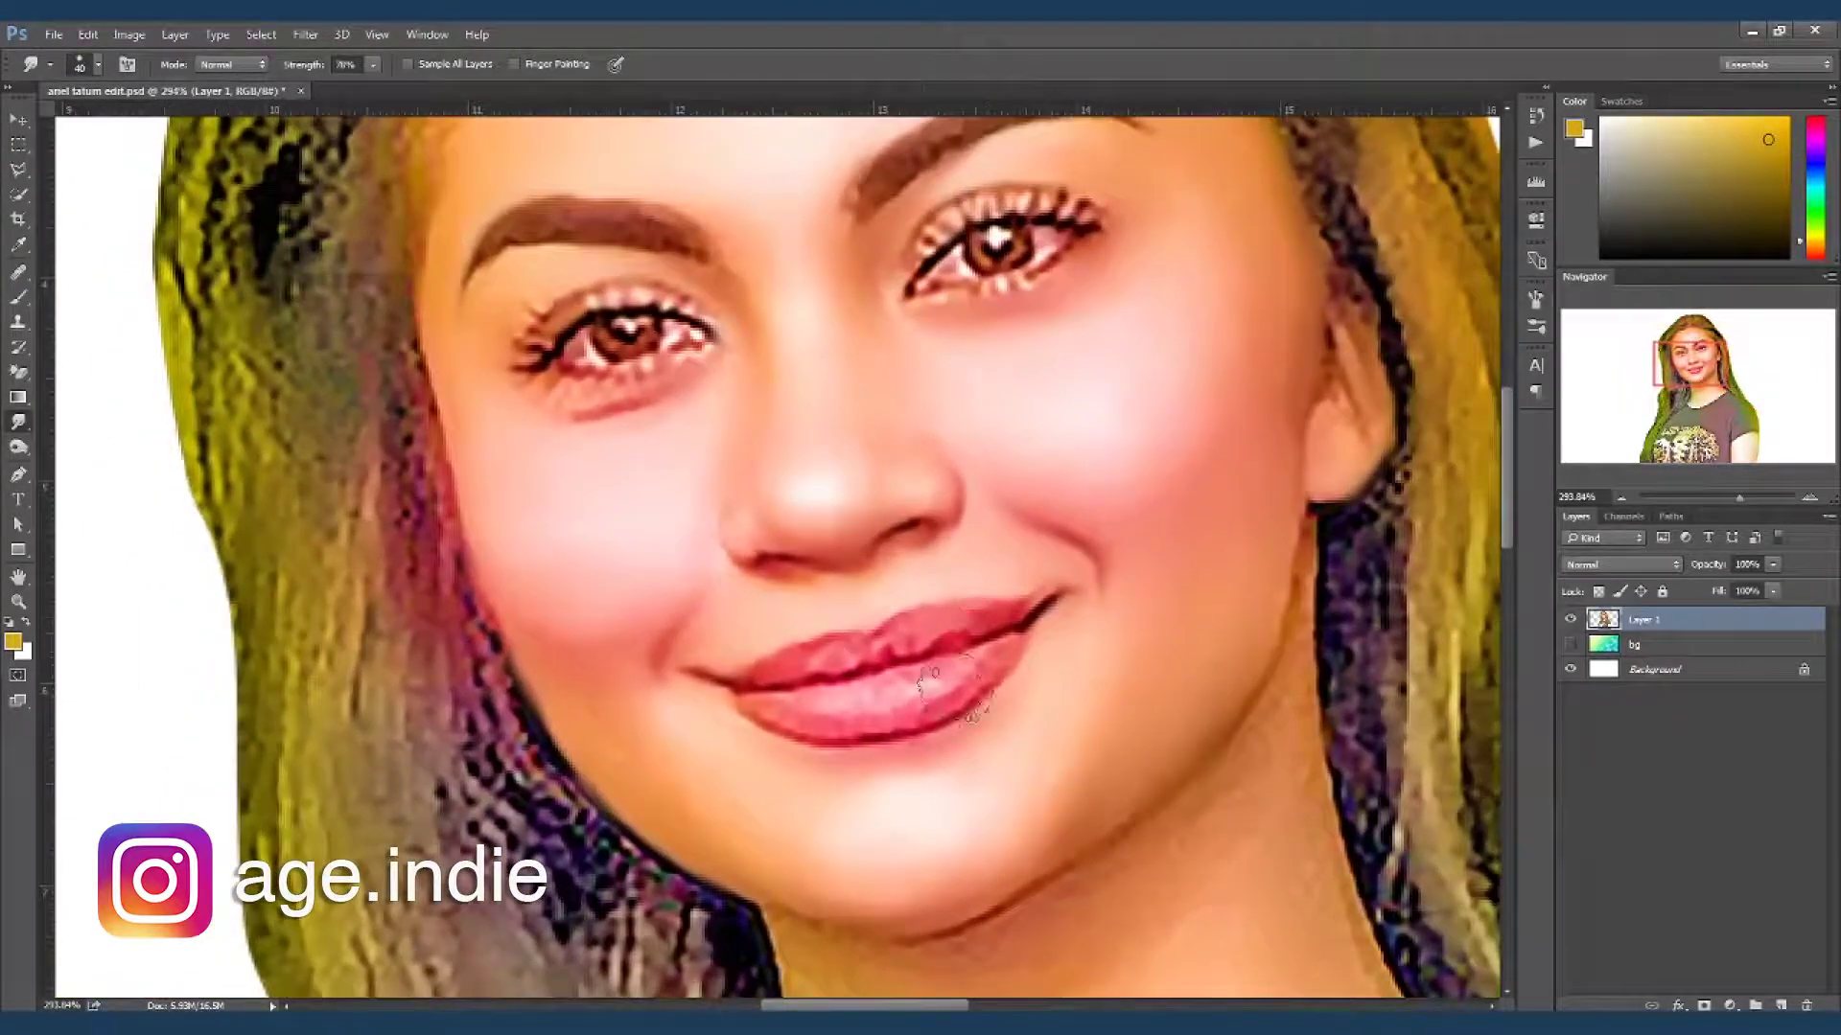
key("bracketleft")
key("bracketleft")
key("bracketleft")
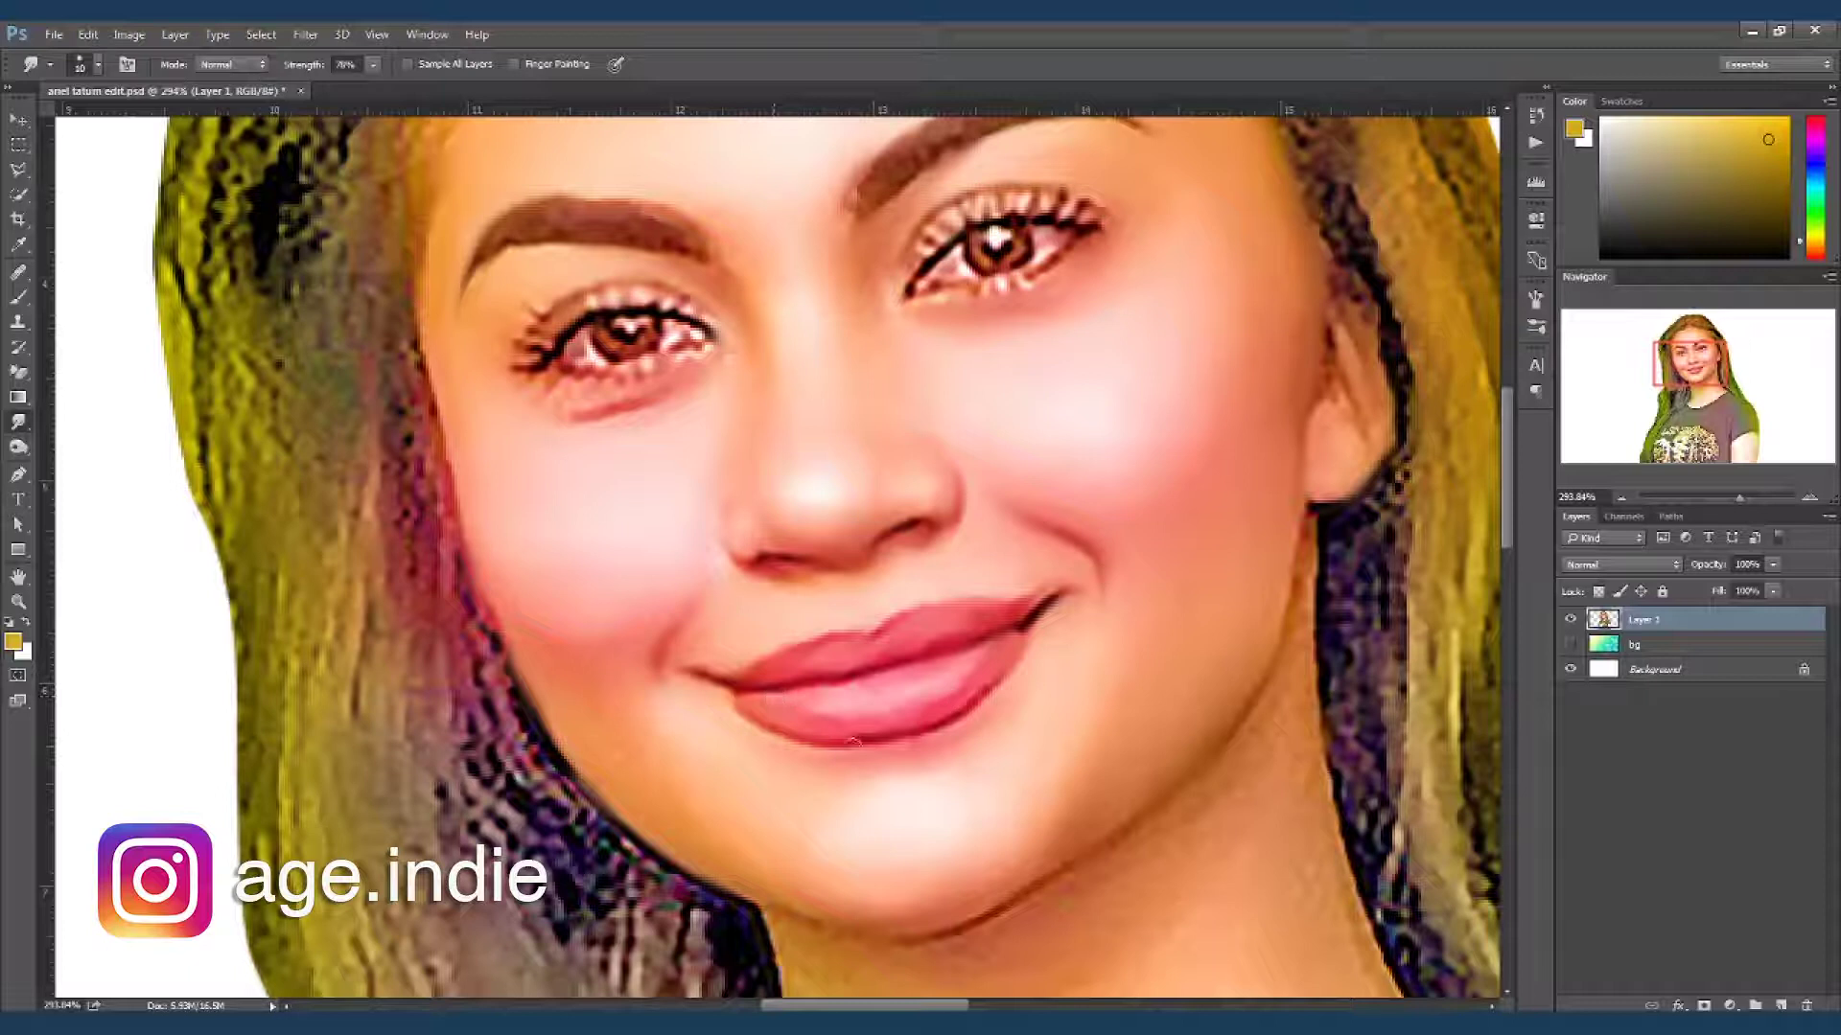
left_click_drag(829, 750, 900, 754)
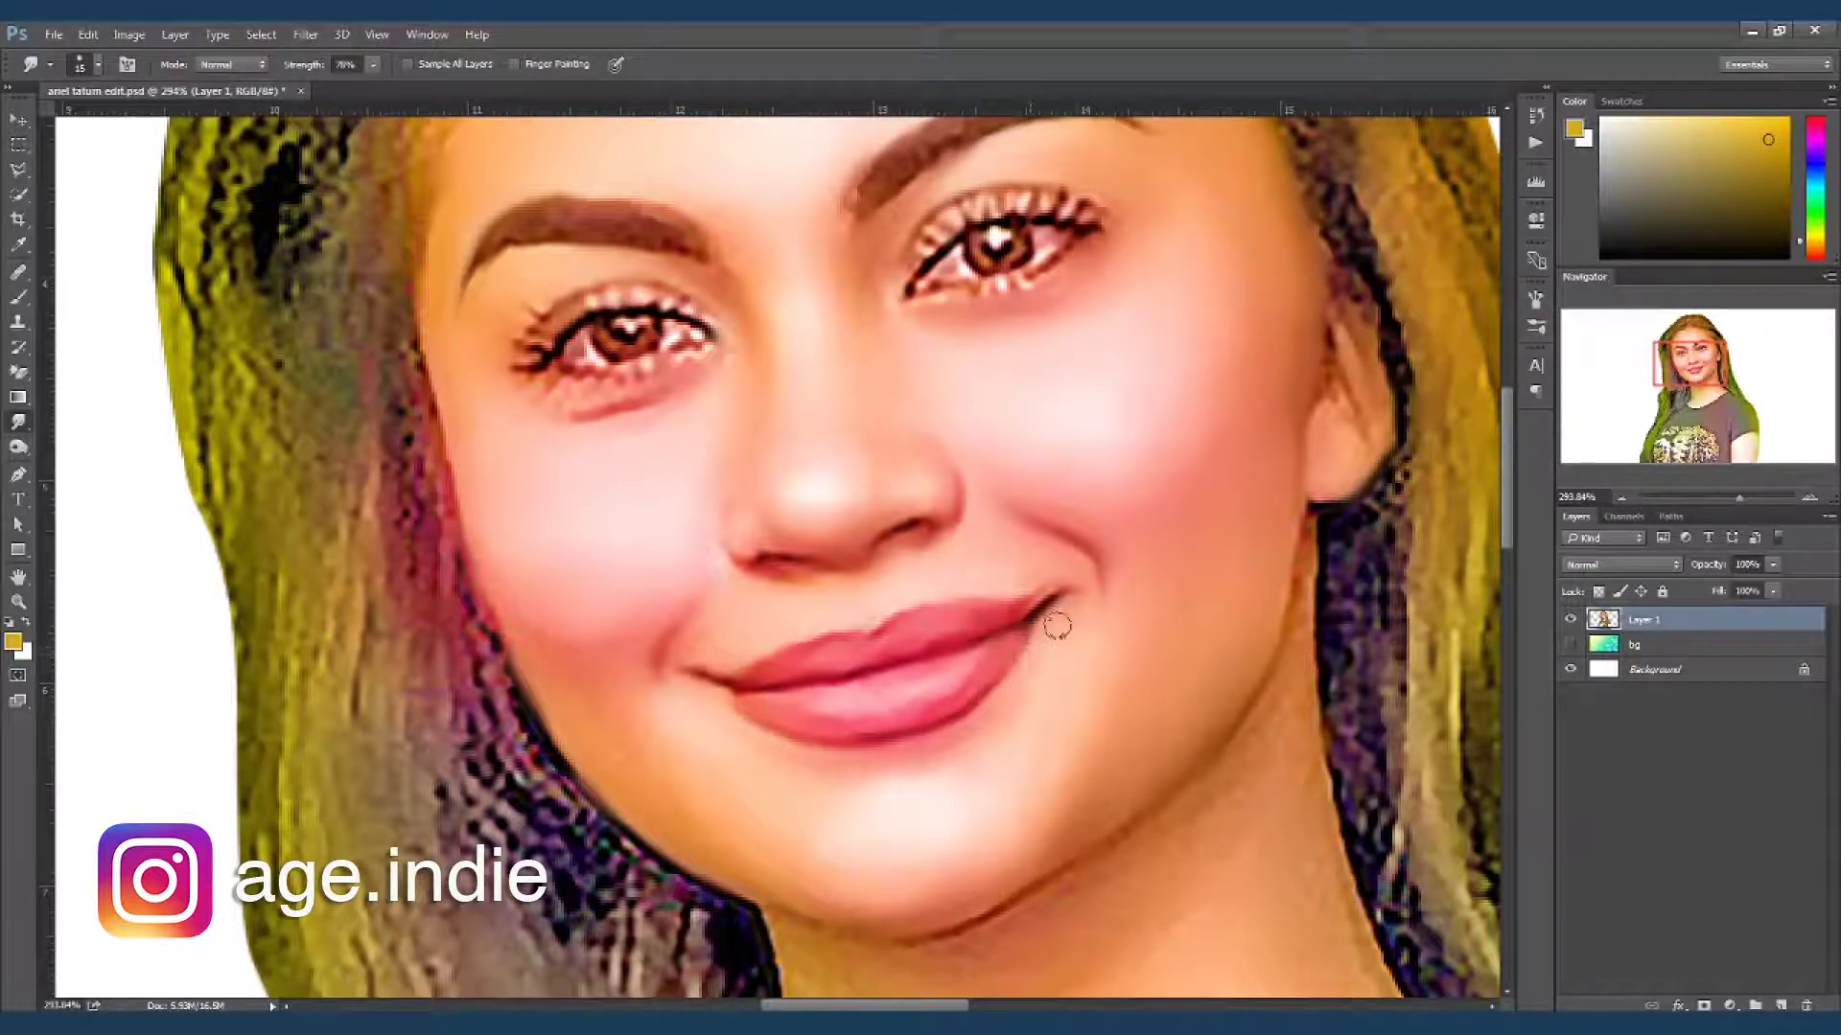
- Brighten the skin along the upper-lip edge with a tiny Dodge brush
key("o")
key("bracketleft")
key("bracketleft")
key("bracketleft")
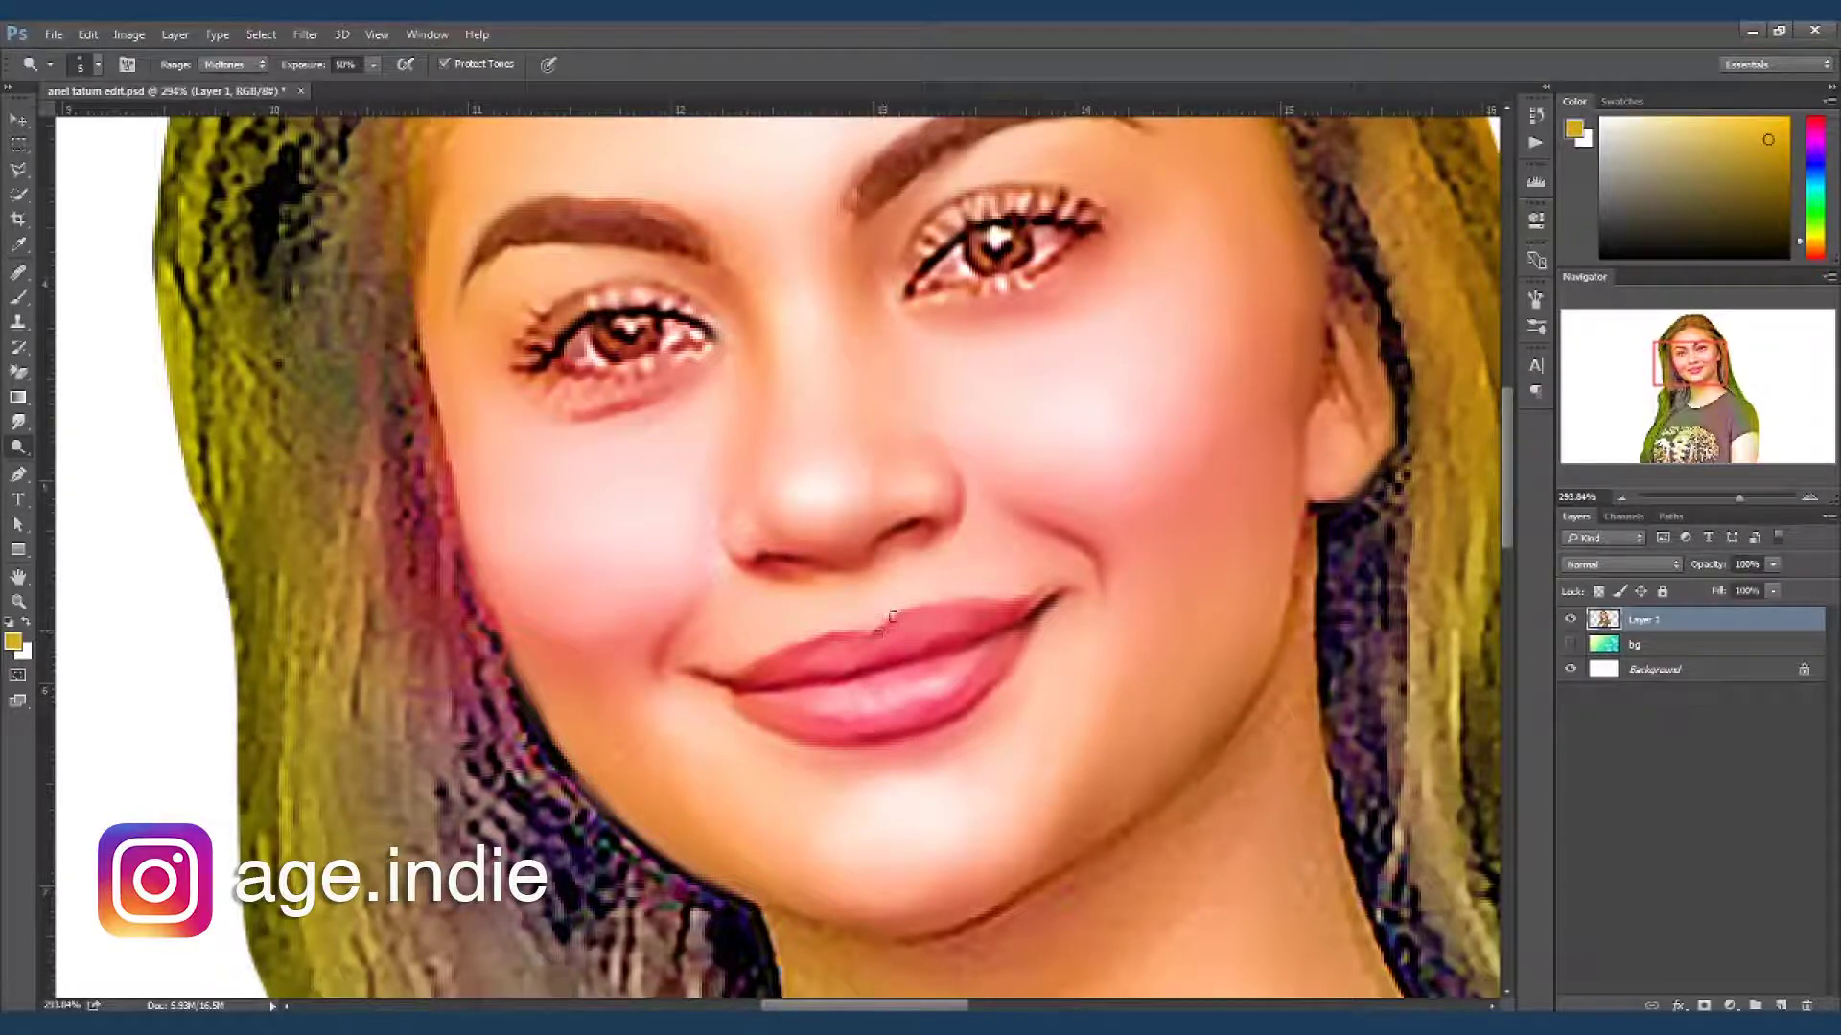
left_click_drag(914, 605, 924, 606)
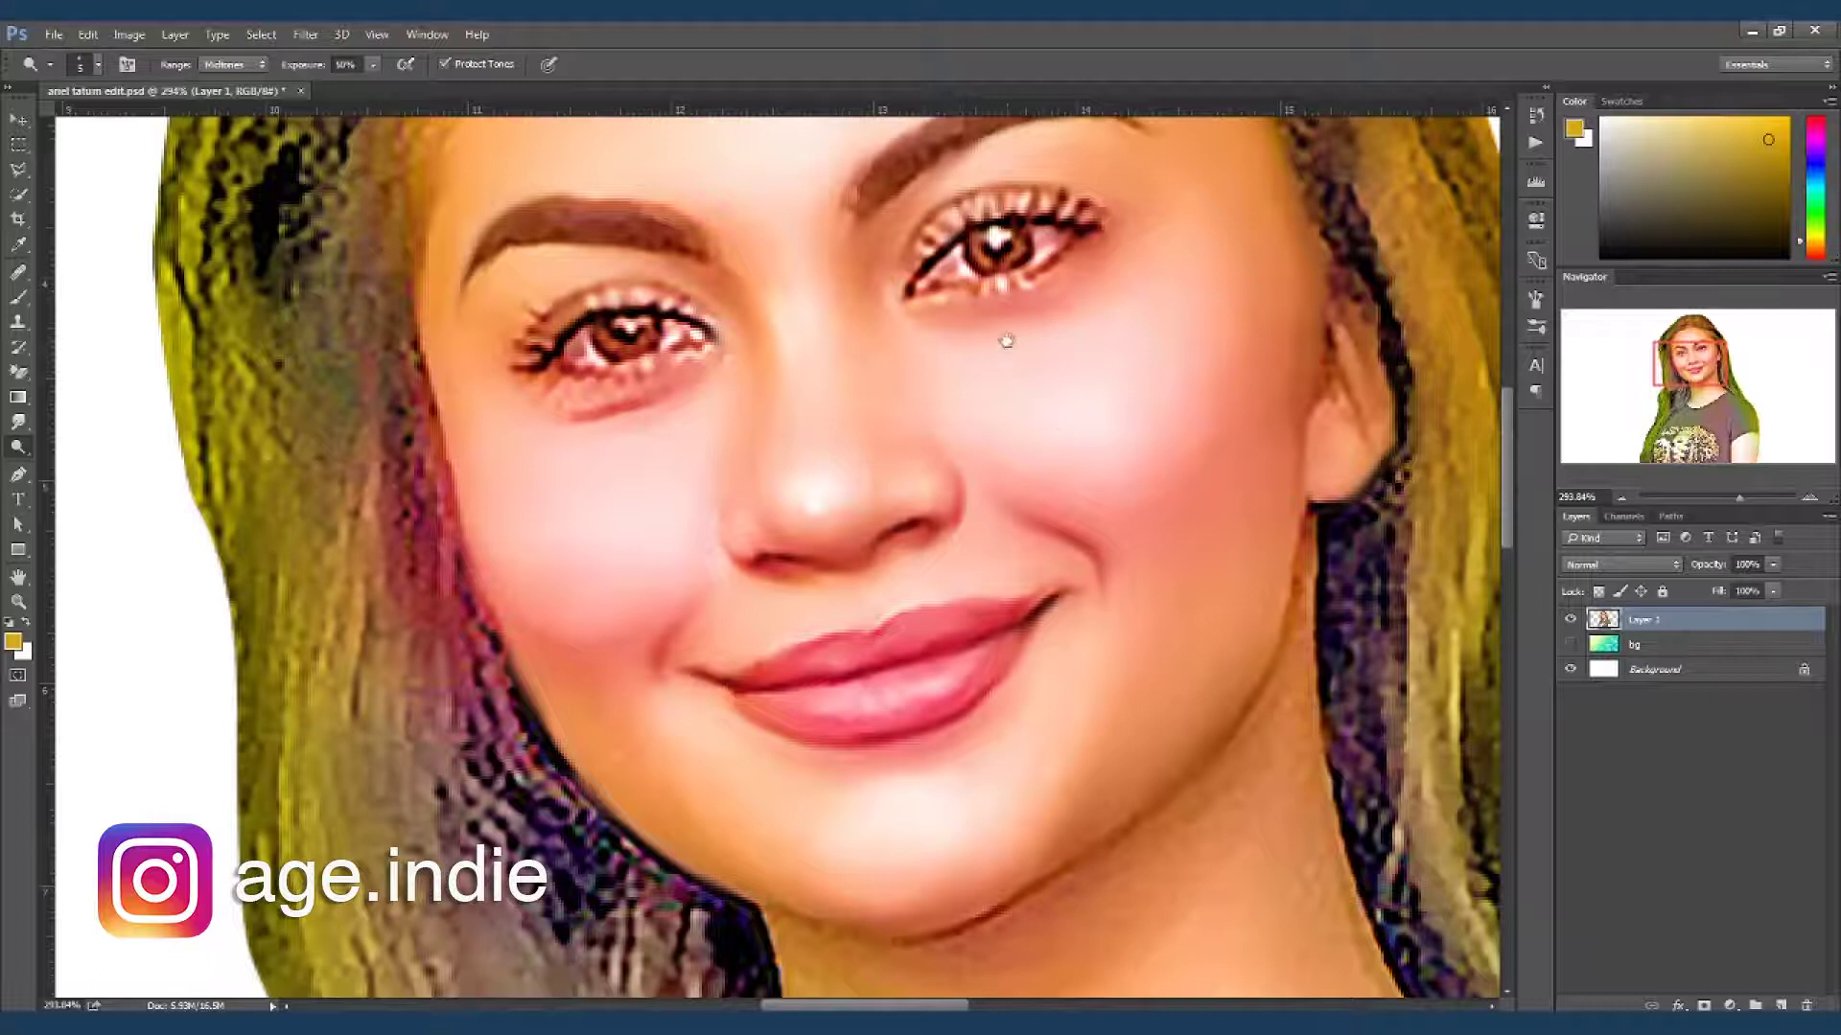
left_click_drag(1006, 341, 1008, 433)
scroll(1009, 433, "up", 1)
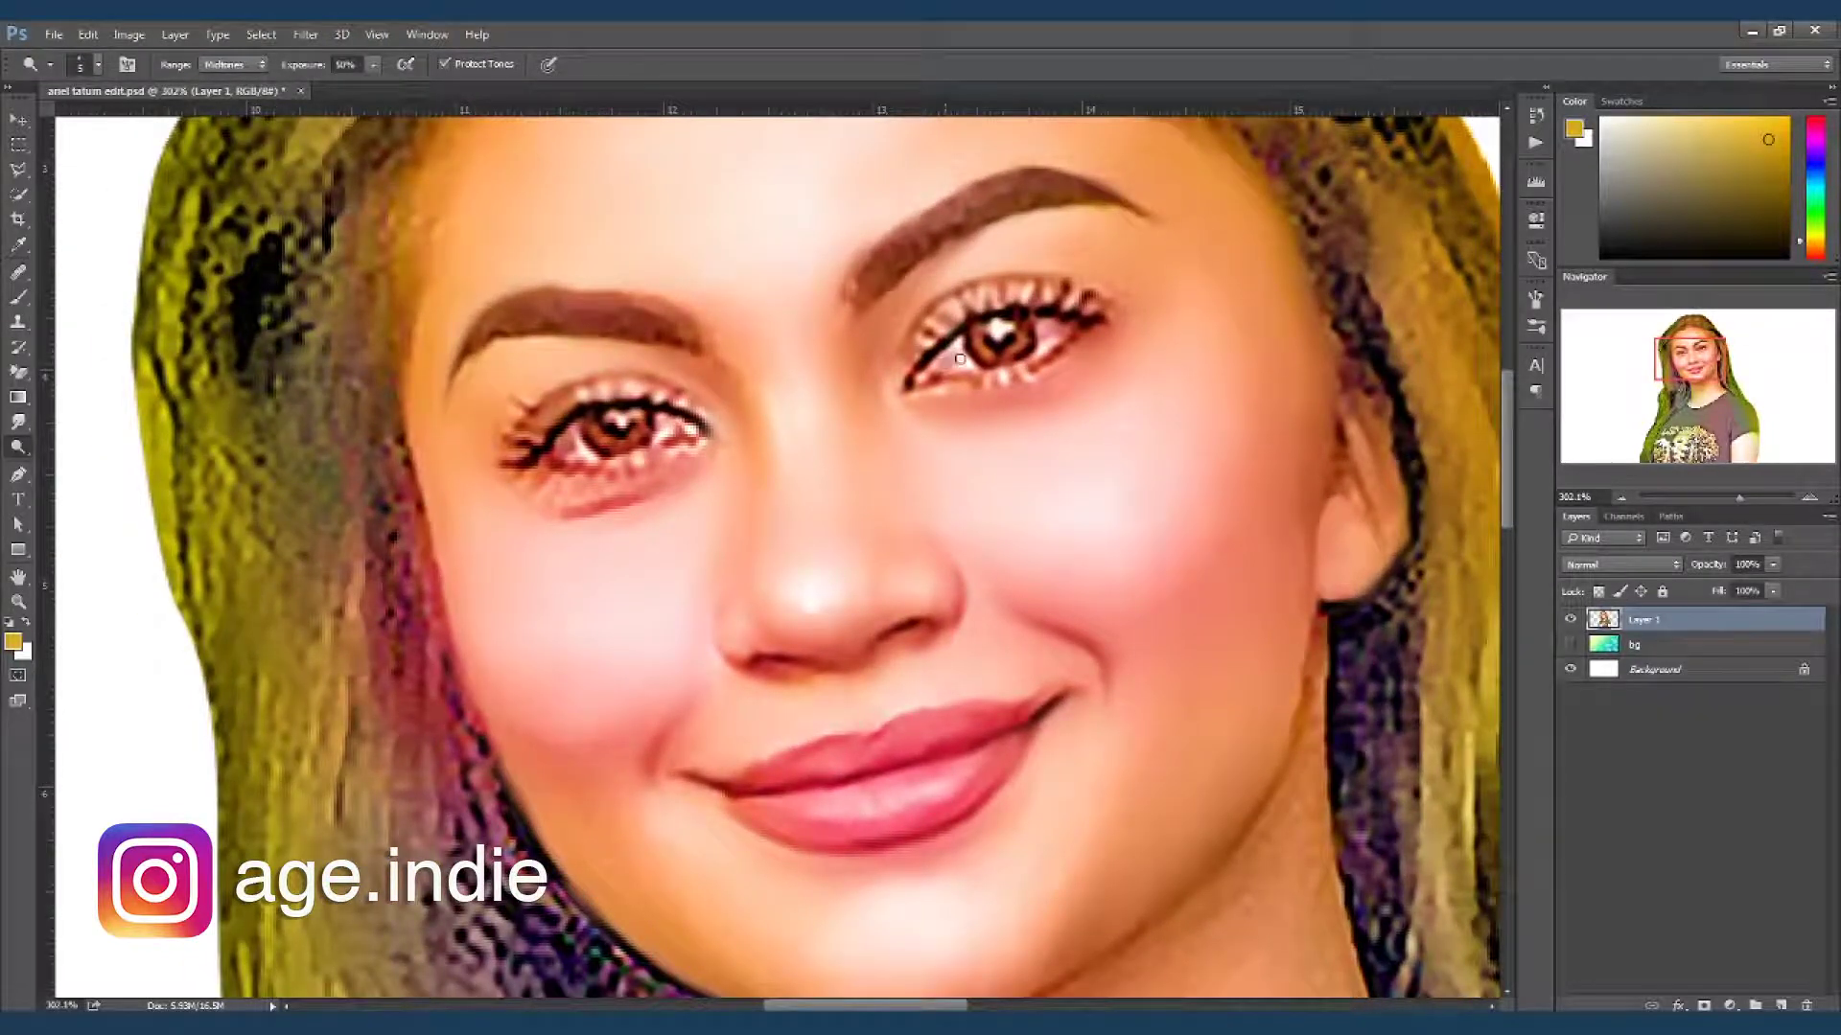
- Paint a white highlight at the eye's corner with the Brush at 100% opacity
key("b")
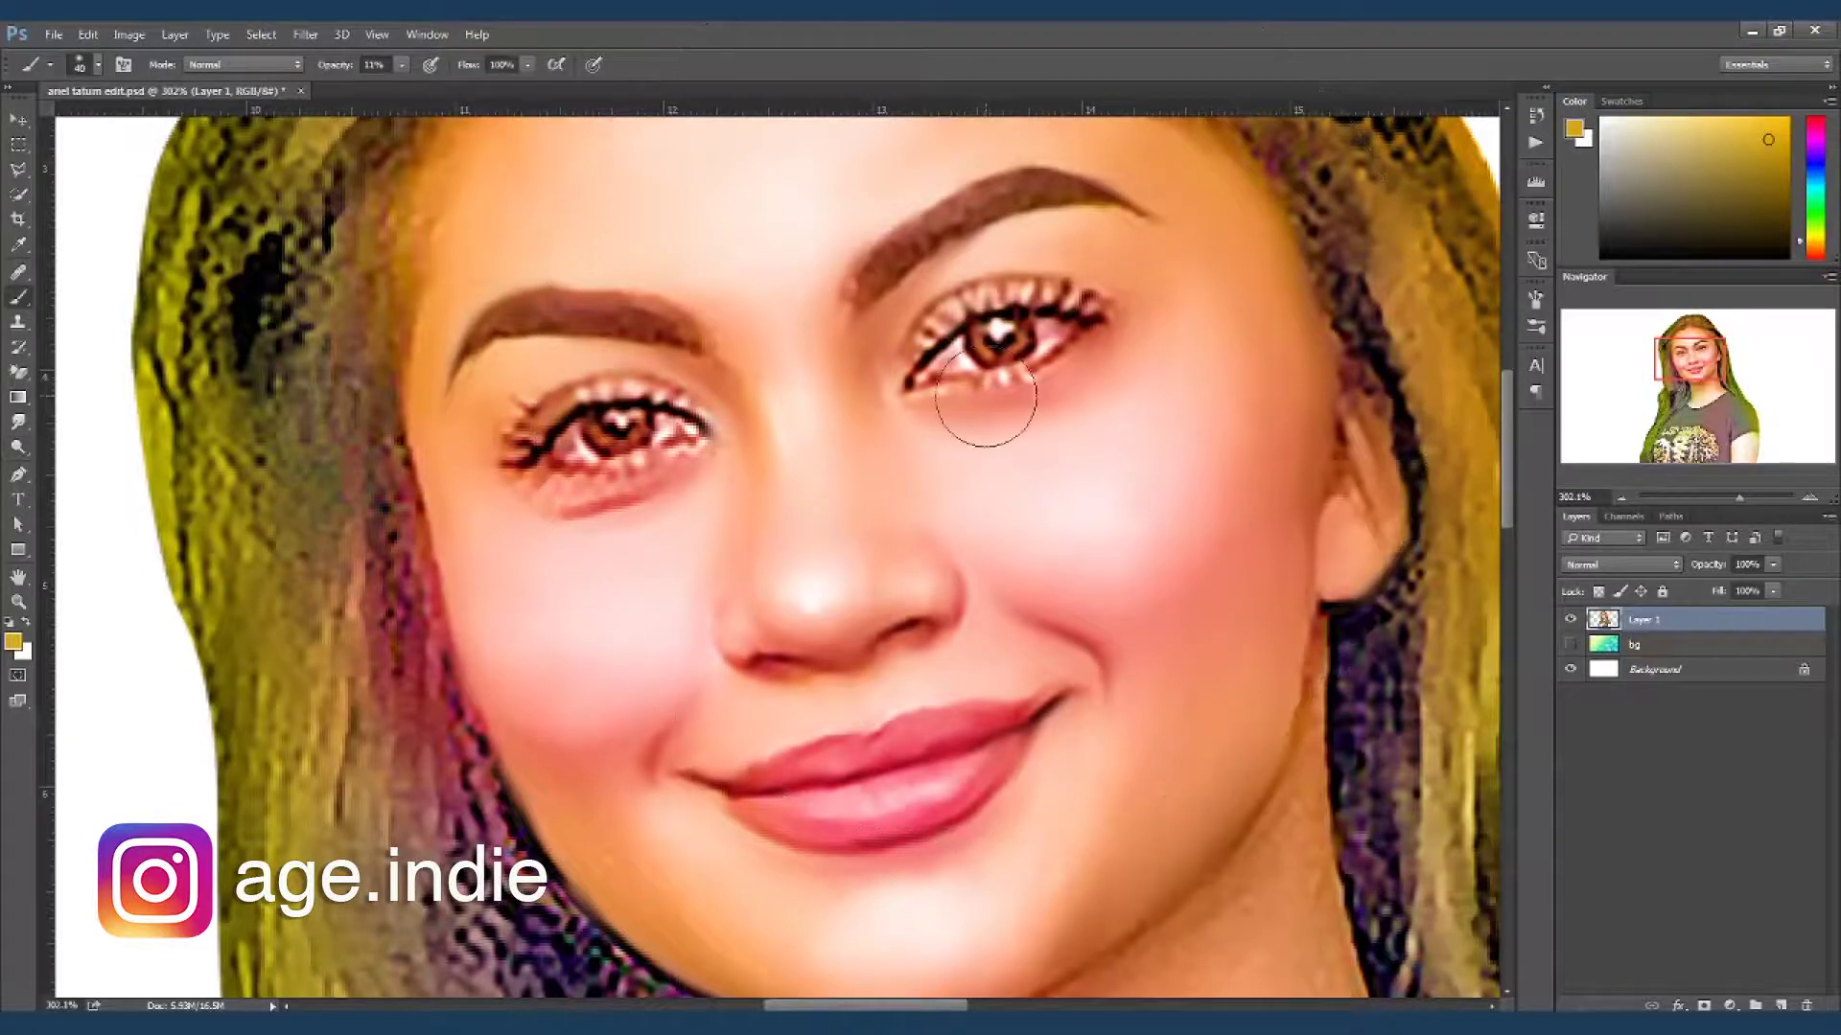
left_click(1601, 257)
key("x")
key("x")
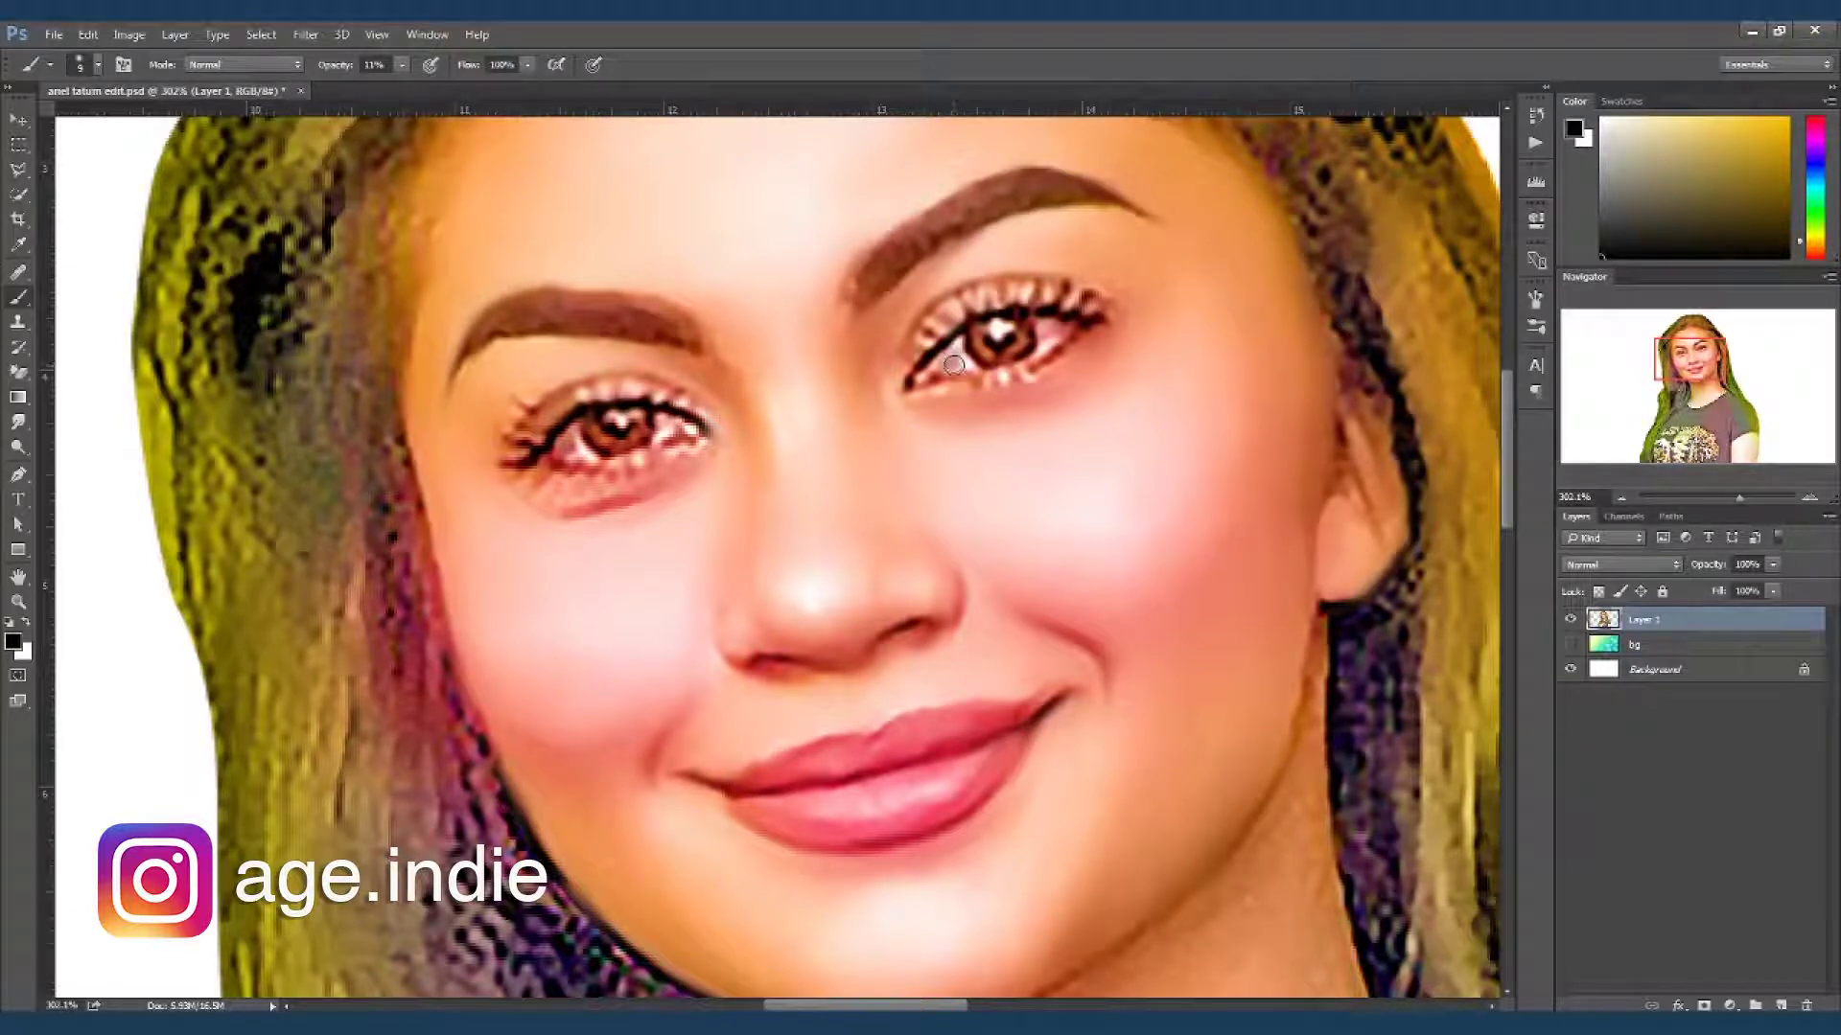
key("x")
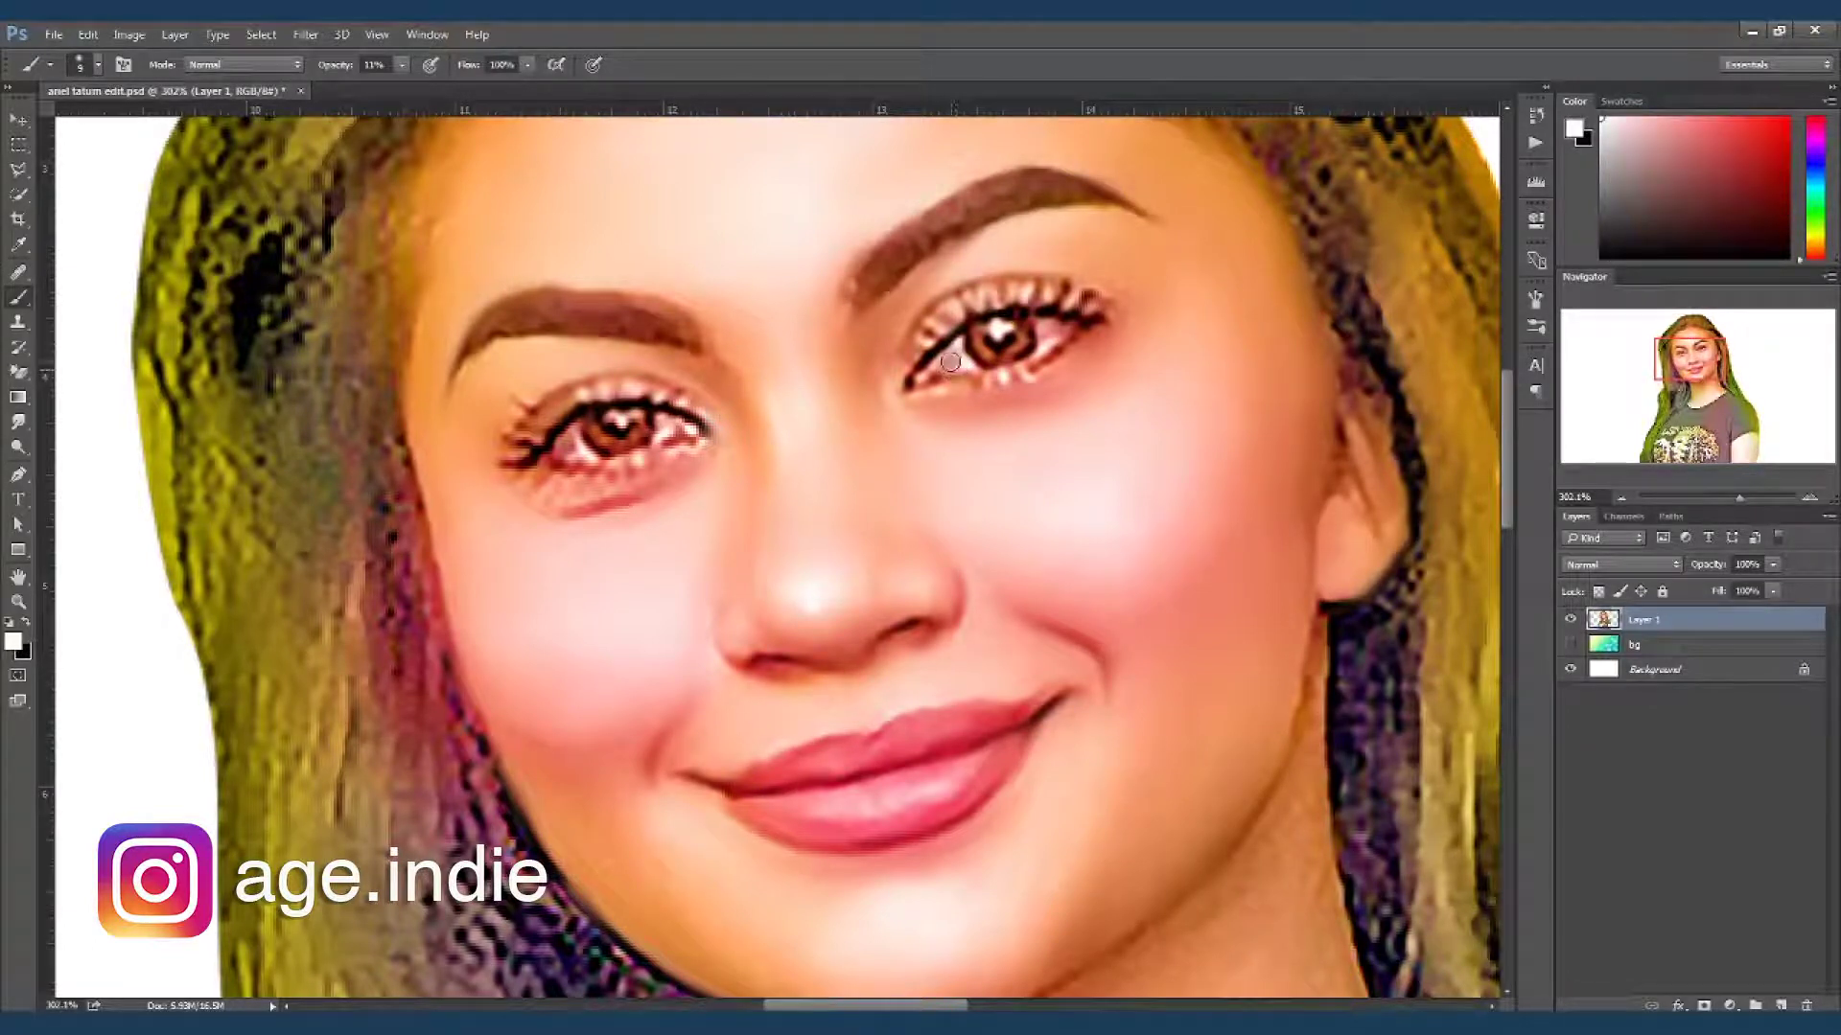
left_click_drag(403, 64, 488, 86)
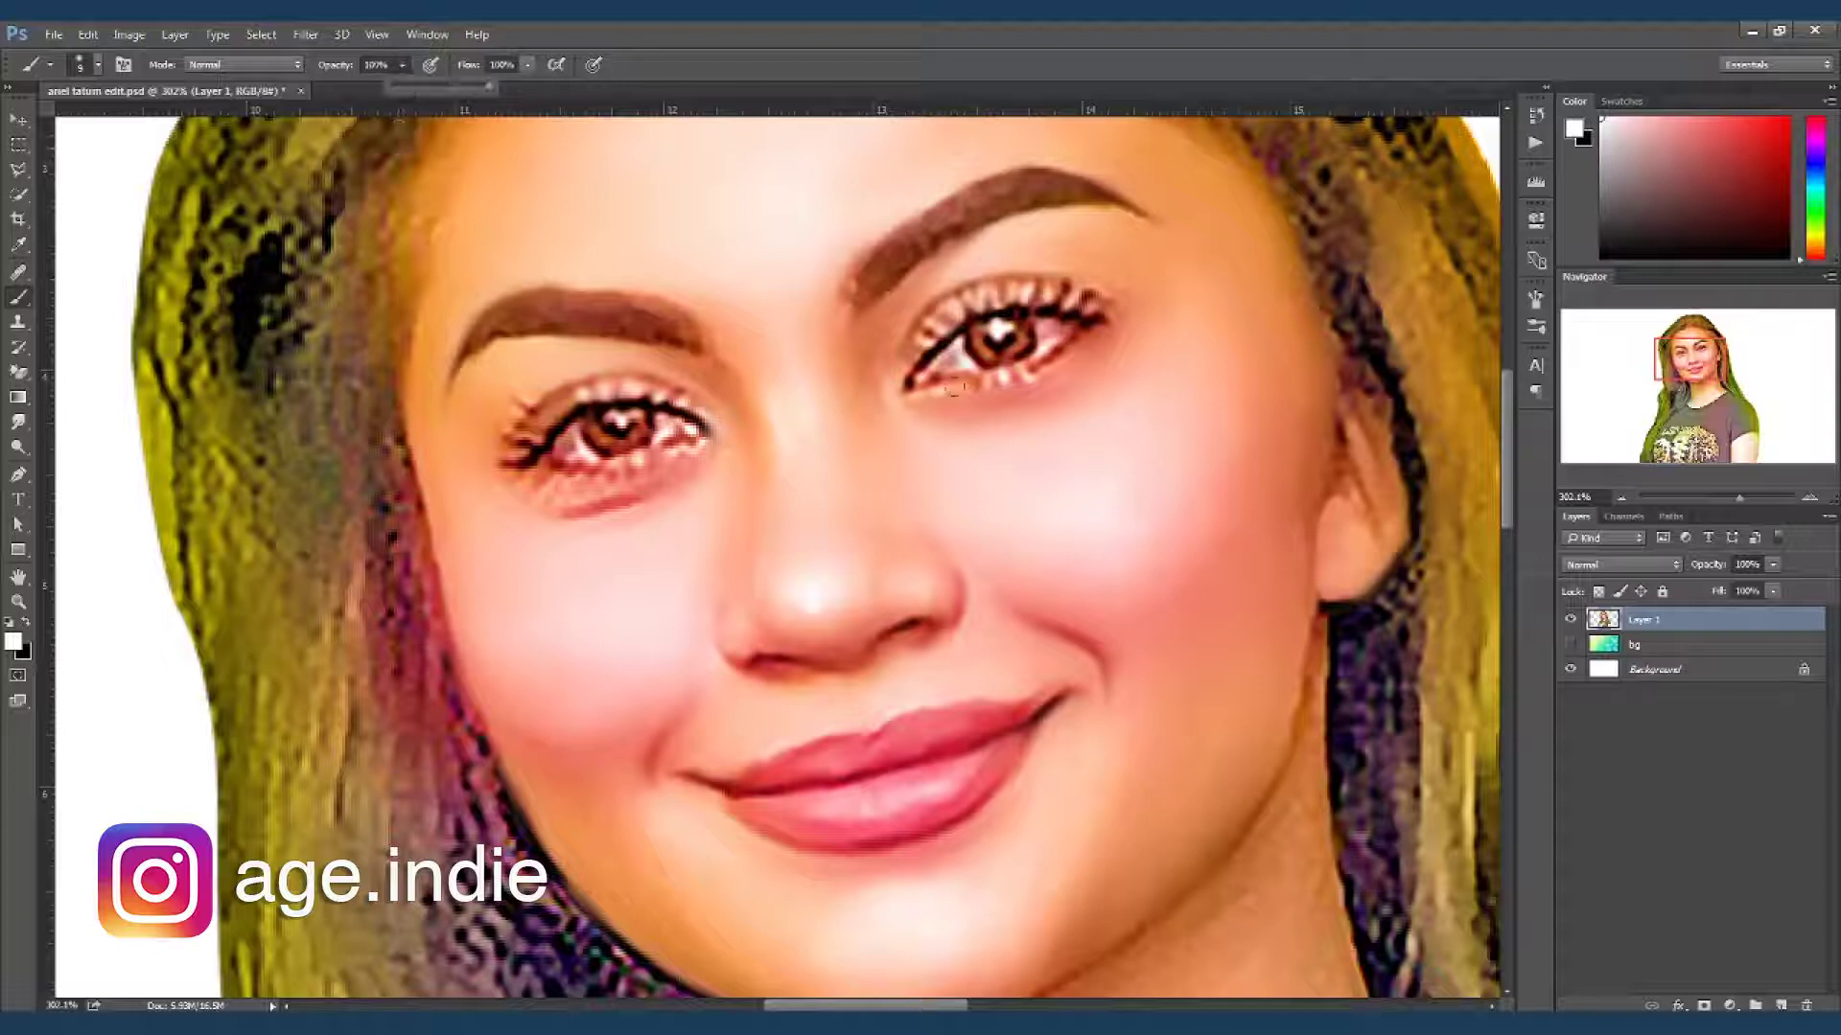
left_click_drag(959, 359, 944, 363)
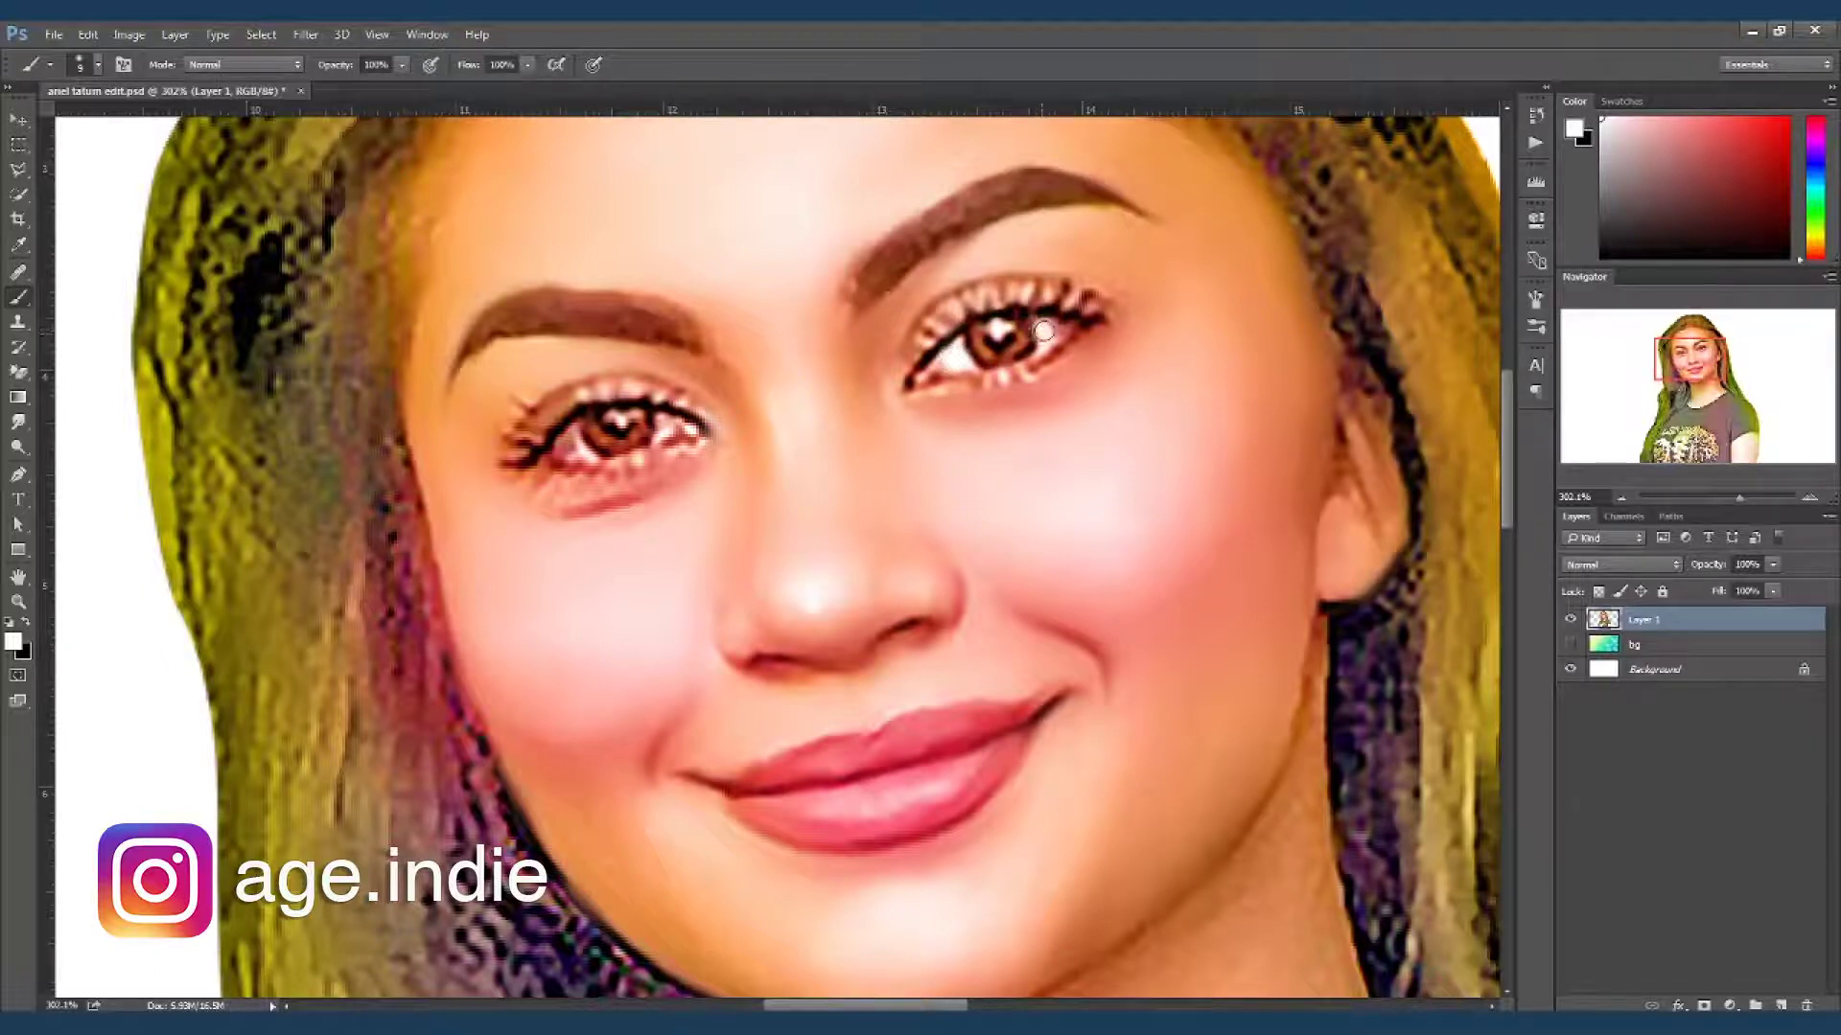
- Lighten the left eye's lower lash line with white at 40% opacity
left_click_drag(403, 64, 346, 112)
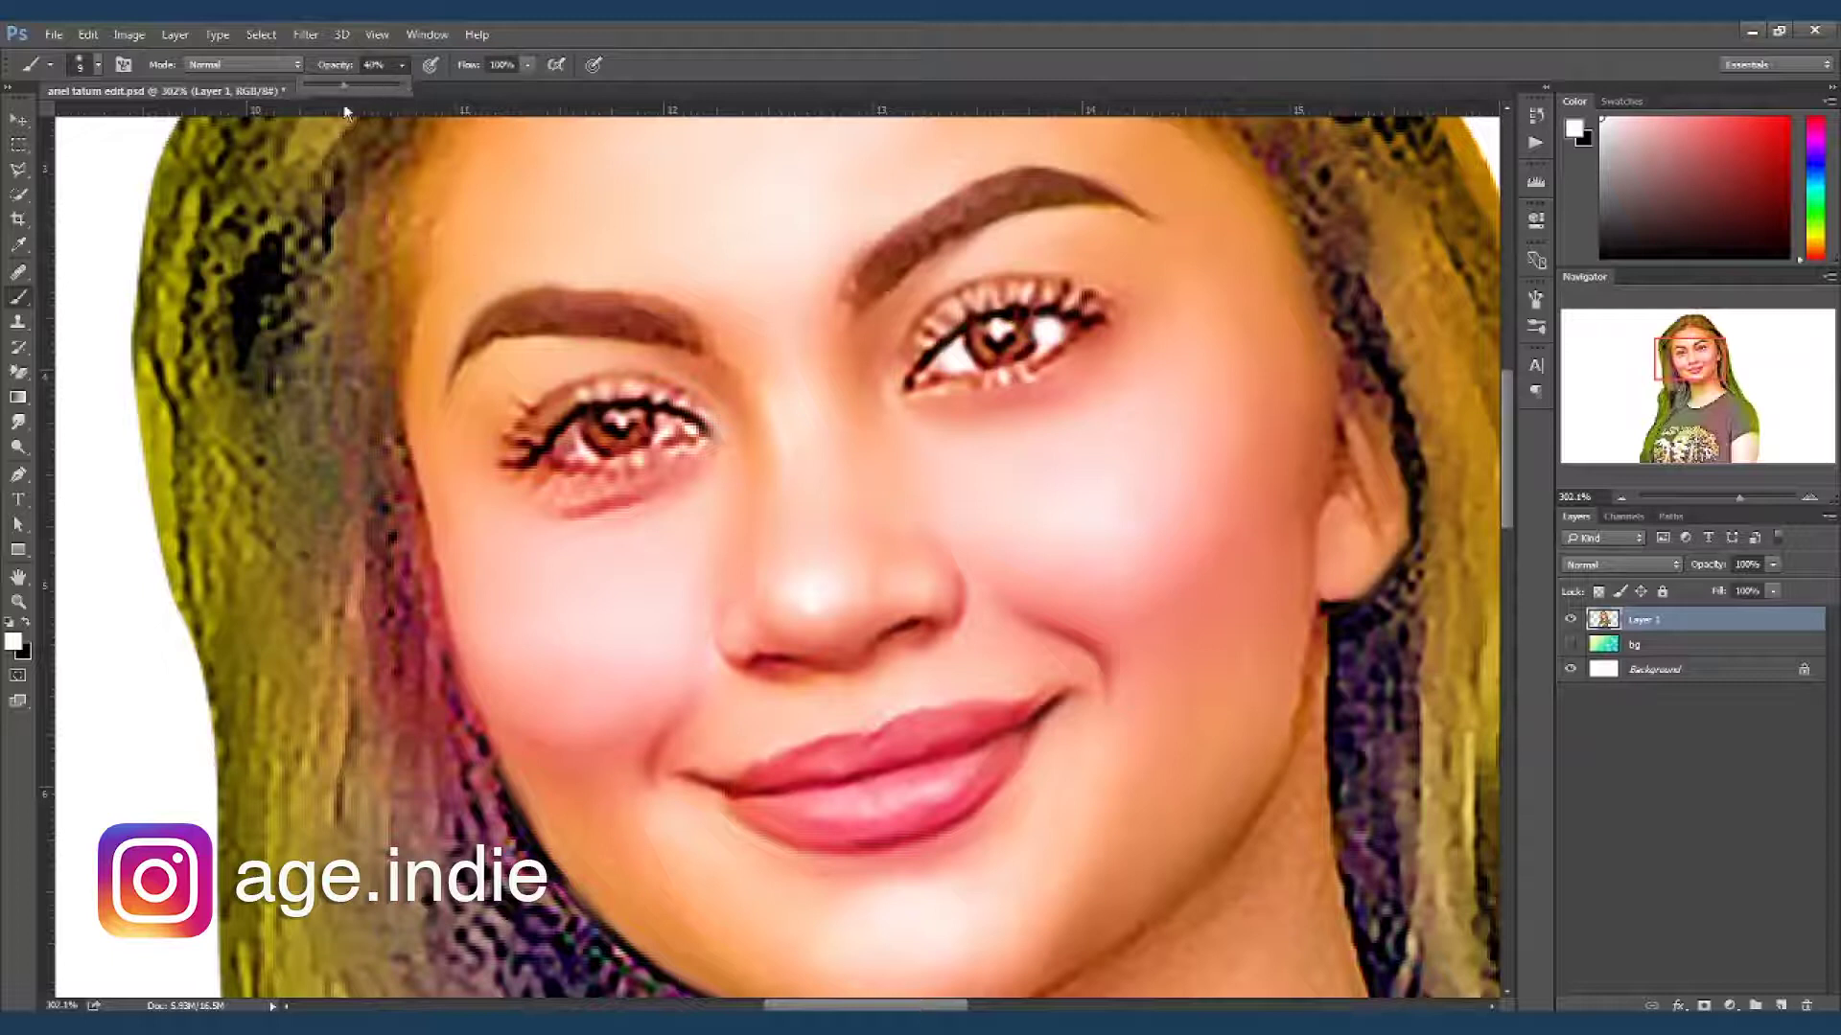
left_click_drag(671, 429, 661, 427)
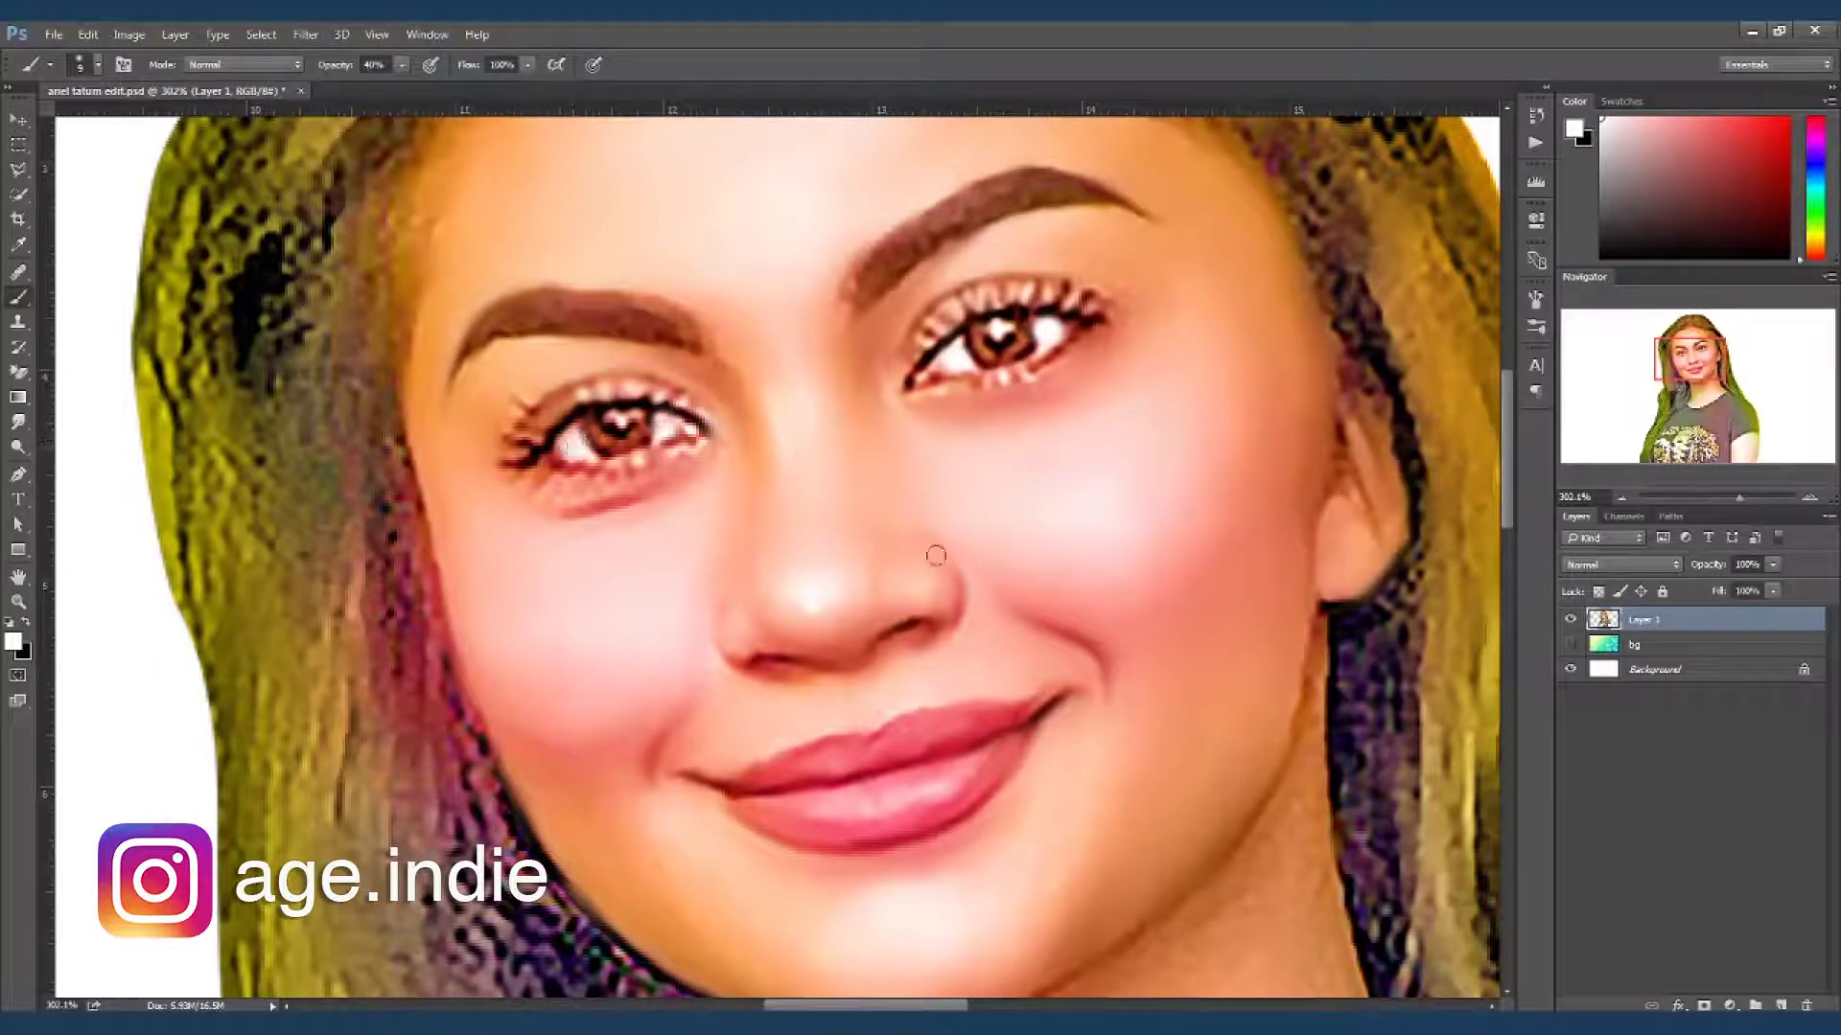
key("o")
key("bracketleft")
key("bracketleft")
key("bracketleft")
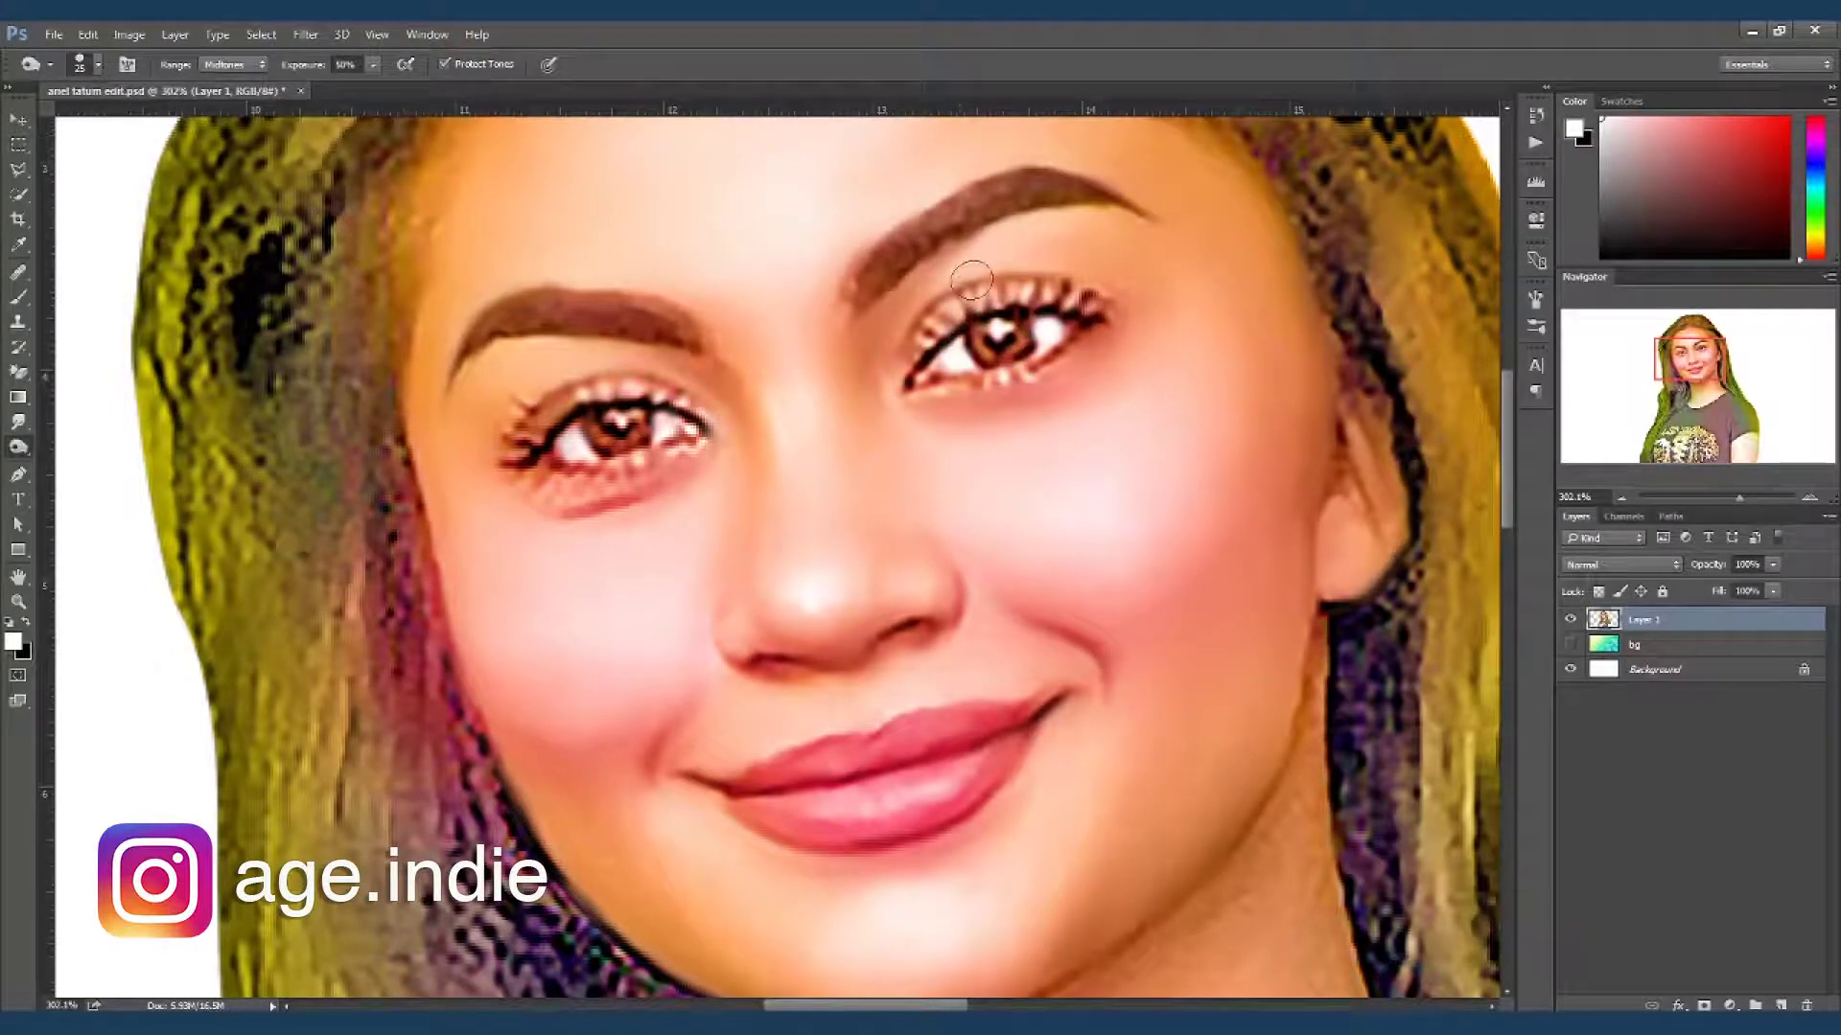
- Dodge both irises with an even smaller brush to lighten them
key("bracketleft")
key("bracketleft")
left_click_drag(997, 347, 1000, 335)
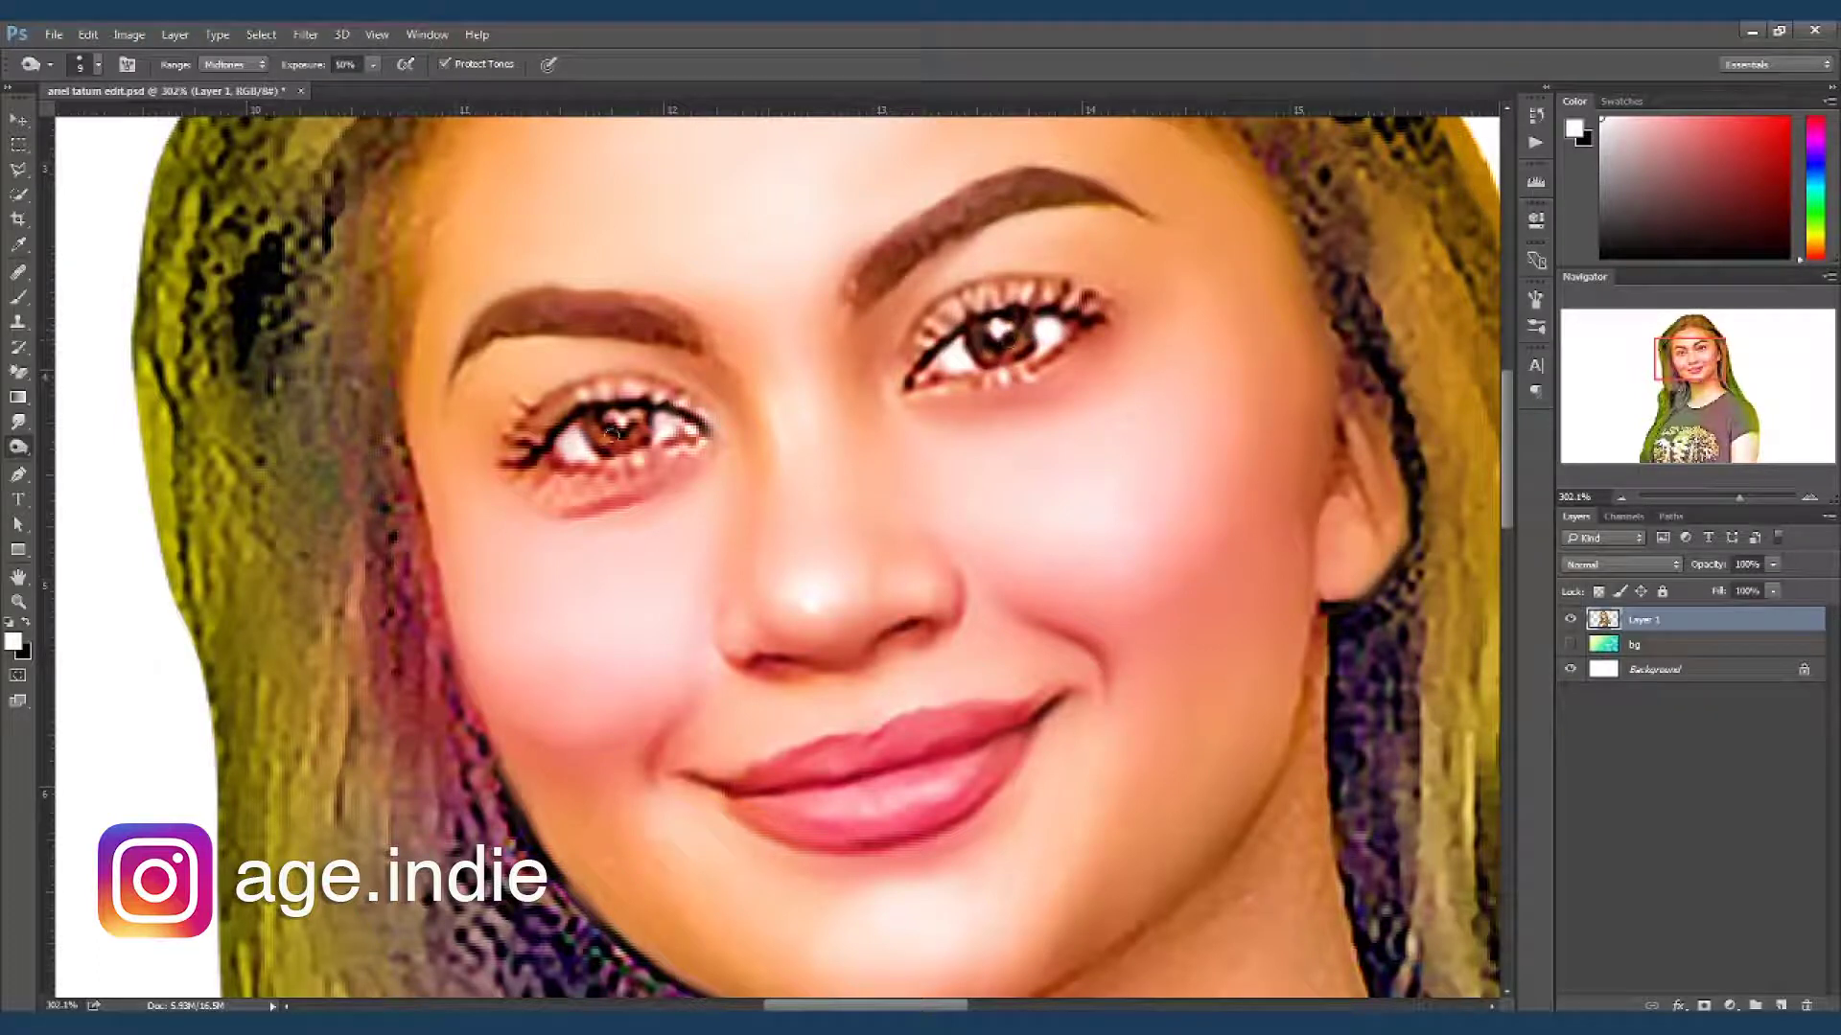
mouse_move(596, 433)
left_mouse_down()
mouse_move(640, 426)
mouse_move(651, 404)
left_mouse_up()
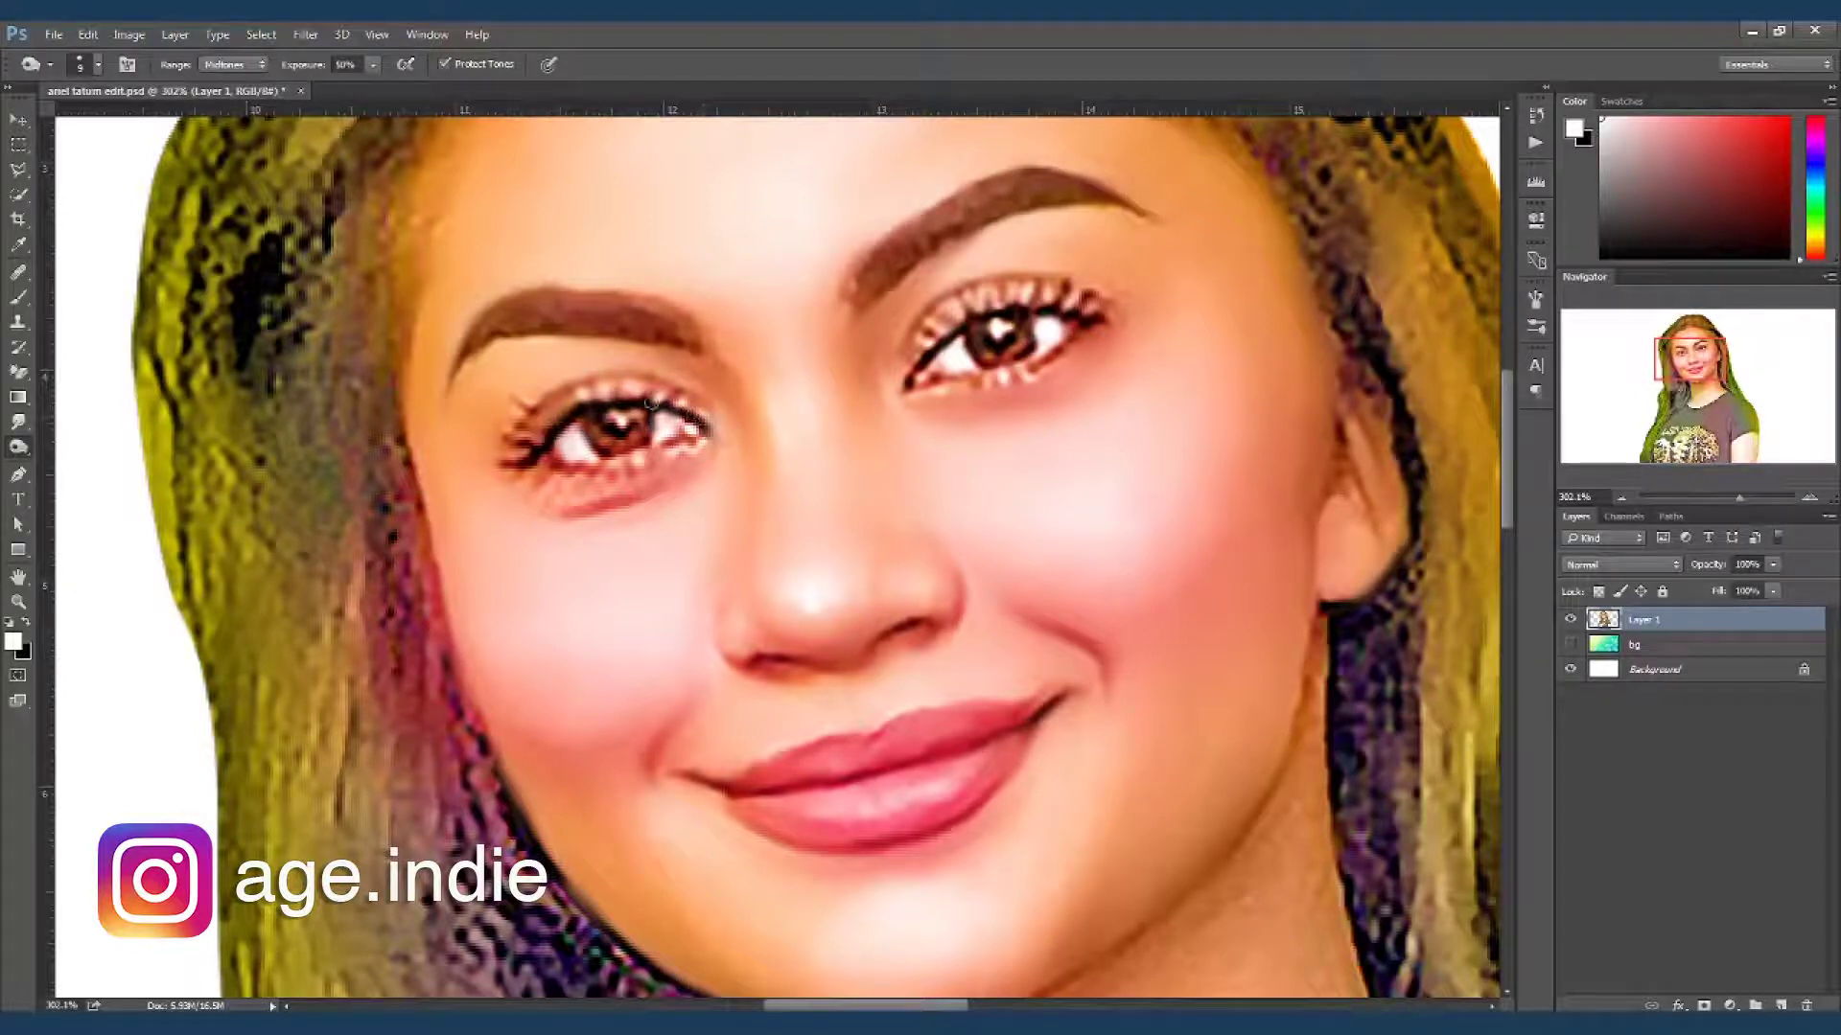
mouse_move(605, 428)
left_mouse_down()
mouse_move(588, 419)
mouse_move(620, 420)
left_mouse_up()
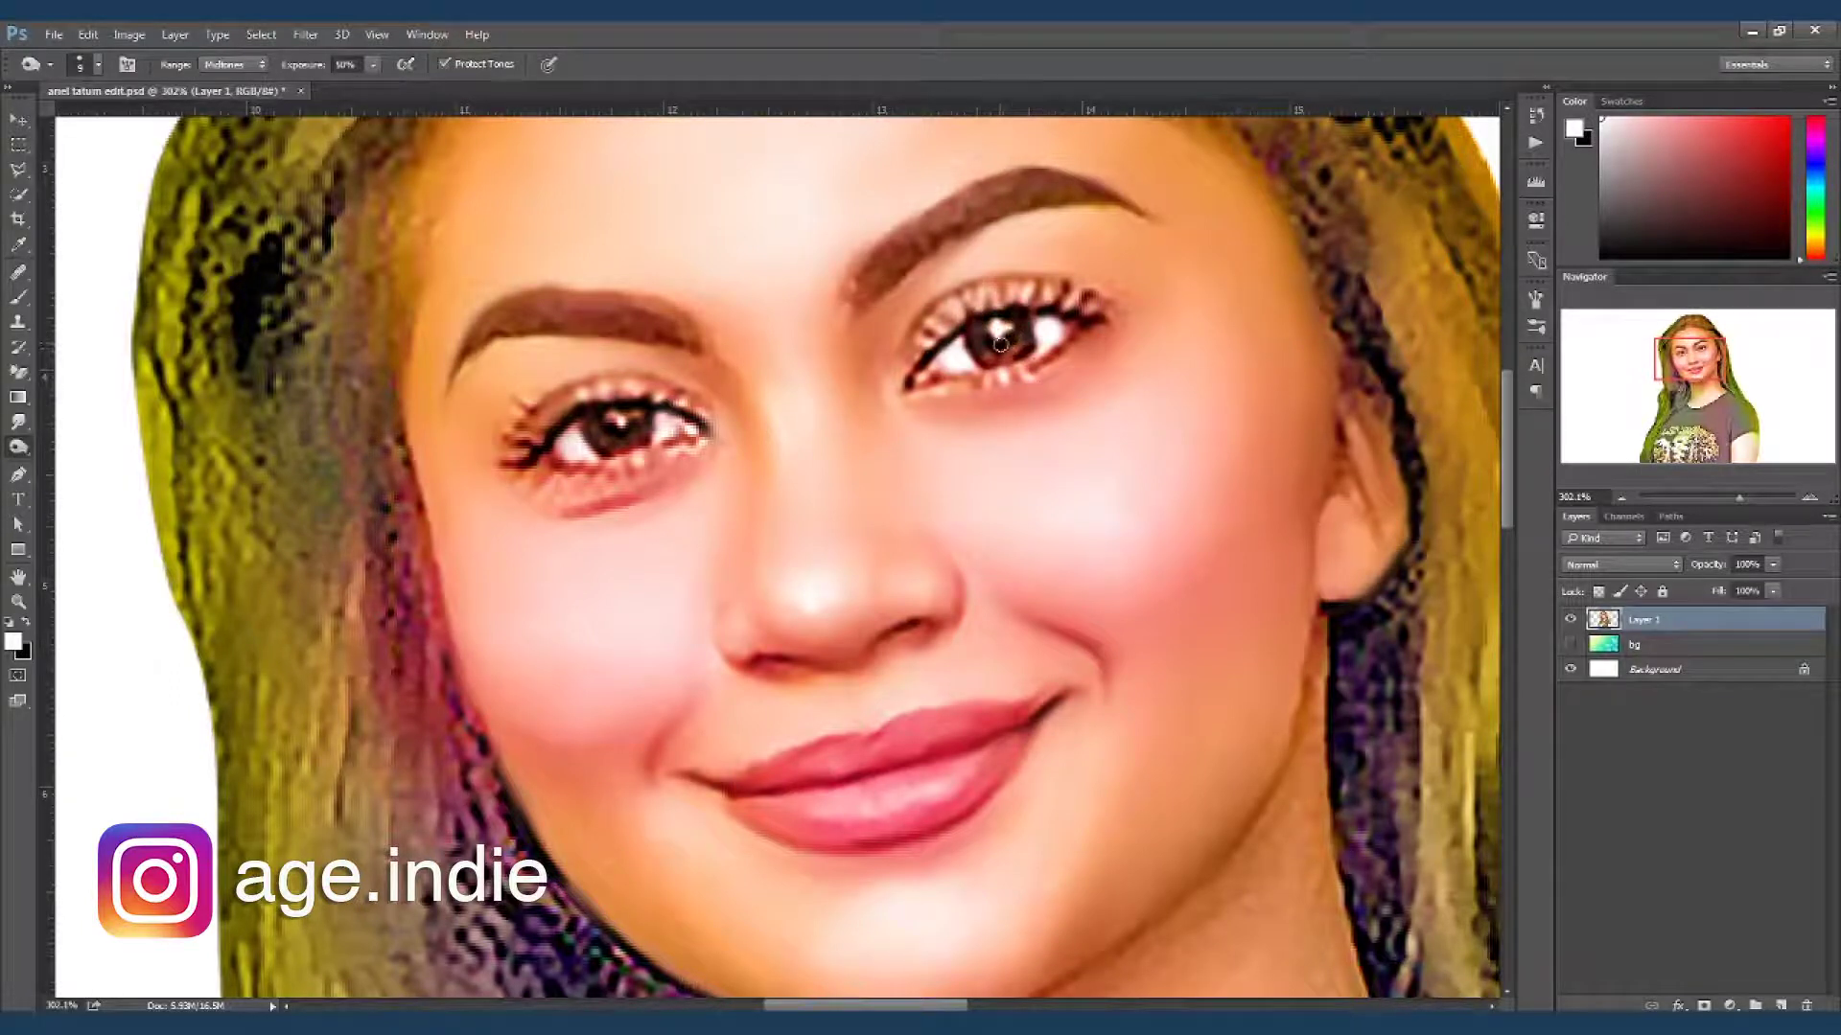
- Darken both pupils with black paint at brush size 6
key("b")
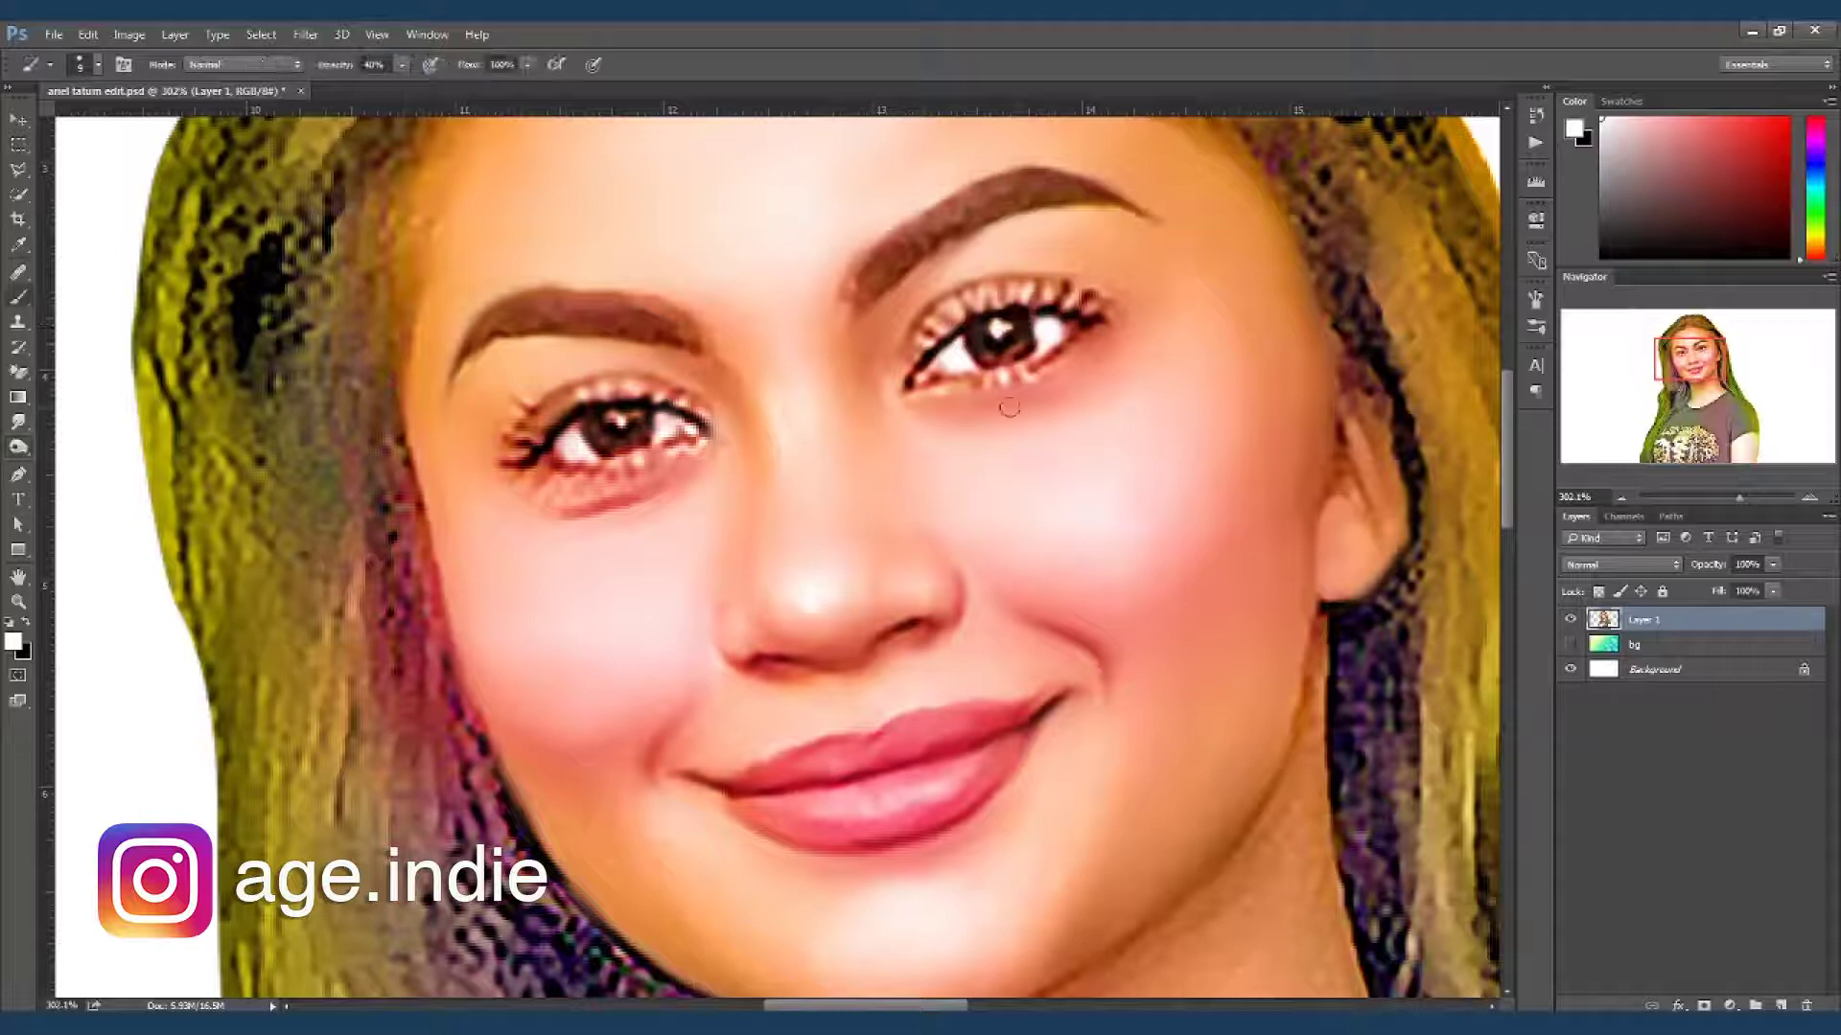
key("x")
key("bracketright")
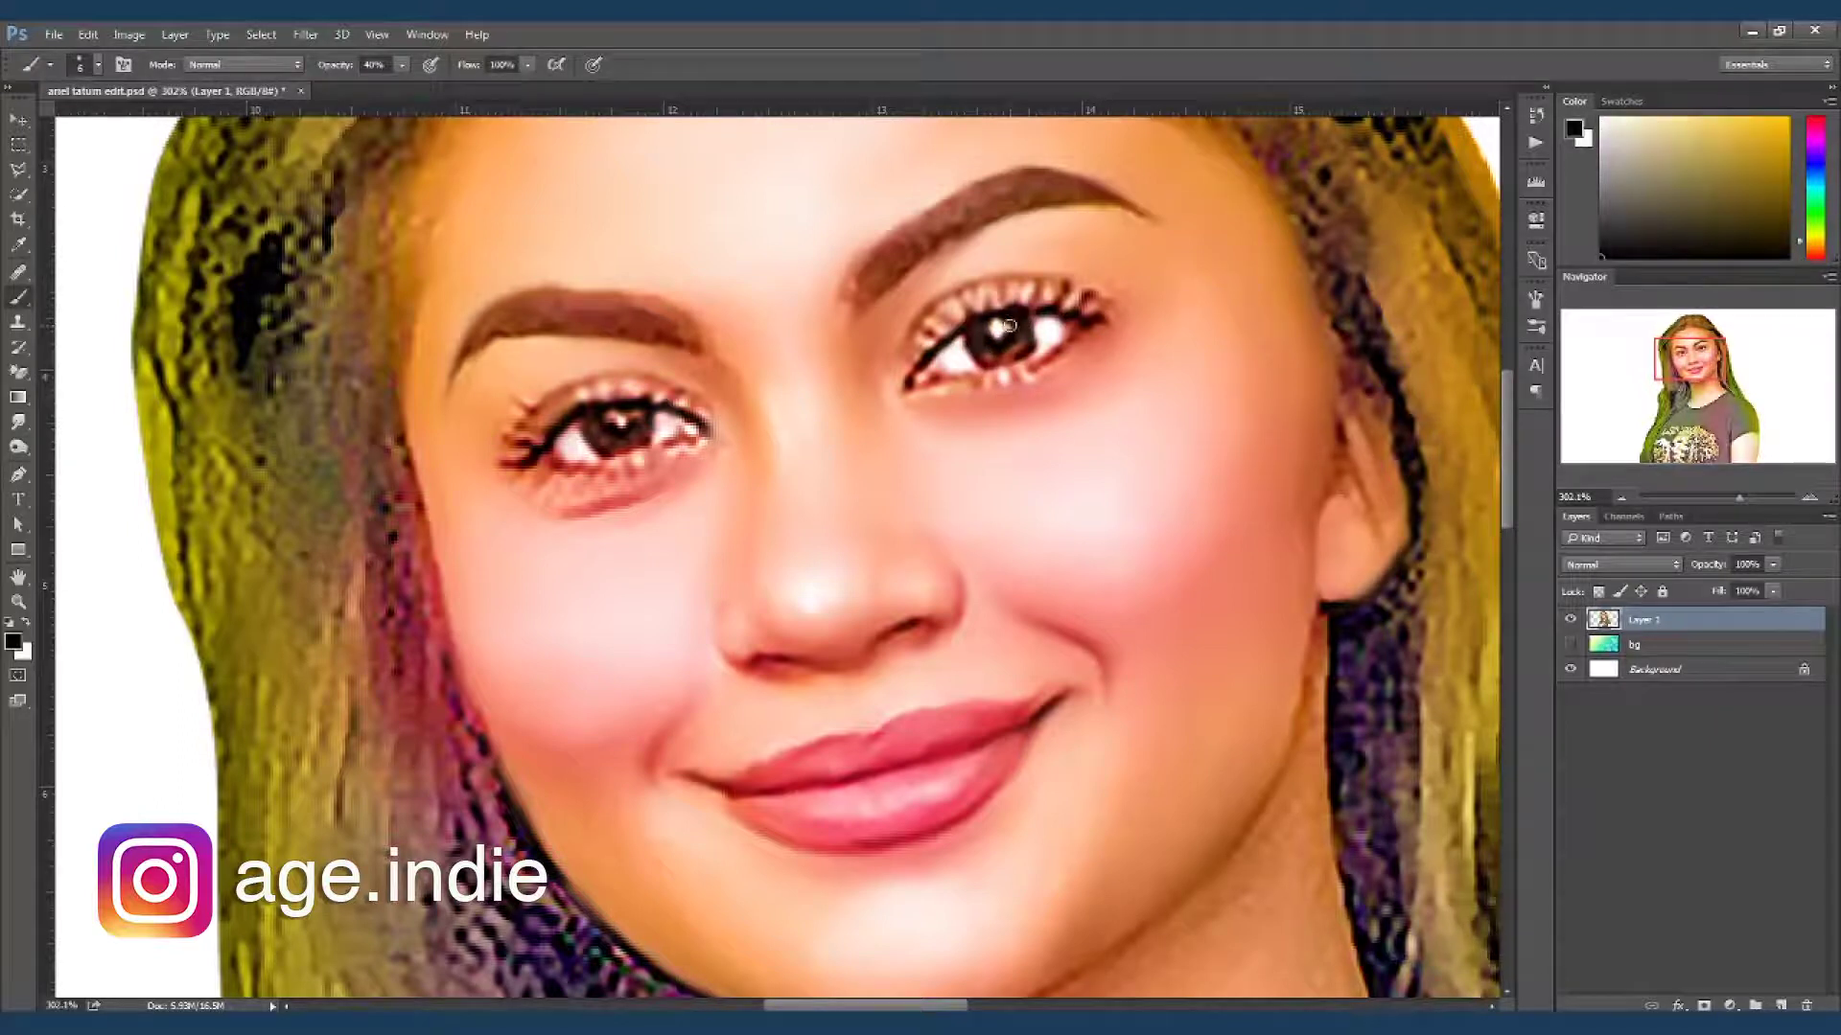
left_click_drag(1005, 343, 1014, 324)
left_click_drag(620, 416, 607, 436)
key("x")
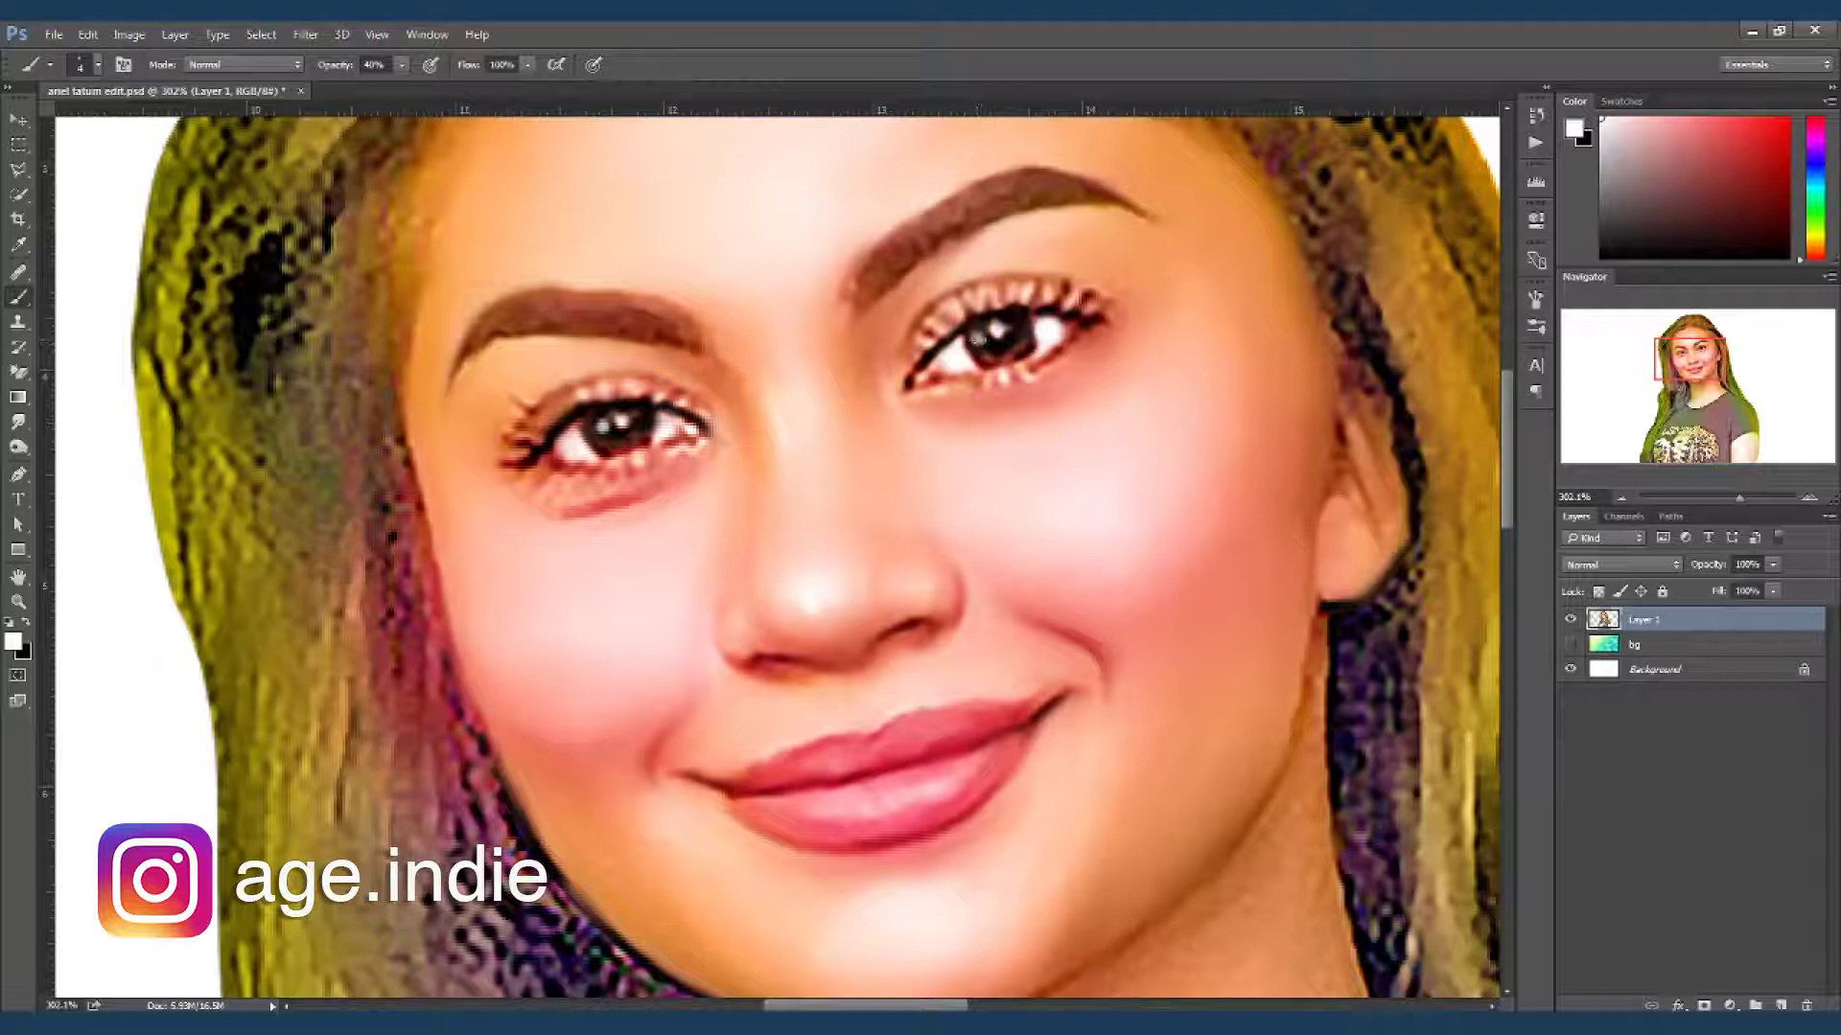
key("o")
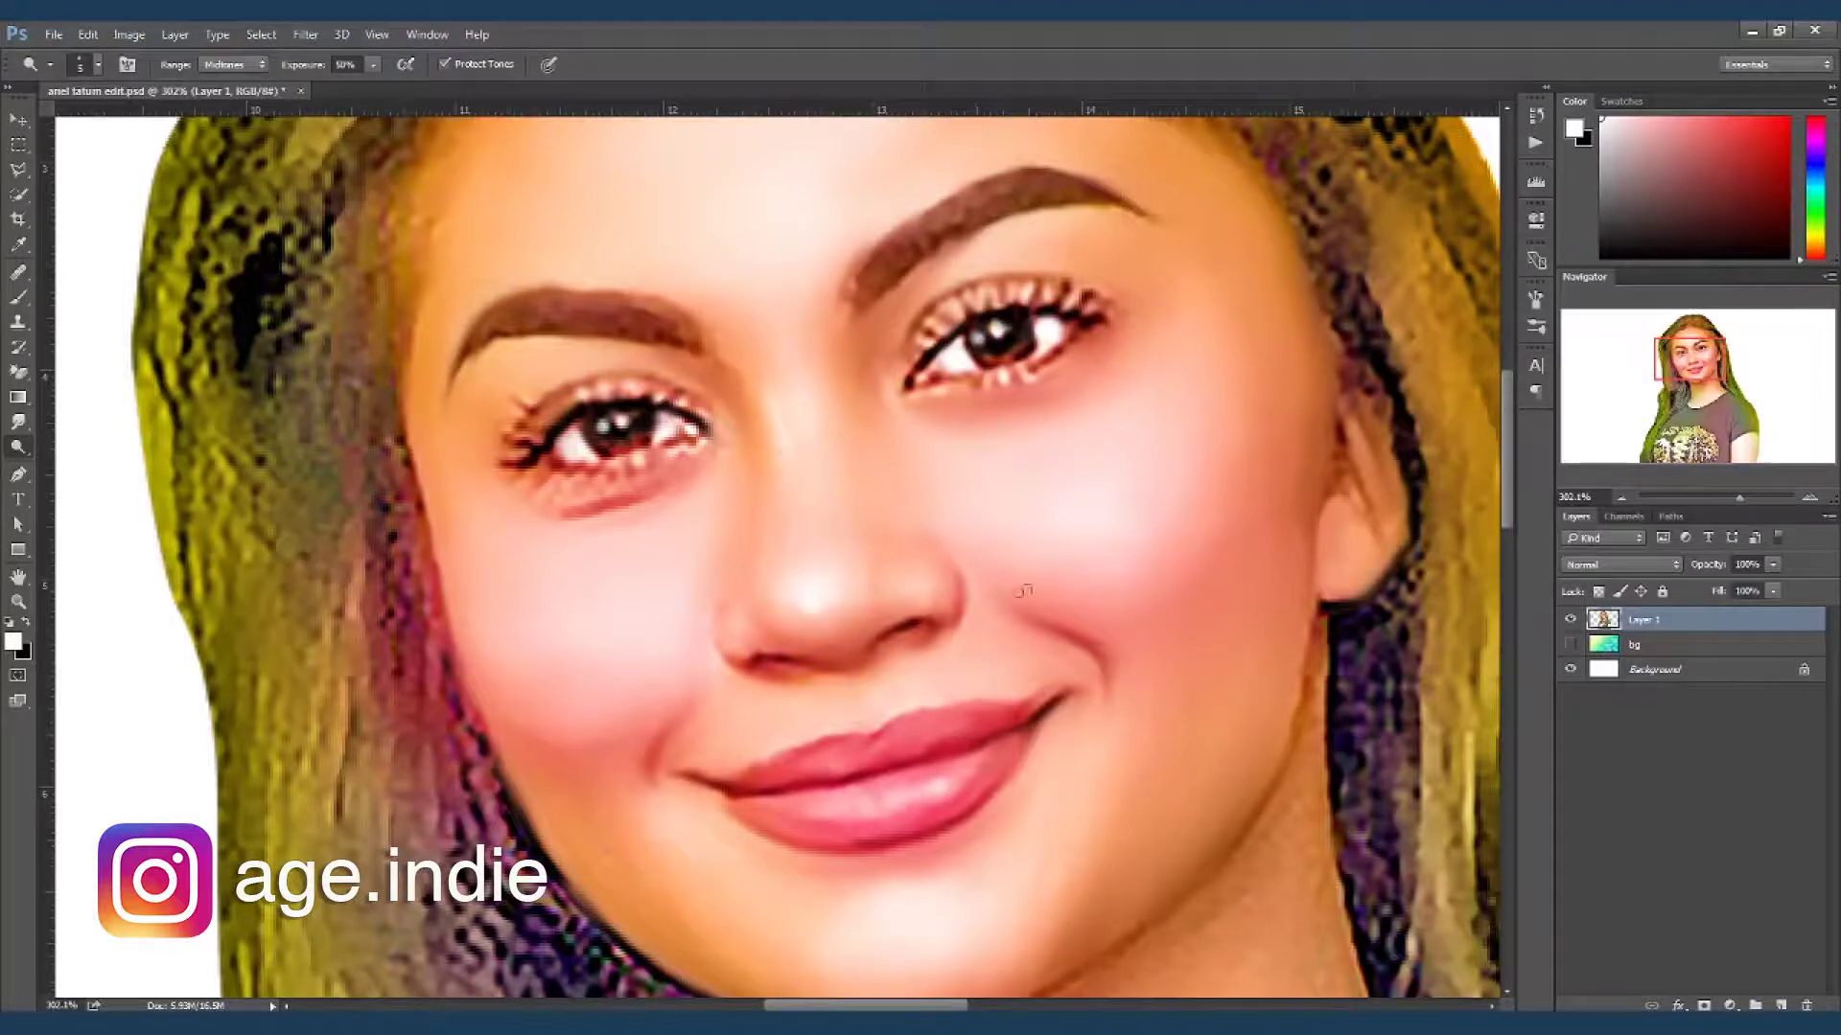
- Smudge the jaw edge where it meets the hair
scroll(1022, 591, "down", 2)
scroll(1036, 623, "down", 2)
scroll(1051, 658, "down", 2)
scroll(1057, 681, "down", 1)
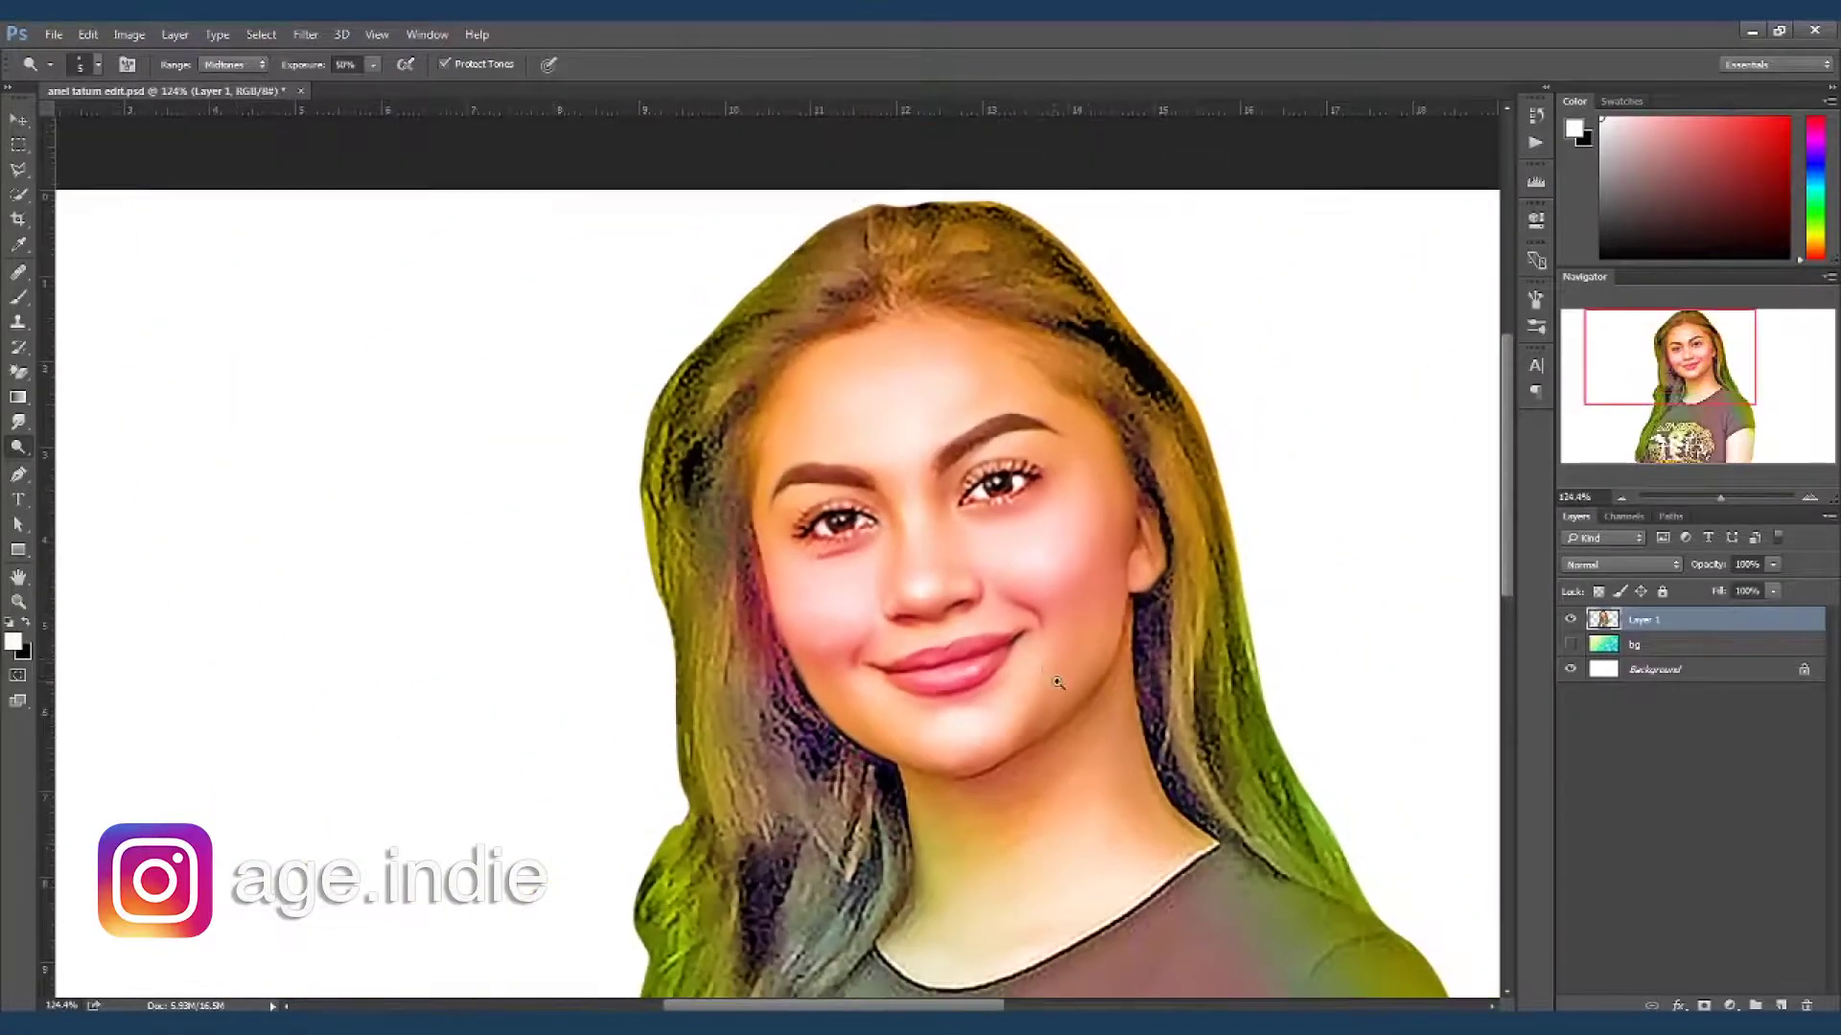
scroll(1083, 719, "up", 2)
scroll(1023, 747, "up", 1)
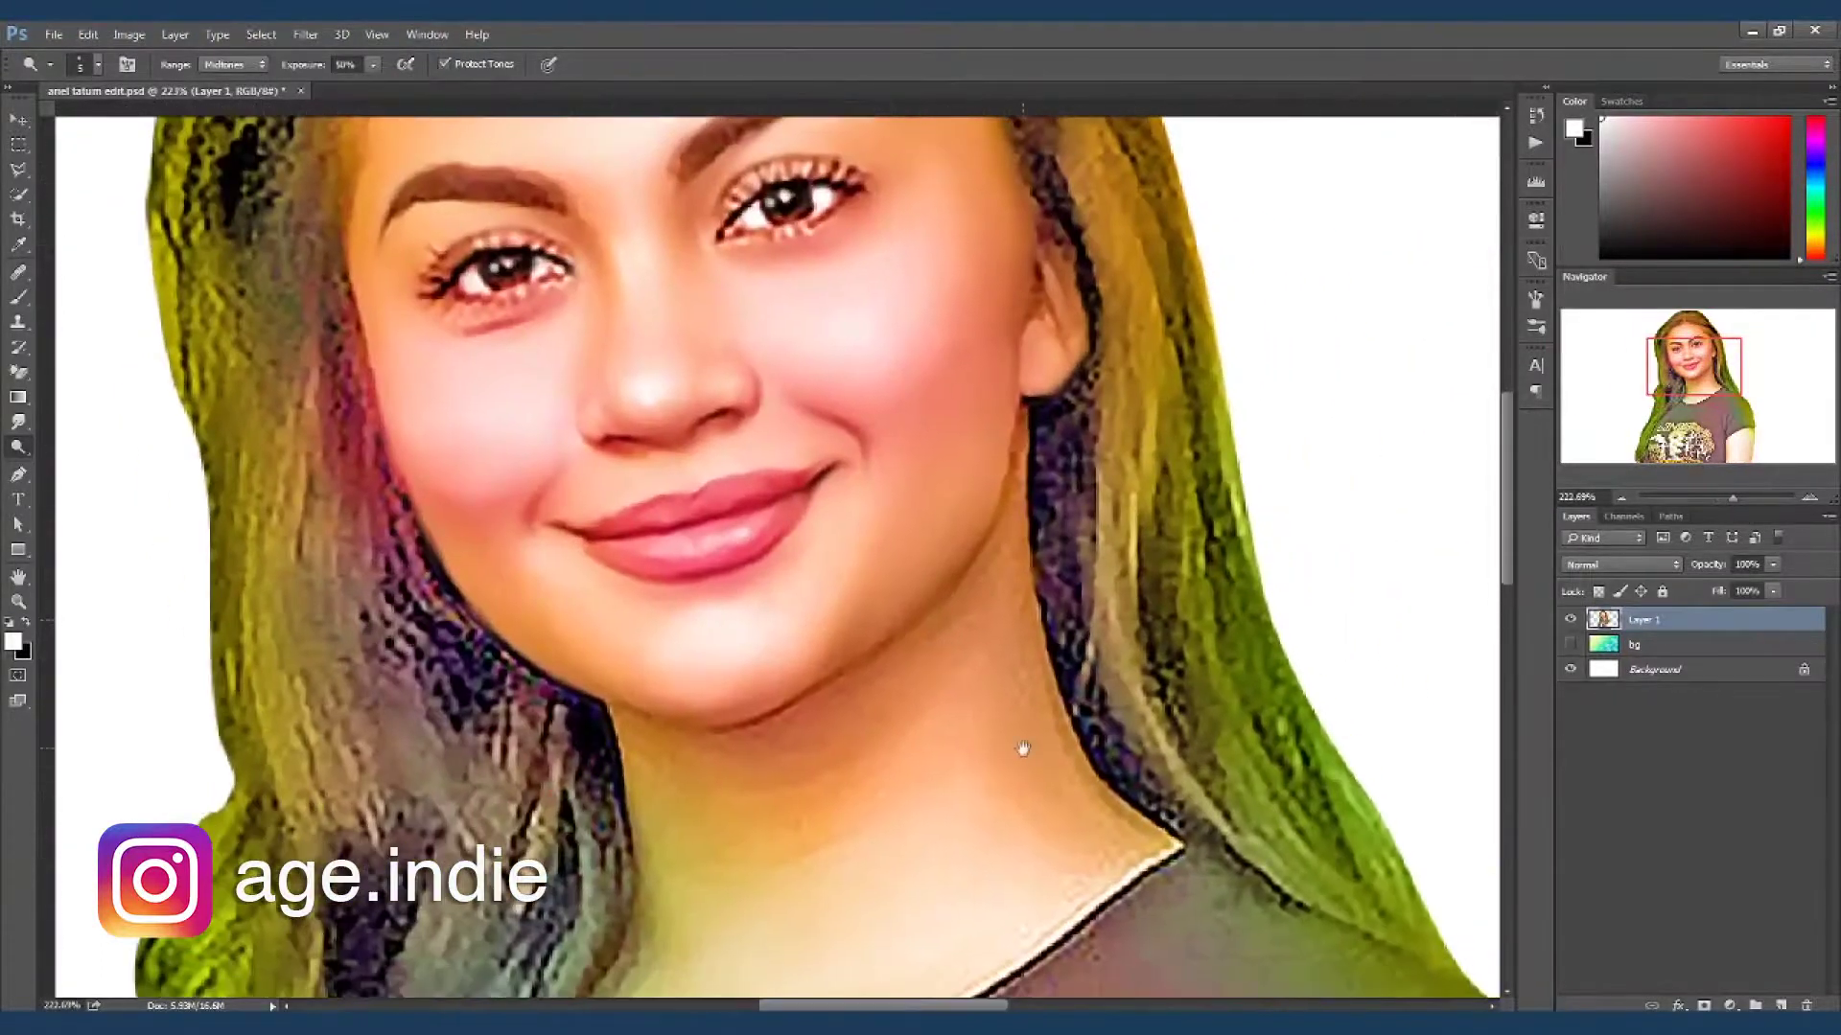
left_click_drag(1023, 747, 985, 693)
key("r")
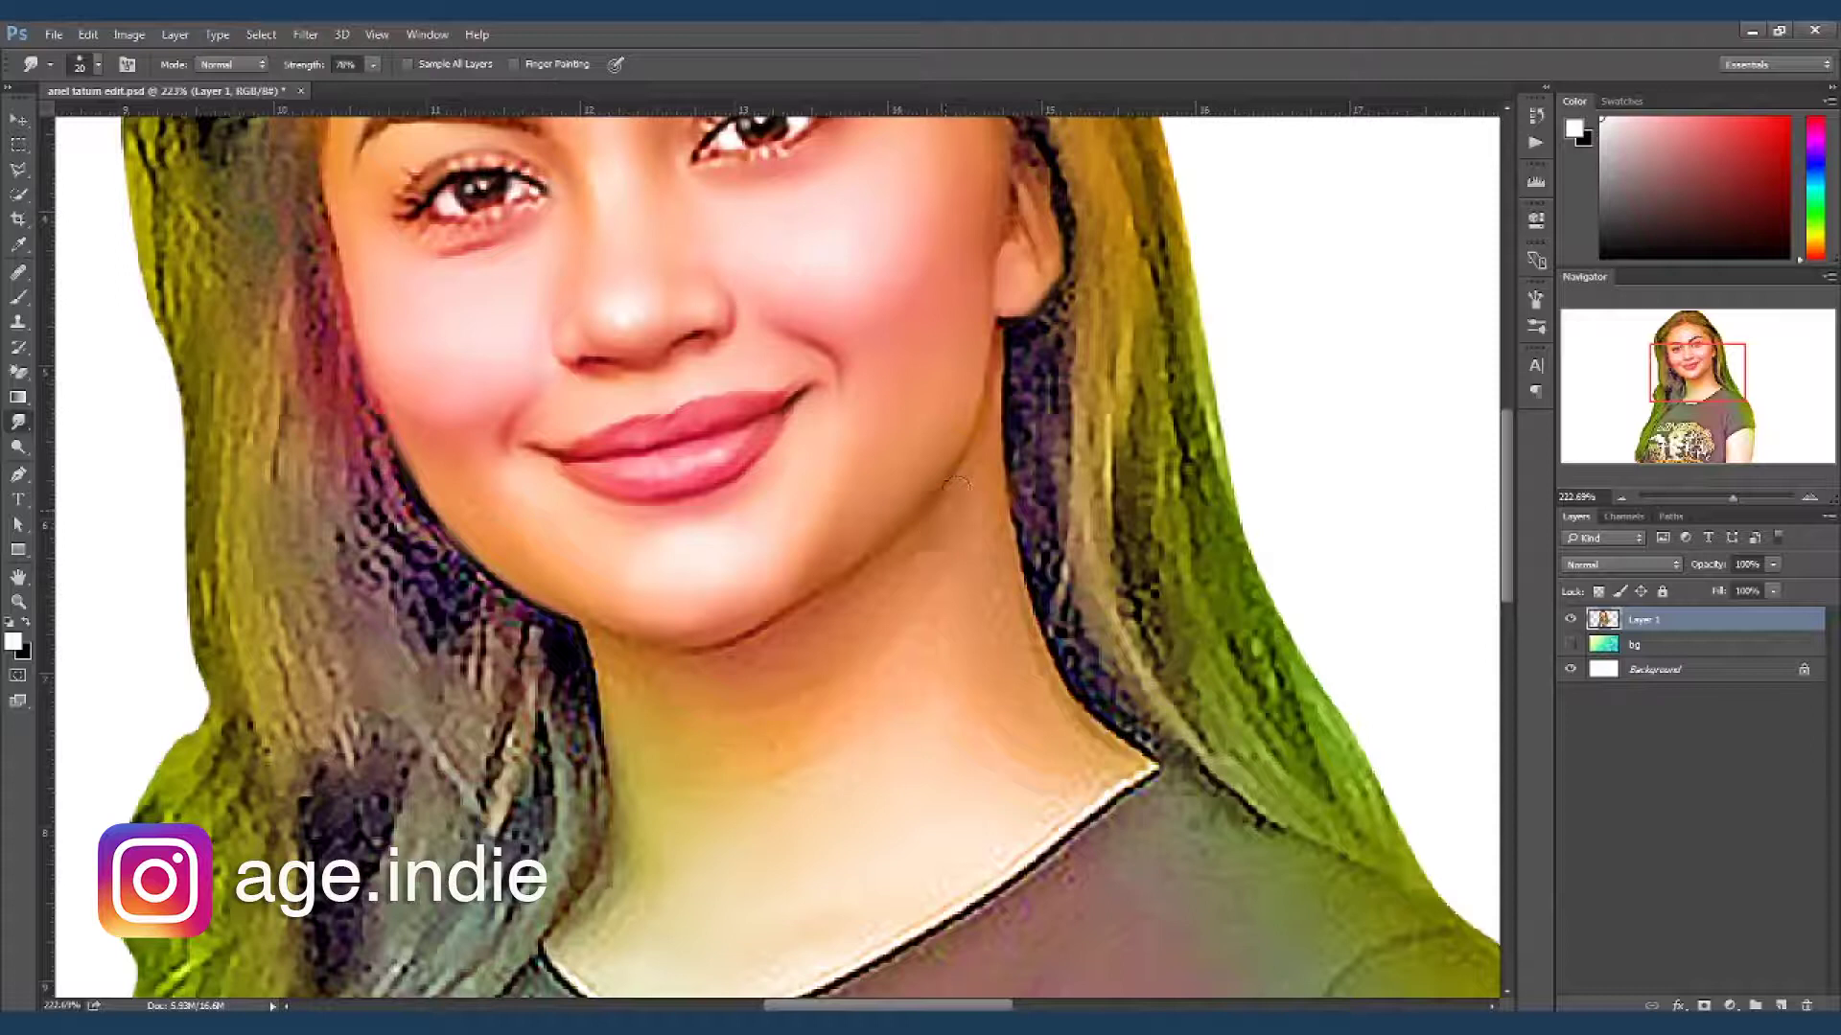
key("bracketright")
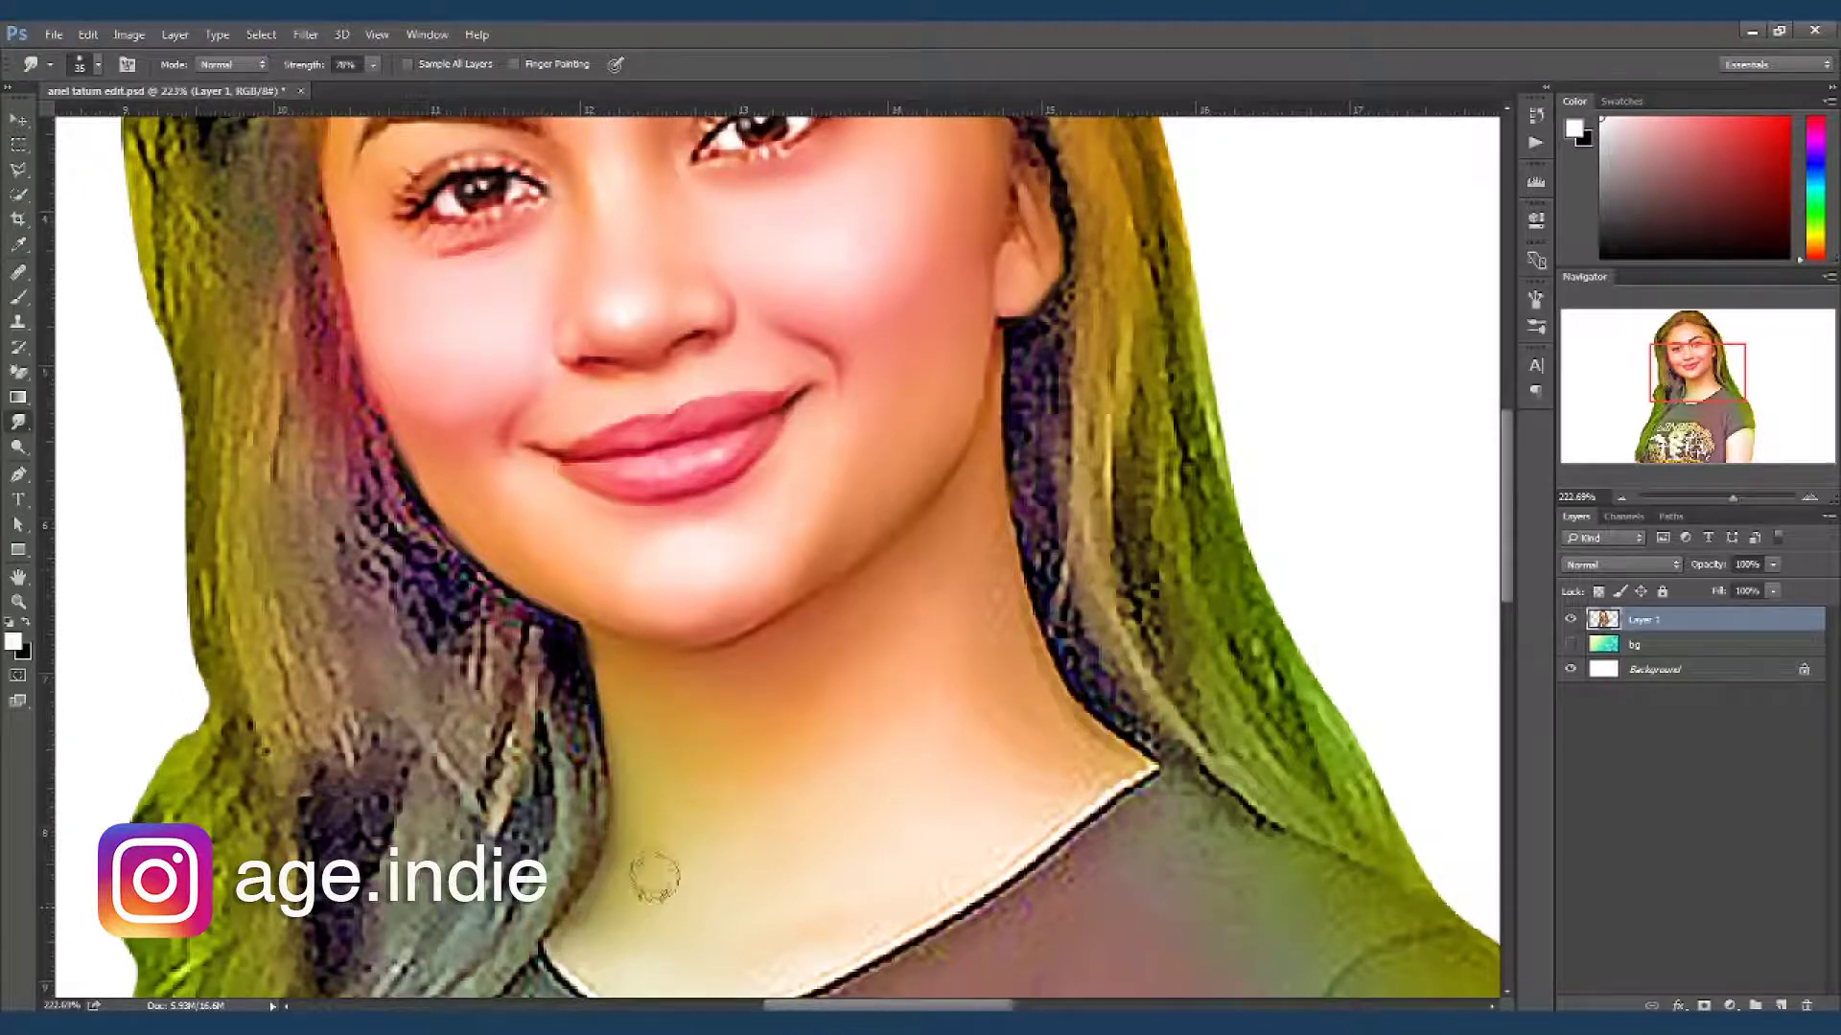
key("bracketleft")
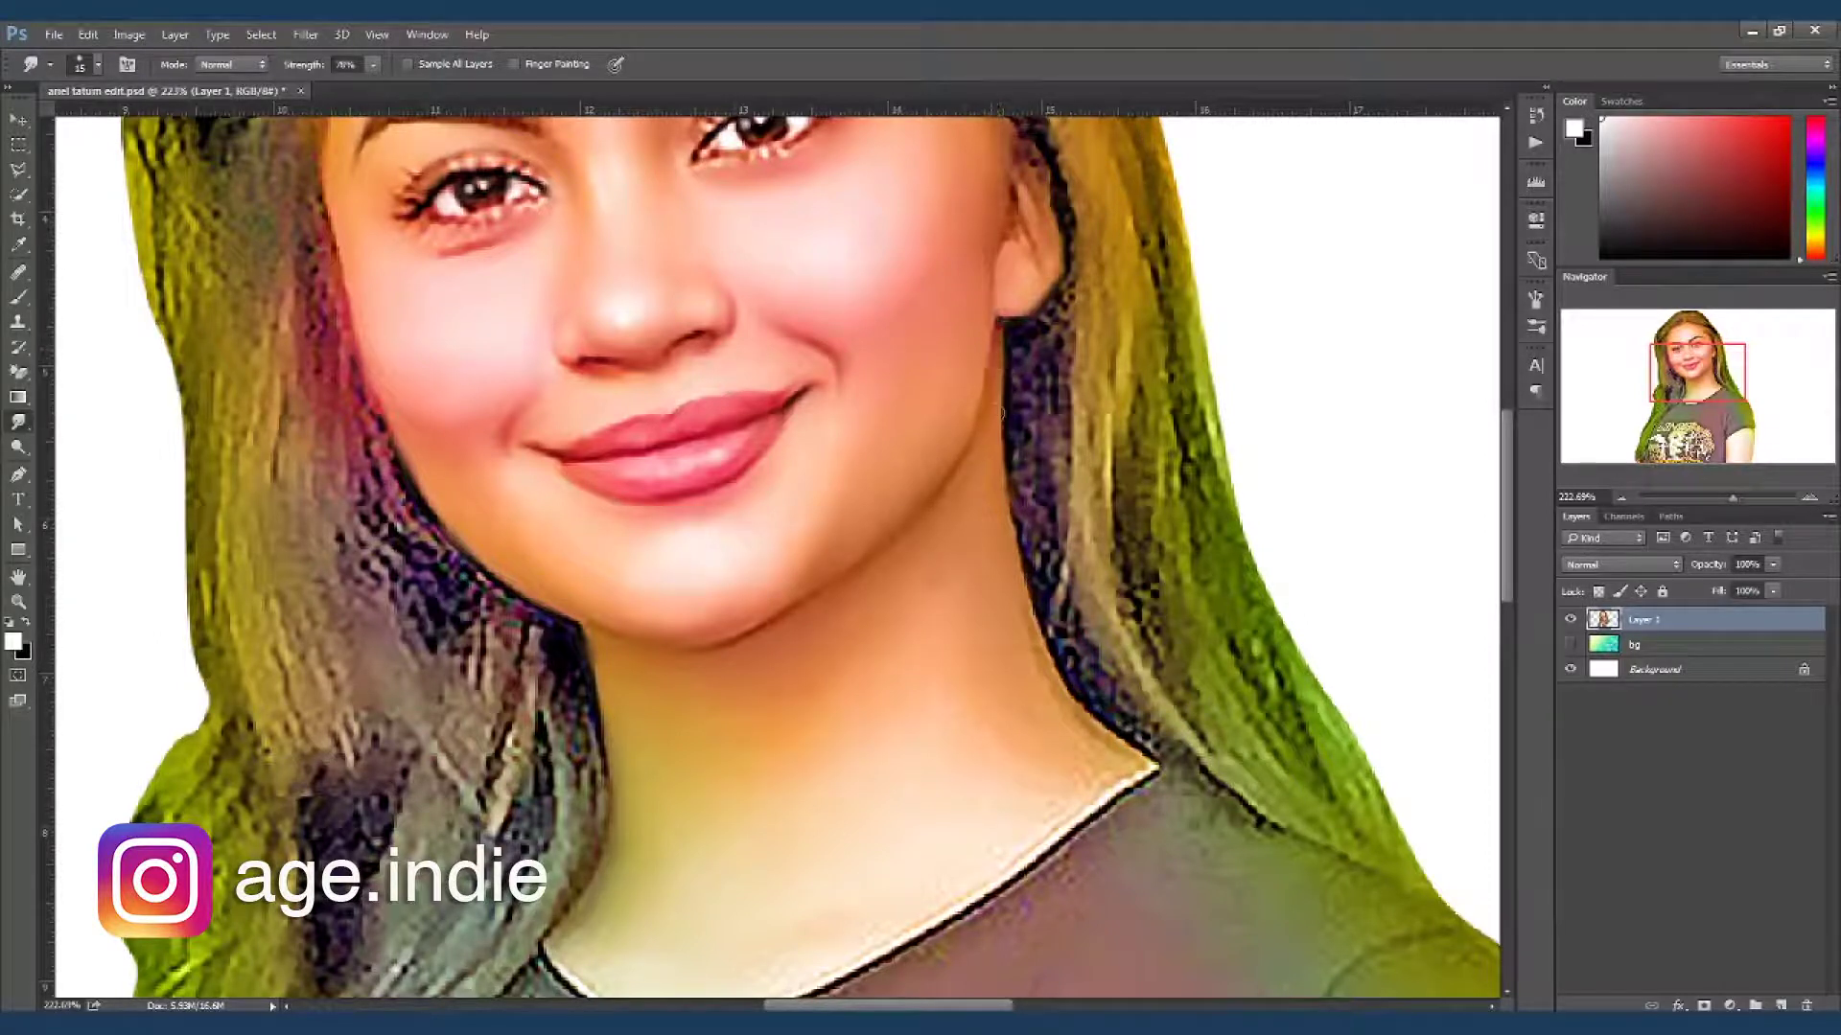
left_click_drag(1007, 573, 1059, 683)
- Smudge the shirt neckline and neck skin smooth with a larger brush
key("bracketright")
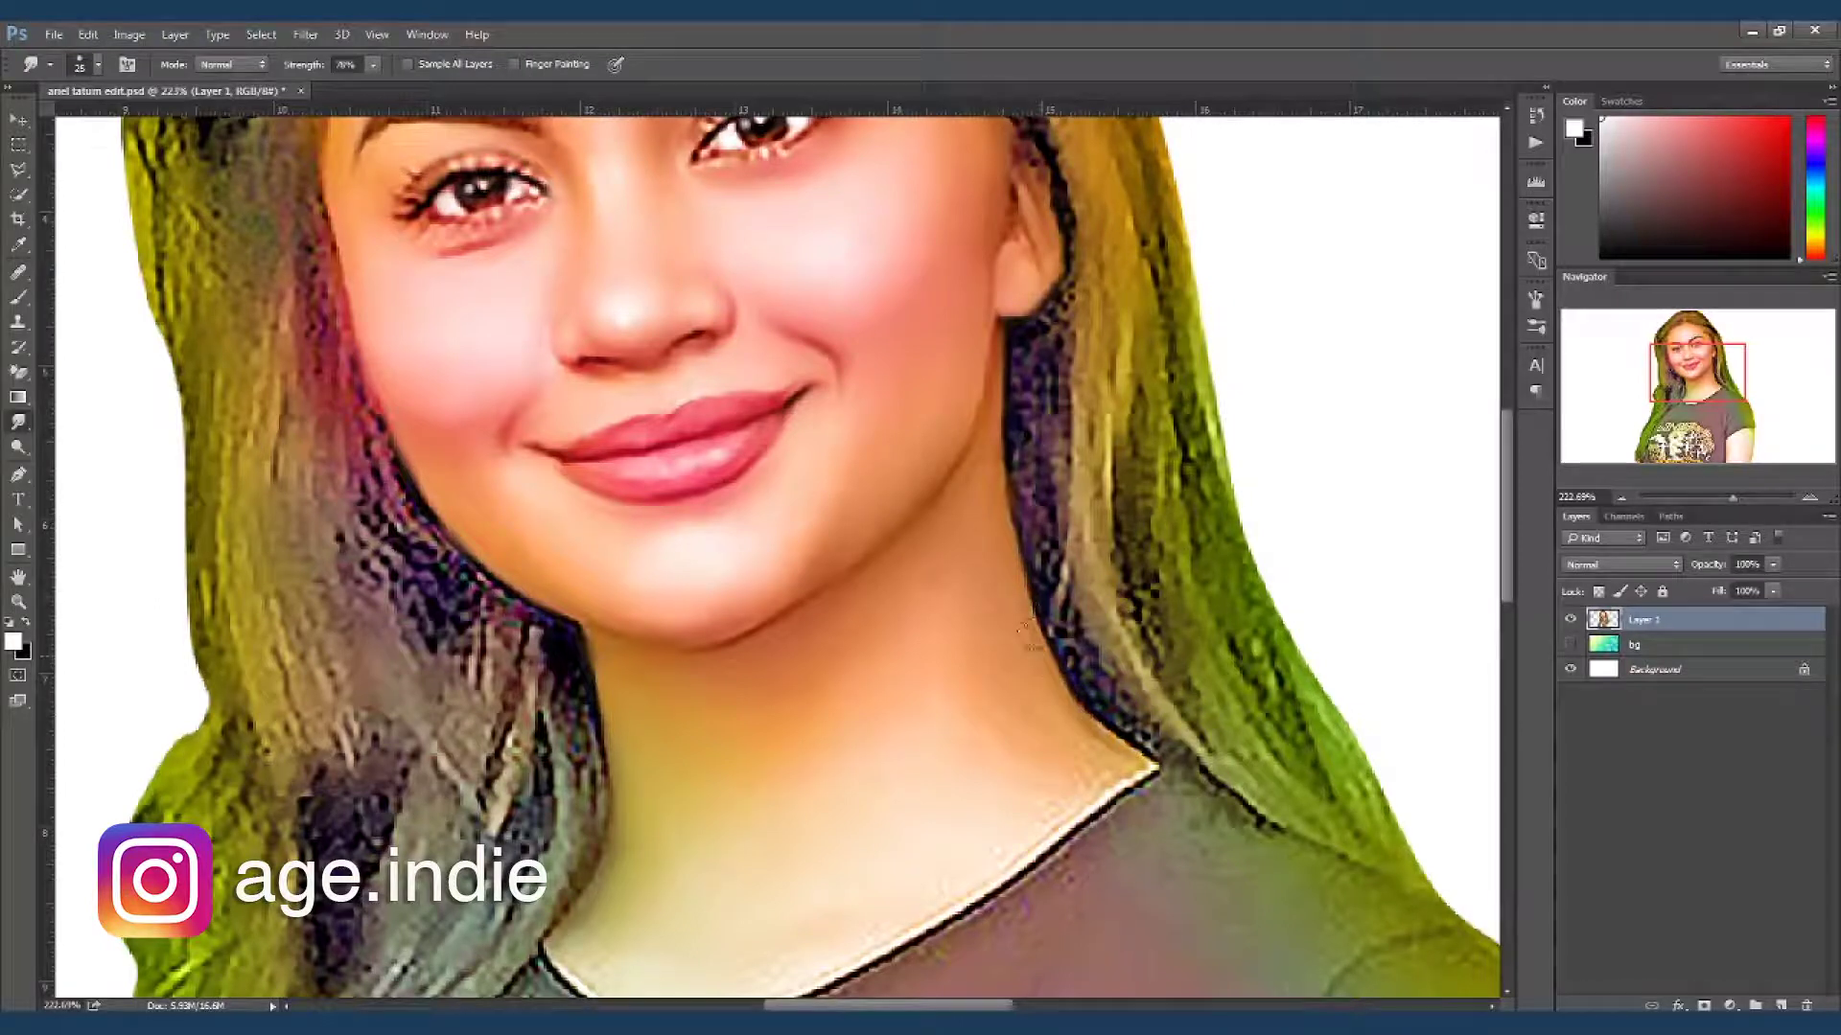
key("bracketright")
key("bracketright")
key("bracketright")
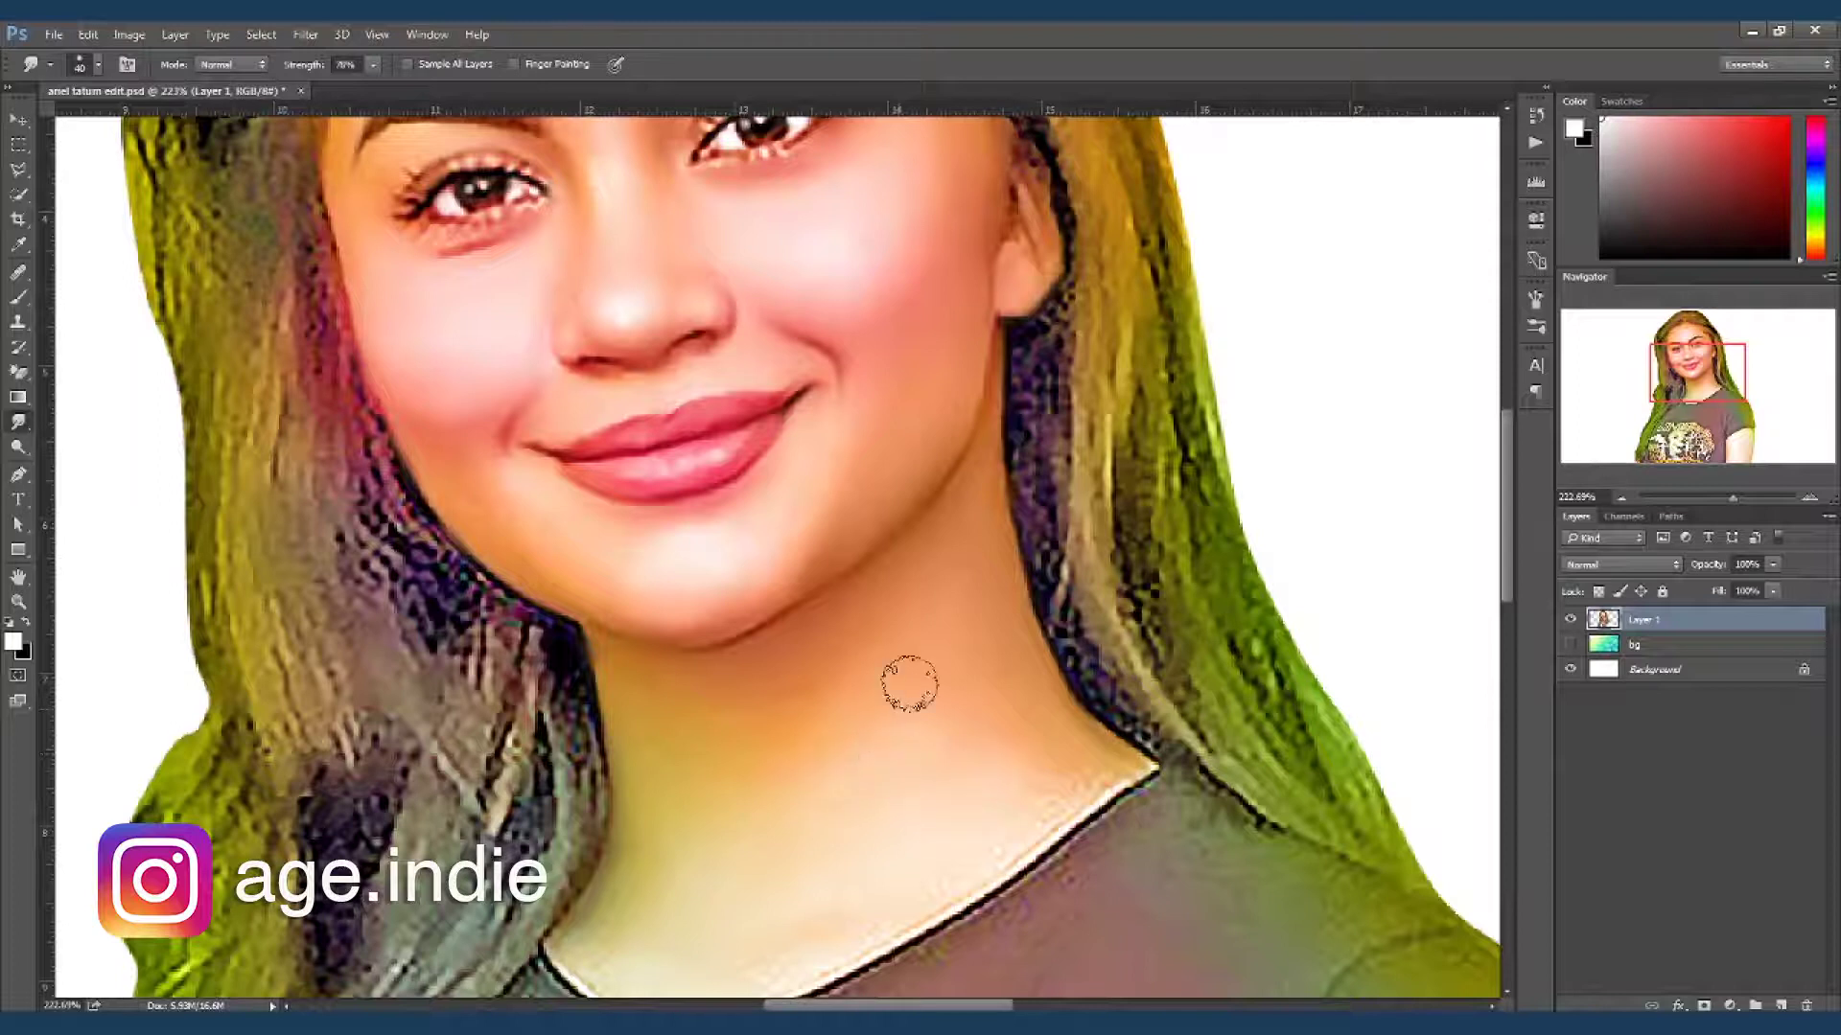
scroll(935, 759, "down", 2)
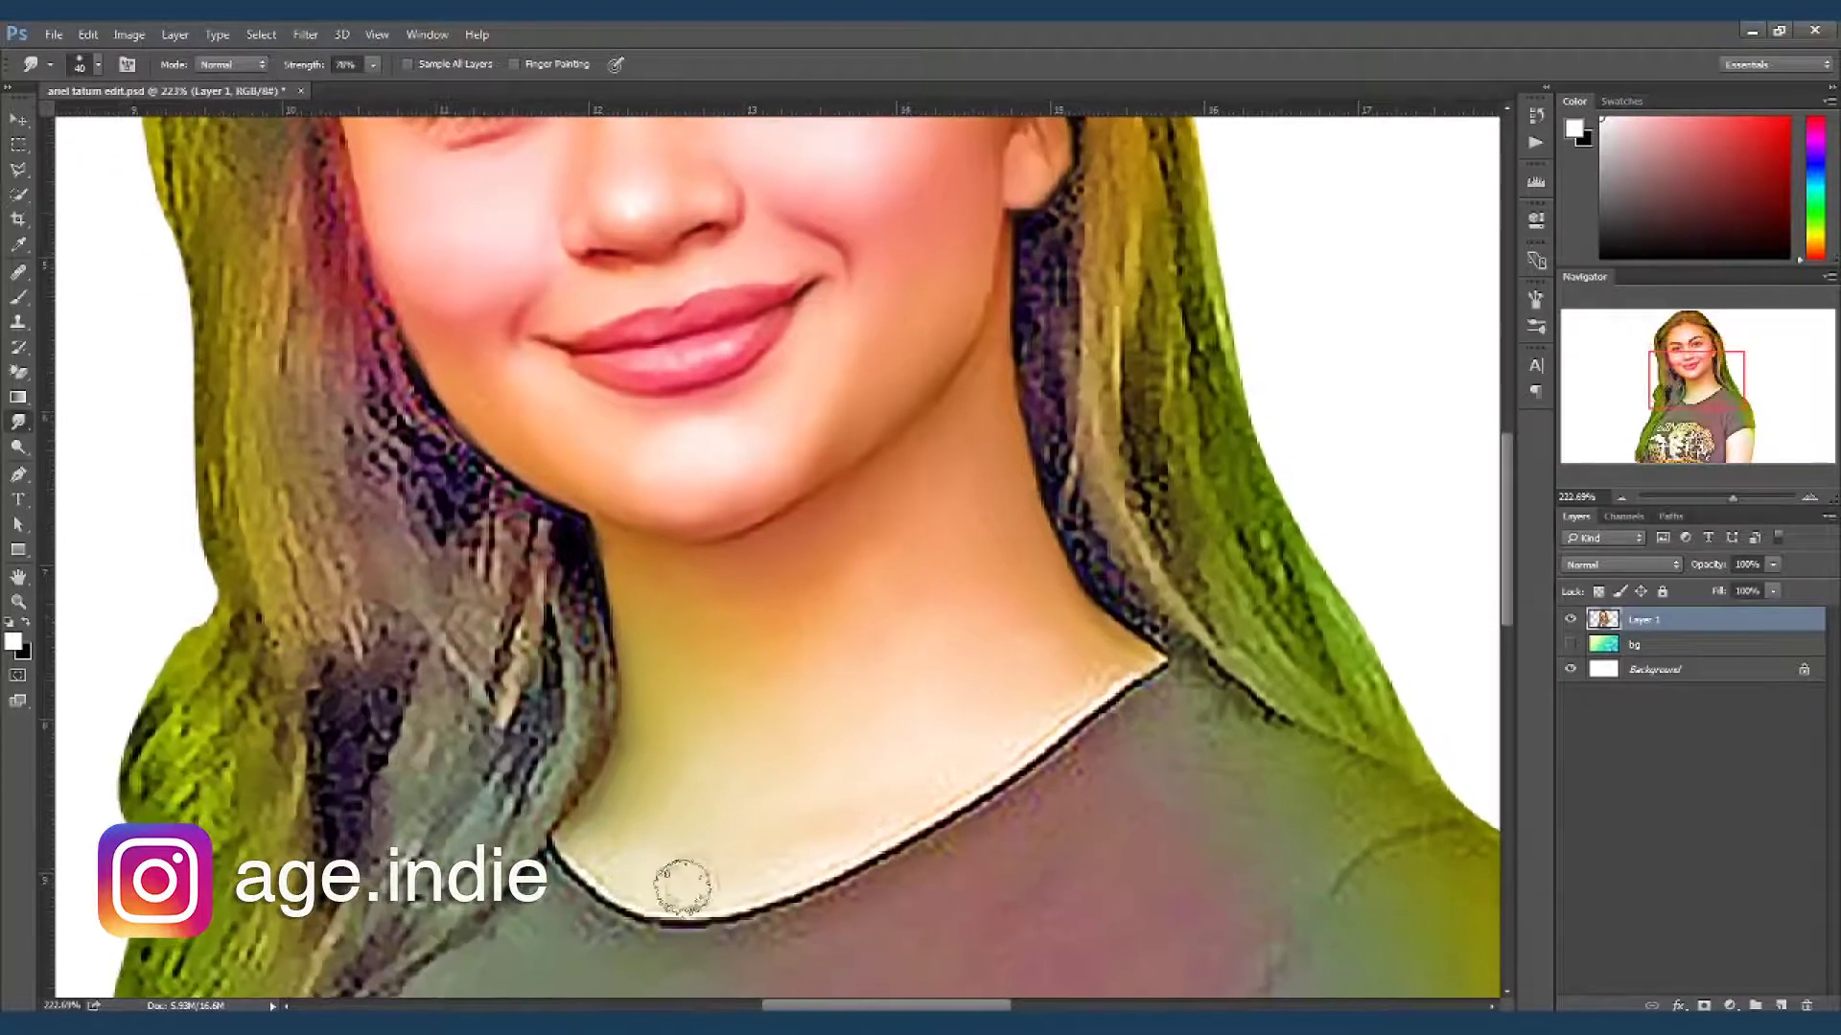
mouse_move(612, 869)
left_mouse_down()
mouse_move(787, 869)
mouse_move(1000, 750)
mouse_move(1077, 665)
left_mouse_up()
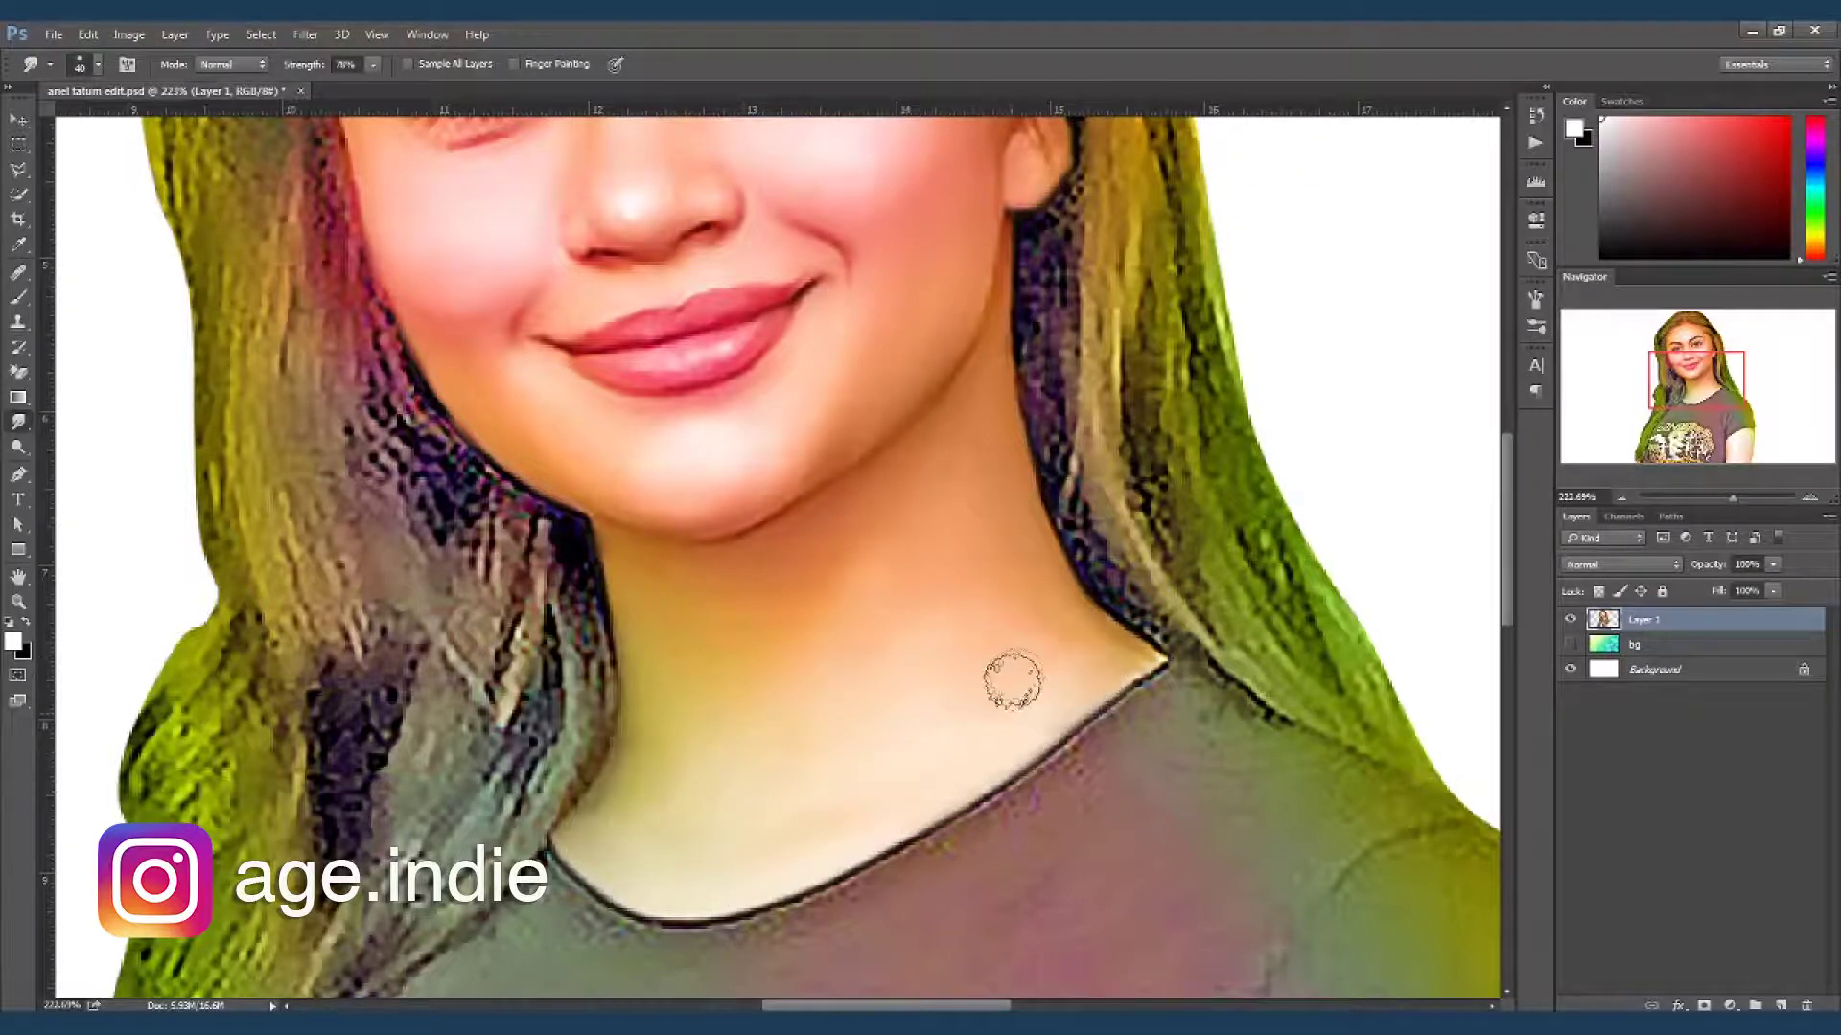
mouse_move(801, 751)
left_mouse_down()
mouse_move(719, 628)
mouse_move(879, 710)
mouse_move(758, 786)
left_mouse_up()
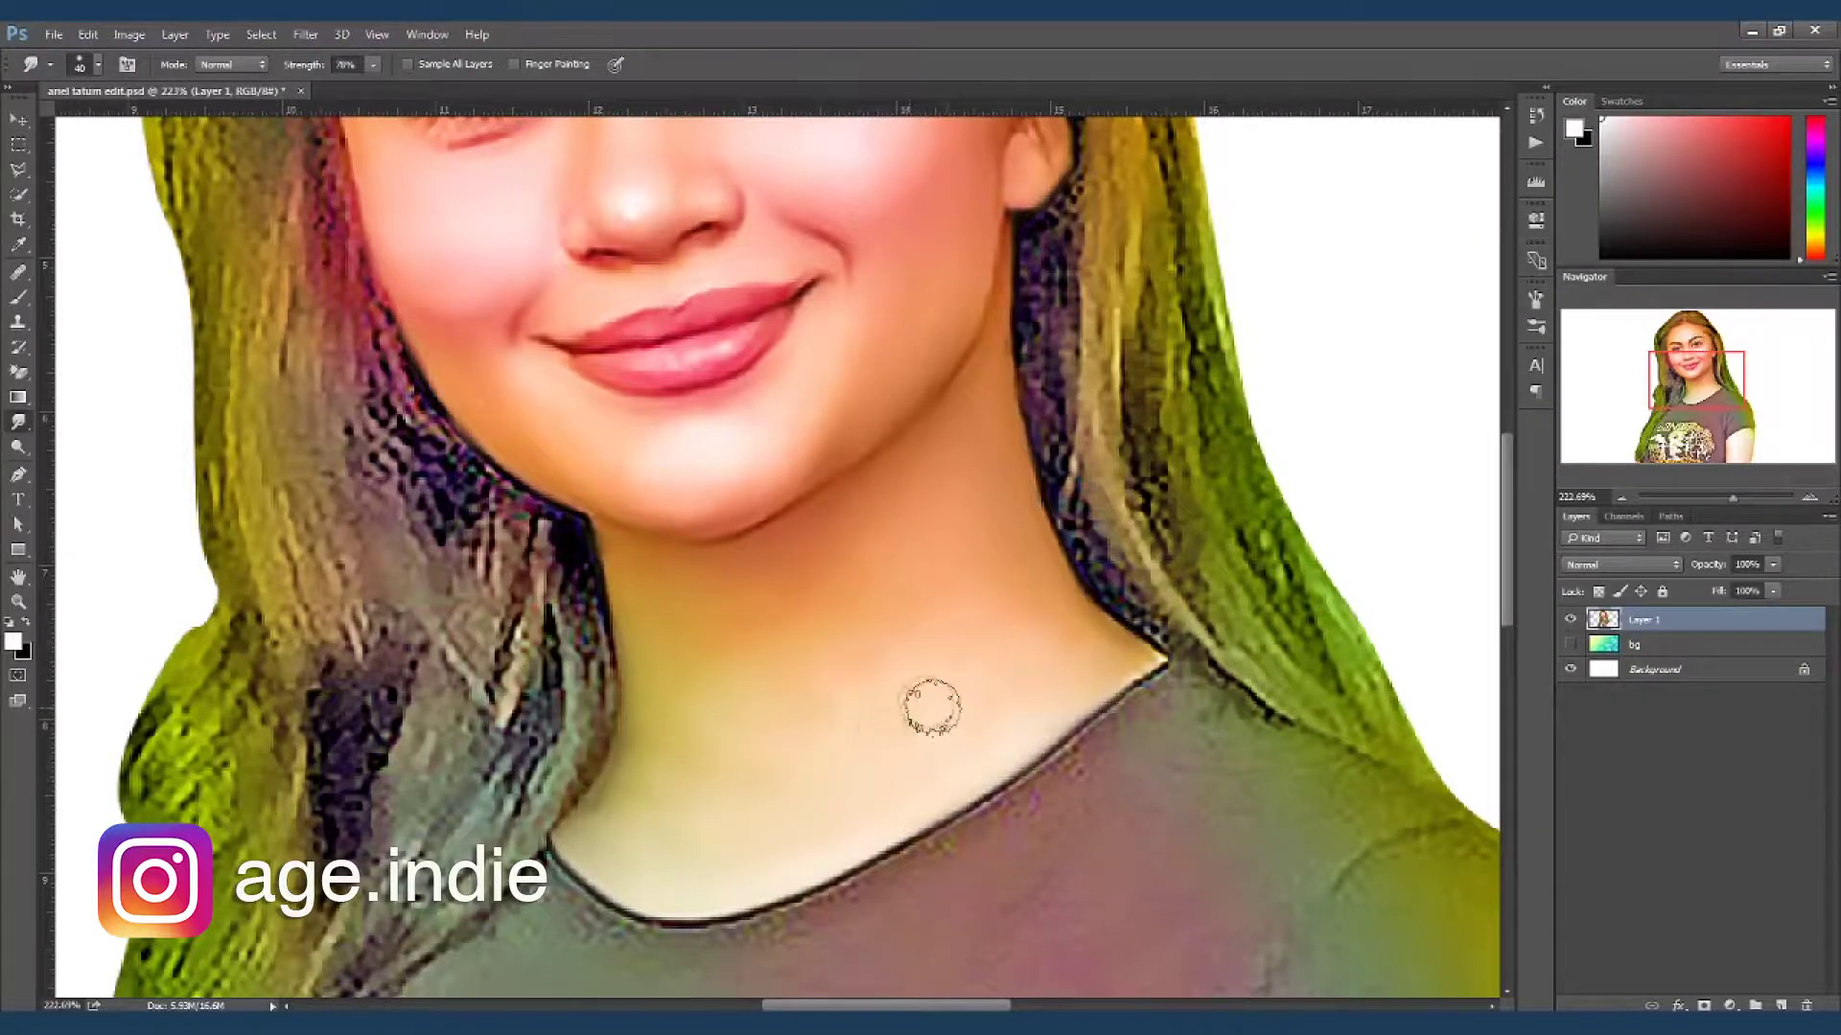
scroll(975, 748, "up", 3)
scroll(908, 806, "down", 2)
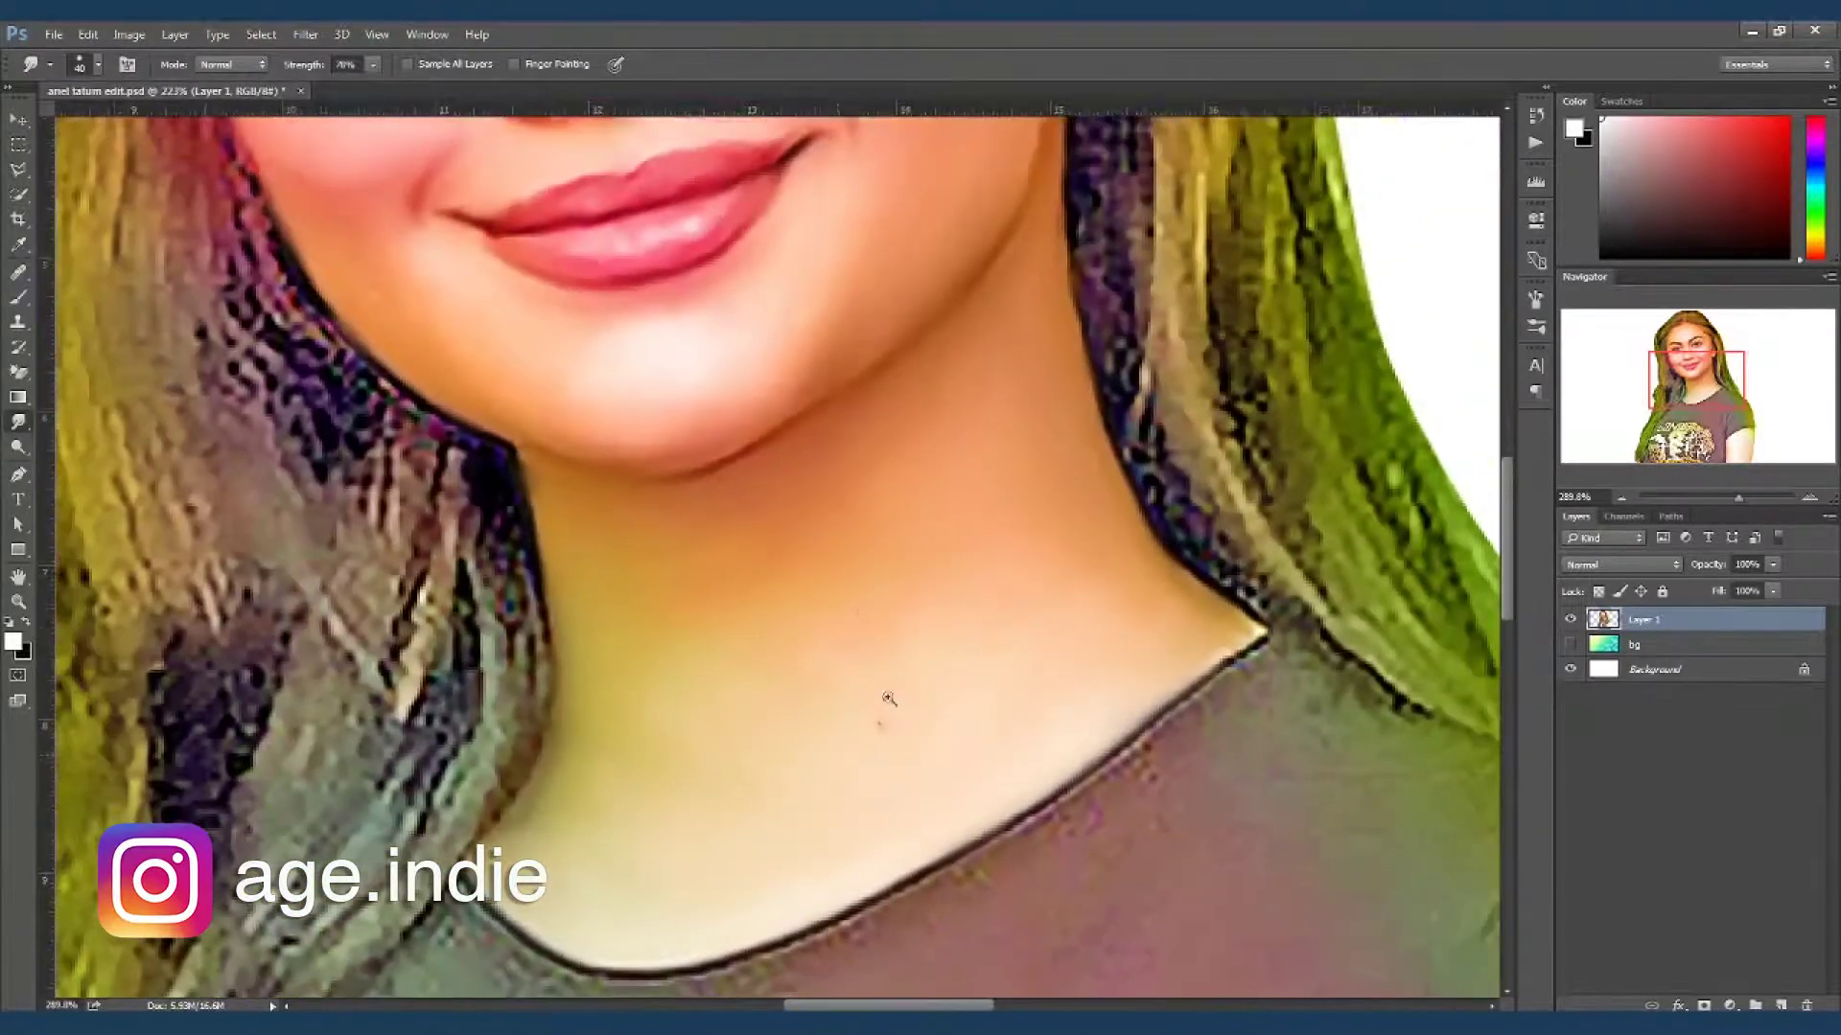
mouse_move(1118, 595)
left_mouse_down()
mouse_move(1080, 575)
mouse_move(1109, 616)
mouse_move(1095, 567)
left_mouse_up()
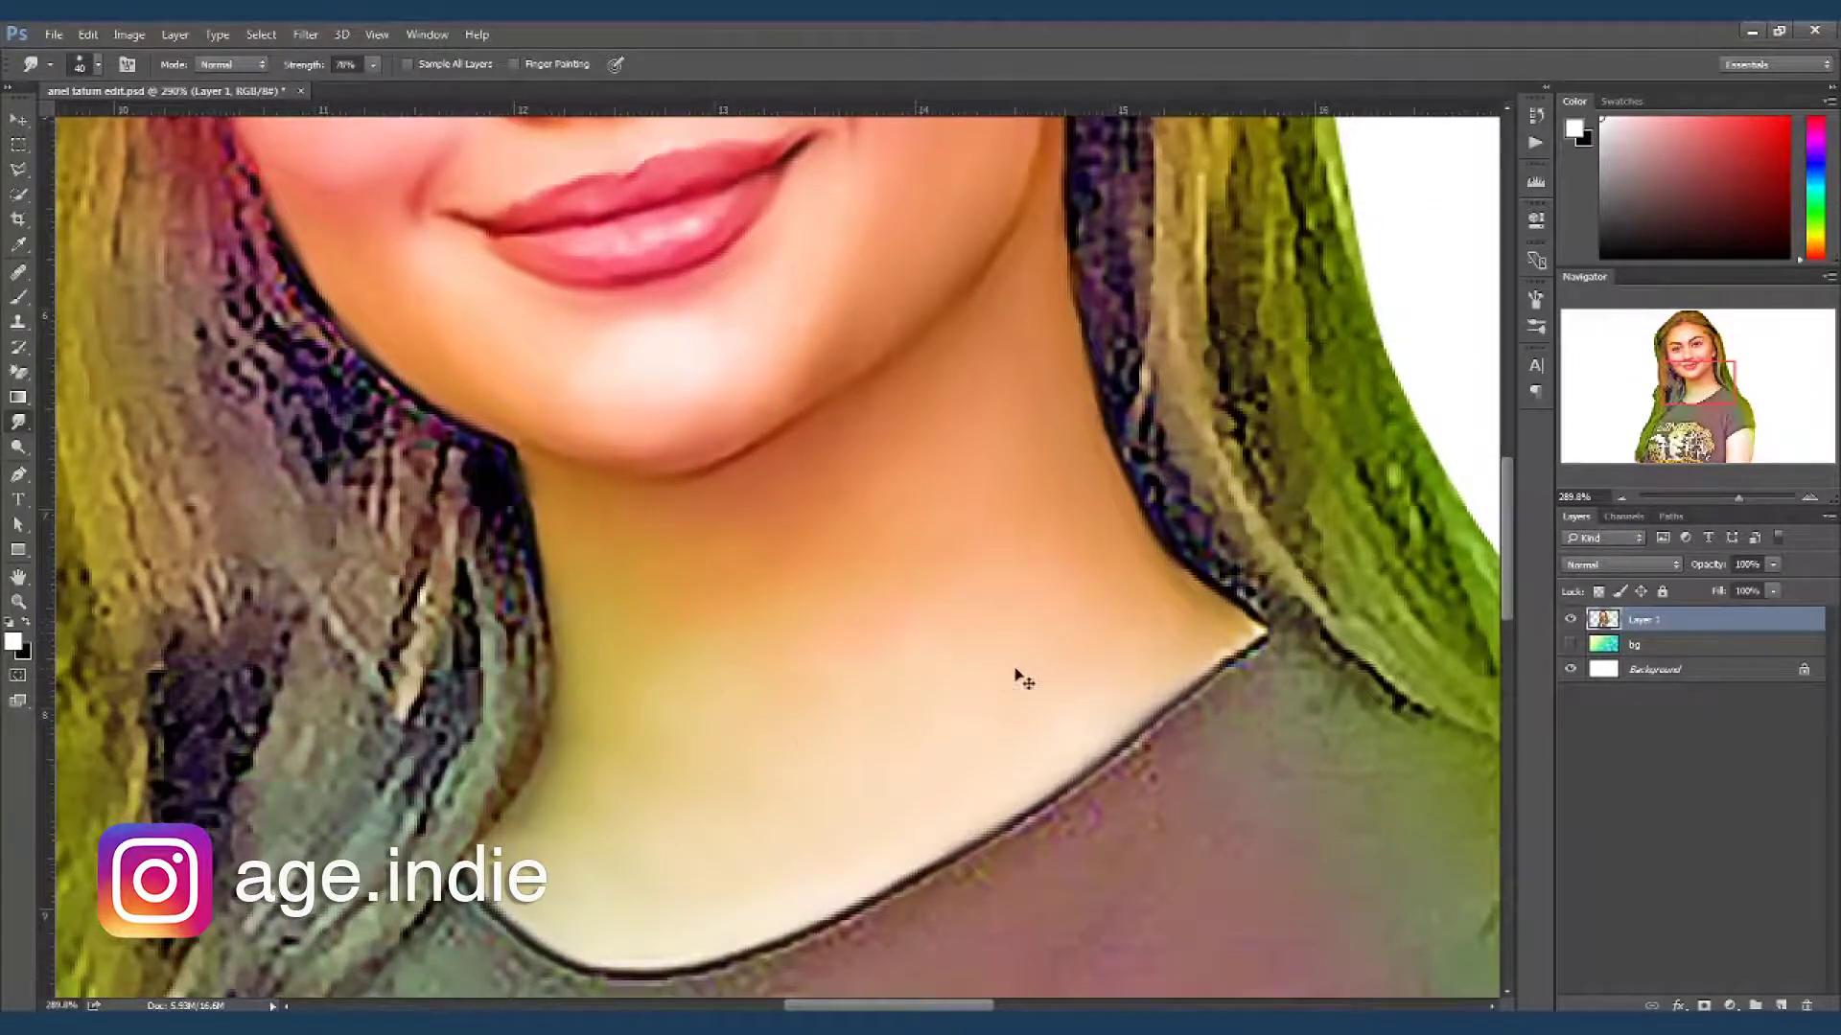
scroll(1019, 678, "down", 3)
scroll(915, 641, "down", 2)
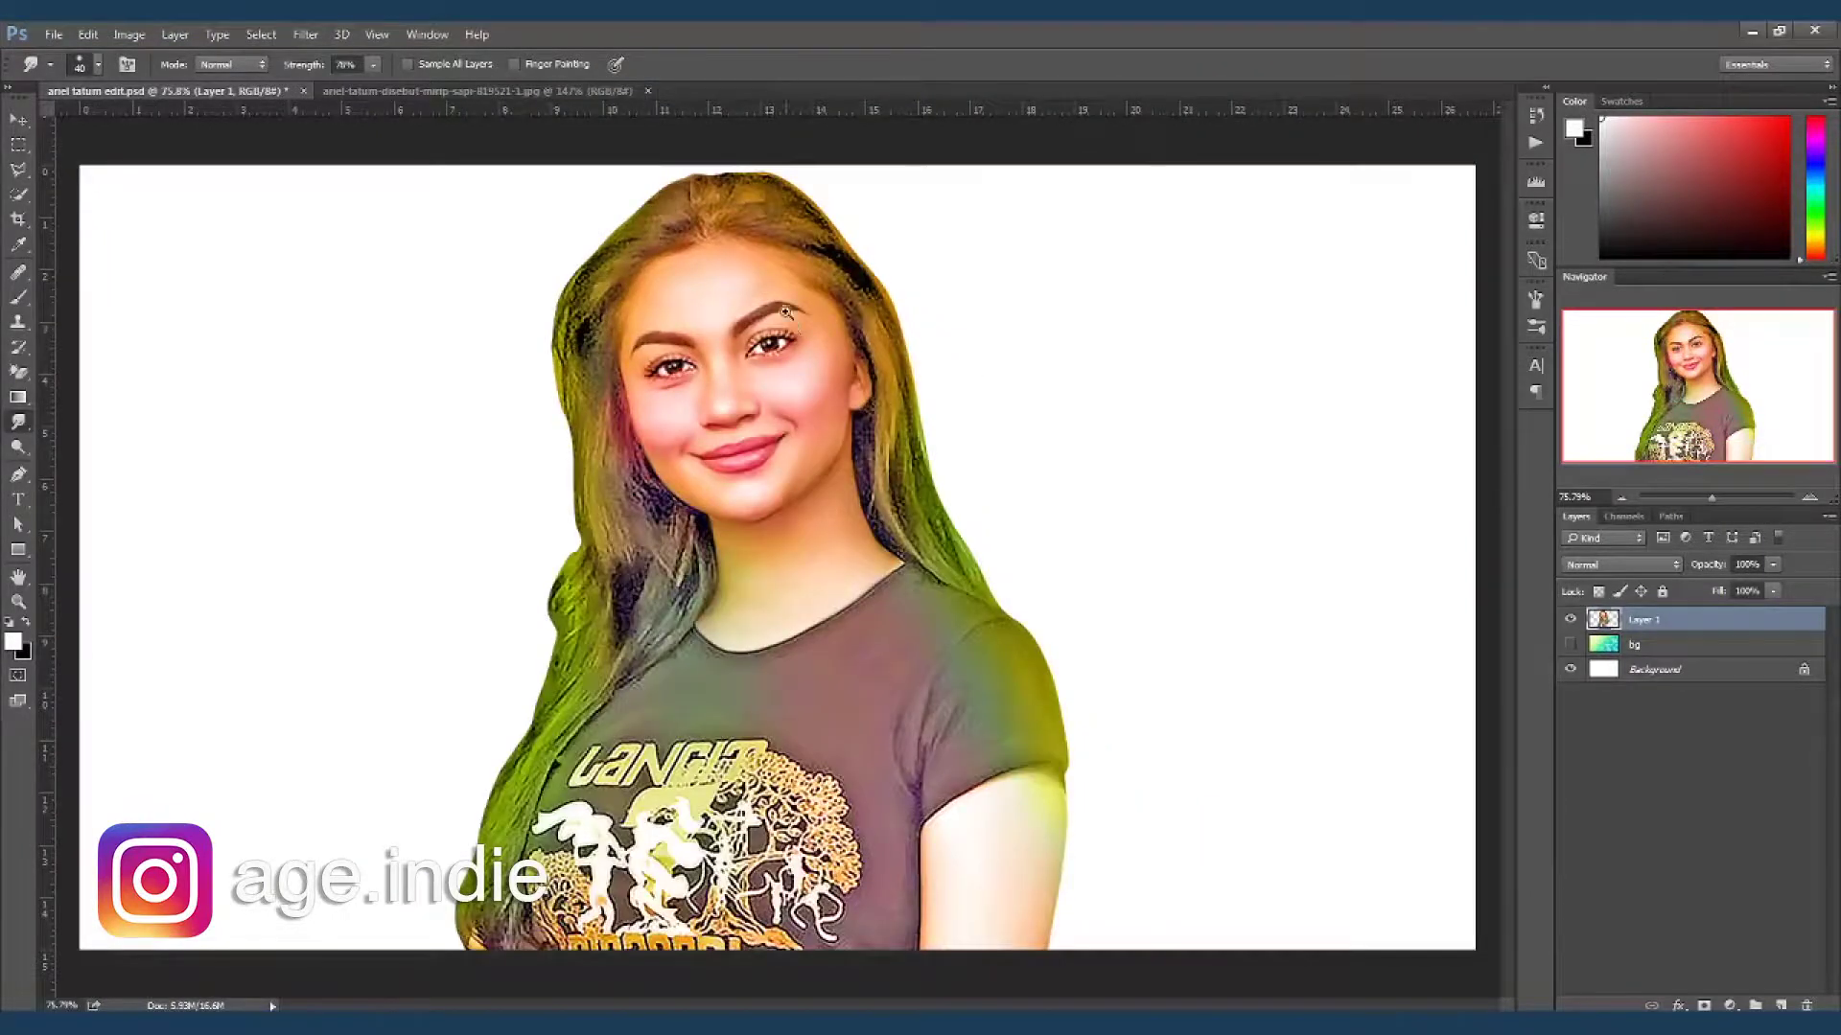
scroll(830, 379, "up", 4)
- Pick a different brush preset and set its size to 25
scroll(827, 498, "up", 1)
key("b")
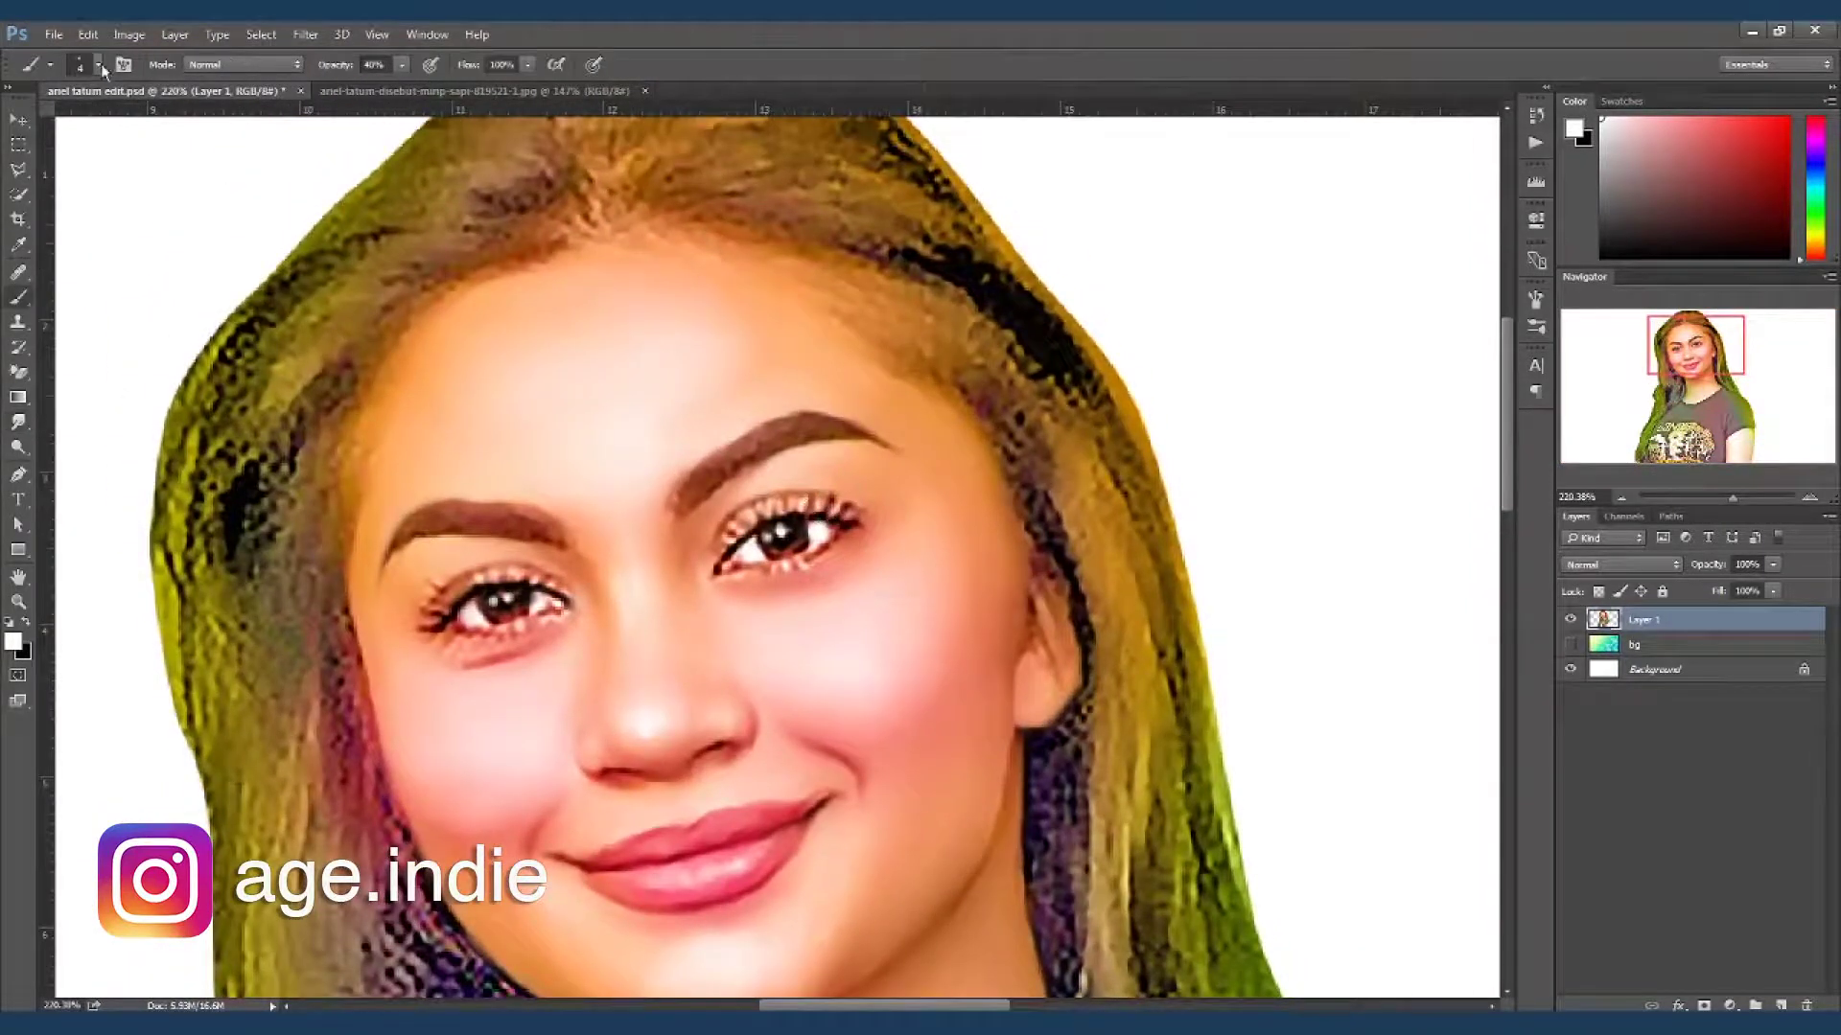
left_click(98, 64)
scroll(228, 389, "down", 5)
double_click(69, 858)
key("bracketleft")
key("bracketleft")
key("bracketleft")
key("bracketleft")
key("bracketleft")
key("bracketleft")
key("bracketleft")
key("bracketleft")
key("bracketleft")
- Smudge the eyebrow's inner end, lower and upper edges to feather them
key("r")
scroll(703, 524, "up", 3, "alt")
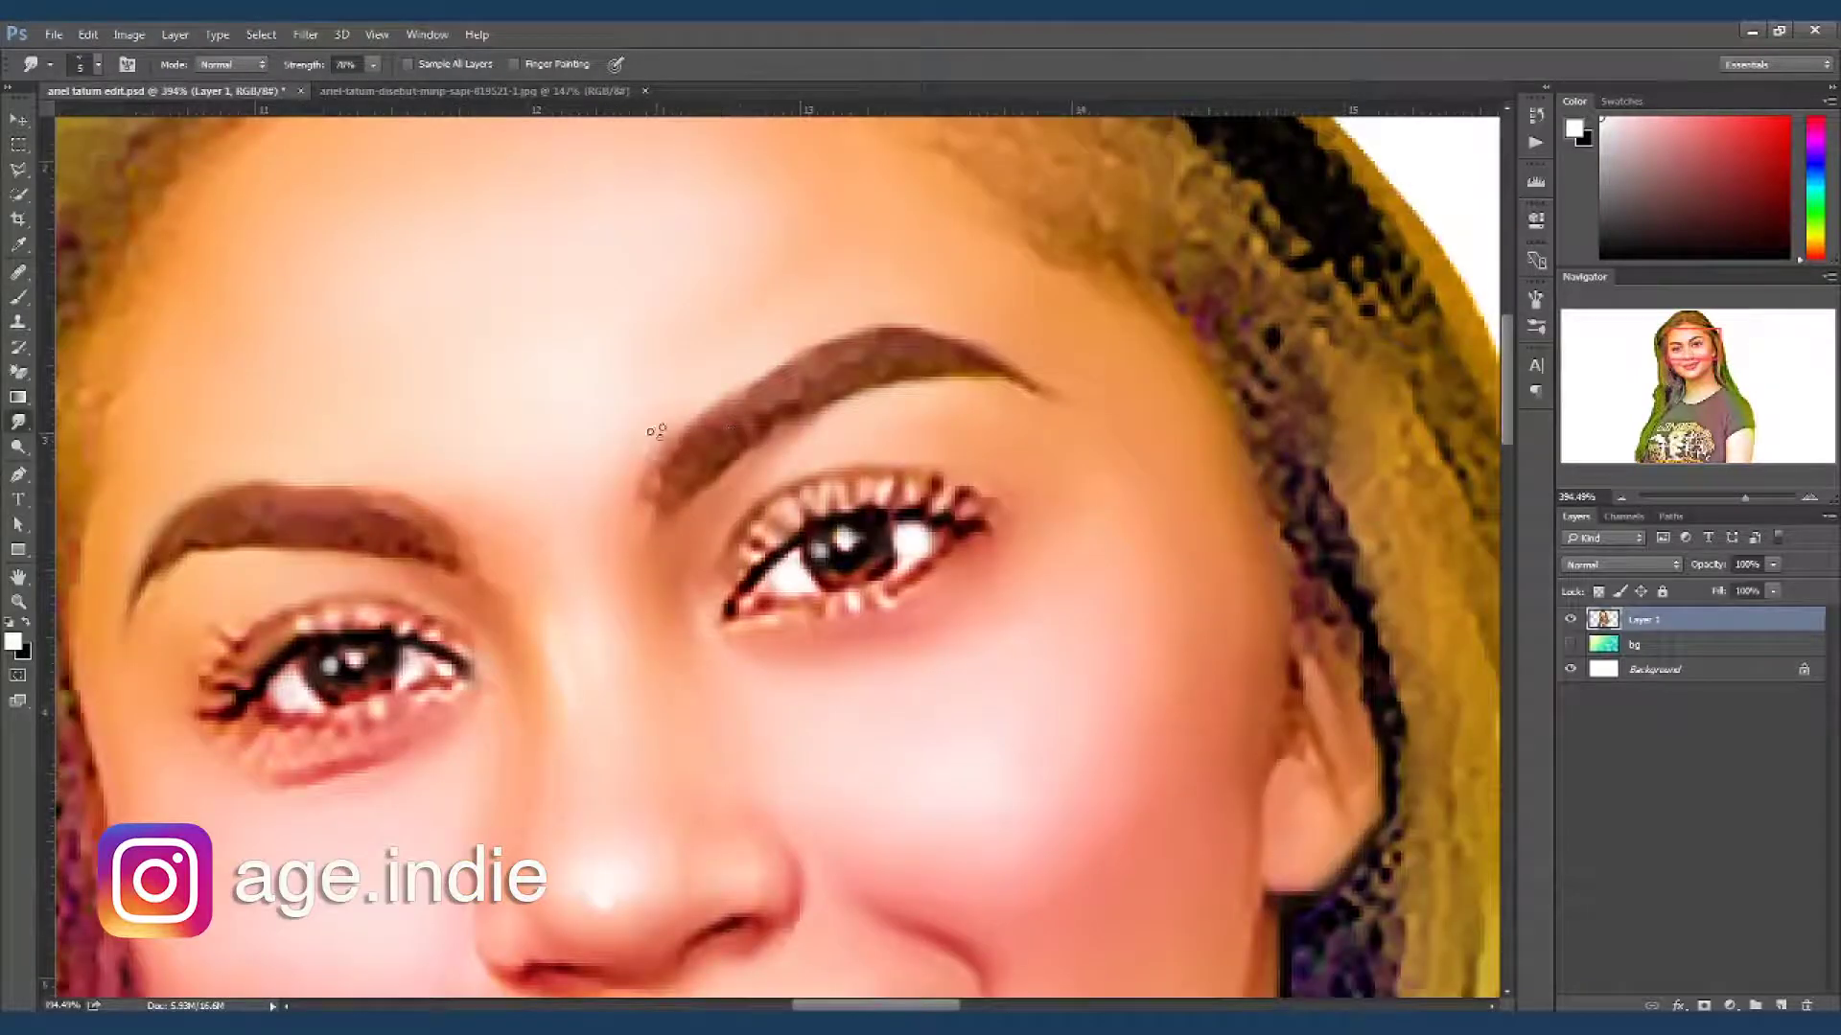
mouse_move(655, 431)
left_mouse_down()
mouse_move(693, 396)
mouse_move(637, 484)
mouse_move(791, 339)
mouse_move(926, 316)
mouse_move(977, 340)
left_mouse_up()
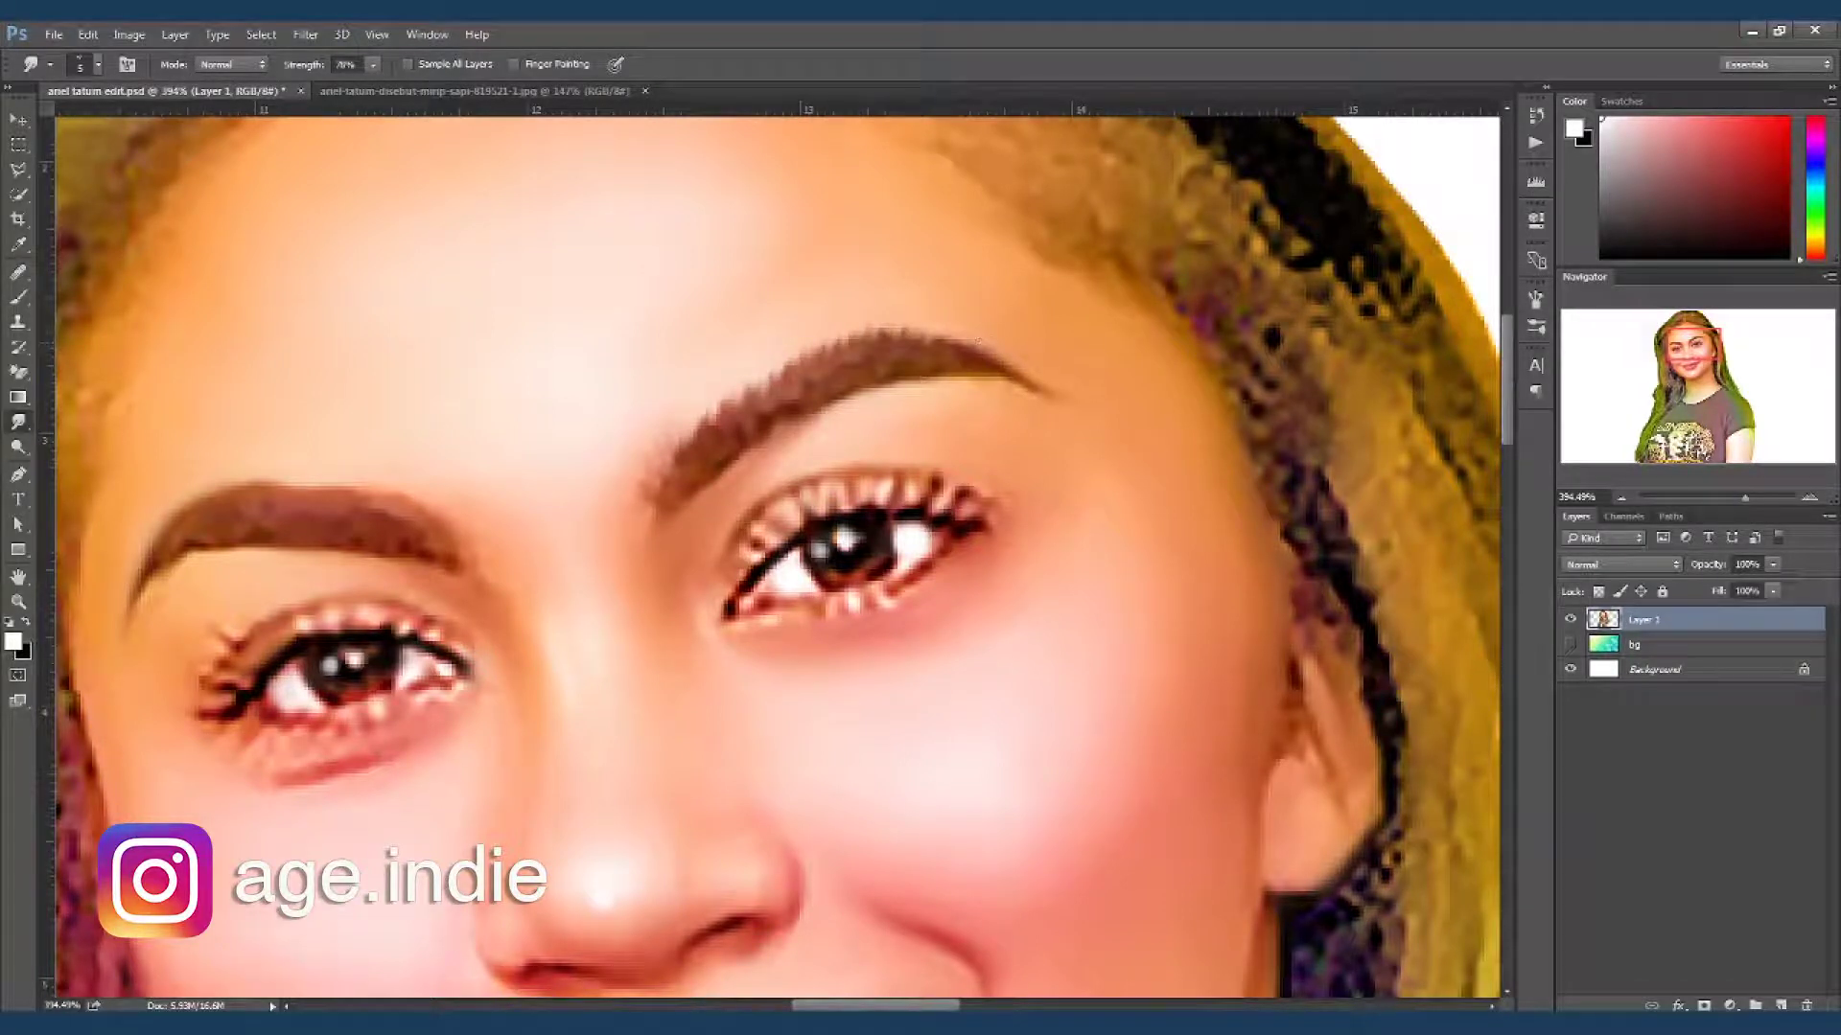
mouse_move(688, 462)
left_mouse_down()
mouse_move(811, 393)
mouse_move(971, 372)
mouse_move(952, 334)
left_mouse_up()
mouse_move(759, 424)
left_mouse_down()
mouse_move(736, 464)
mouse_move(779, 422)
left_mouse_up()
left_click_drag(982, 353, 971, 352)
left_click_drag(402, 522, 381, 513)
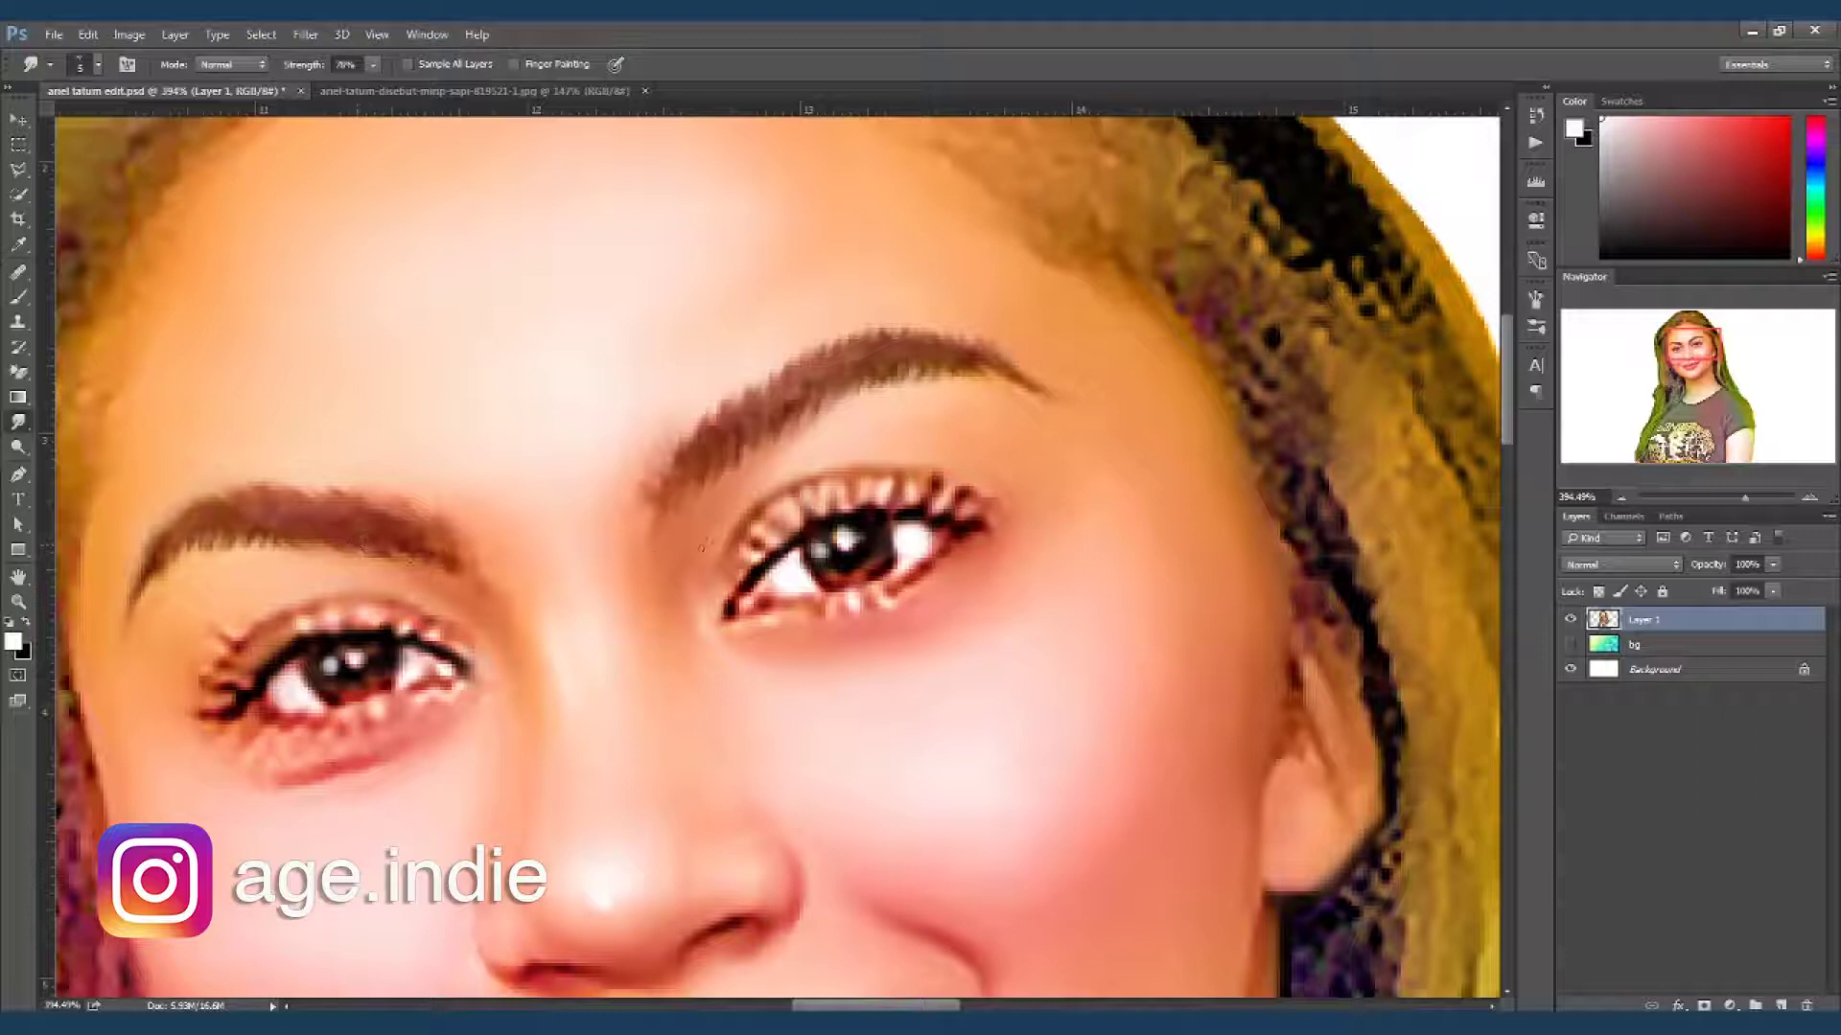
- Blend the dark hair band into the forehead with the Smudge tool
scroll(1134, 350, "down", 2)
scroll(1101, 423, "down", 2)
scroll(973, 513, "down", 1)
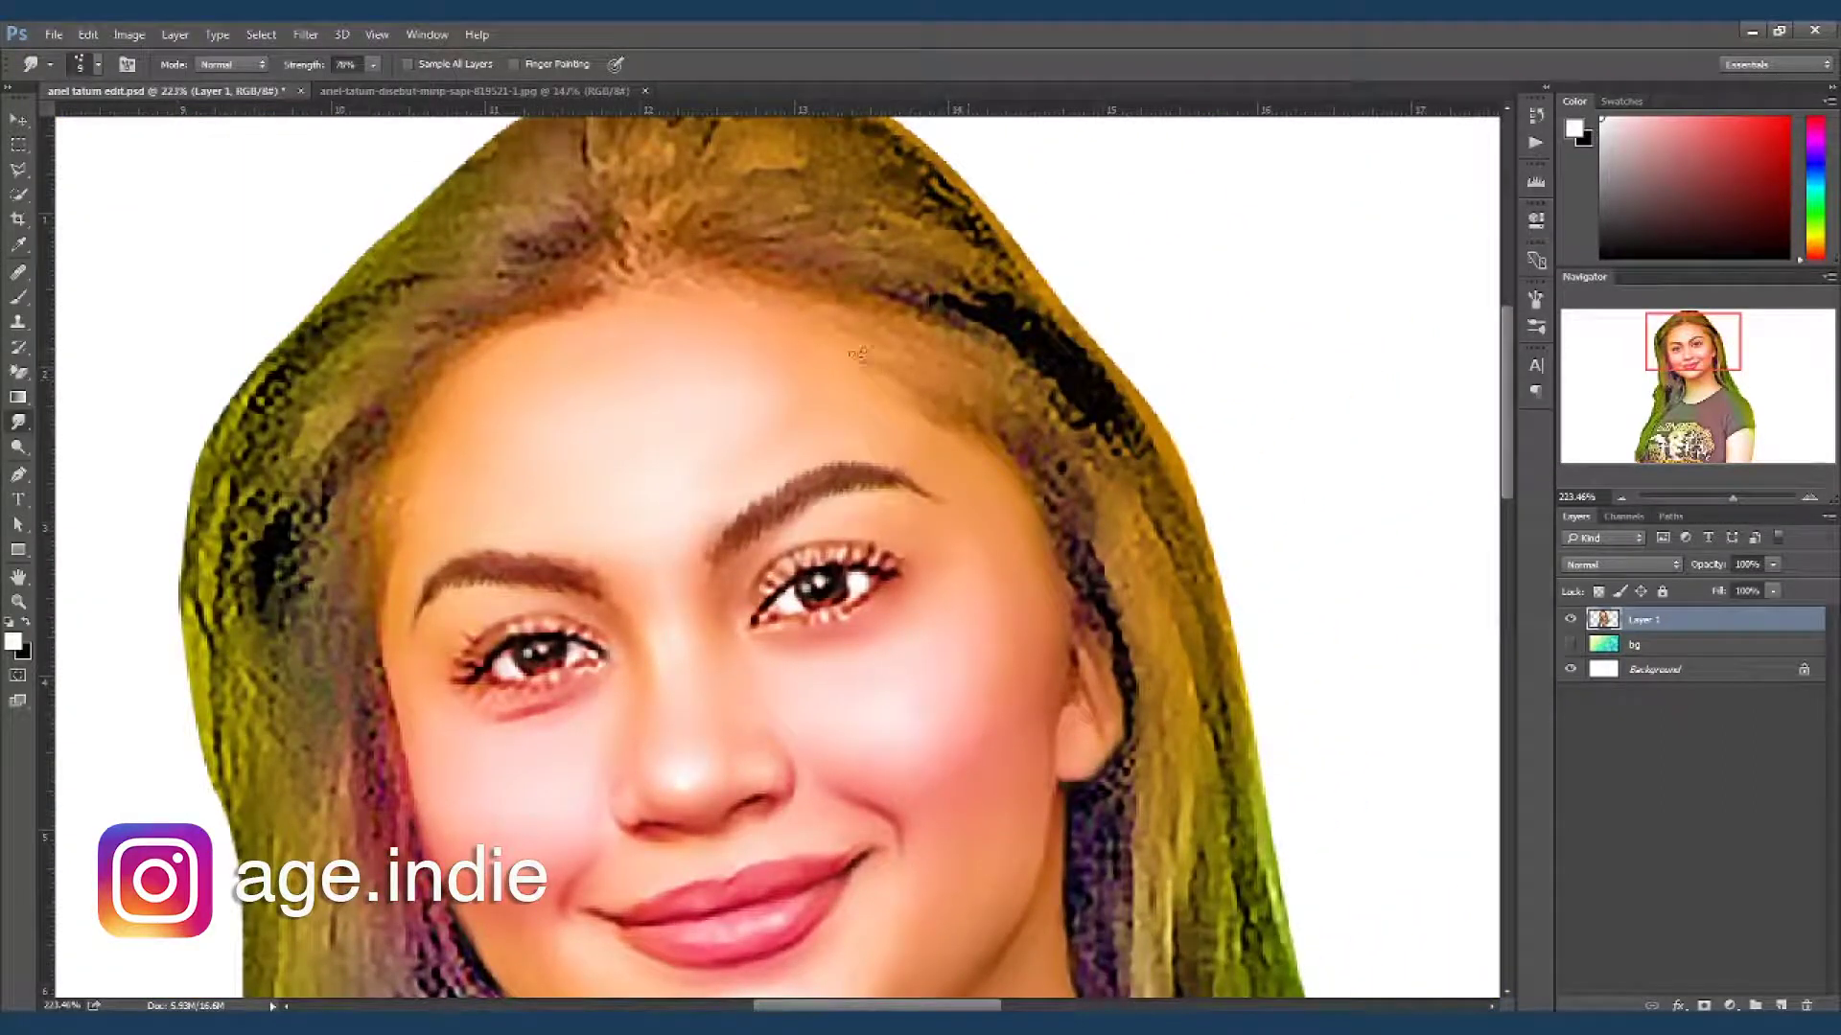
mouse_move(944, 317)
left_mouse_down()
mouse_move(815, 309)
mouse_move(801, 292)
mouse_move(824, 278)
left_mouse_up()
scroll(1069, 422, "down", 2)
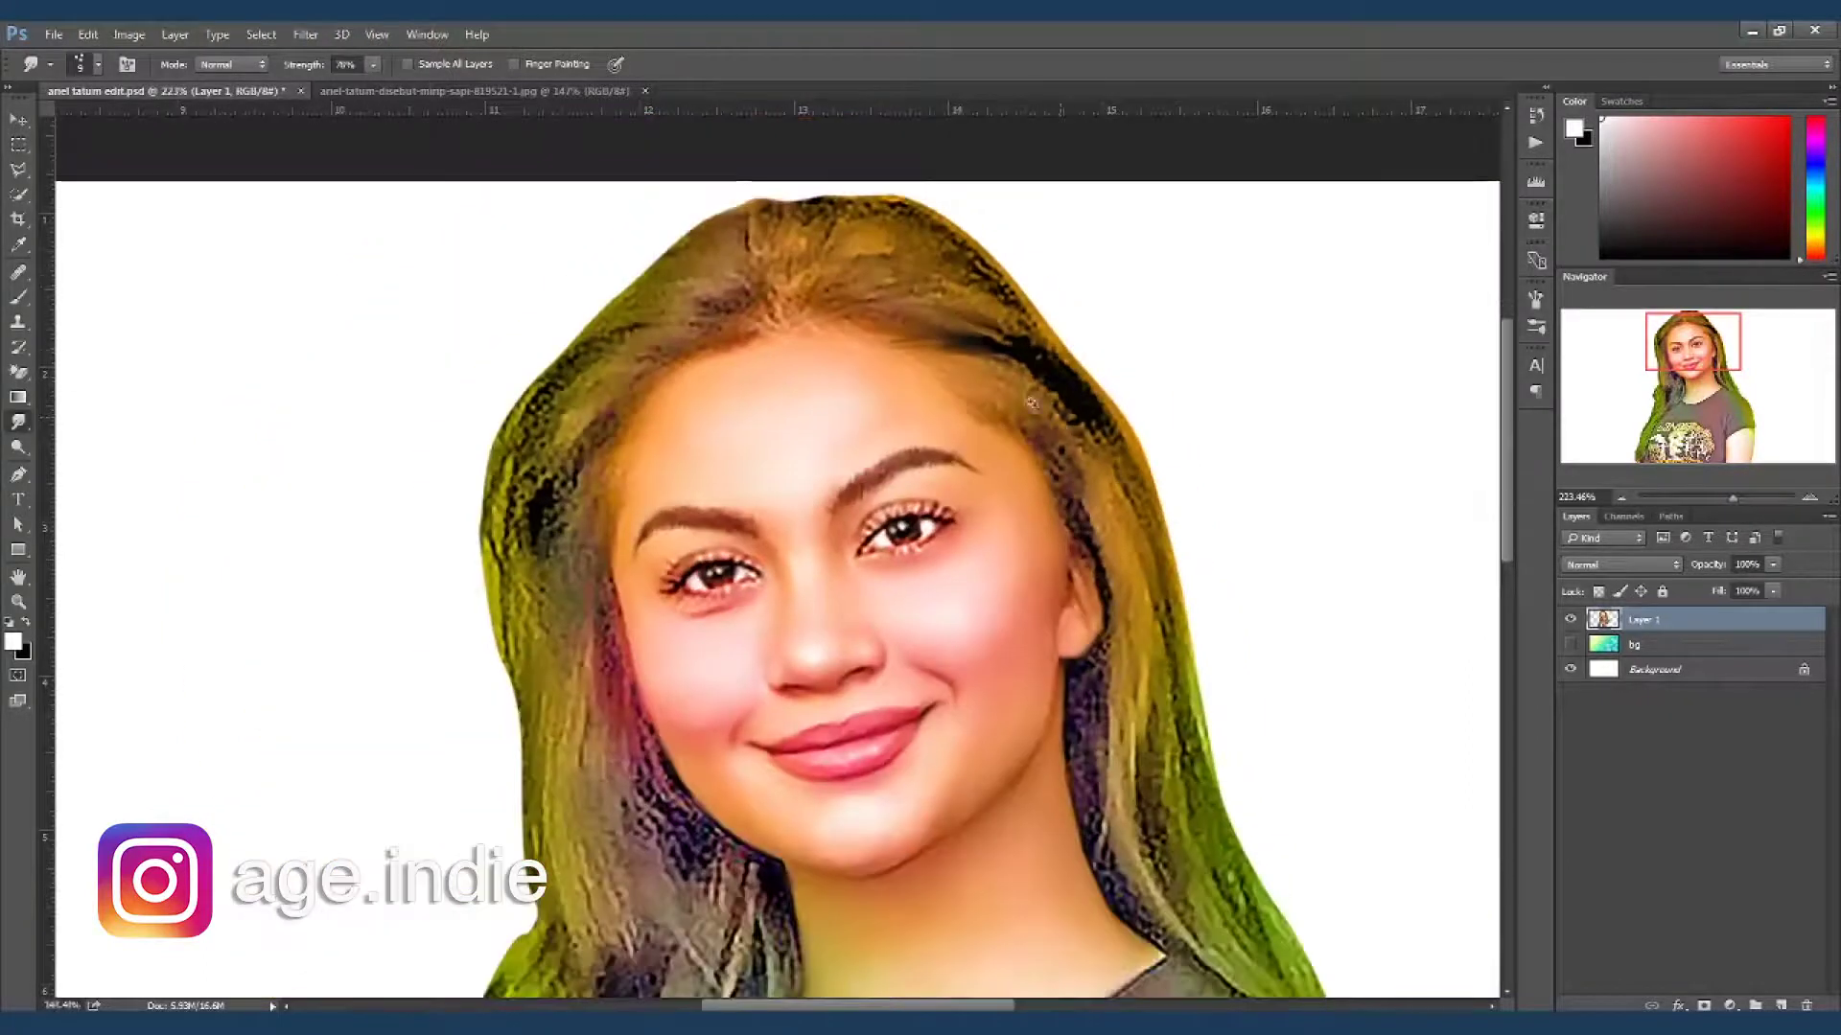
scroll(1045, 422, "down", 1)
- Set up a large soft brush at size 50 with black paint
key("b")
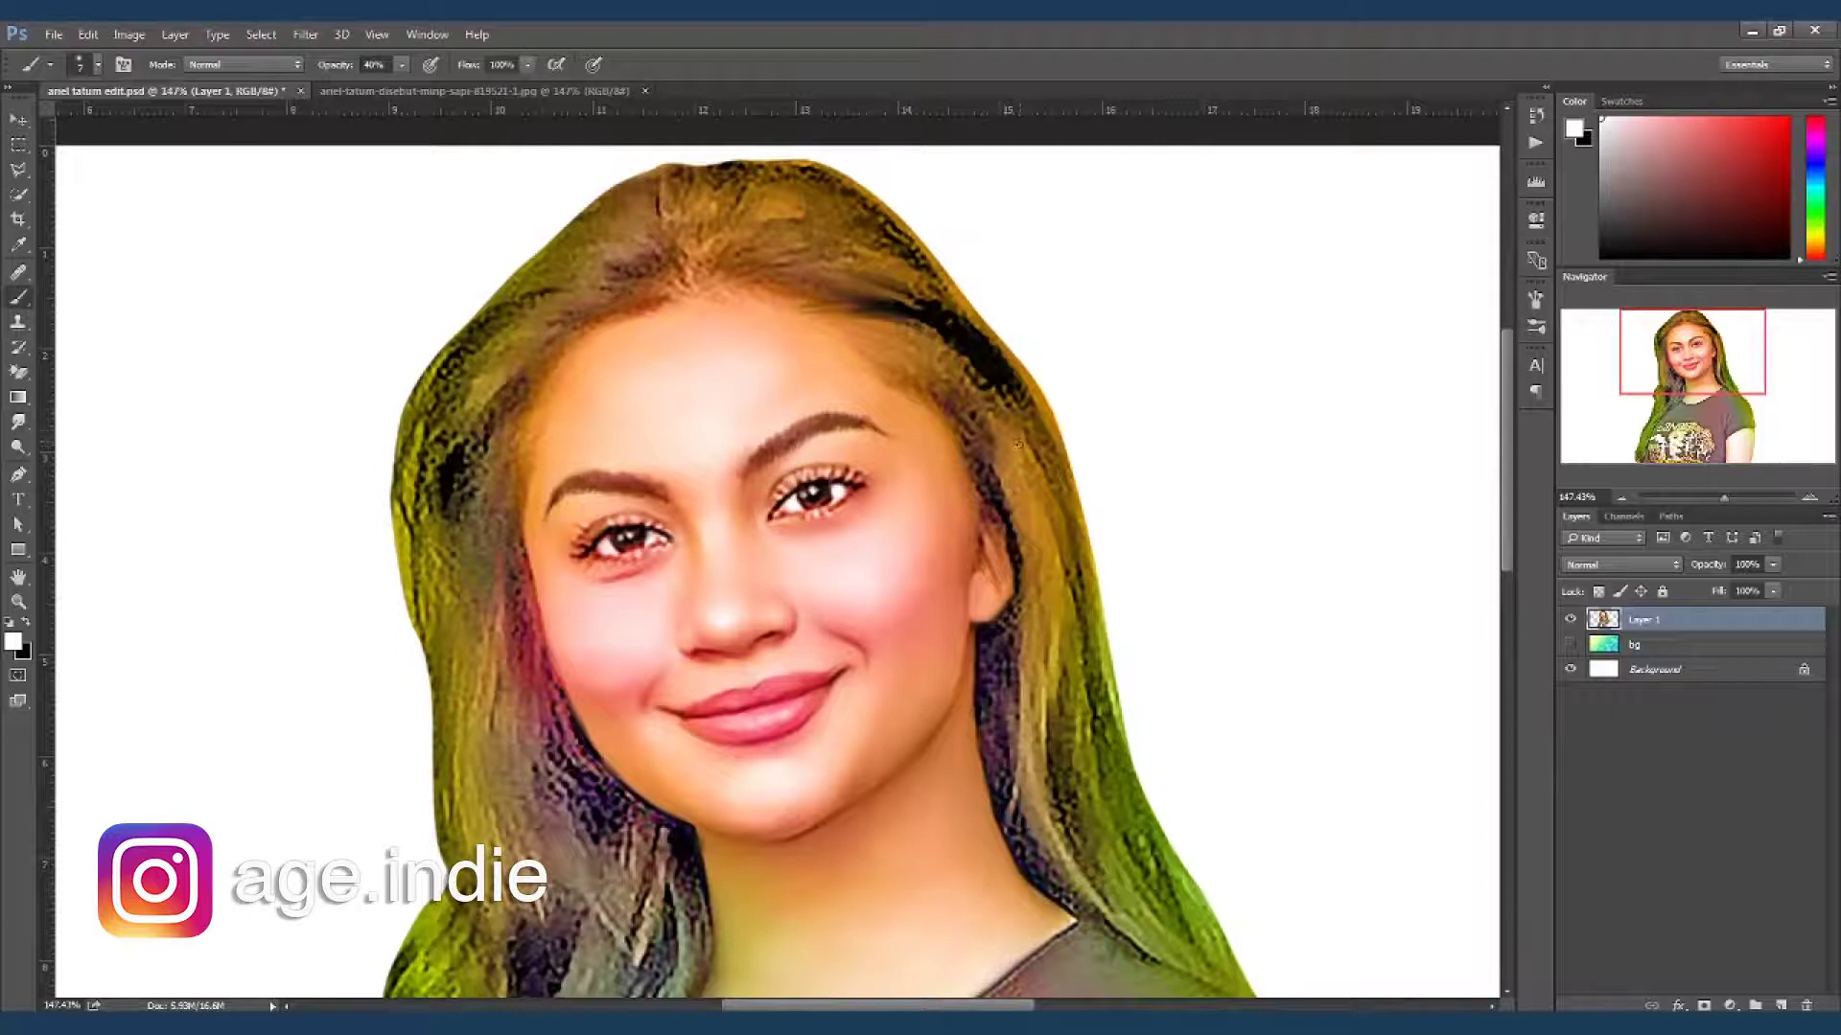
left_click(96, 64)
scroll(144, 479, "down", 10)
scroll(143, 480, "down", 10)
double_click(125, 825)
key("bracketleft")
key("bracketleft")
key("bracketleft")
key("x")
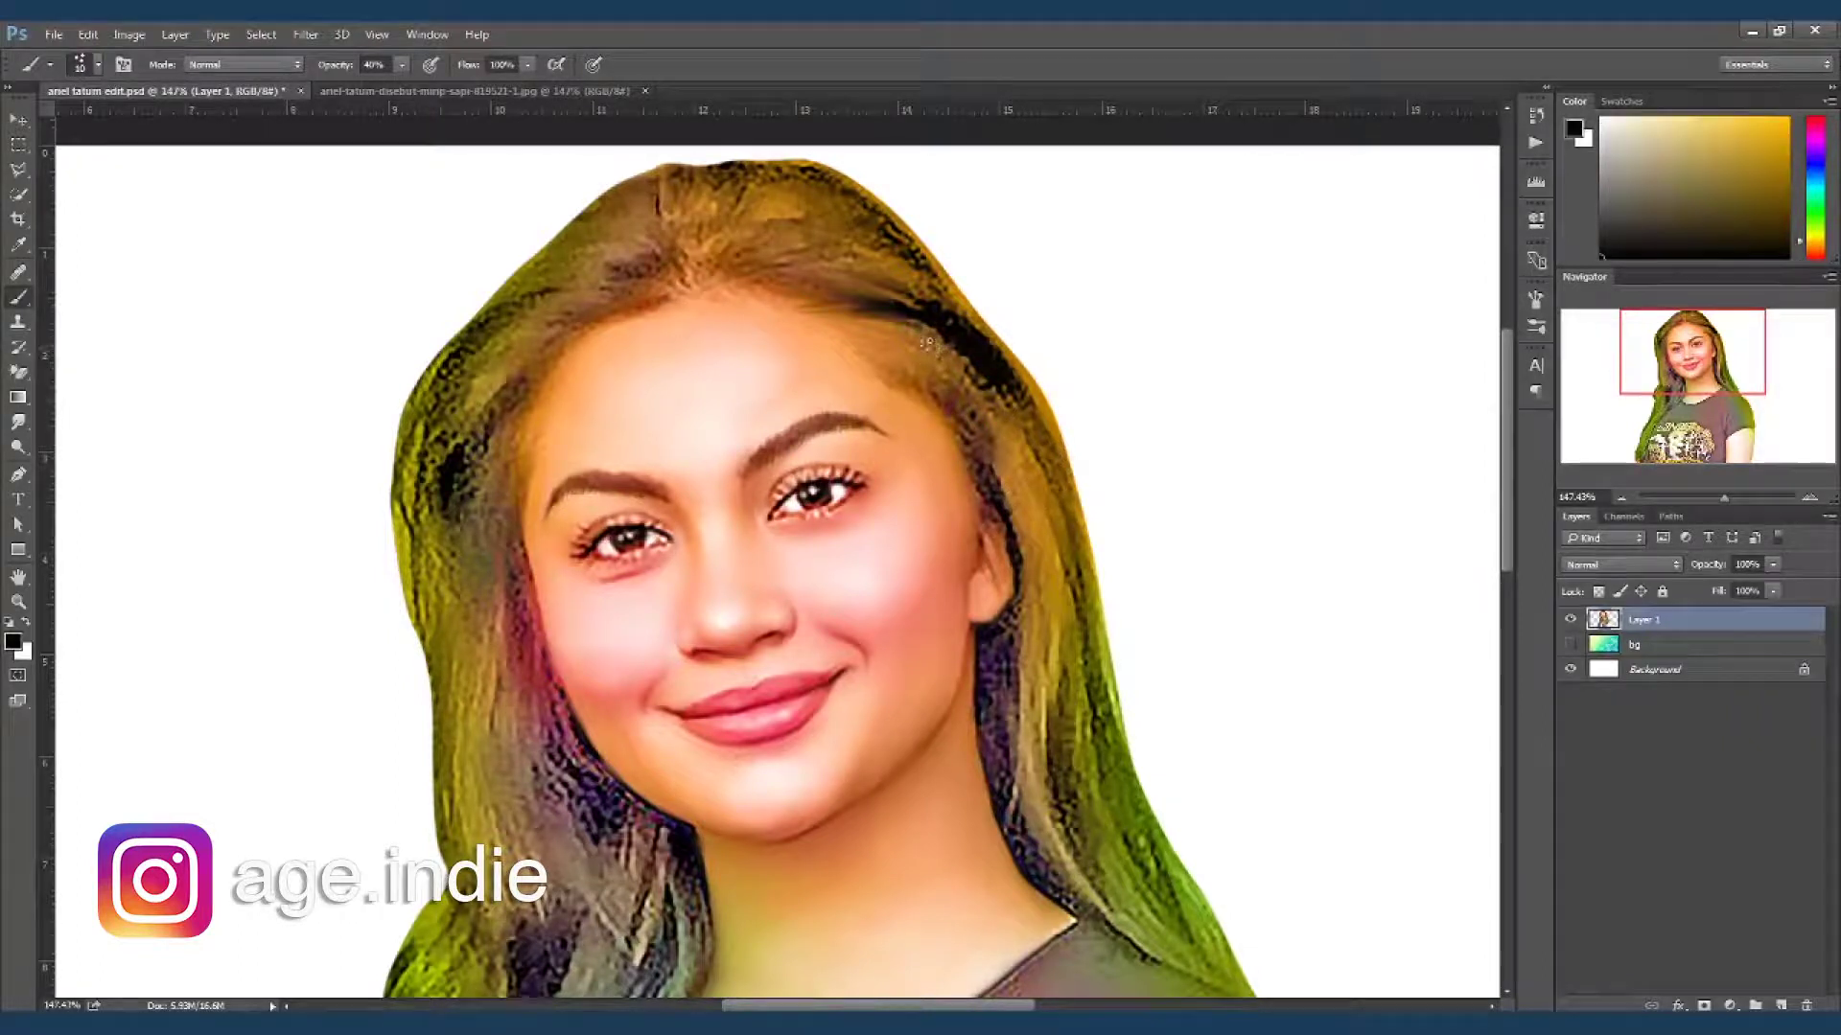
- Darken the hair at the crown and down the right side of the face and neck
left_click_drag(992, 422, 910, 341)
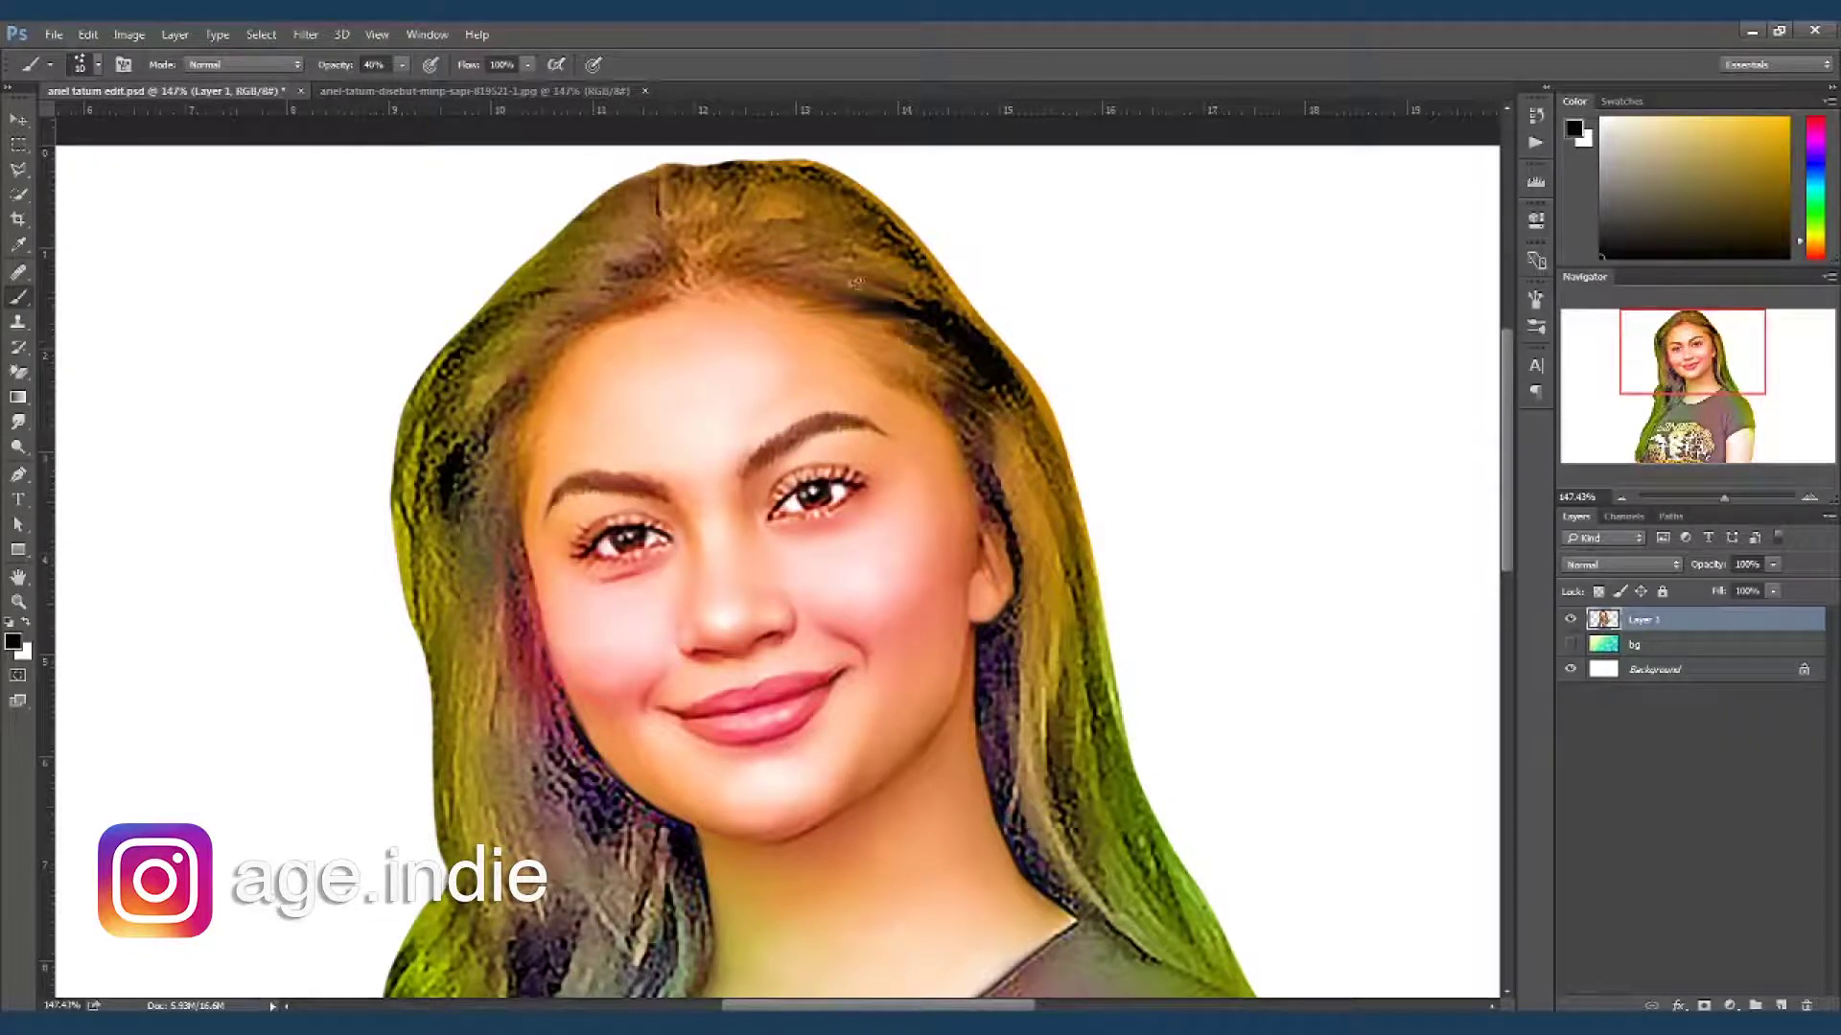
mouse_move(867, 277)
left_mouse_down()
mouse_move(785, 256)
mouse_move(844, 239)
mouse_move(698, 180)
mouse_move(667, 187)
left_mouse_up()
left_click_drag(723, 241, 791, 190)
mouse_move(696, 224)
left_mouse_down()
mouse_move(710, 196)
mouse_move(895, 286)
left_mouse_up()
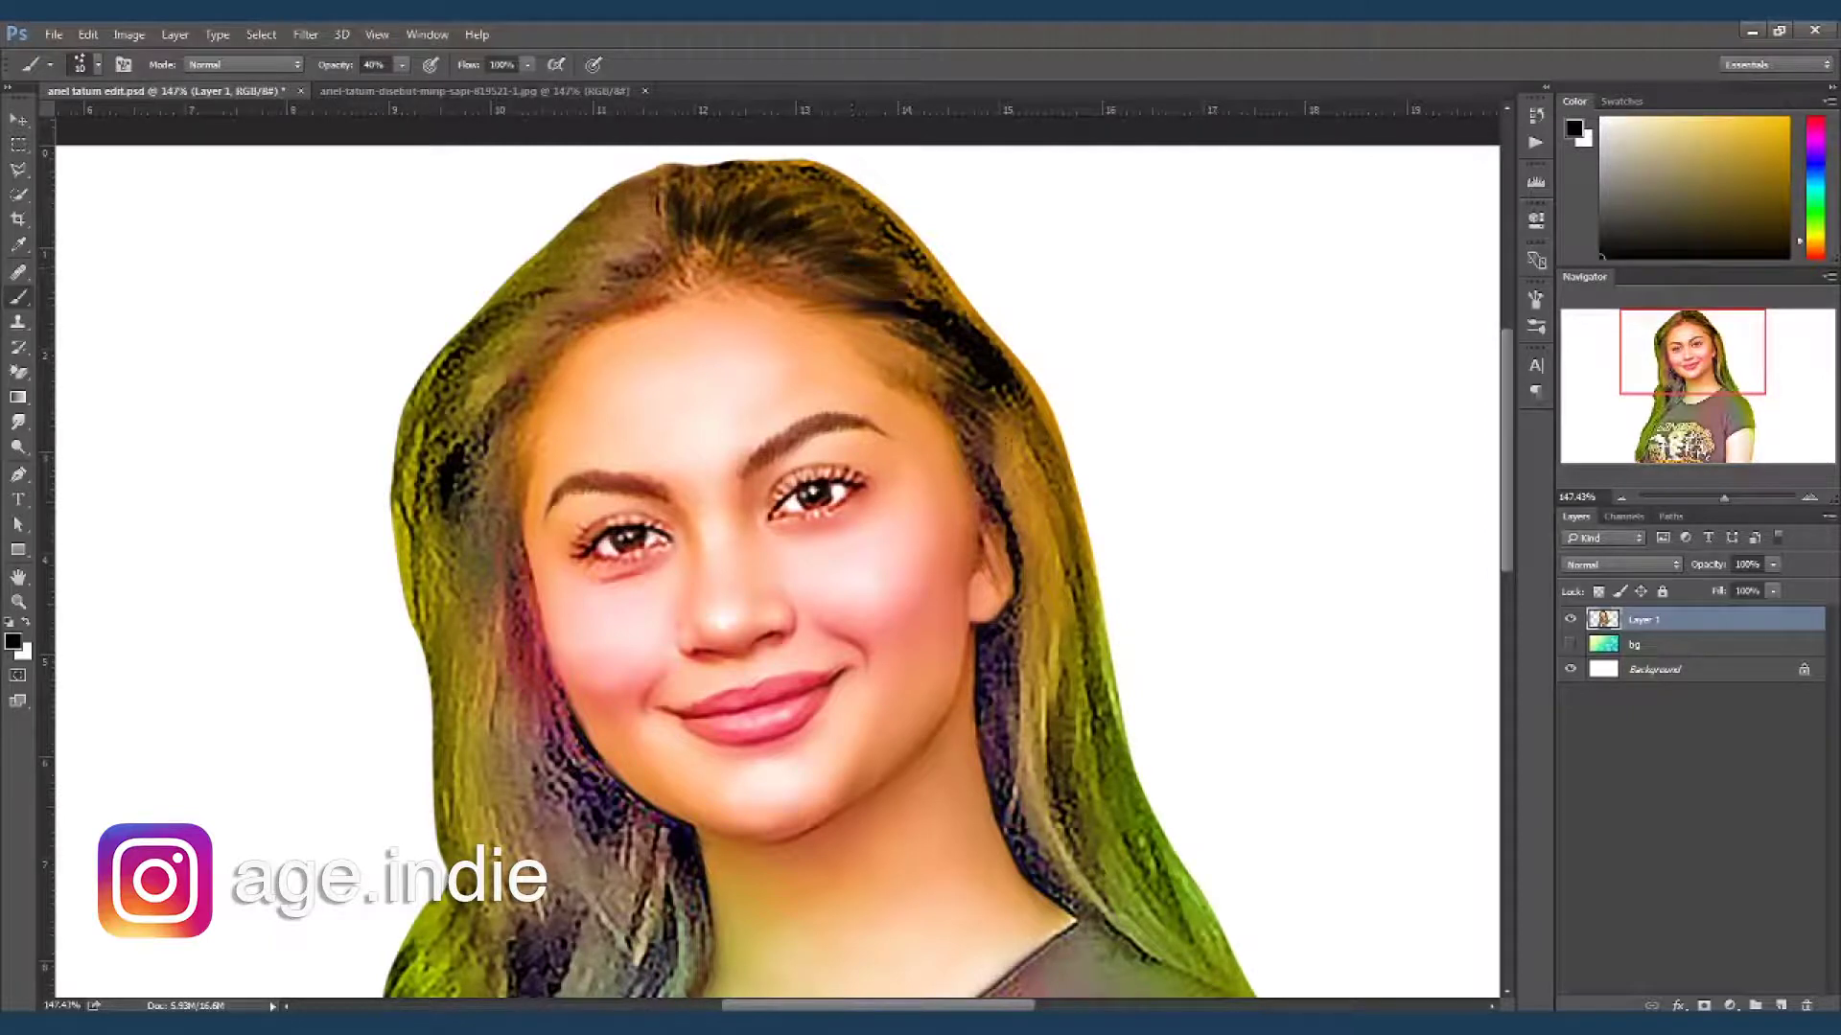
left_click_drag(992, 441, 1021, 683)
left_click_drag(1021, 599, 1012, 757)
left_click_drag(1007, 691, 1017, 843)
mouse_move(1009, 443)
left_mouse_down()
mouse_move(1026, 575)
mouse_move(973, 380)
left_mouse_up()
left_click_drag(1054, 556, 1055, 714)
mouse_move(1052, 632)
left_mouse_down()
mouse_move(1038, 744)
mouse_move(1091, 824)
mouse_move(1079, 671)
mouse_move(1140, 891)
mouse_move(1122, 758)
mouse_move(1095, 719)
mouse_move(1150, 921)
mouse_move(1194, 882)
mouse_move(1136, 839)
left_mouse_up()
scroll(1139, 798, "down", 3)
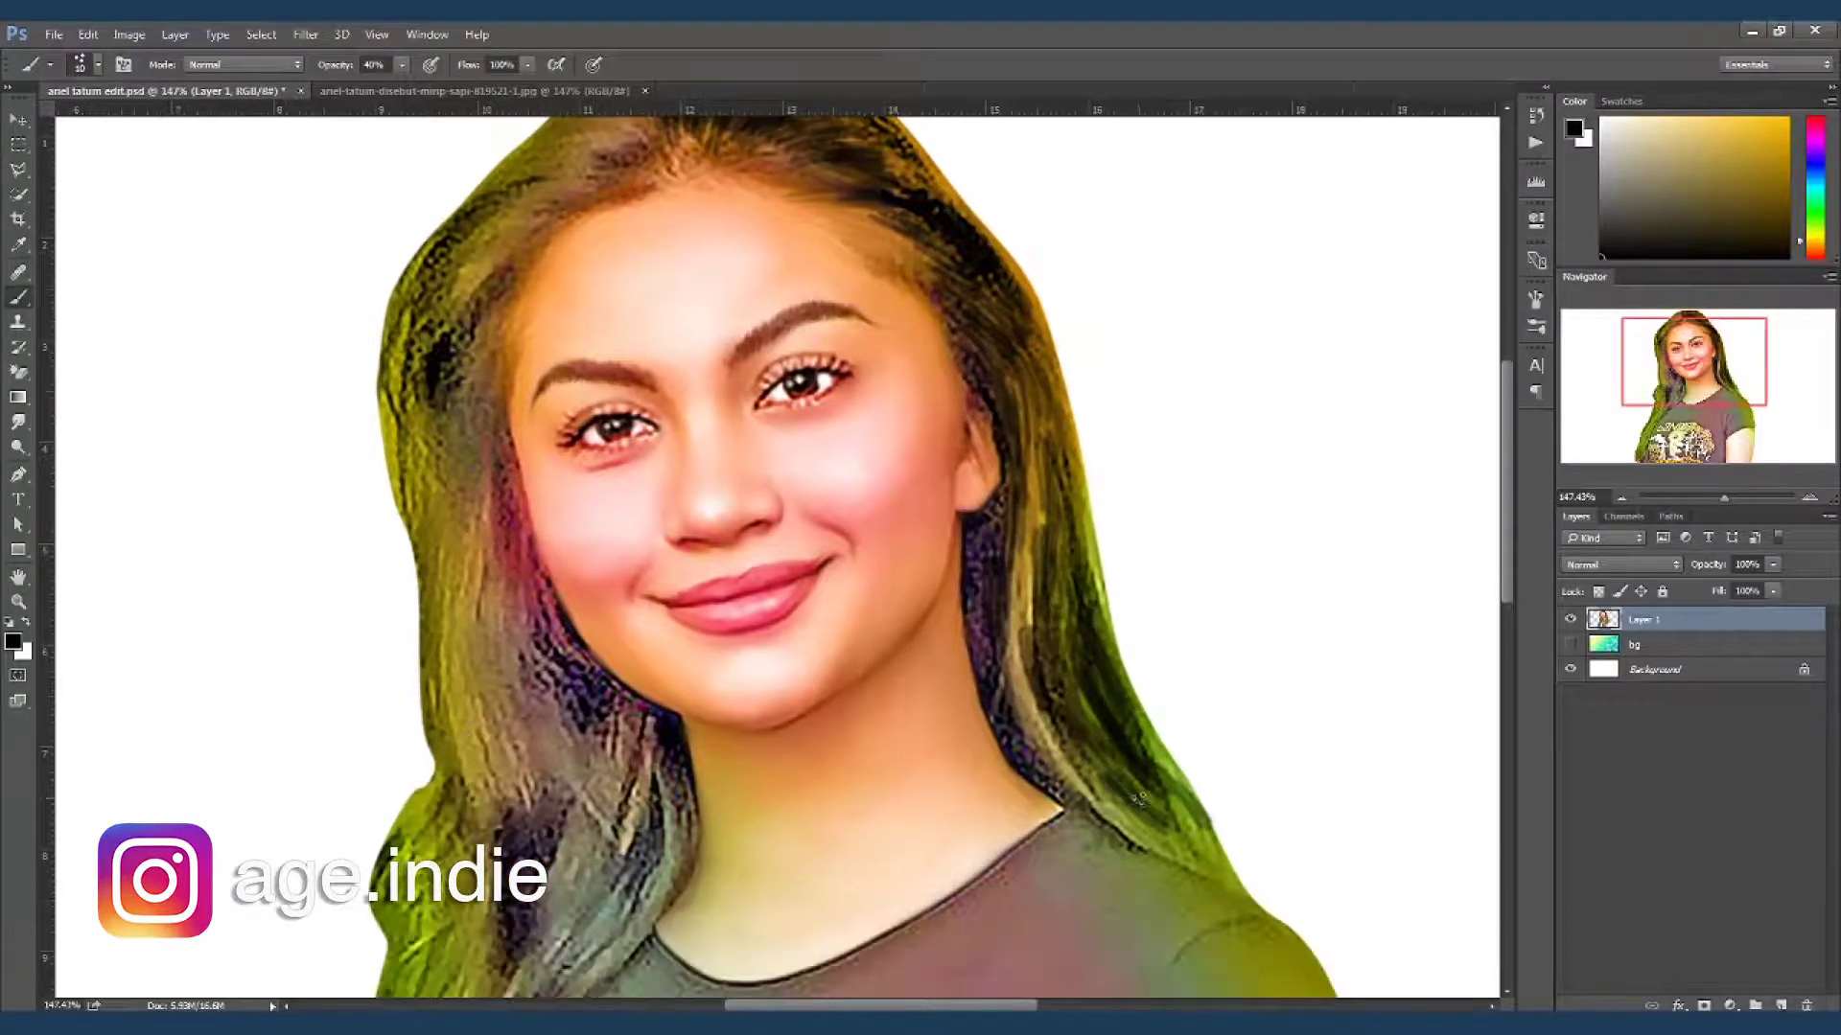
left_click_drag(1021, 699, 1064, 781)
scroll(540, 264, "up", 2)
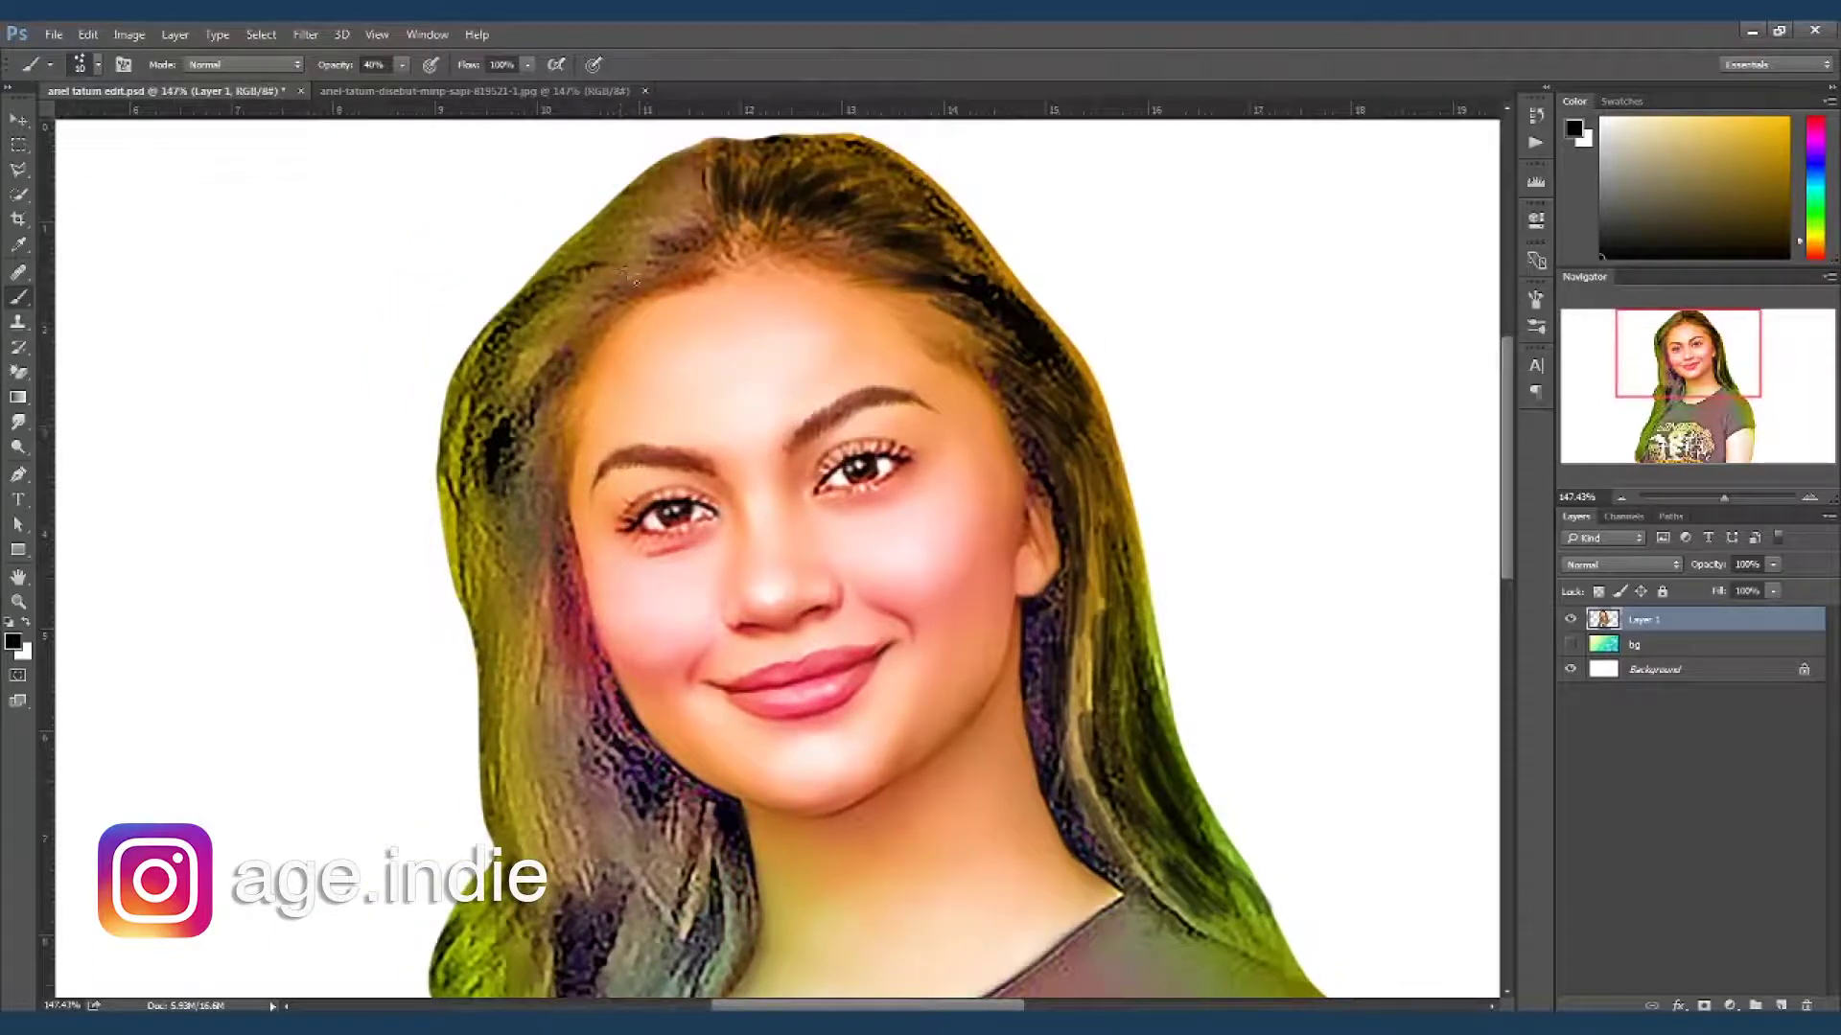
- Darken the upper-left hairline and the left and lower-left hair strands
mouse_move(573, 297)
left_mouse_down()
mouse_move(632, 292)
mouse_move(545, 358)
left_mouse_up()
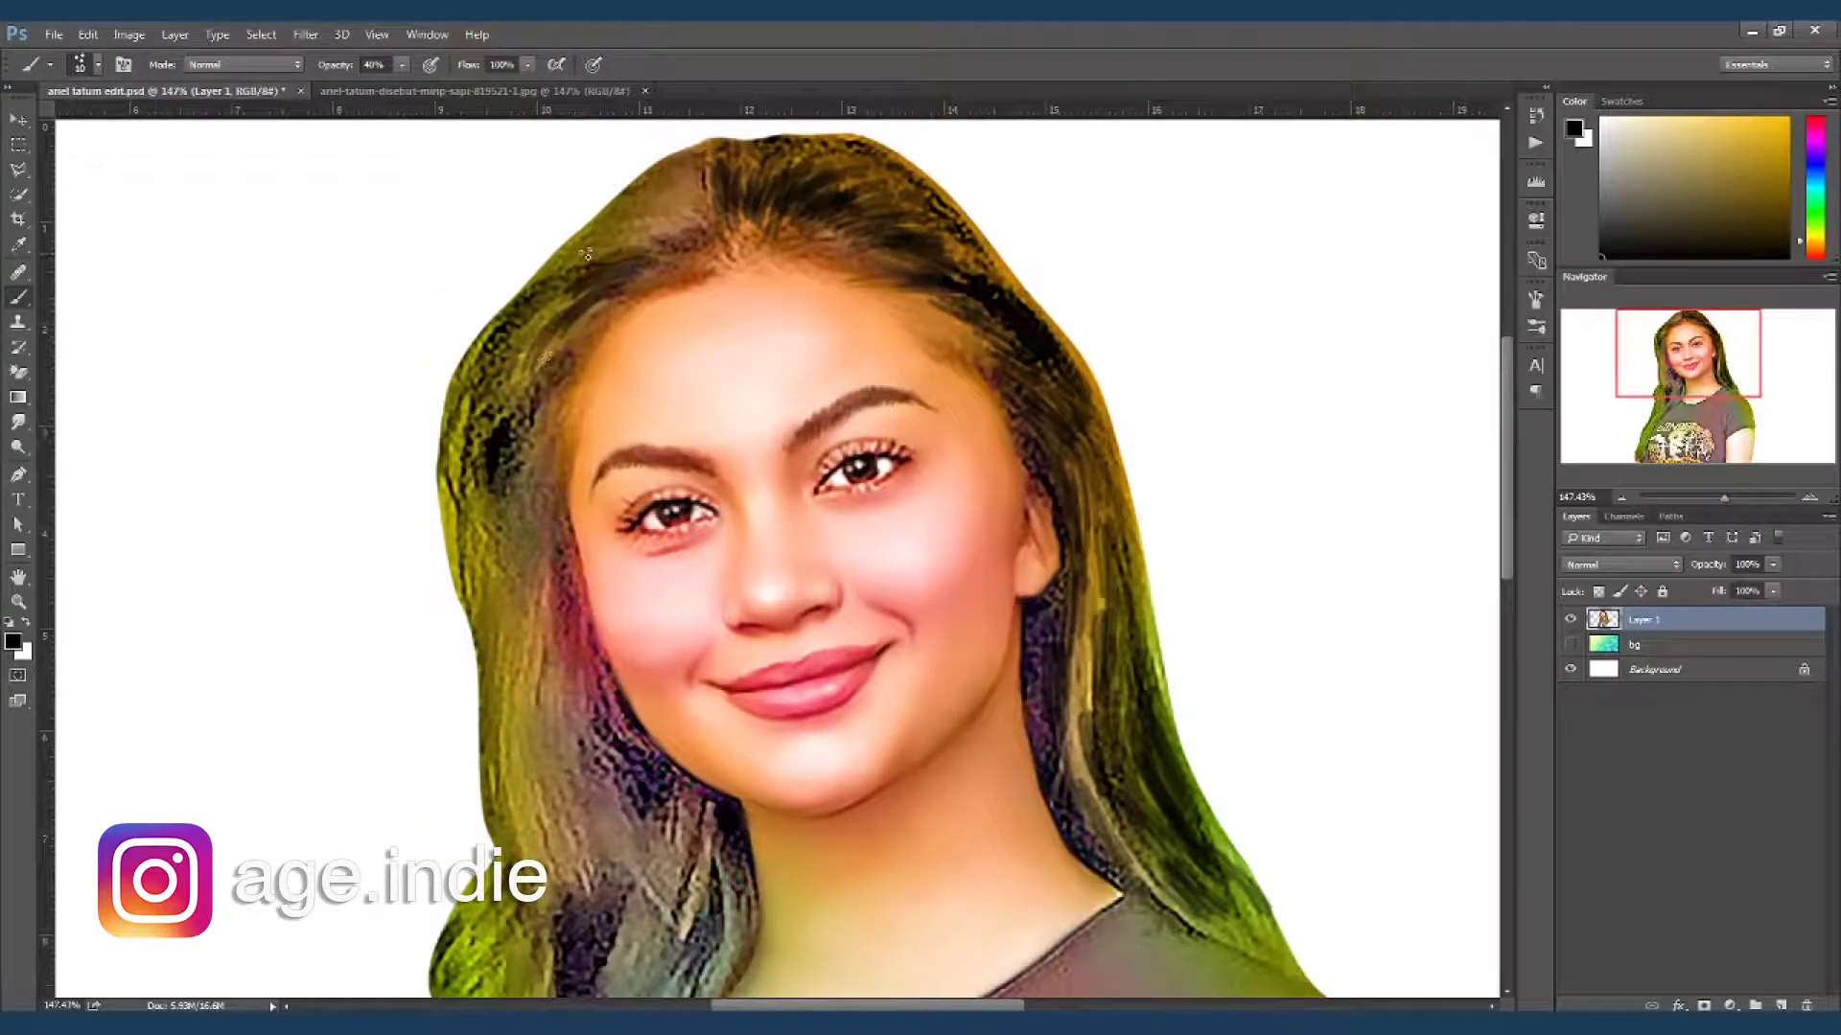
left_click_drag(586, 254, 629, 208)
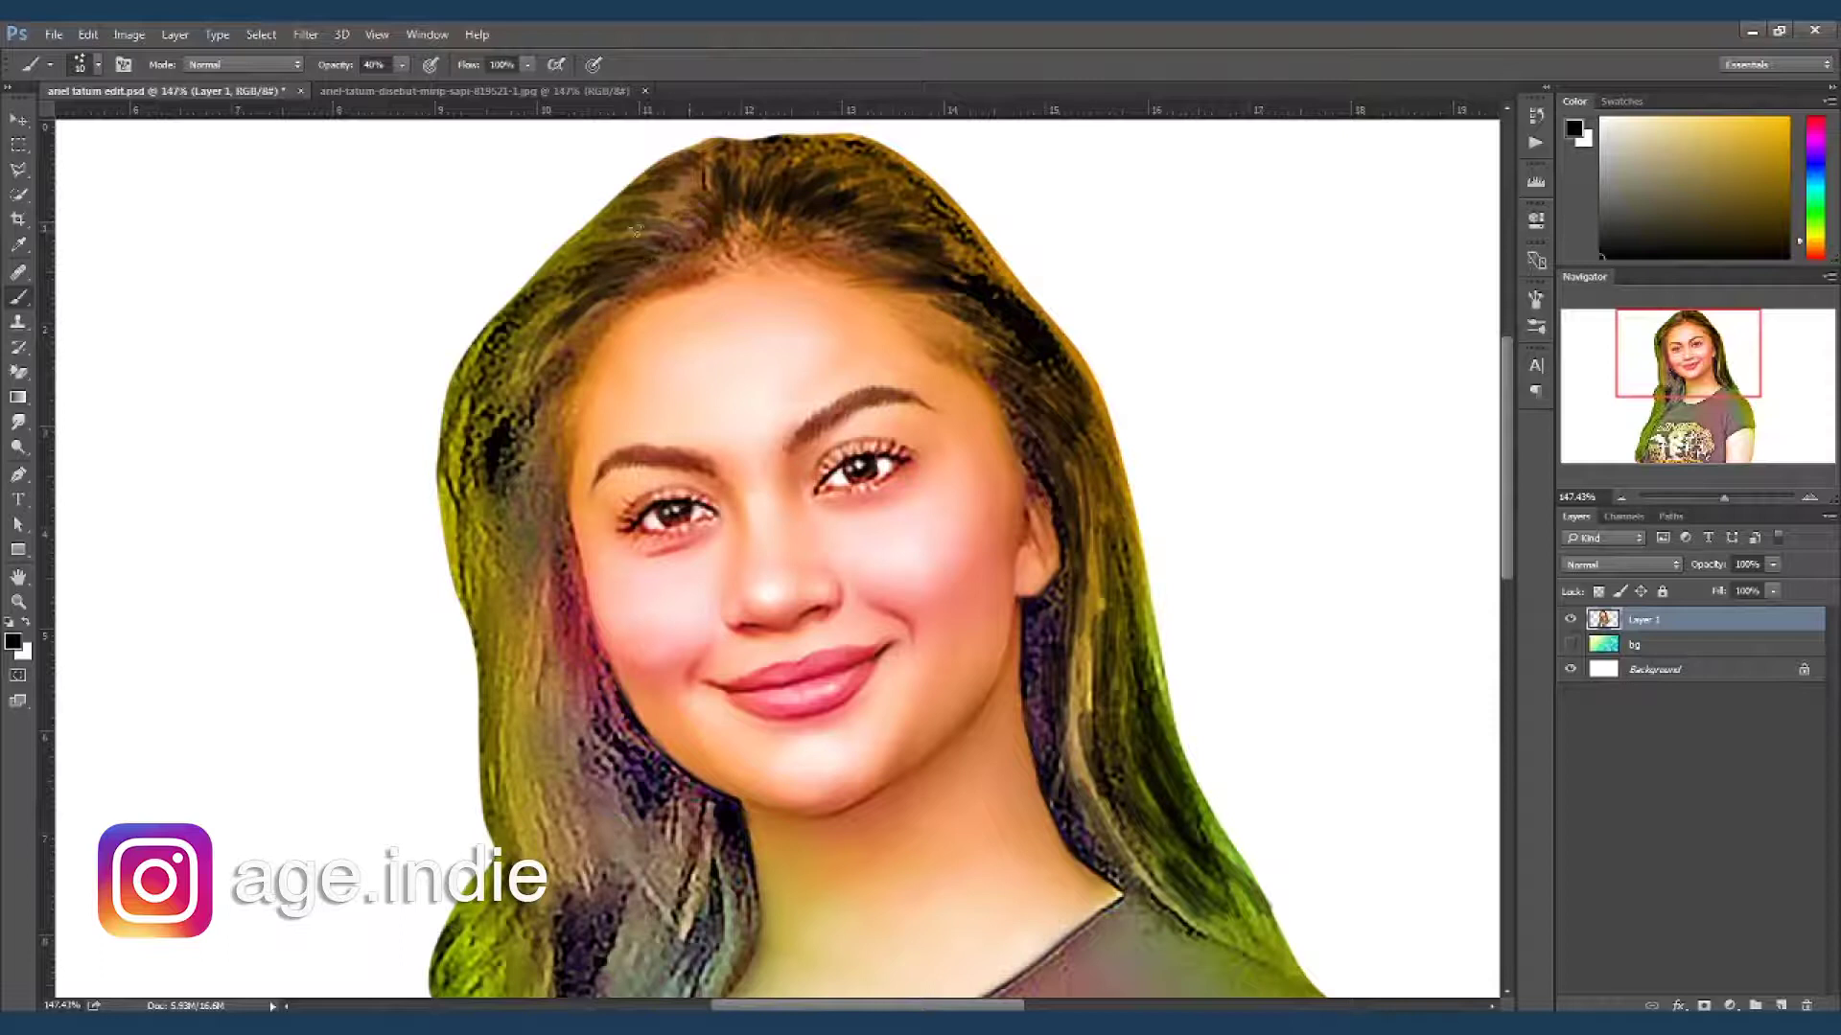
mouse_move(493, 363)
left_mouse_down()
mouse_move(574, 292)
mouse_move(565, 245)
mouse_move(460, 451)
mouse_move(497, 527)
mouse_move(523, 451)
mouse_move(528, 604)
left_mouse_up()
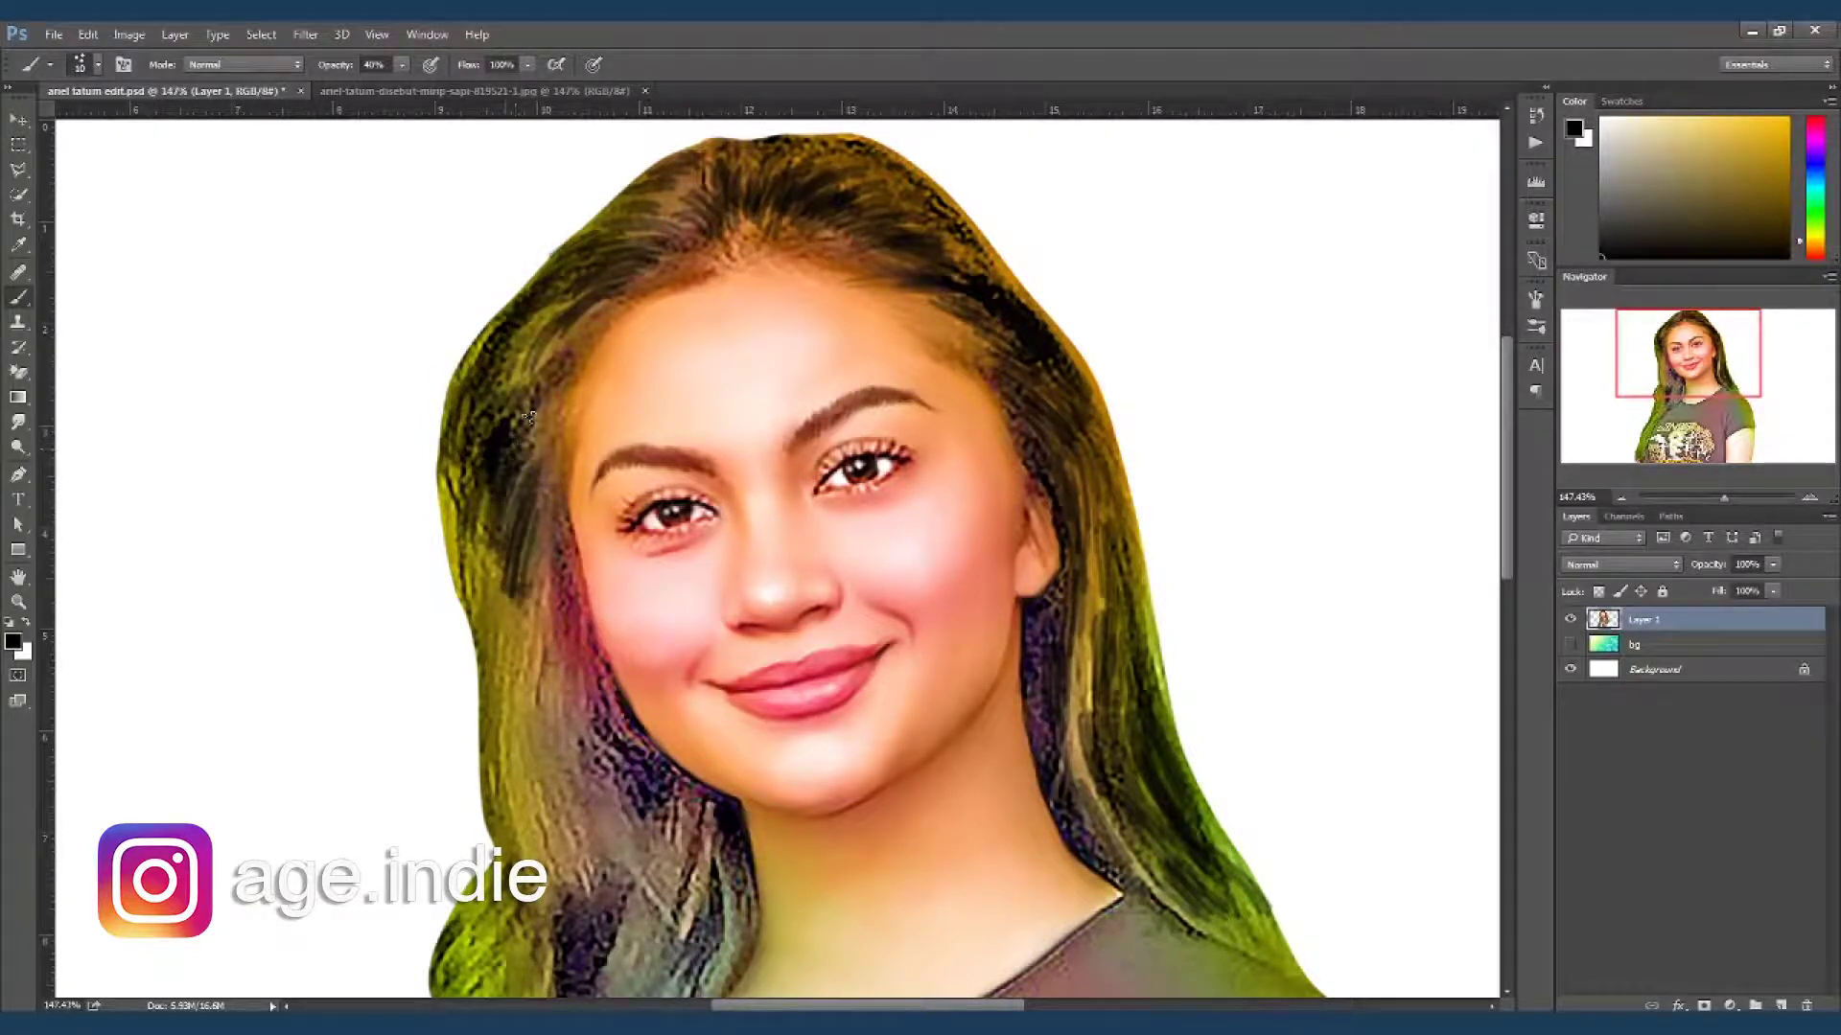
left_click_drag(527, 413, 537, 614)
mouse_move(542, 546)
left_mouse_down()
mouse_move(495, 616)
mouse_move(542, 566)
mouse_move(585, 671)
mouse_move(517, 747)
mouse_move(552, 634)
mouse_move(576, 767)
left_mouse_up()
scroll(566, 671, "down", 3)
left_click_drag(537, 584, 575, 710)
mouse_move(575, 824)
left_mouse_down()
mouse_move(573, 734)
mouse_move(614, 632)
mouse_move(575, 796)
left_mouse_up()
mouse_move(604, 671)
left_mouse_down()
mouse_move(624, 863)
mouse_move(671, 834)
mouse_move(690, 858)
left_mouse_up()
left_click_drag(672, 762, 633, 824)
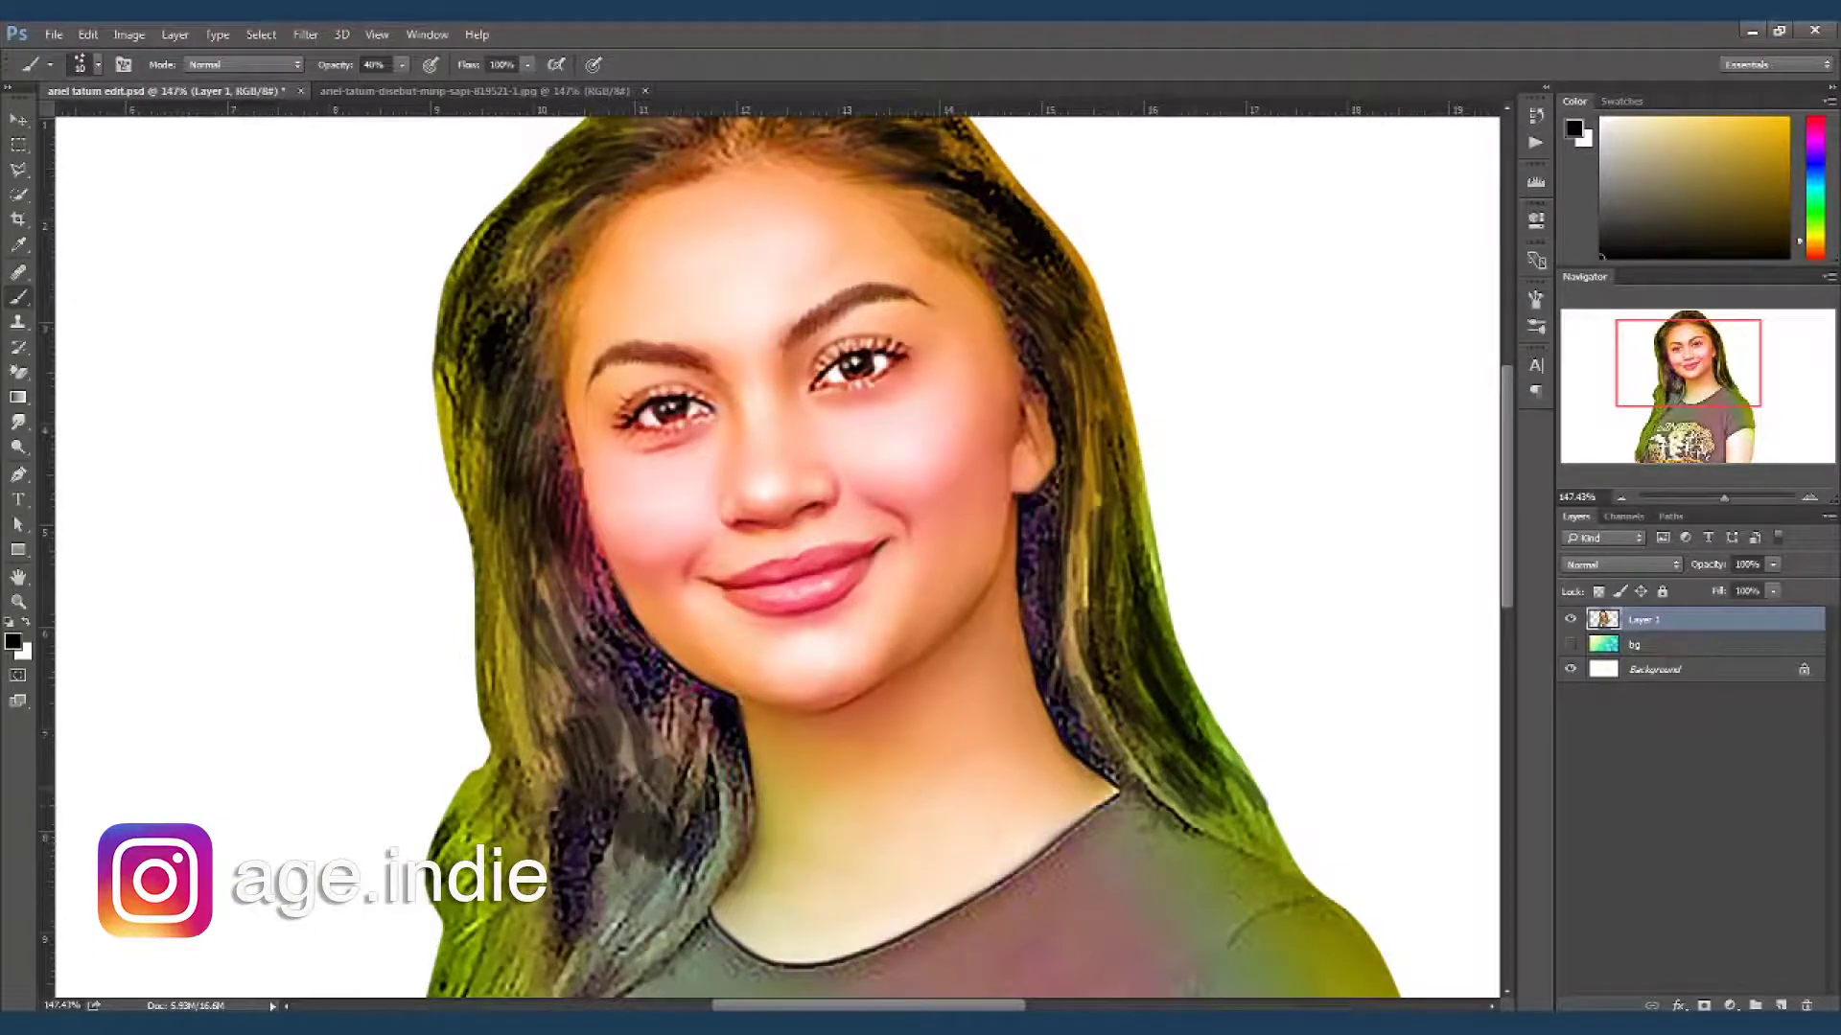
scroll(633, 796, "down", 3)
mouse_move(479, 695)
left_mouse_down()
mouse_move(517, 787)
mouse_move(508, 891)
mouse_move(474, 935)
mouse_move(521, 840)
left_mouse_up()
mouse_move(498, 724)
left_mouse_down()
mouse_move(494, 623)
mouse_move(537, 499)
mouse_move(537, 671)
left_mouse_up()
left_click_drag(527, 585, 533, 694)
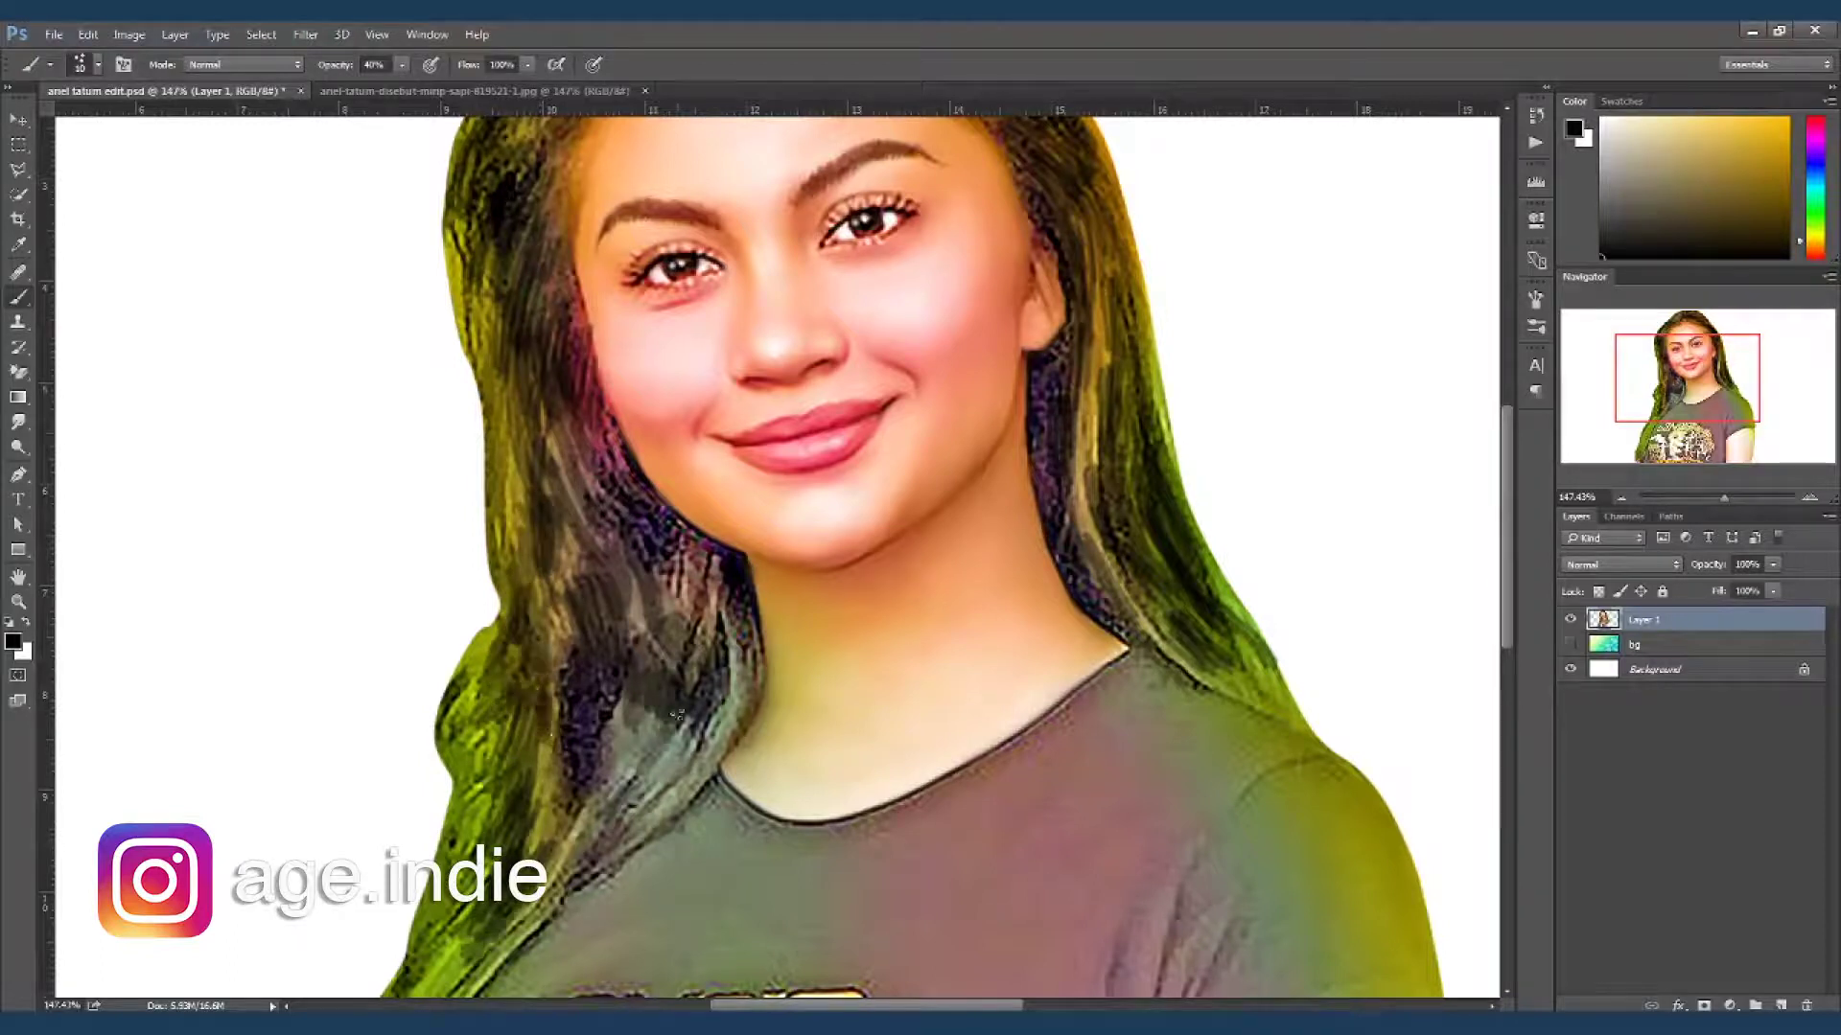
- Smudge the hair strands along the forehead hairline
scroll(729, 576, "up", 5)
key("r")
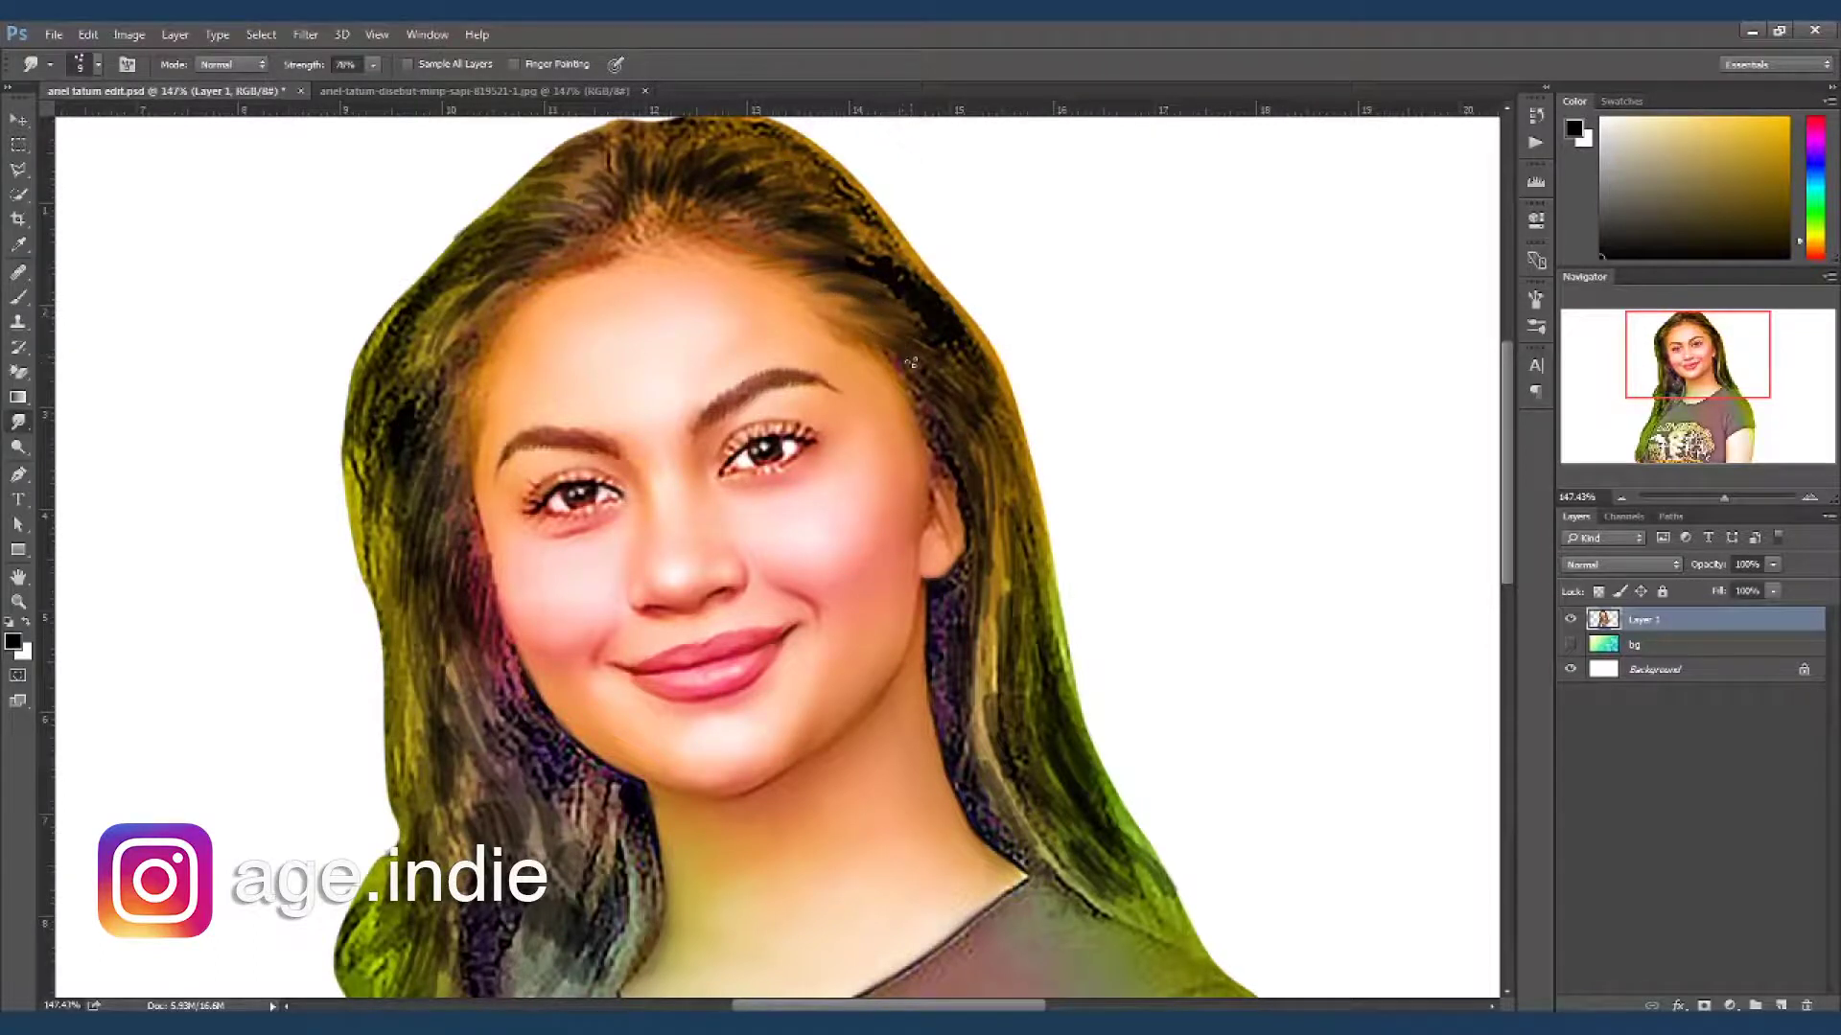
scroll(911, 350, "up", 4)
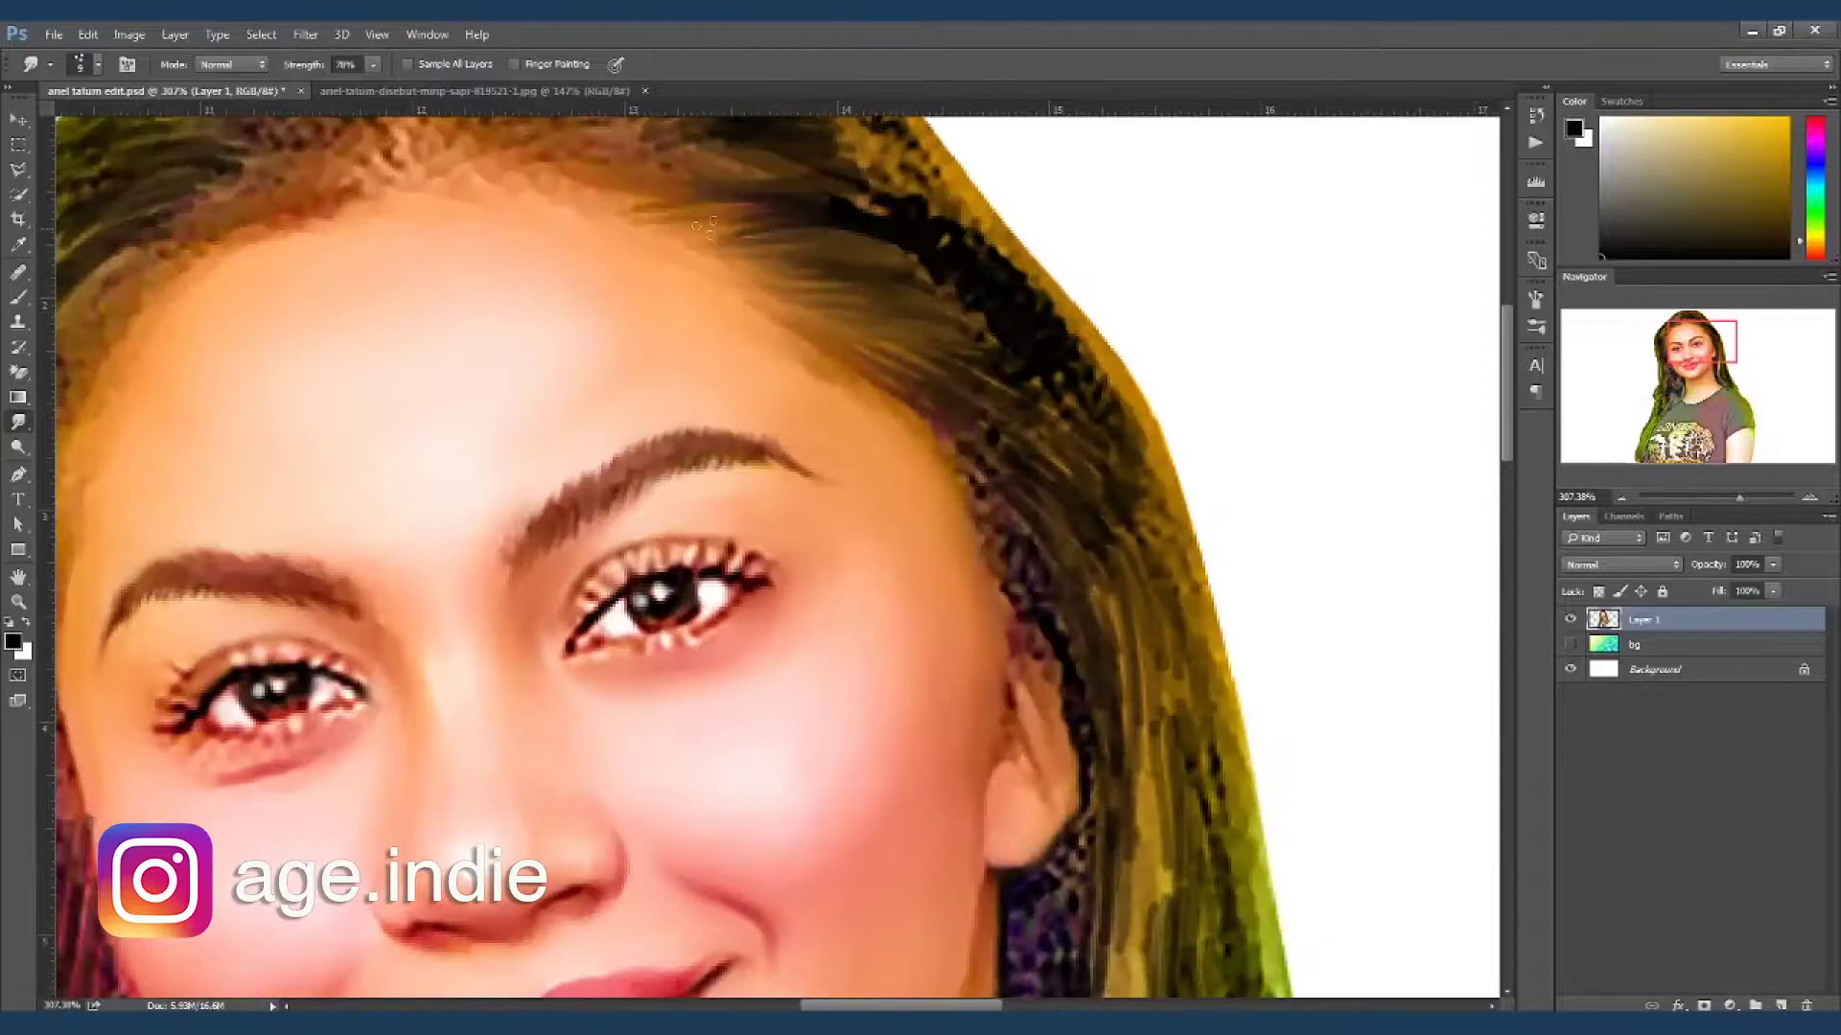
left_click_drag(929, 395, 938, 408)
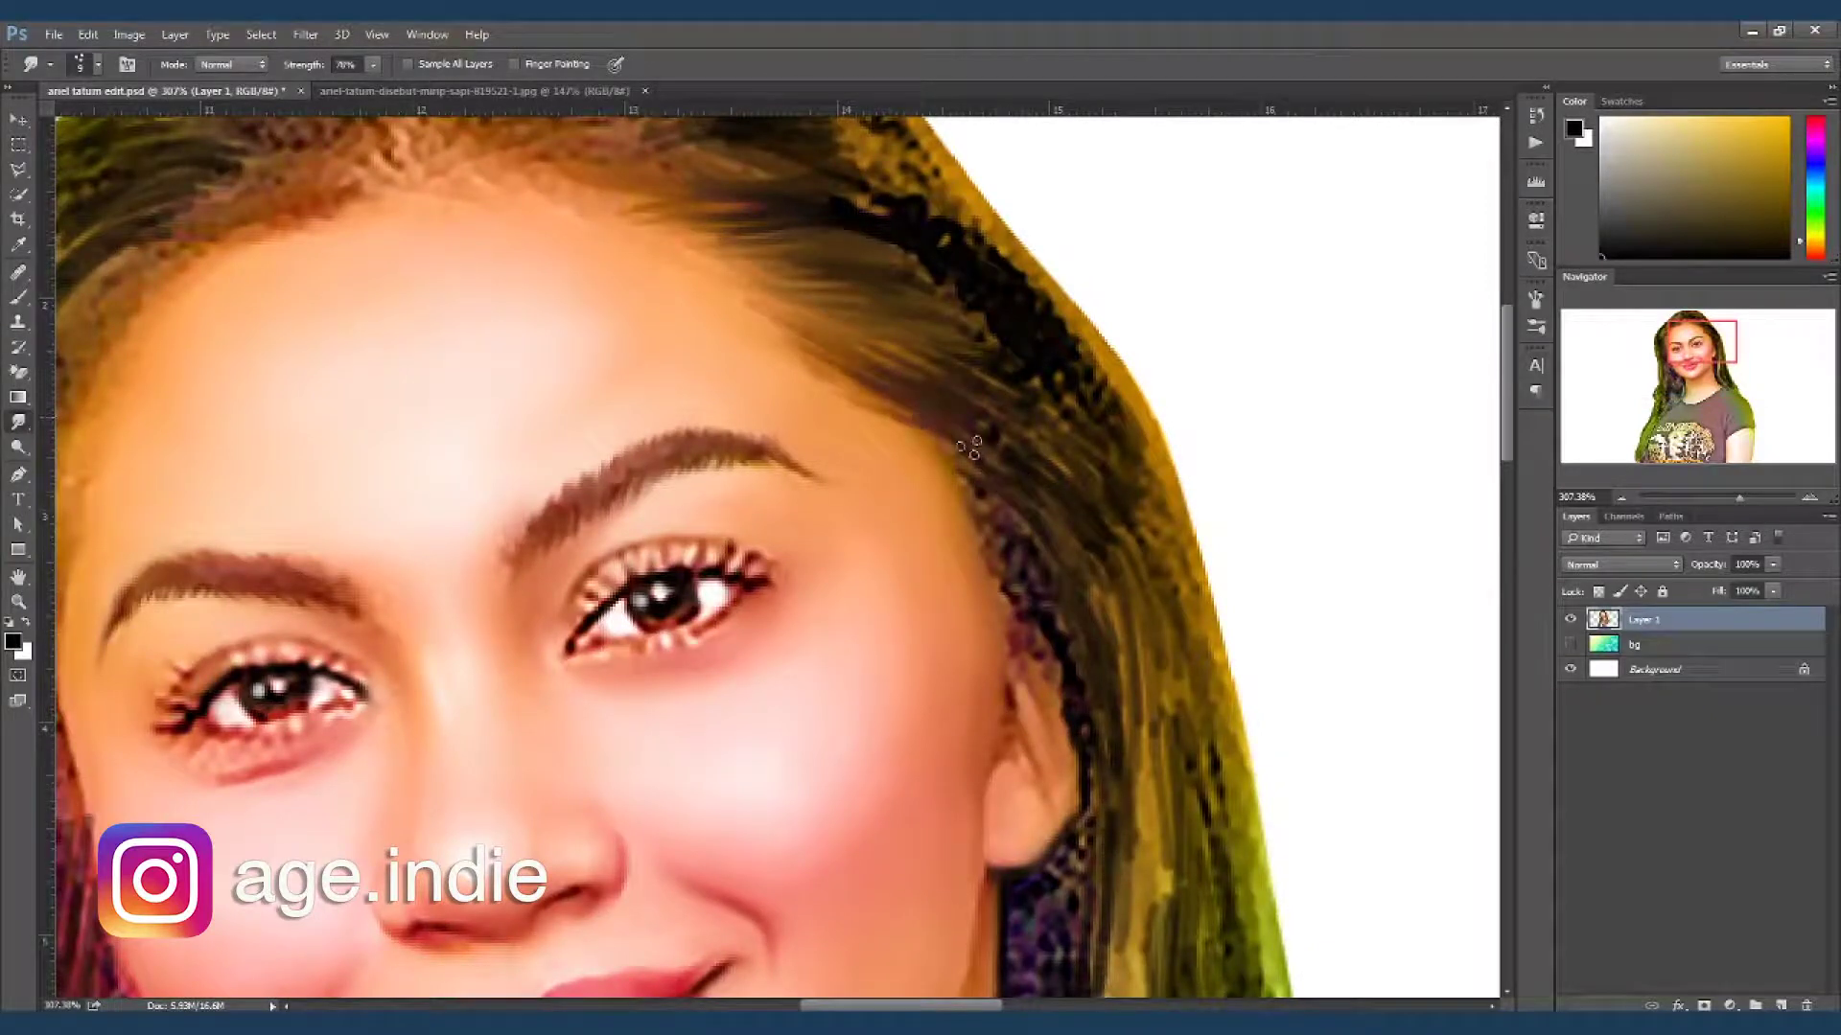
left_click_drag(1005, 491, 1036, 595)
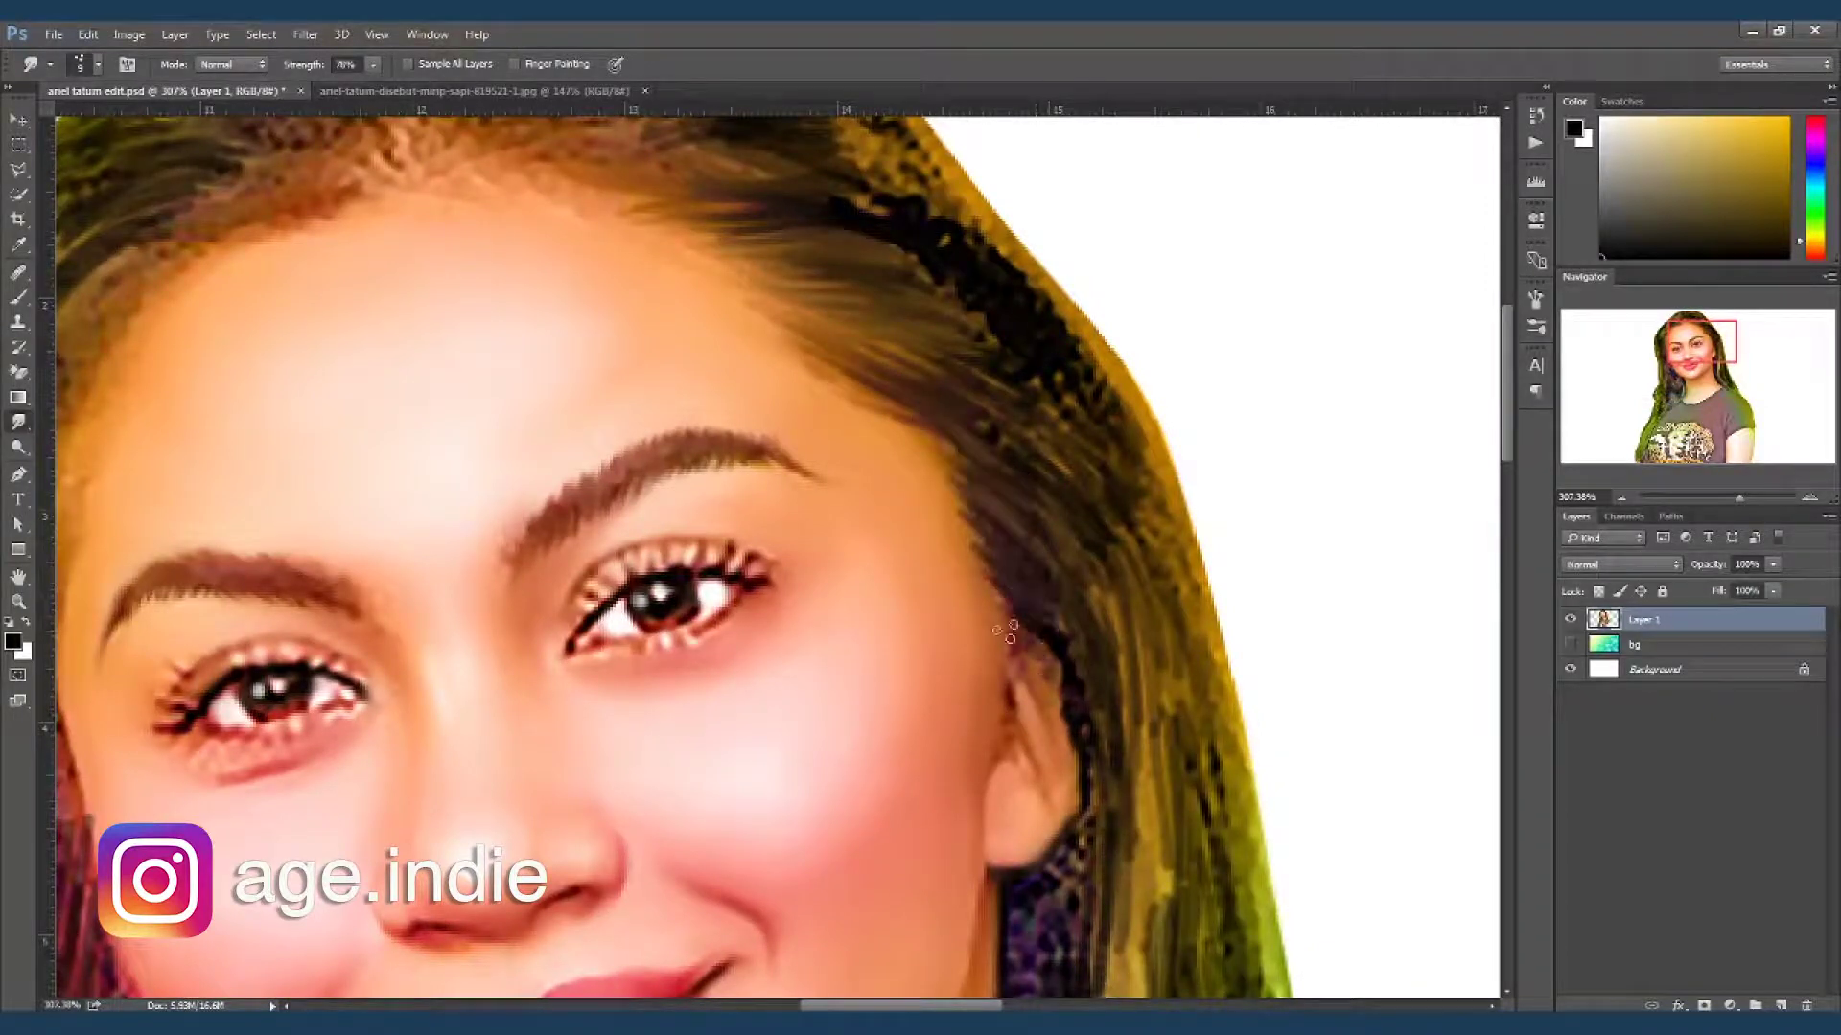
mouse_move(958, 426)
left_mouse_down()
mouse_move(997, 374)
mouse_move(949, 316)
mouse_move(1007, 369)
mouse_move(1012, 323)
mouse_move(901, 259)
left_mouse_up()
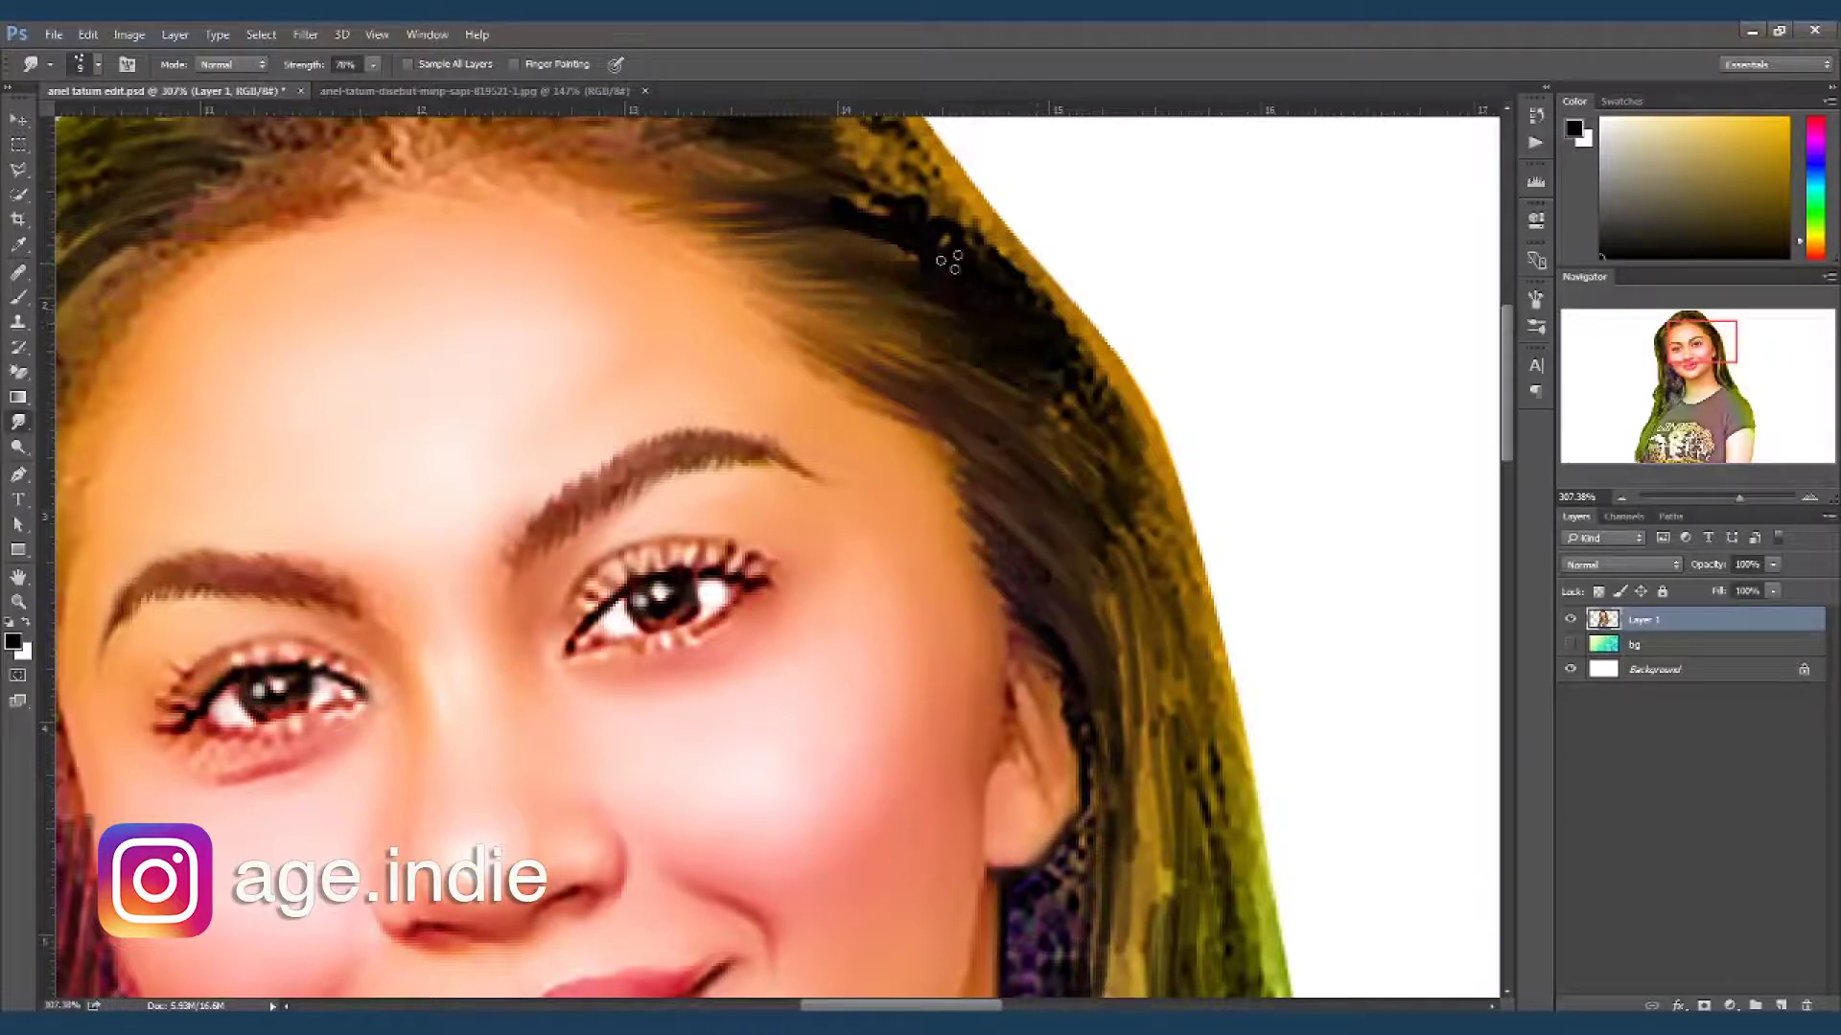
scroll(1066, 408, "down", 1)
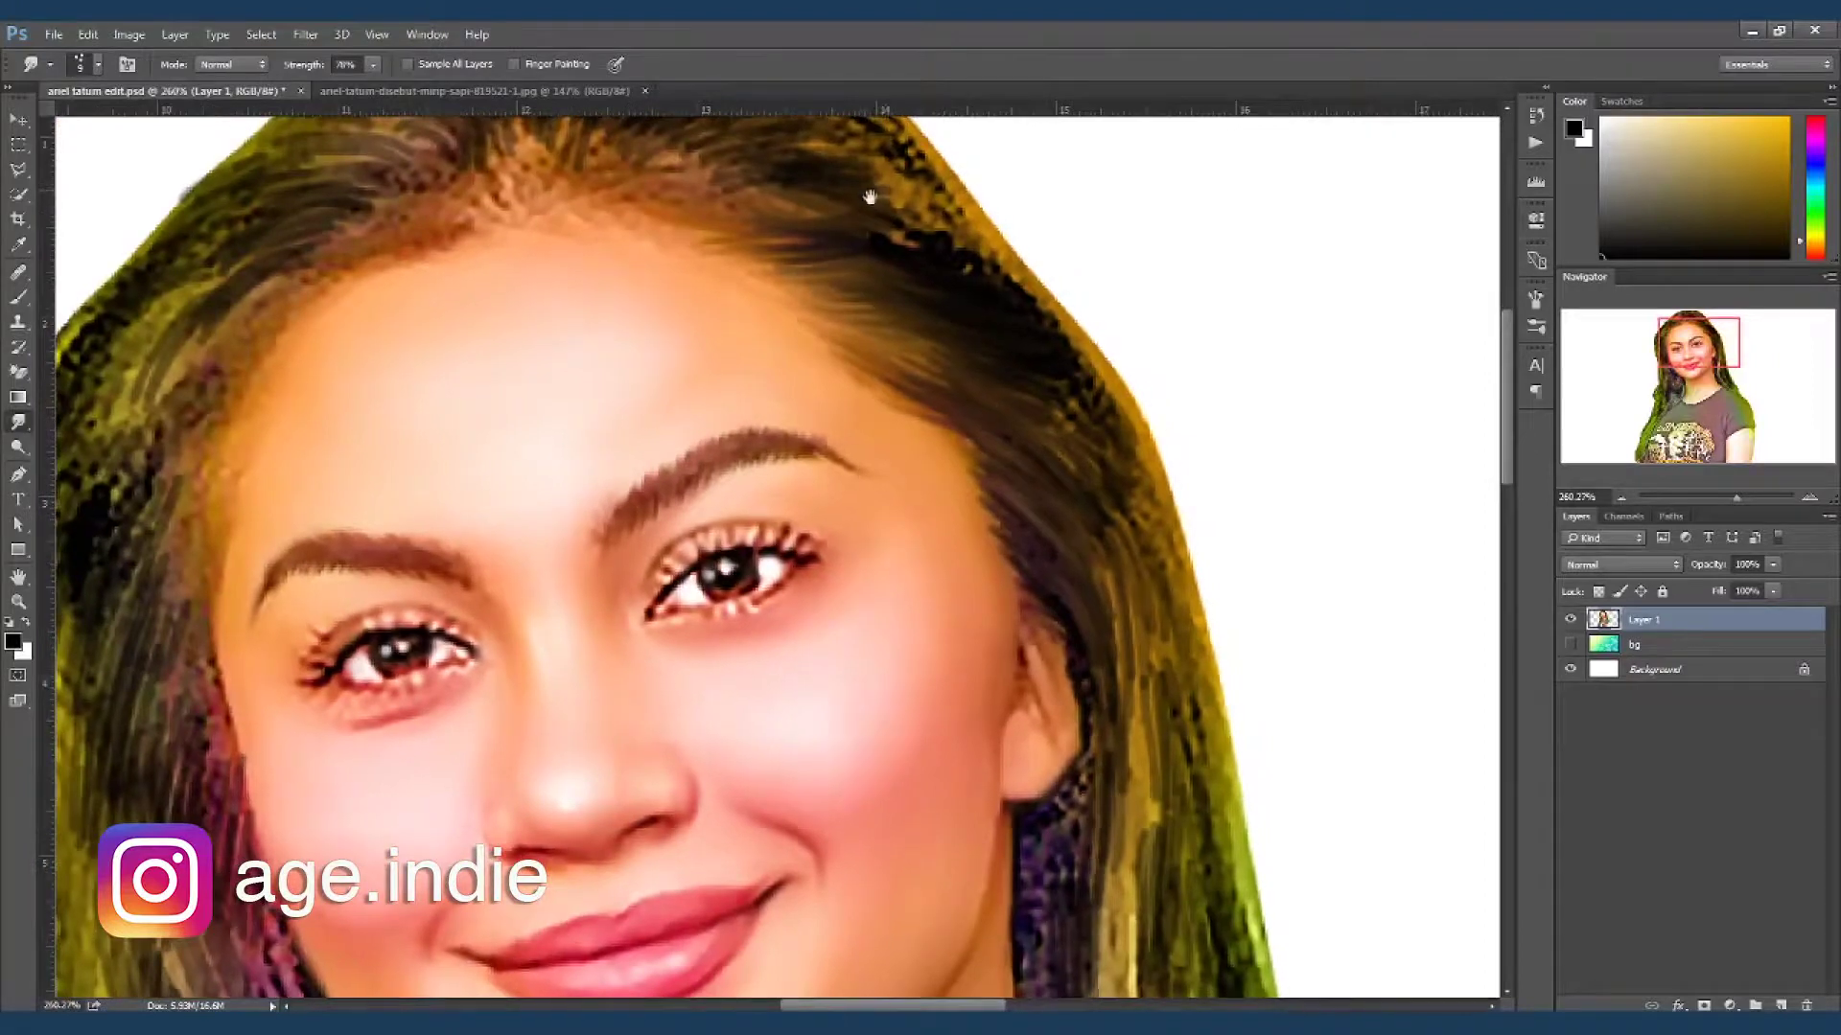
scroll(949, 402, "down", 1)
mouse_move(898, 369)
left_mouse_down()
mouse_move(736, 204)
mouse_move(695, 288)
mouse_move(657, 192)
left_mouse_up()
mouse_move(633, 278)
left_mouse_down()
mouse_move(604, 197)
mouse_move(642, 242)
left_mouse_up()
mouse_move(575, 292)
left_mouse_down()
mouse_move(518, 230)
mouse_move(474, 257)
left_mouse_up()
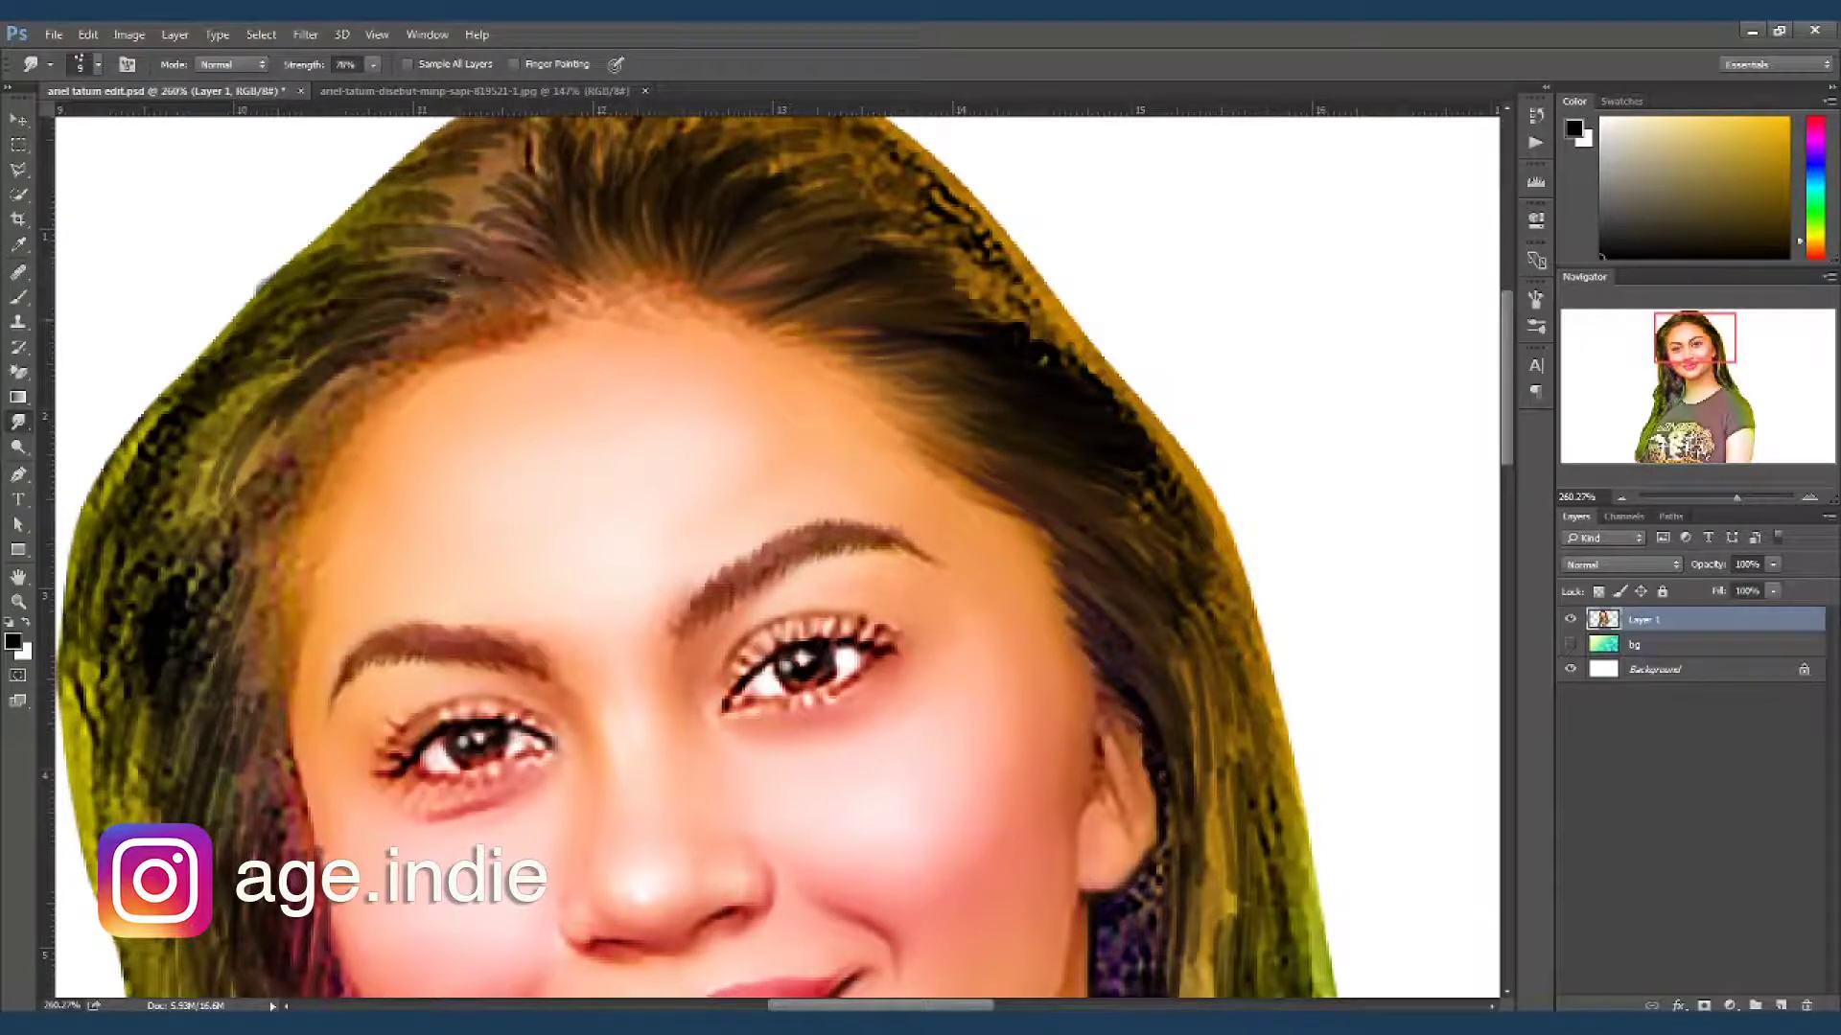
- Pull the right hair edge and temple strands outward with the Smudge tool
mouse_move(945, 287)
left_mouse_down()
mouse_move(904, 325)
mouse_move(1001, 263)
left_mouse_up()
mouse_move(843, 254)
left_mouse_down()
mouse_move(906, 206)
mouse_move(914, 257)
mouse_move(875, 321)
left_mouse_up()
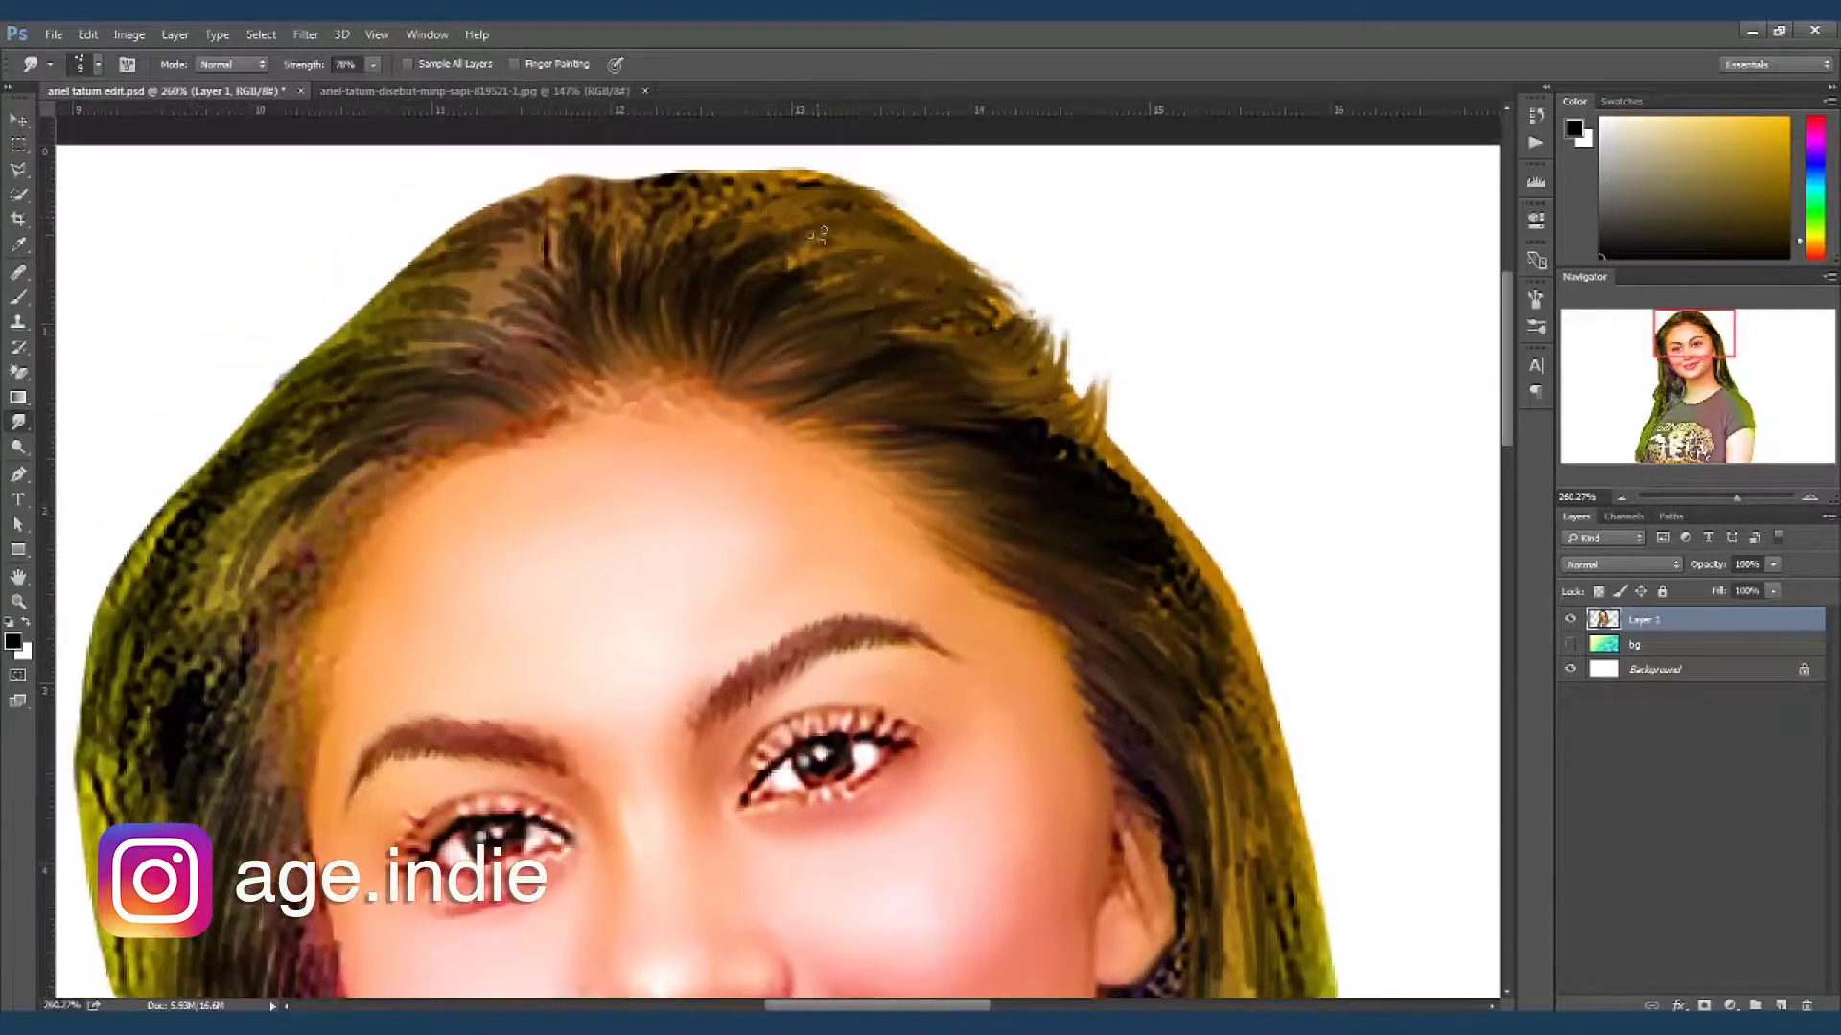
mouse_move(757, 161)
left_mouse_down()
mouse_move(906, 212)
mouse_move(997, 273)
mouse_move(1067, 404)
mouse_move(1170, 499)
left_mouse_up()
left_click_drag(1074, 422, 1179, 508)
mouse_move(1064, 383)
left_mouse_down()
mouse_move(1212, 561)
mouse_move(1304, 729)
left_mouse_up()
left_click_drag(1222, 652, 1308, 758)
mouse_move(1158, 676)
left_mouse_down()
mouse_move(1010, 505)
mouse_move(1165, 661)
left_mouse_up()
left_click_drag(1102, 575, 1194, 734)
left_click_drag(1088, 513, 1160, 623)
left_click_drag(958, 278, 1039, 432)
mouse_move(921, 216)
left_mouse_down()
mouse_move(1047, 403)
mouse_move(1119, 621)
mouse_move(1066, 546)
mouse_move(1132, 671)
left_mouse_up()
- Smear the hair beside and below the ear outward and down, smoothing dark blotches
mouse_move(973, 426)
left_mouse_down()
mouse_move(1045, 546)
mouse_move(1093, 686)
left_mouse_up()
left_click_drag(997, 566, 1151, 685)
mouse_move(1083, 633)
left_mouse_down()
mouse_move(1160, 719)
mouse_move(1141, 772)
left_mouse_up()
left_click_drag(1002, 623, 1132, 767)
left_click_drag(1017, 671, 1150, 878)
left_click_drag(988, 633, 1136, 796)
left_click_drag(1055, 743, 1146, 844)
left_click_drag(1042, 775, 1024, 634)
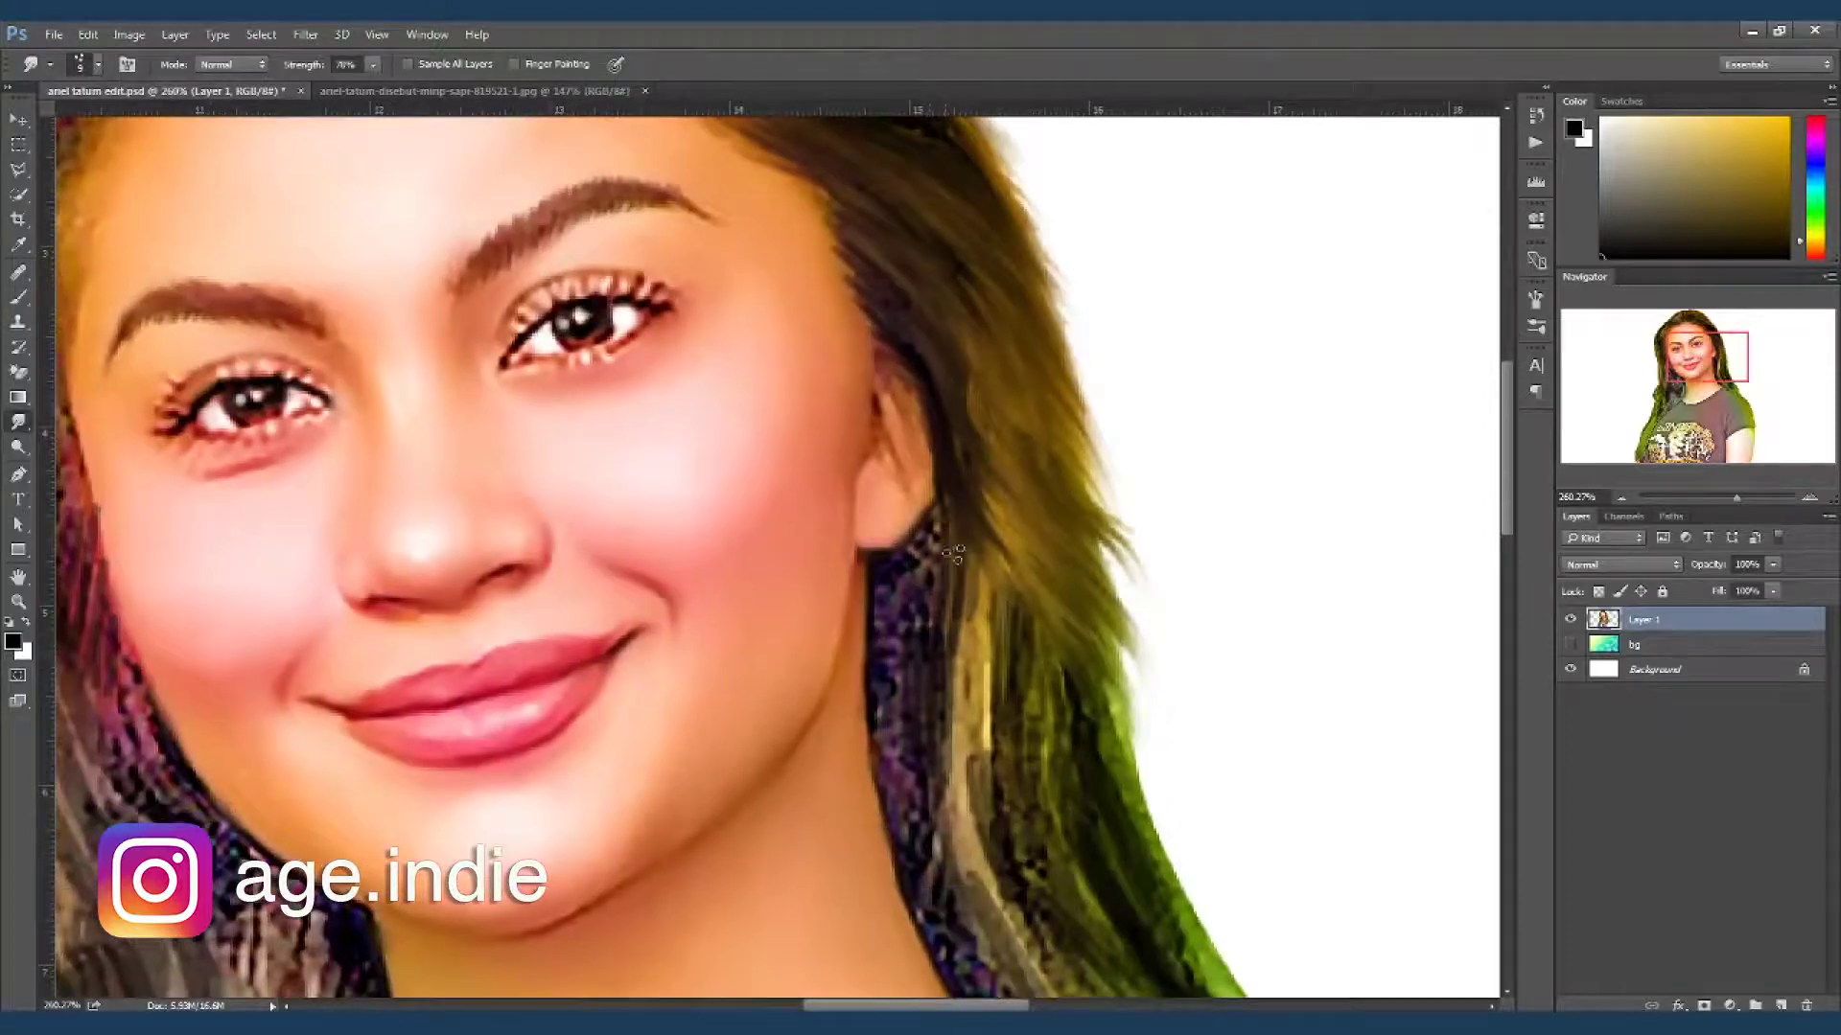
mouse_move(897, 604)
left_mouse_down()
mouse_move(997, 758)
mouse_move(983, 662)
left_mouse_up()
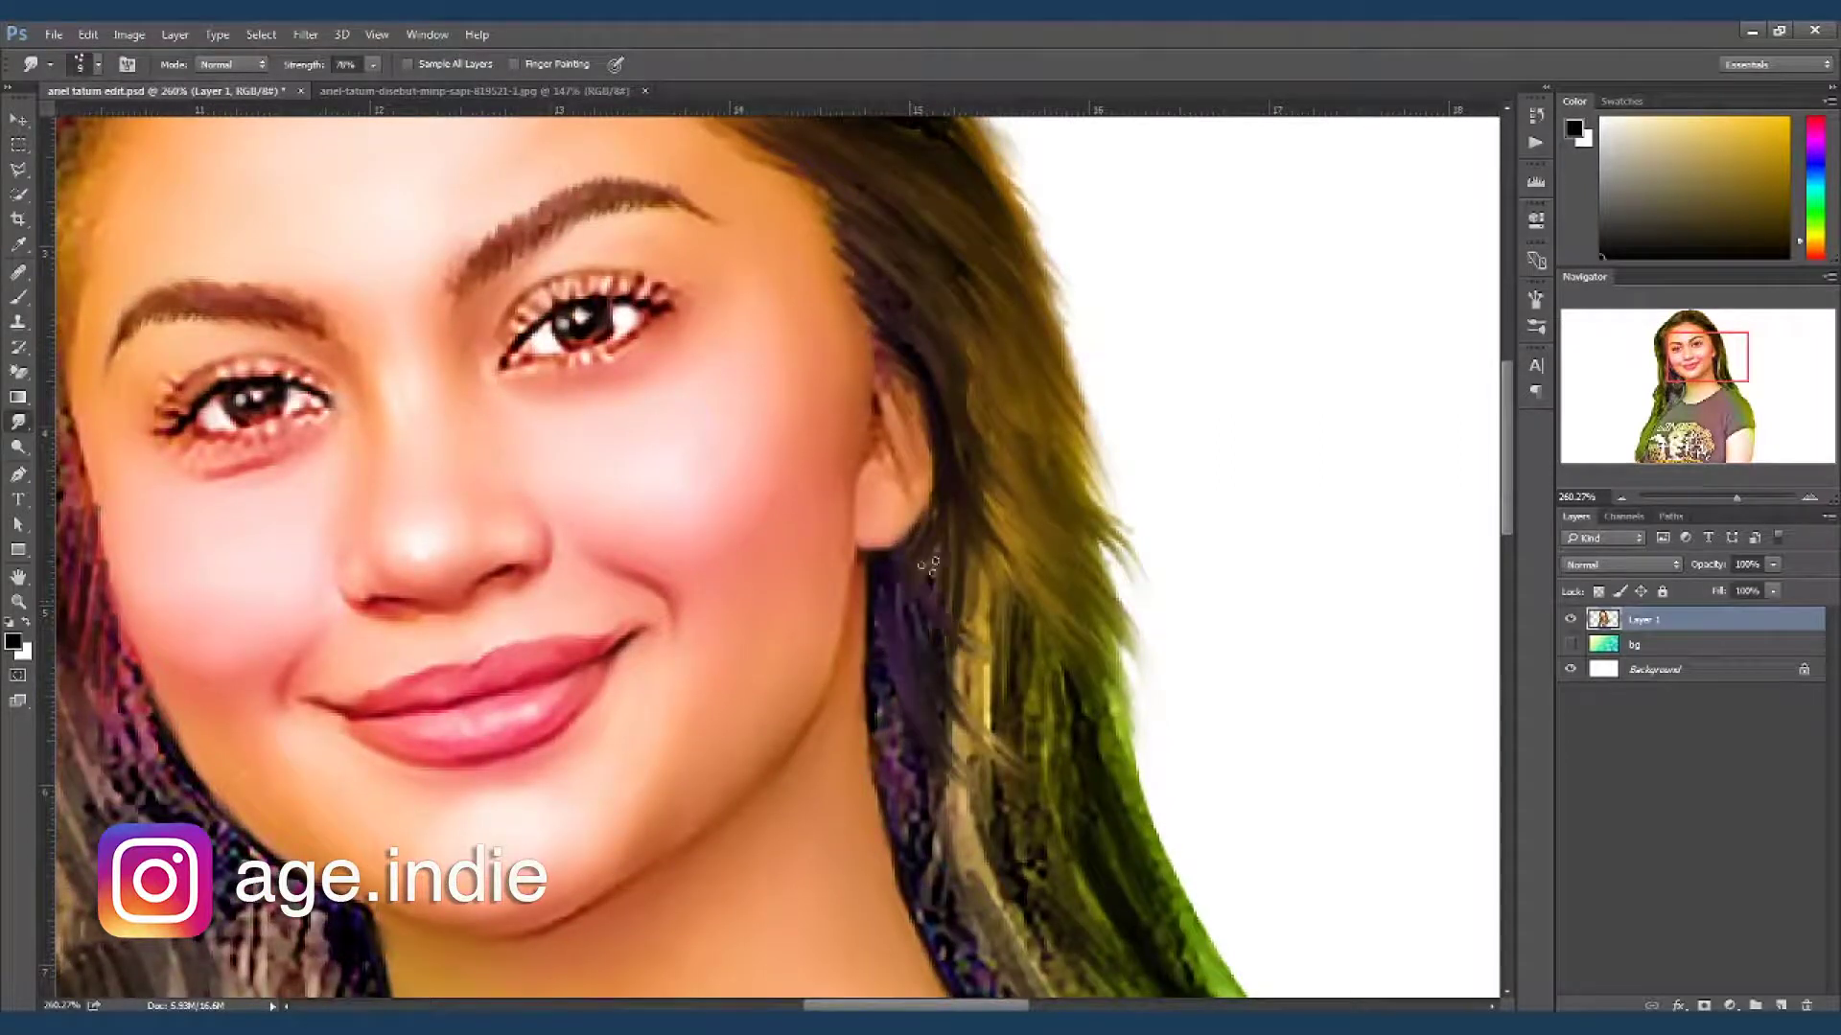
left_click_drag(930, 566, 1025, 671)
mouse_move(968, 590)
left_mouse_down()
mouse_move(1150, 757)
mouse_move(1160, 834)
left_mouse_up()
left_click_drag(877, 637, 958, 815)
left_click_drag(949, 671, 1169, 771)
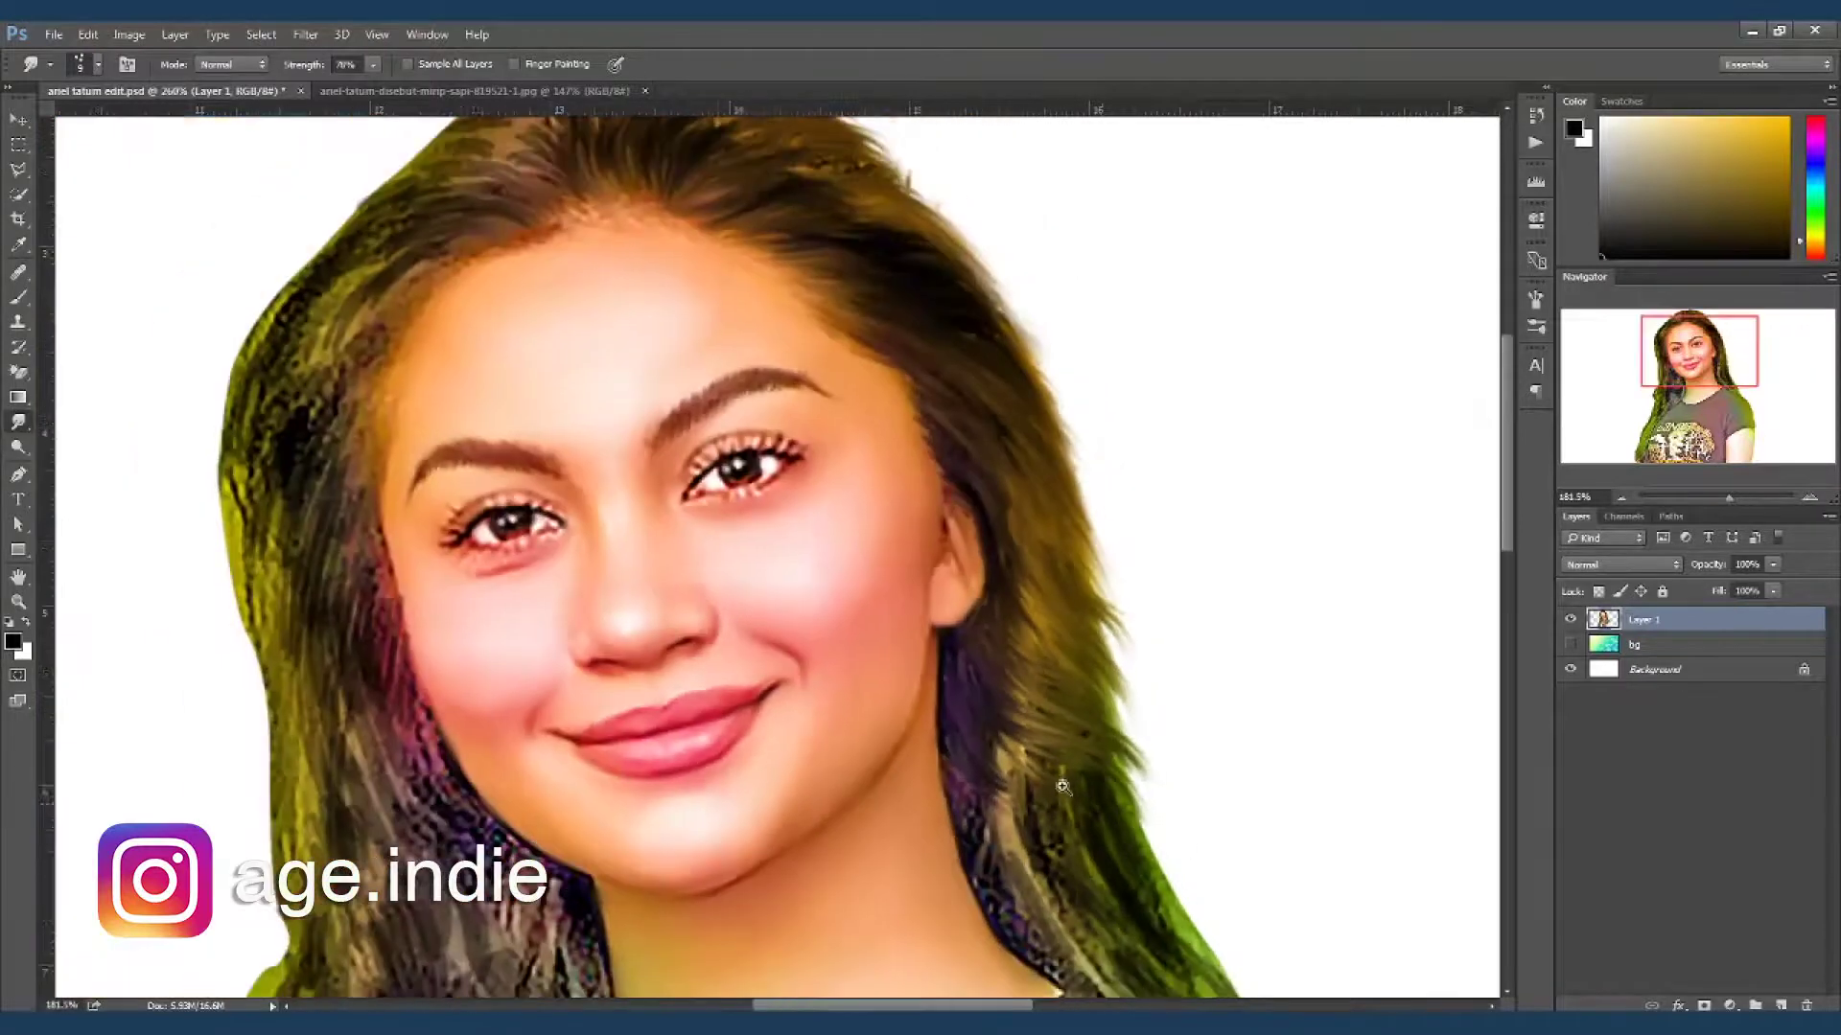
- Smudge the hair right of the jaw into streaks, smoothing away the dark specks
scroll(1181, 846, "down", 2)
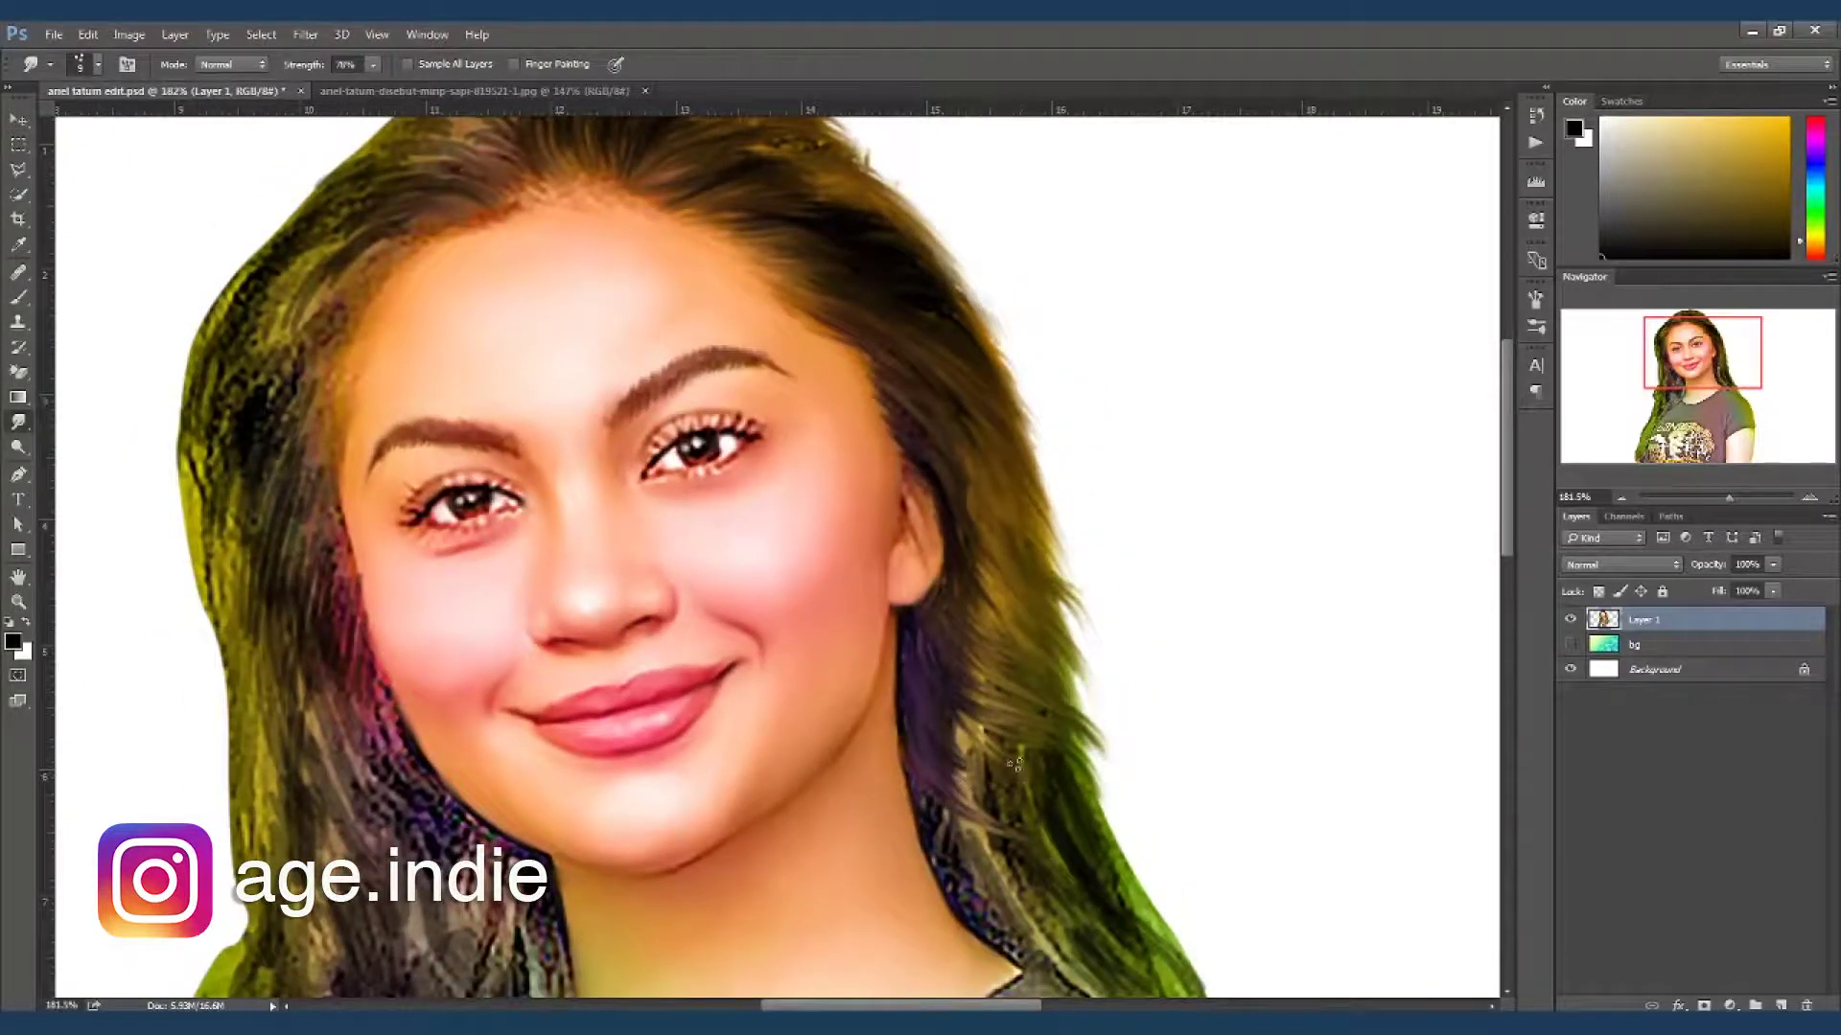
left_click_drag(954, 728, 1054, 767)
left_click_drag(930, 805, 1075, 860)
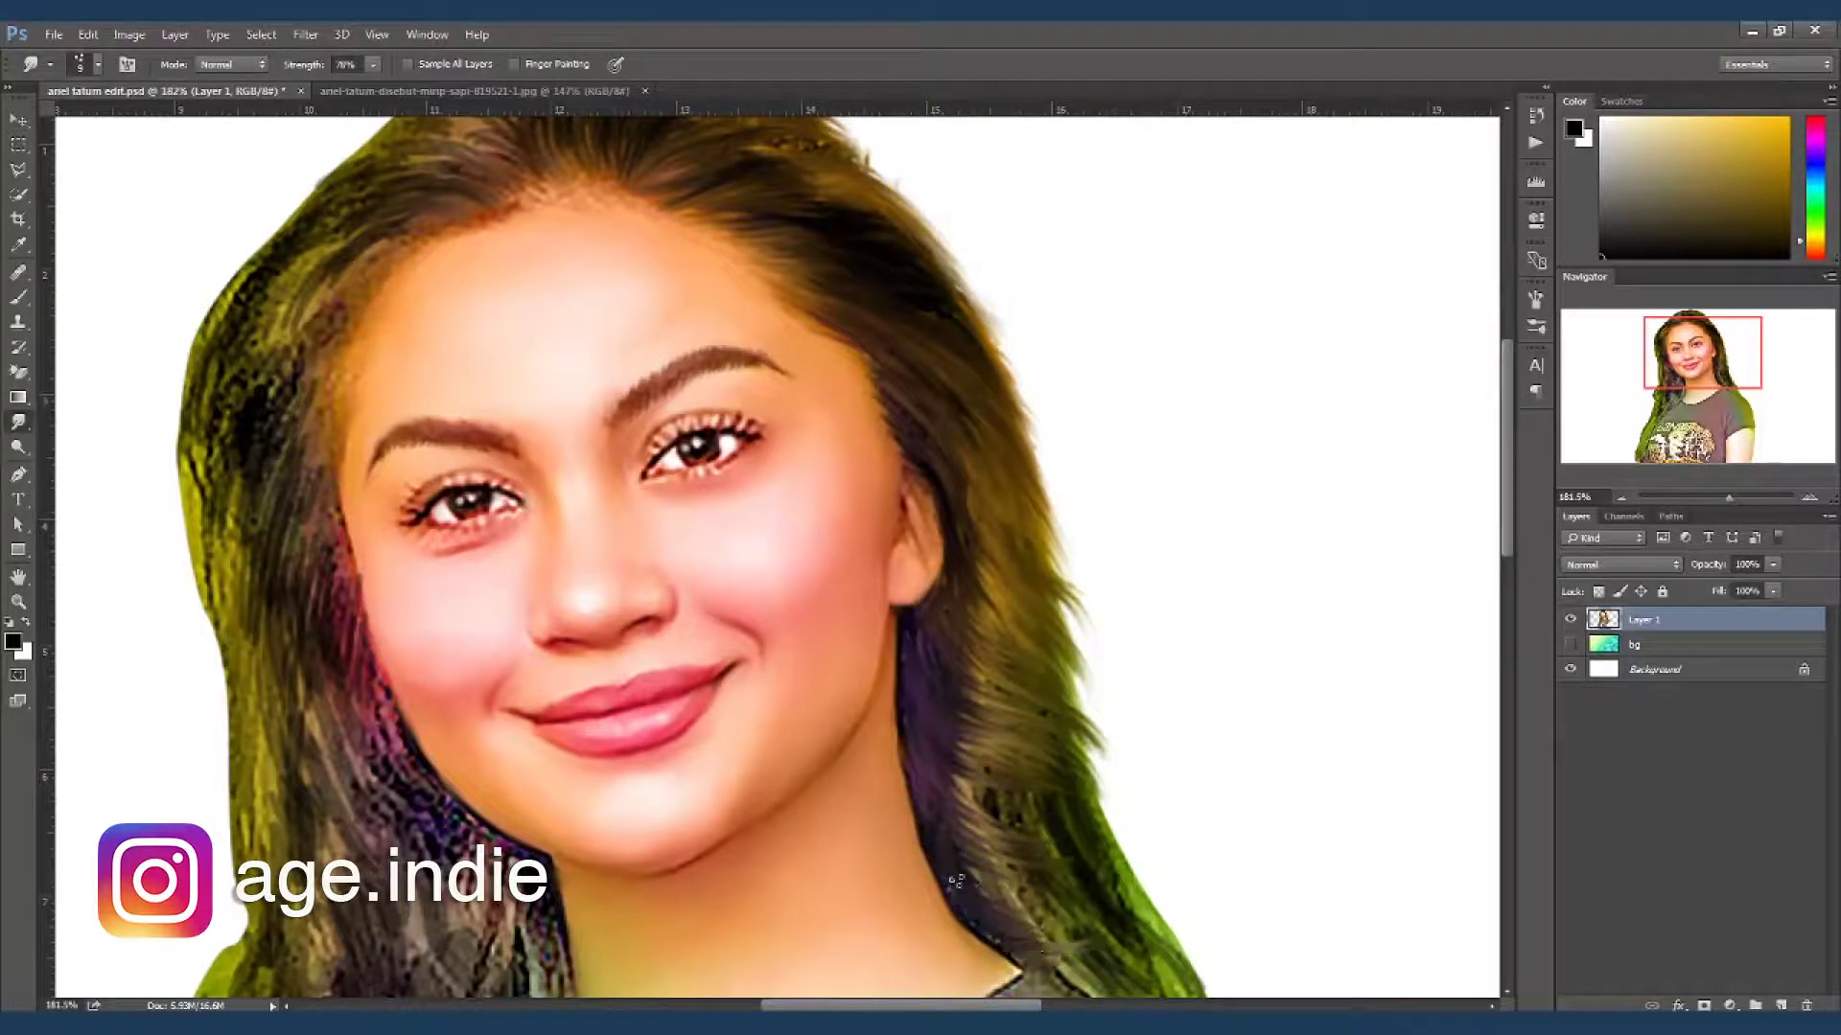
left_click_drag(959, 796, 1112, 815)
mouse_move(1006, 758)
left_mouse_down()
mouse_move(1112, 796)
mouse_move(1150, 849)
left_mouse_up()
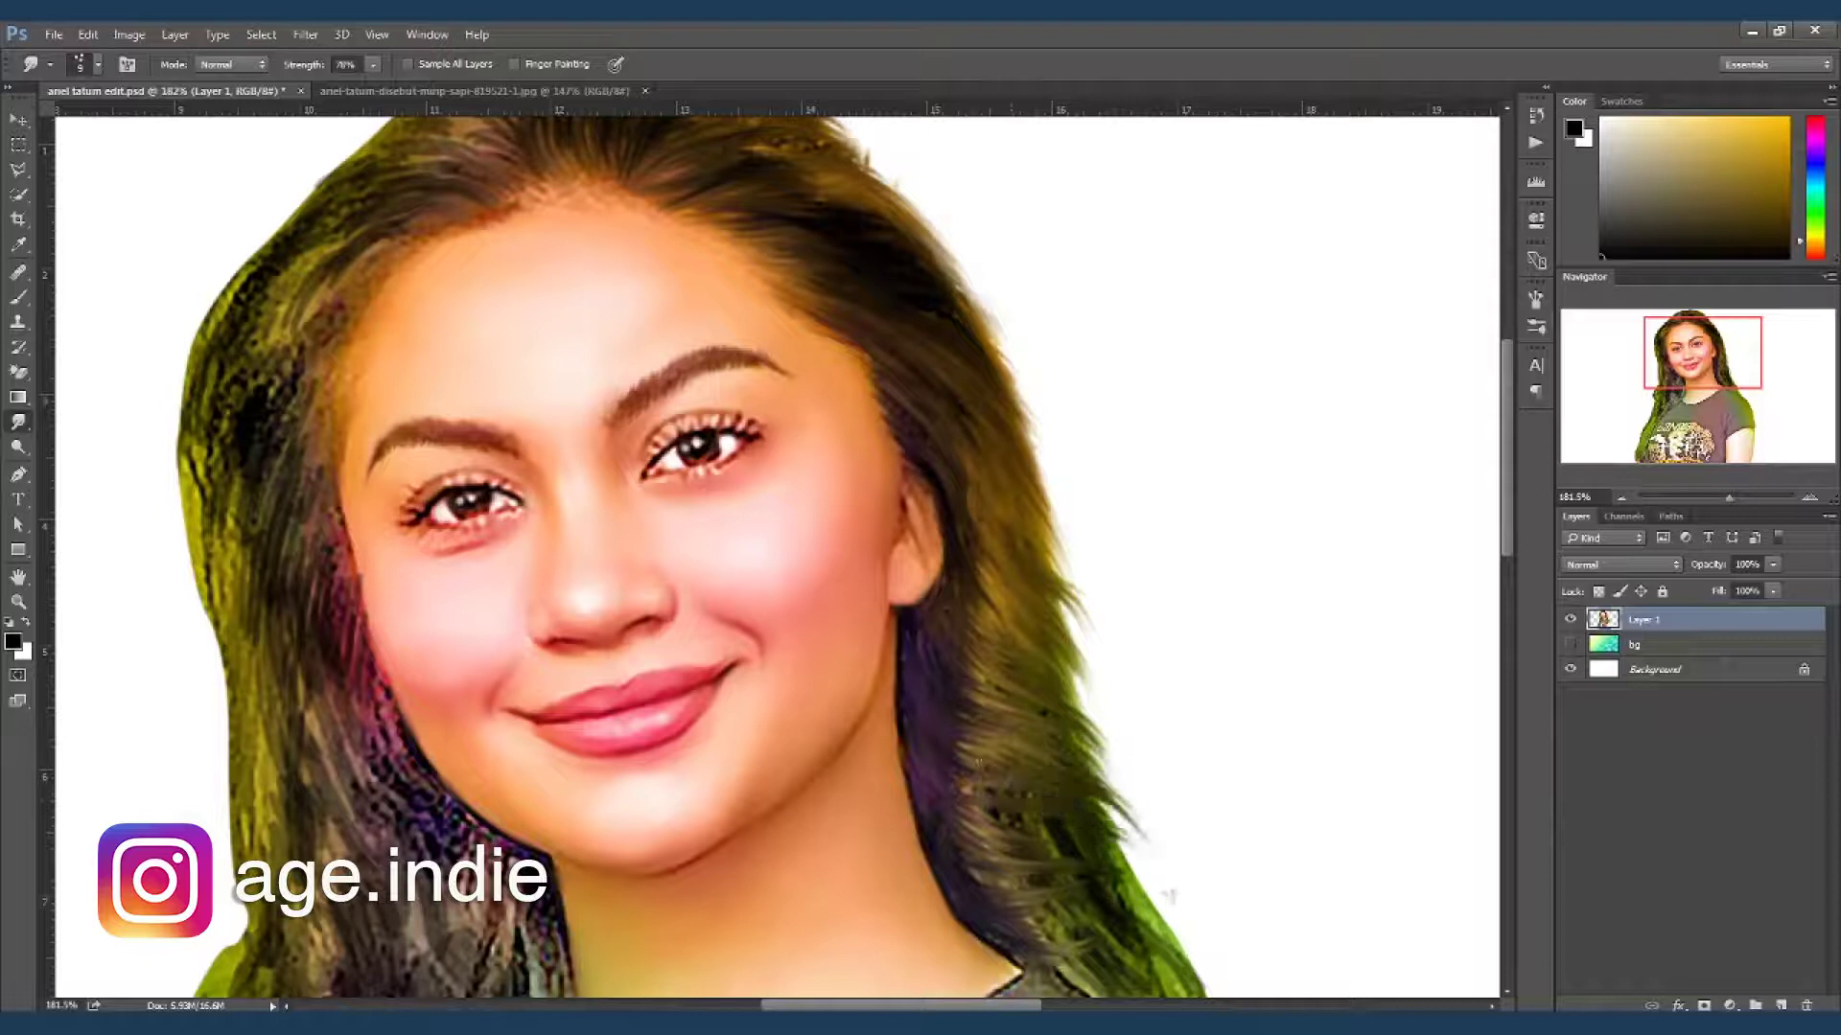
left_click_drag(988, 815, 1146, 887)
left_click_drag(1055, 844, 1175, 920)
left_click_drag(1084, 882, 1189, 940)
- Lengthen the jaw-side strands outward and pull the lower right hair into a long streak
left_click_drag(1069, 877, 983, 723)
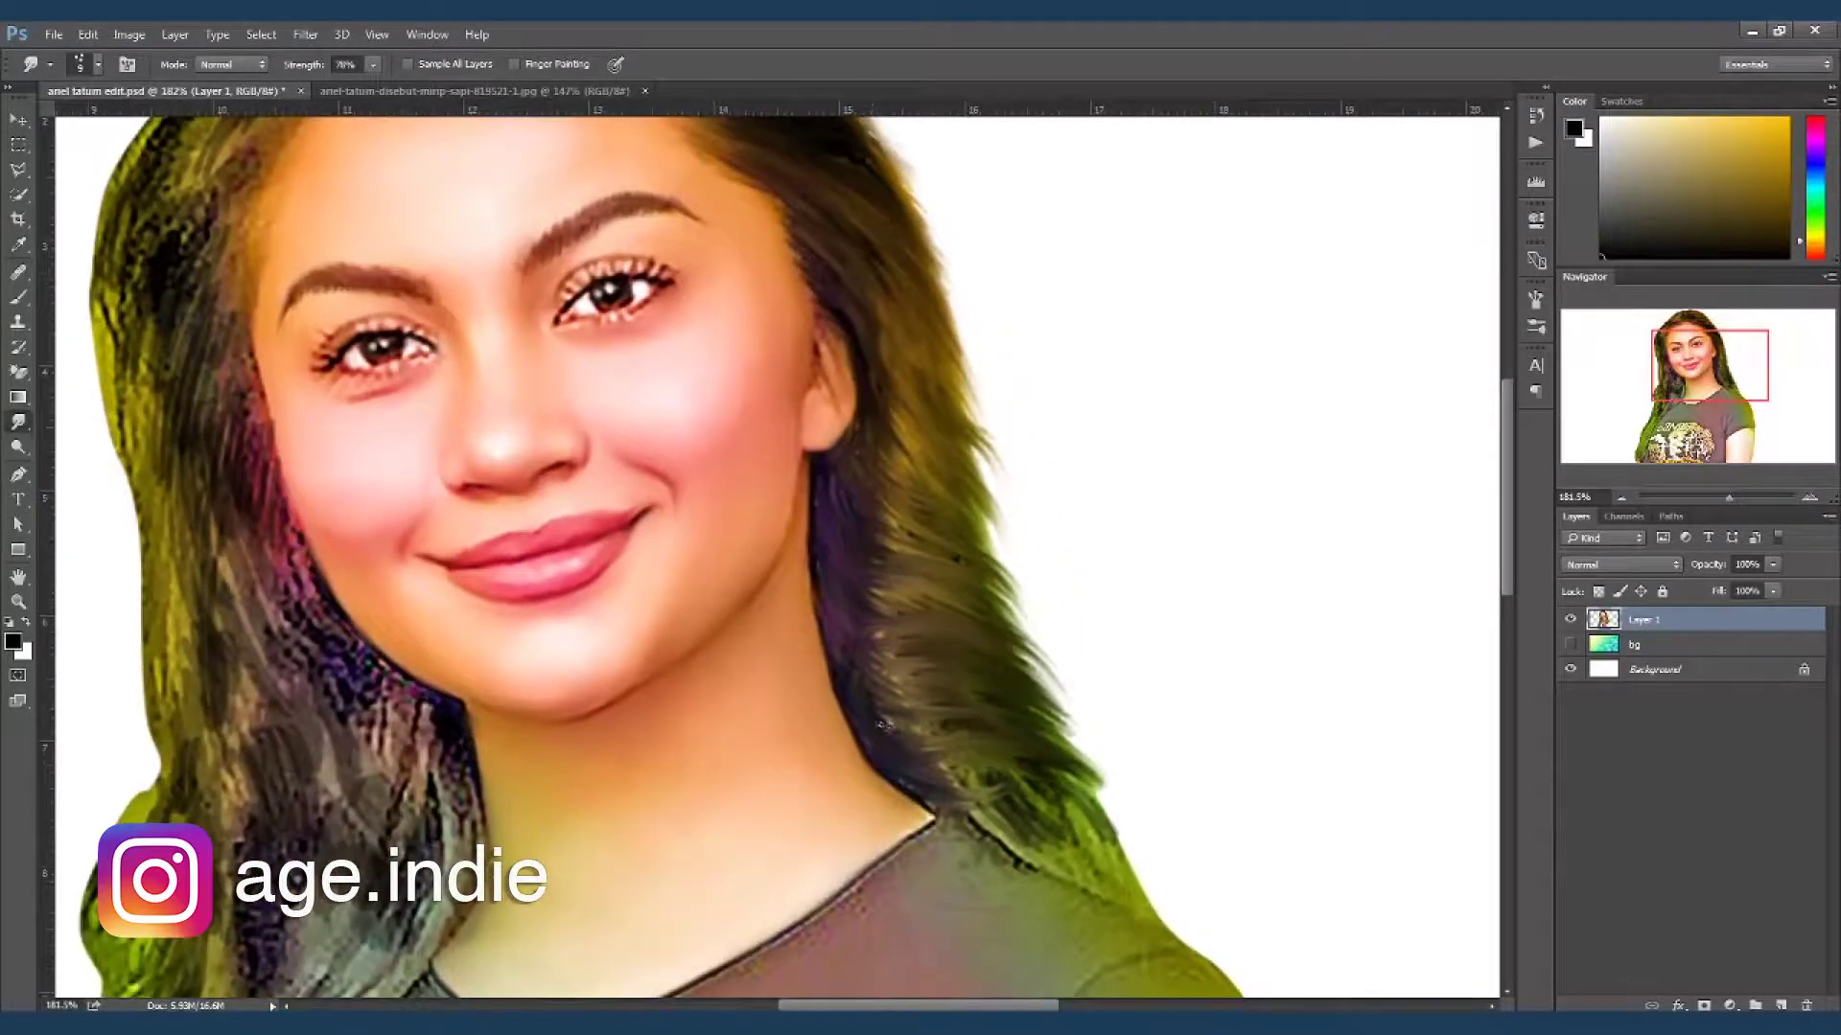
left_click_drag(1012, 777, 1087, 817)
left_click_drag(954, 791, 1131, 829)
left_click_drag(993, 822, 1131, 826)
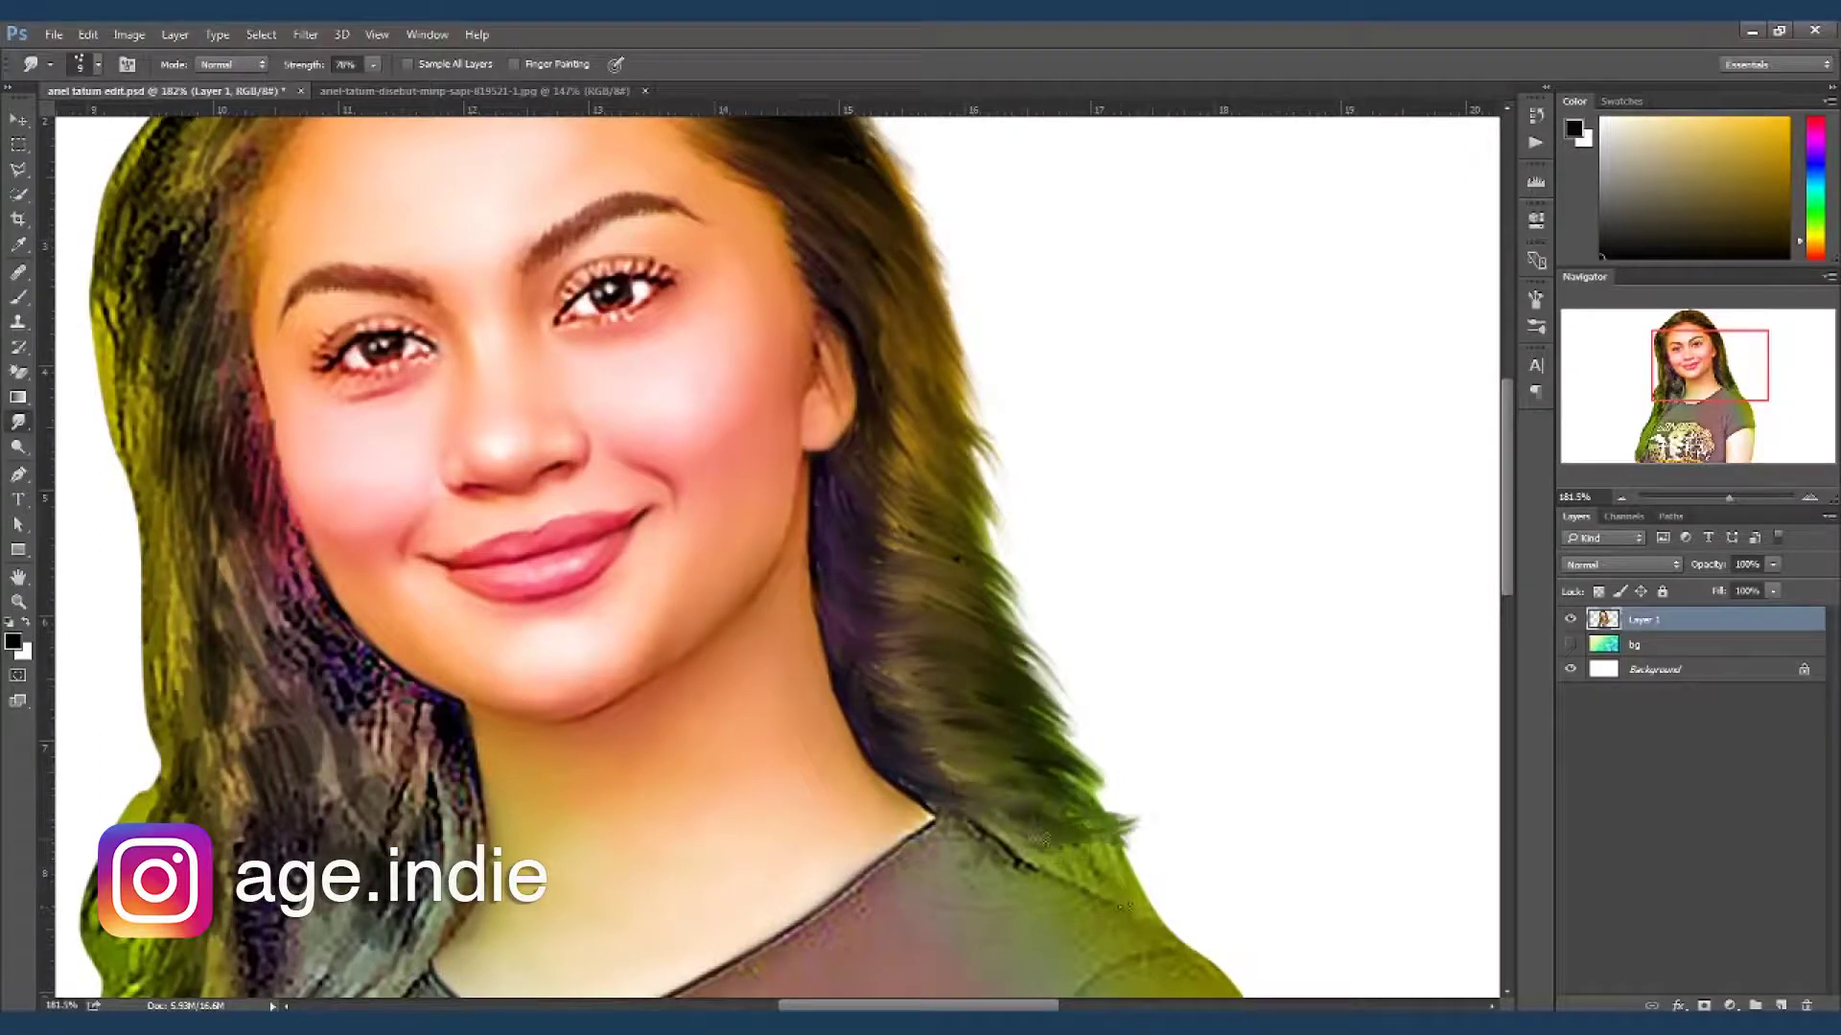
left_click_drag(1002, 834, 1211, 936)
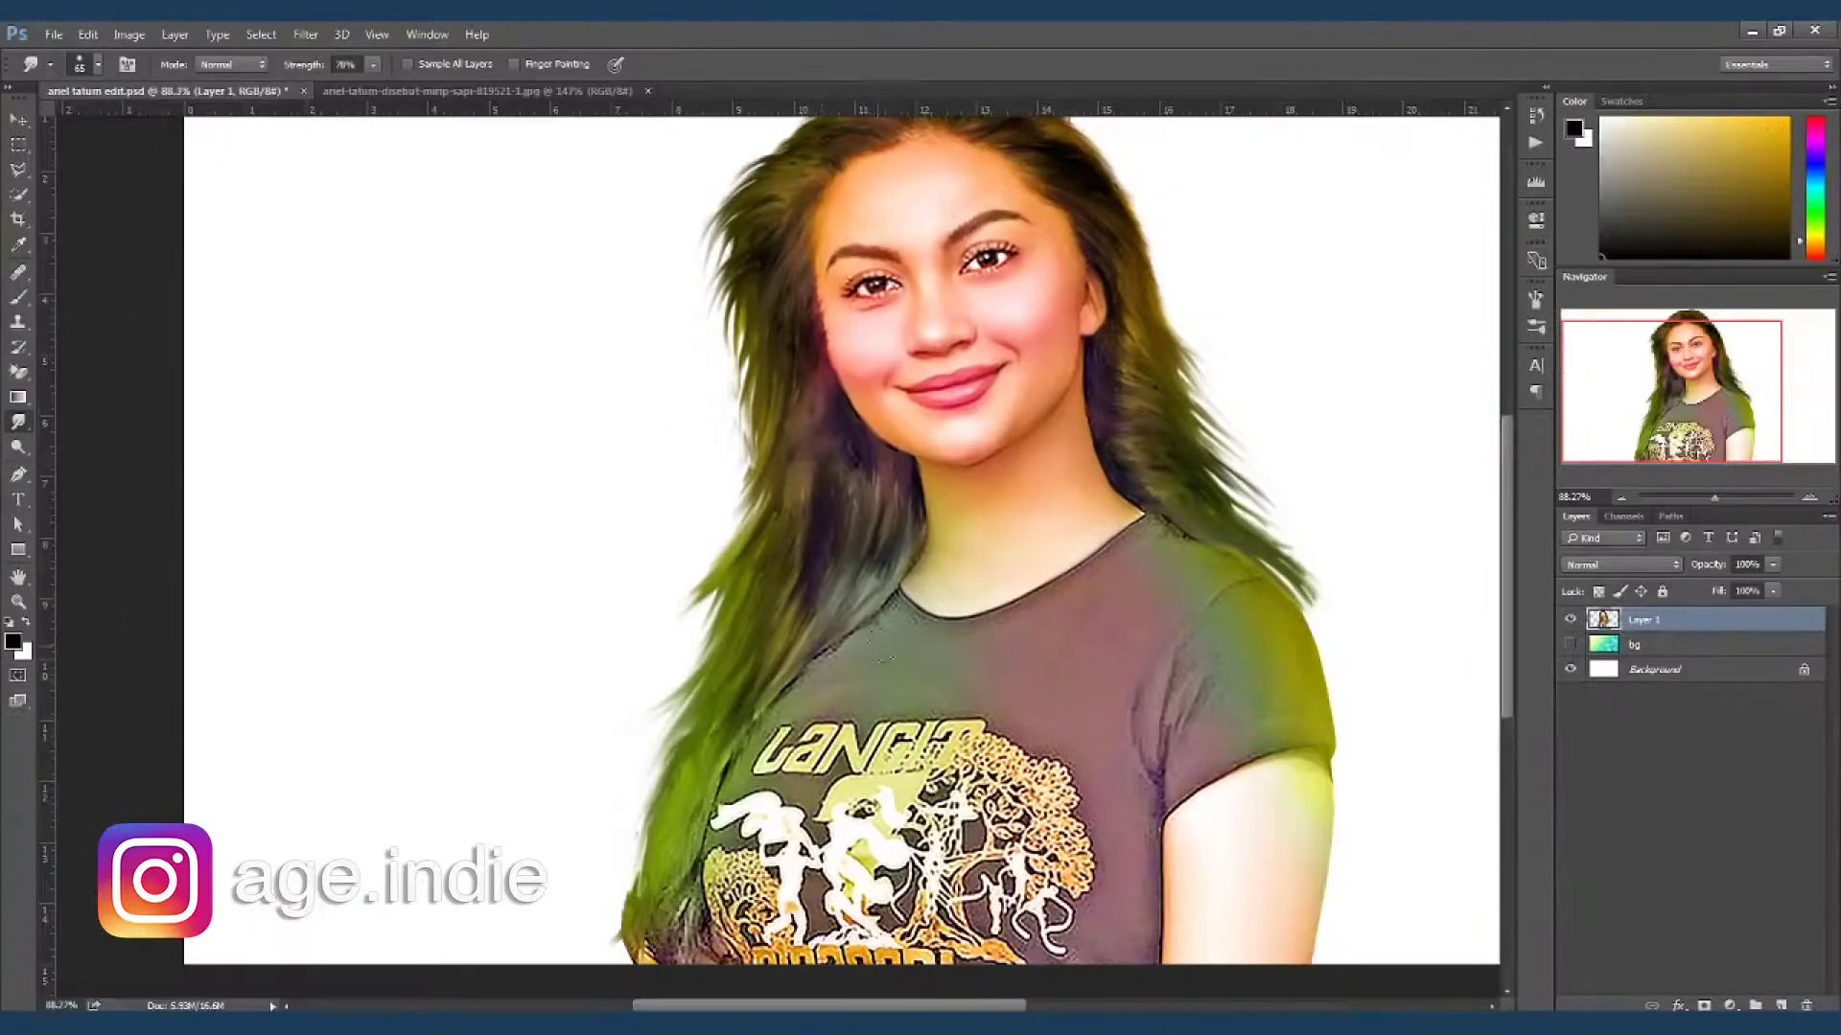
- Smear the shirt's printed letters and white figures into the fabric
mouse_move(829, 689)
left_mouse_down()
mouse_move(781, 763)
mouse_move(844, 698)
left_mouse_up()
left_click_drag(786, 786, 729, 824)
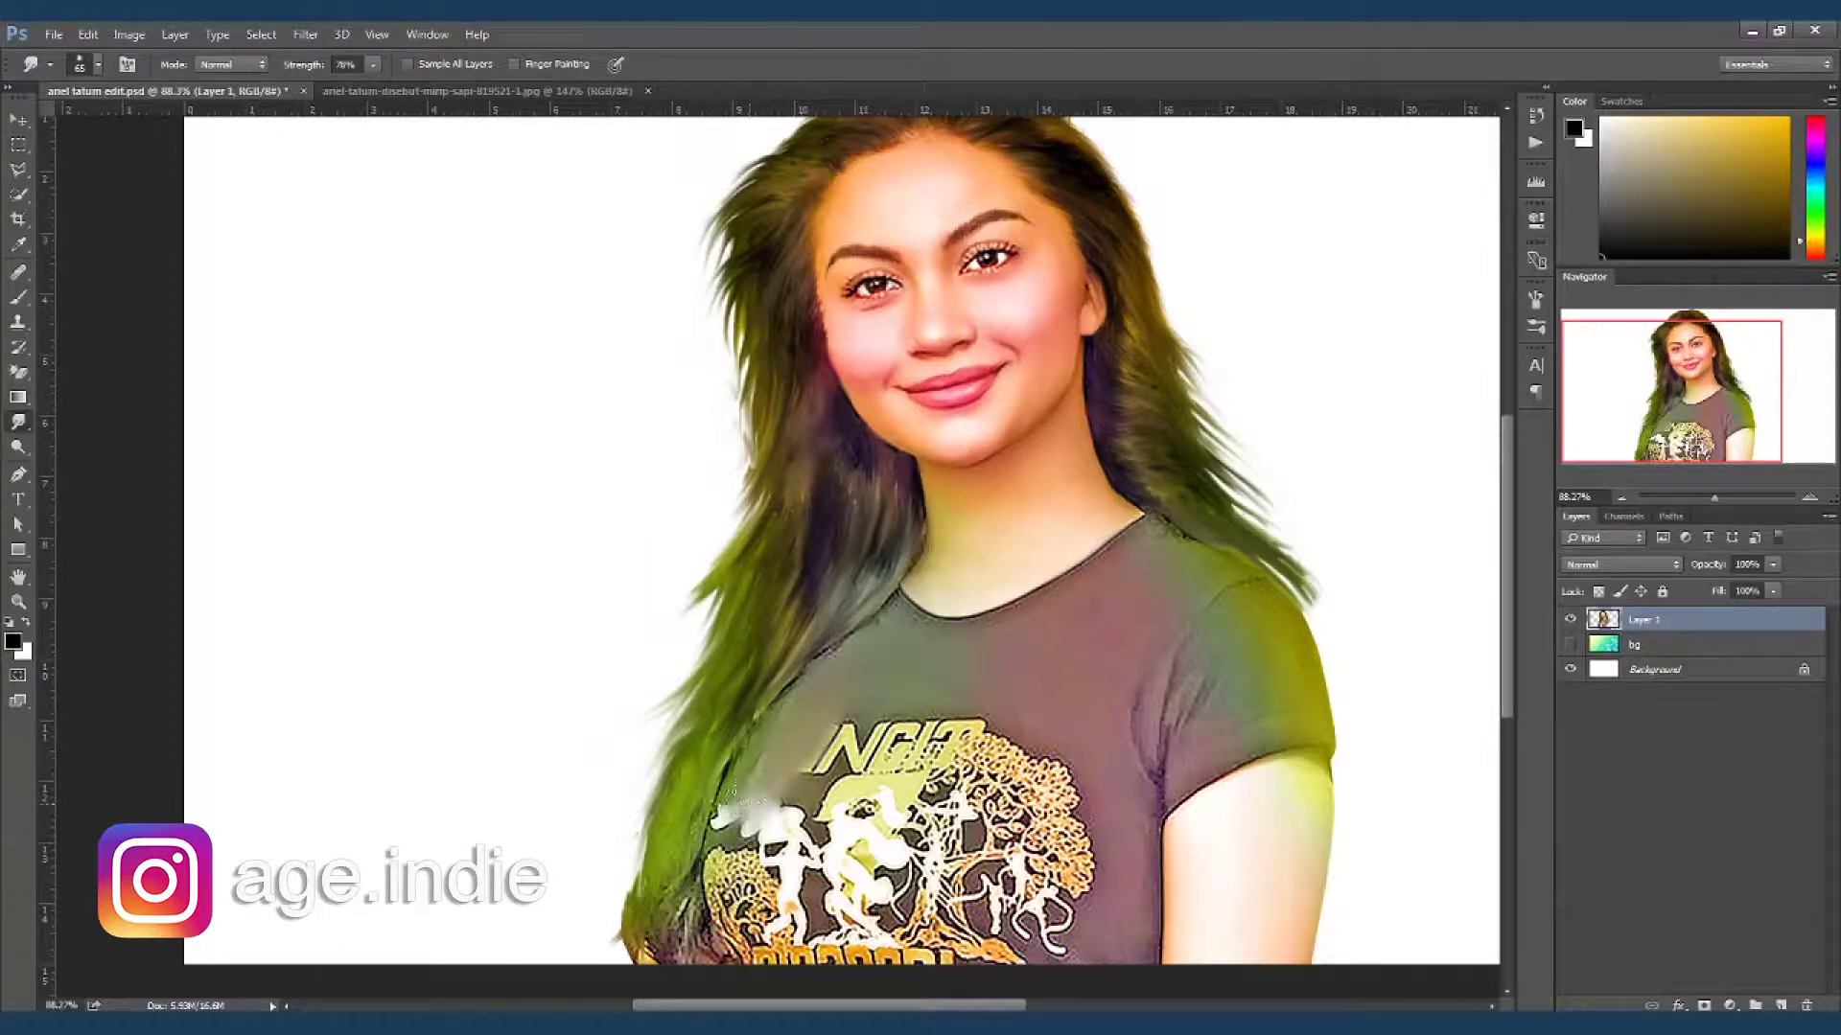
mouse_move(805, 767)
left_mouse_down()
mouse_move(907, 729)
mouse_move(867, 719)
left_mouse_up()
mouse_move(958, 757)
left_mouse_down()
mouse_move(1016, 729)
mouse_move(1006, 690)
left_mouse_up()
scroll(926, 655, "up", 3)
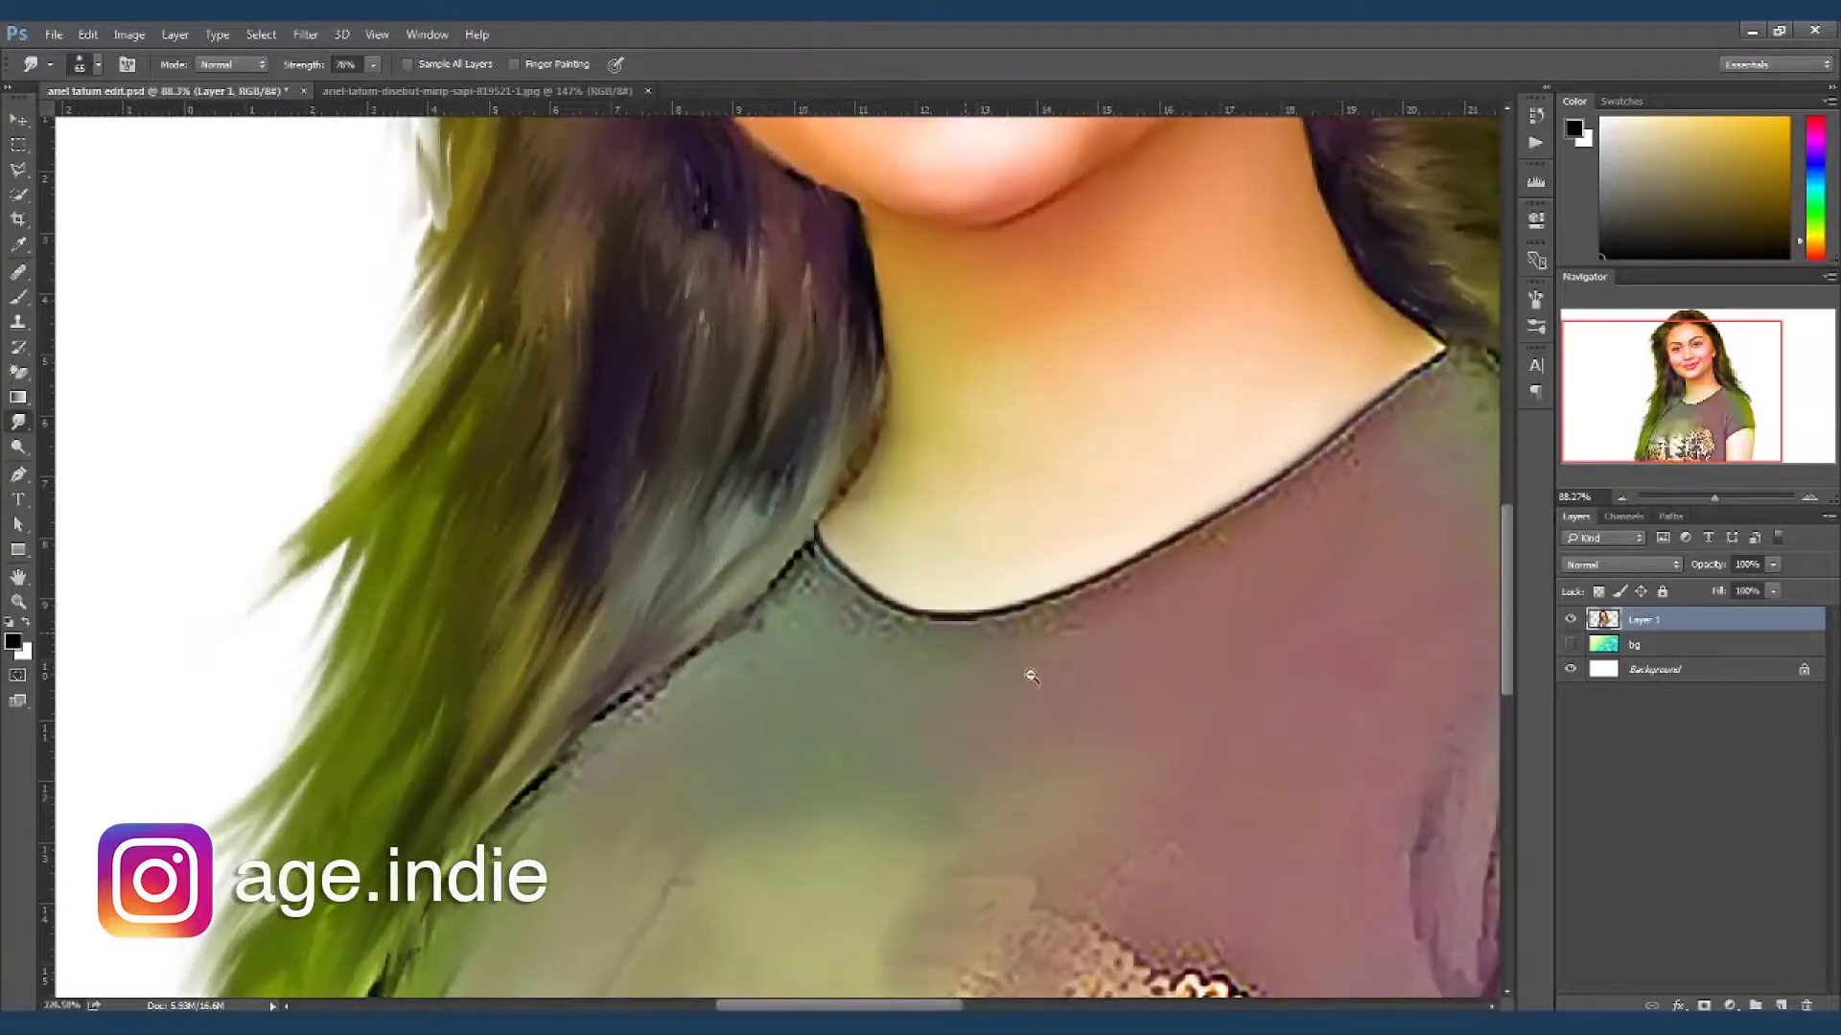
- With a smaller brush, smooth the hair-shirt edge and soften the black neckline
key("bracketleft")
key("bracketleft")
key("bracketleft")
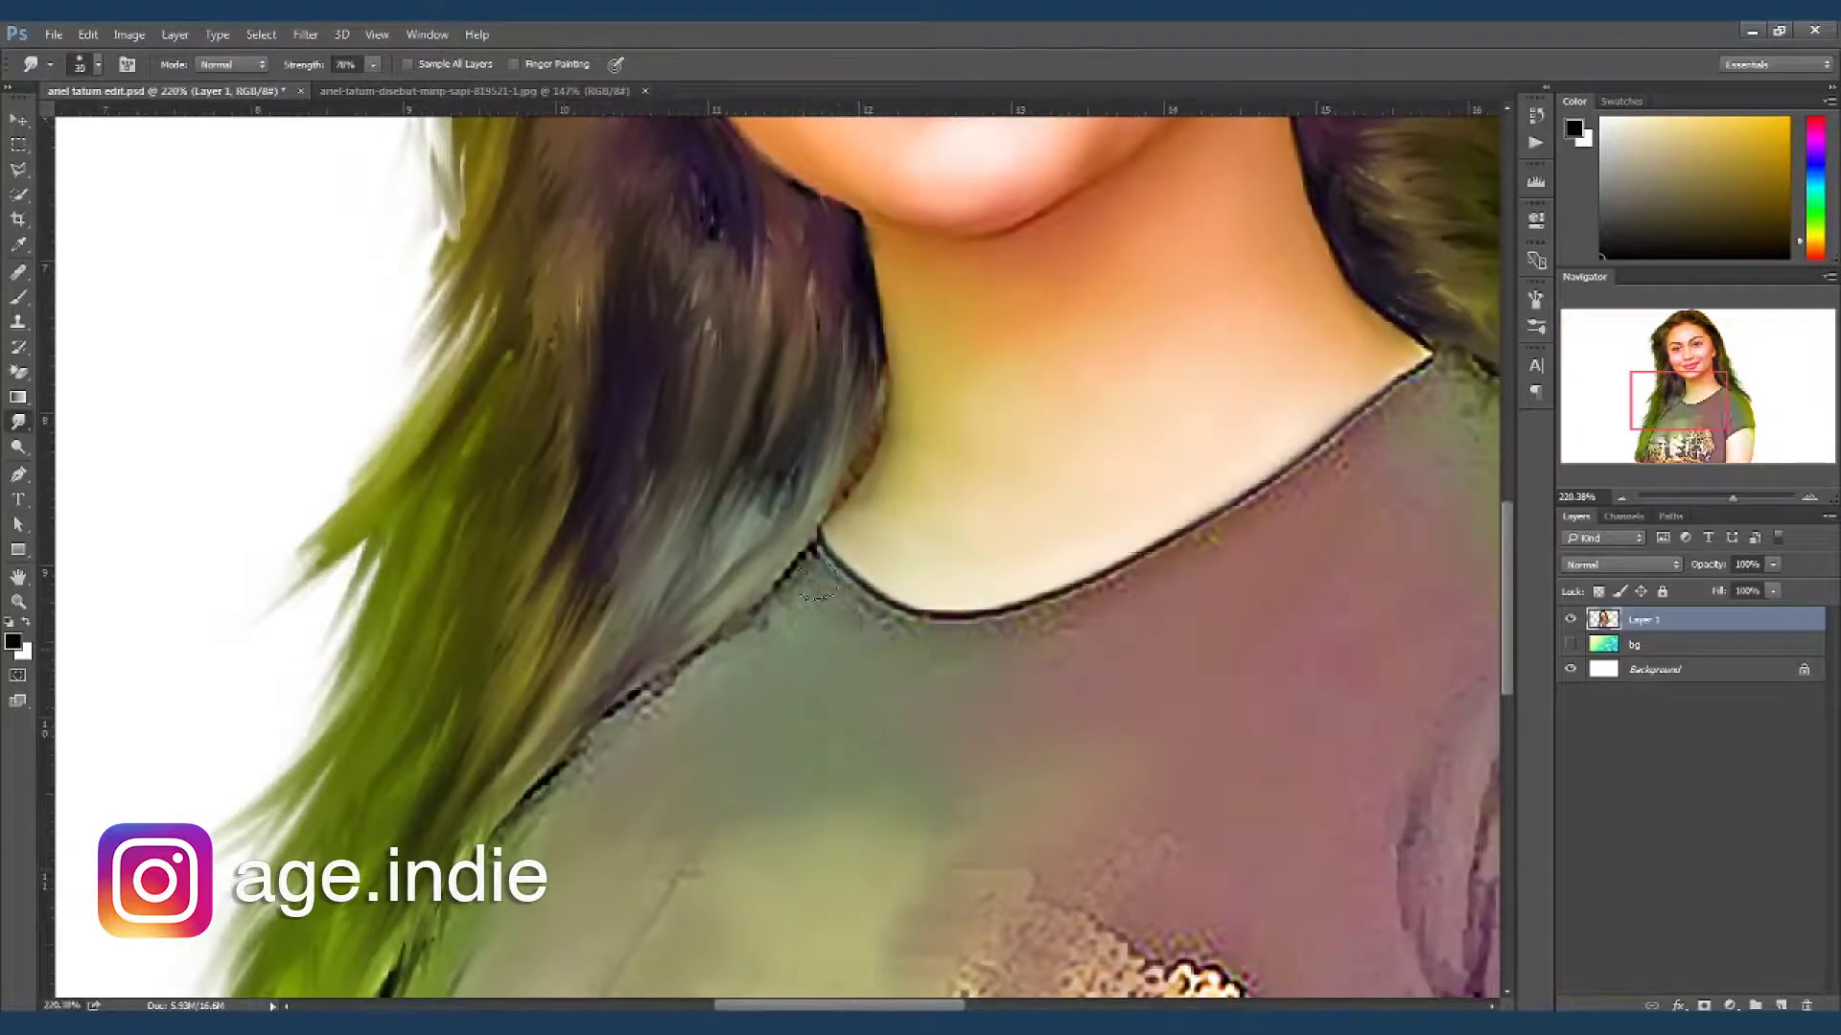
left_click_drag(753, 644, 628, 723)
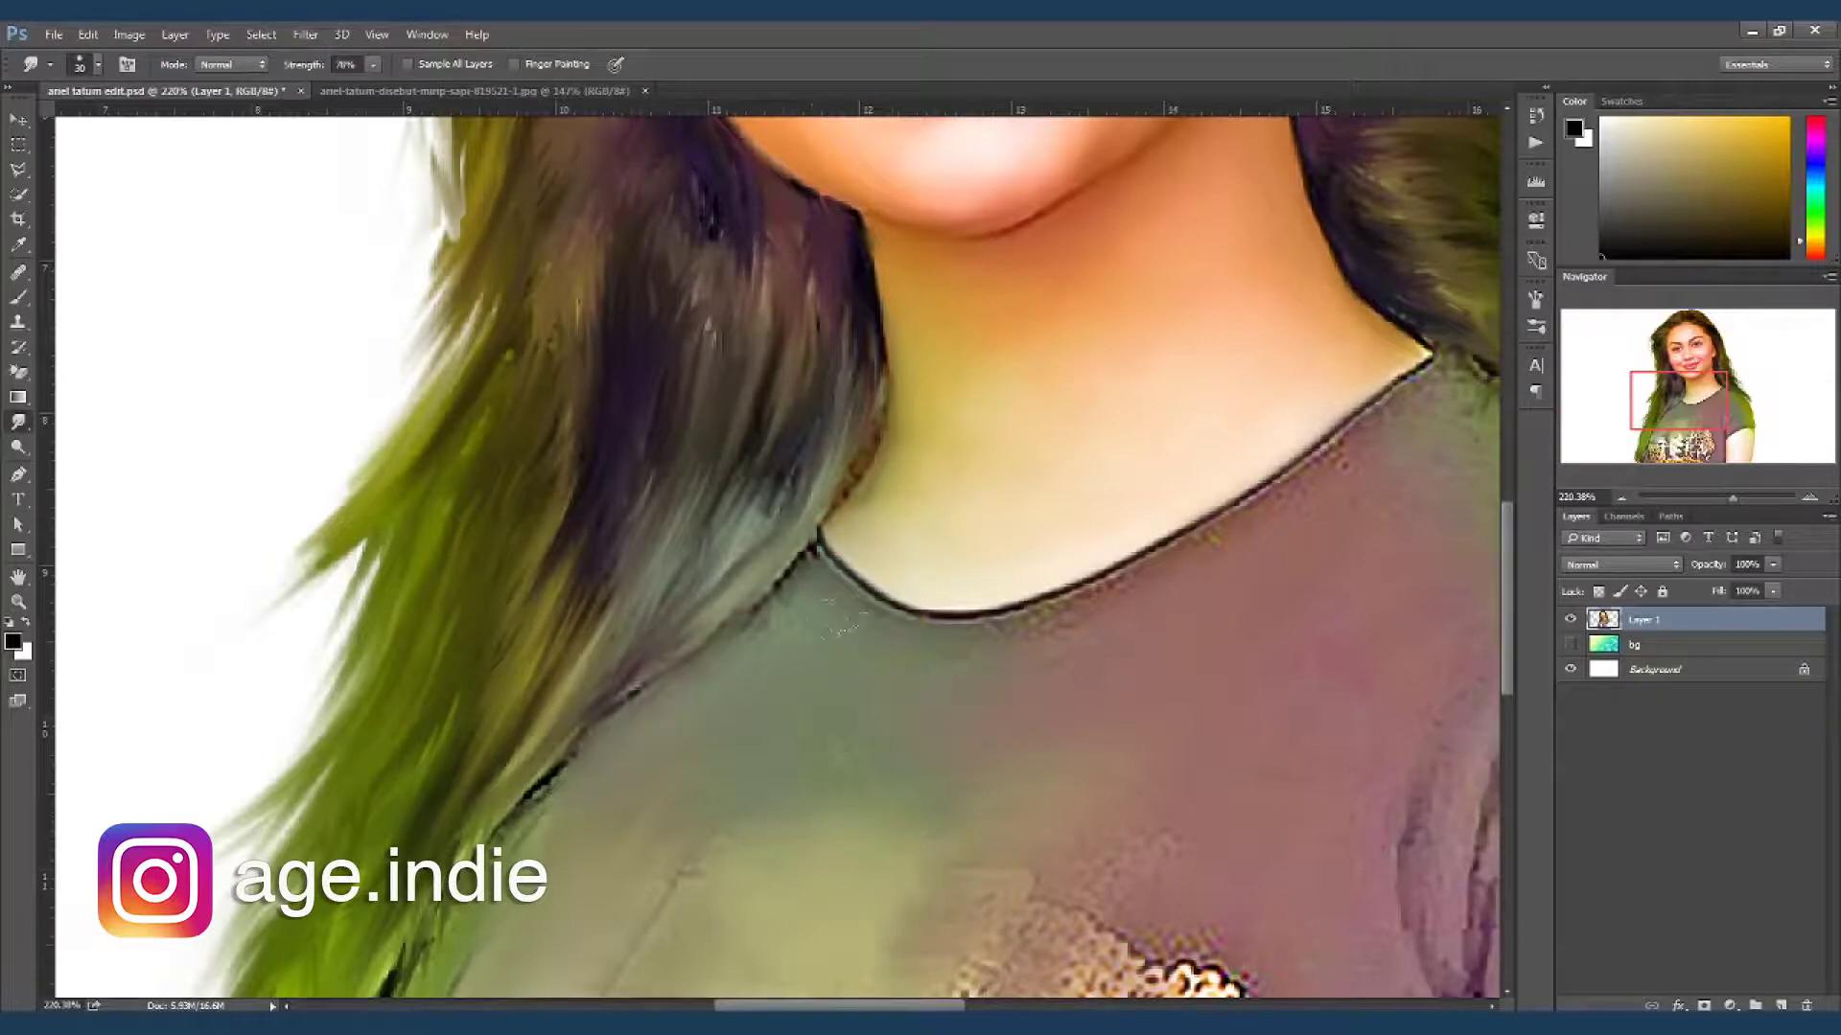
mouse_move(771, 613)
left_mouse_down()
mouse_move(853, 580)
mouse_move(1101, 588)
left_mouse_up()
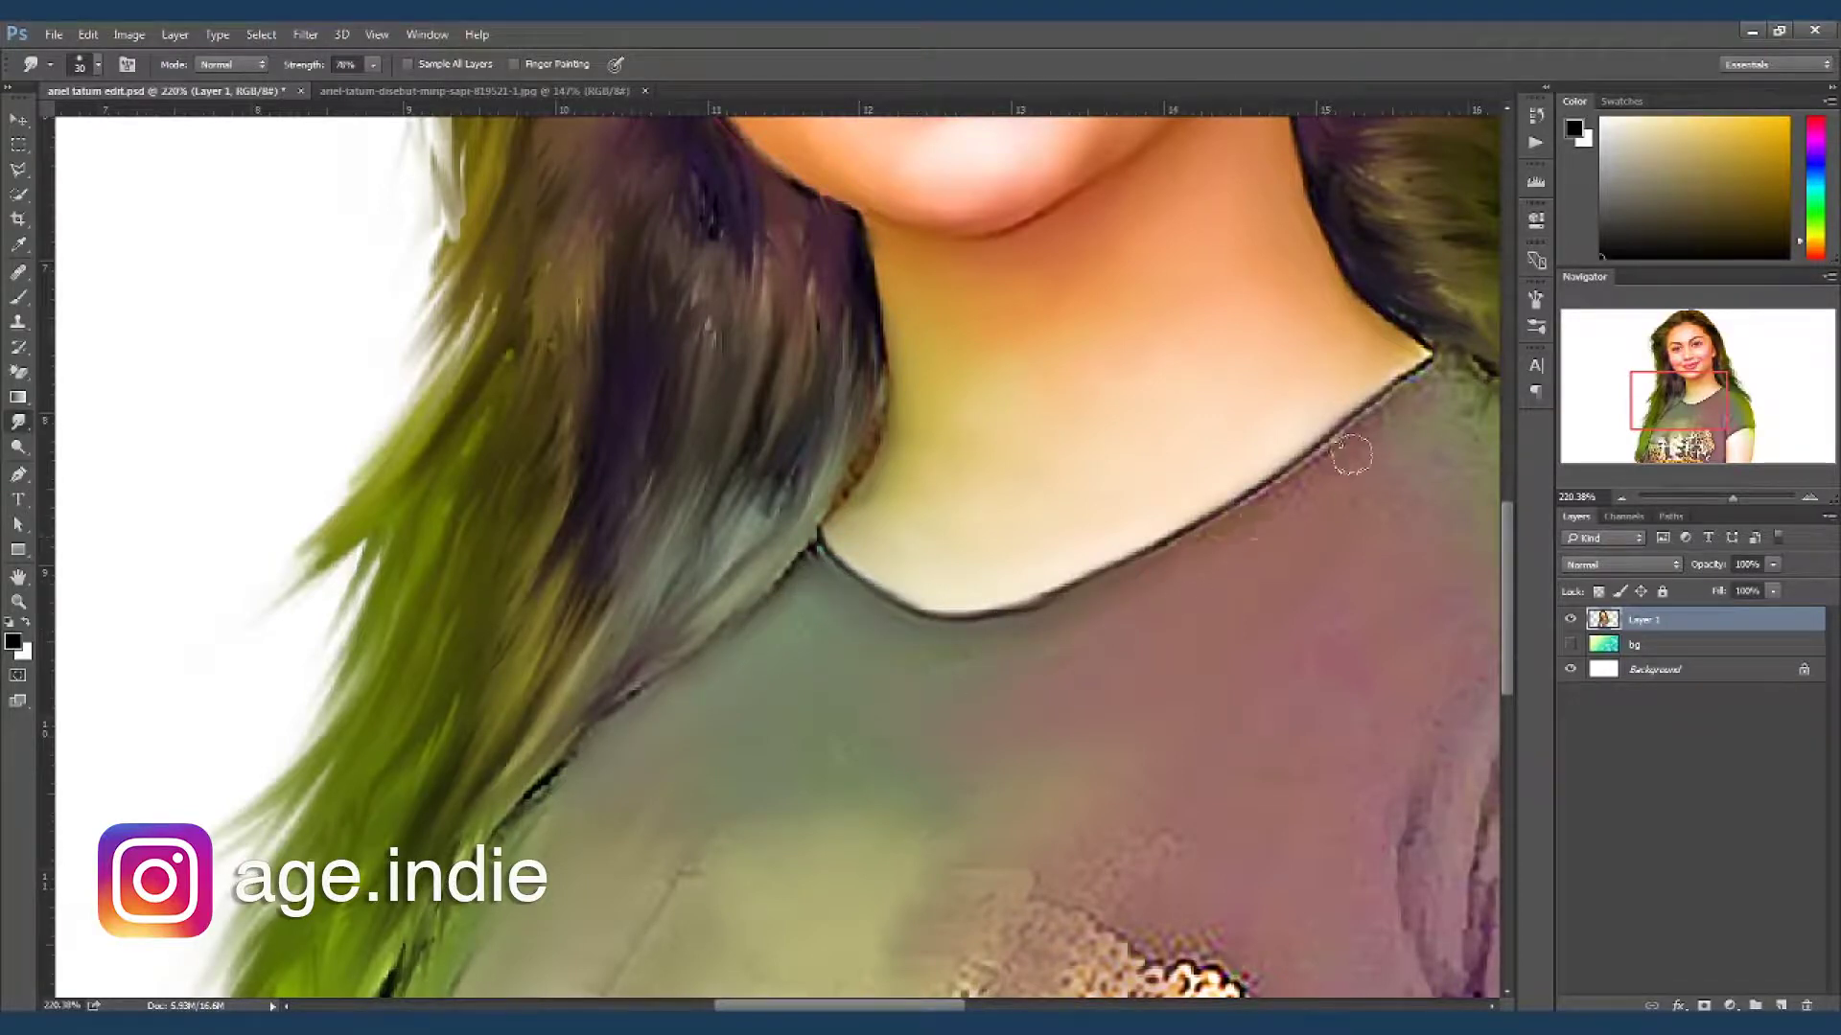
left_click_drag(1467, 379, 1299, 298)
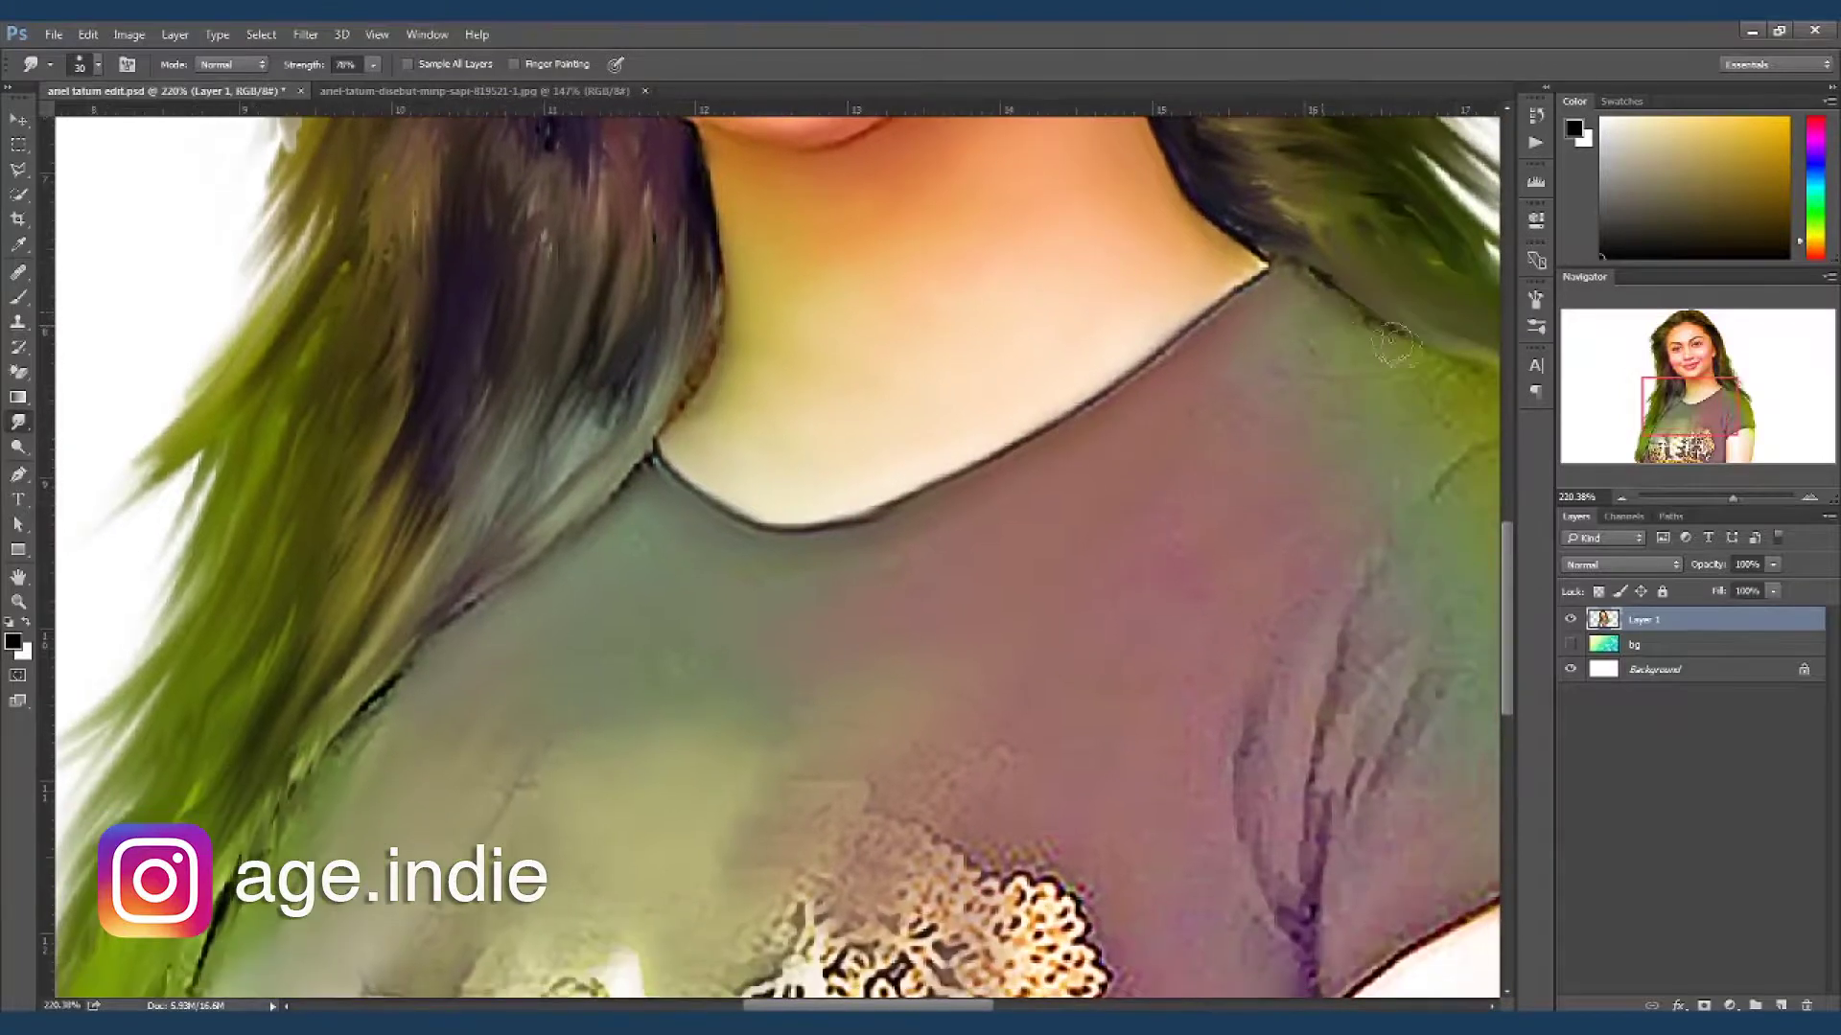
scroll(1304, 623, "down", 3)
scroll(1289, 482, "up", 3)
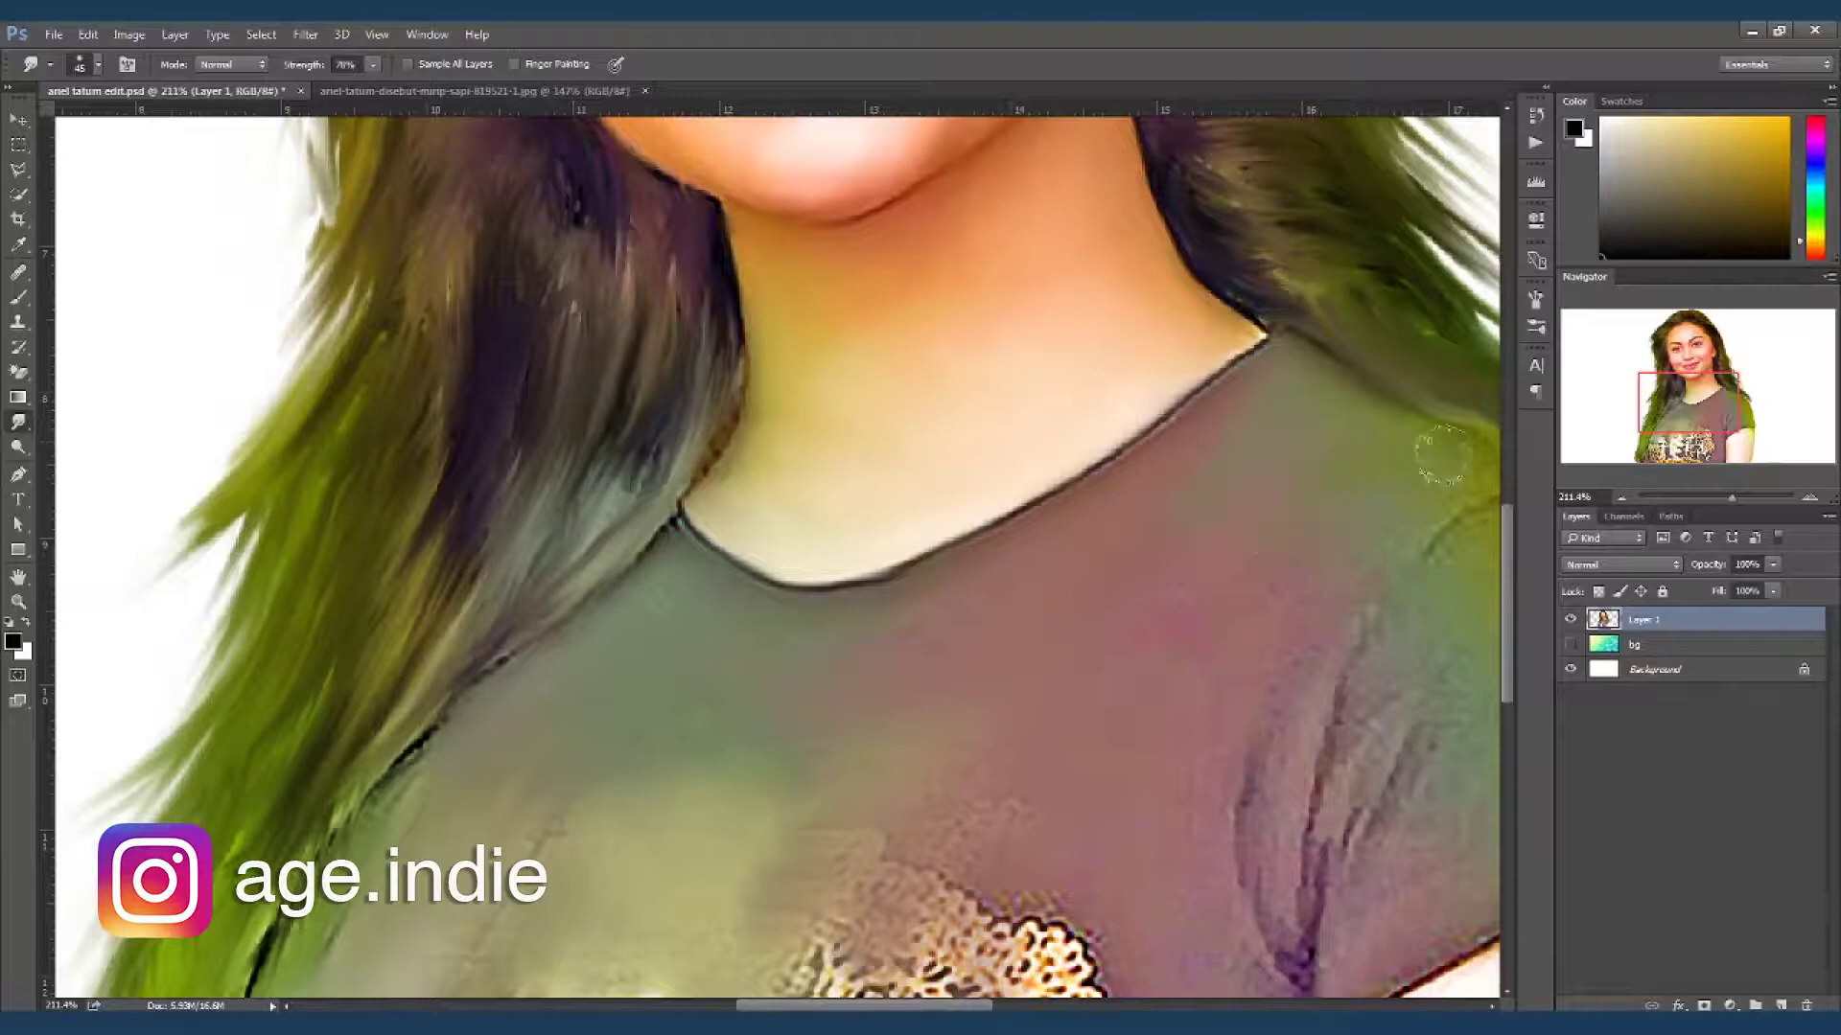
- With a larger brush, smooth the dark fold lines near the right armpit
key("bracketright")
key("bracketright")
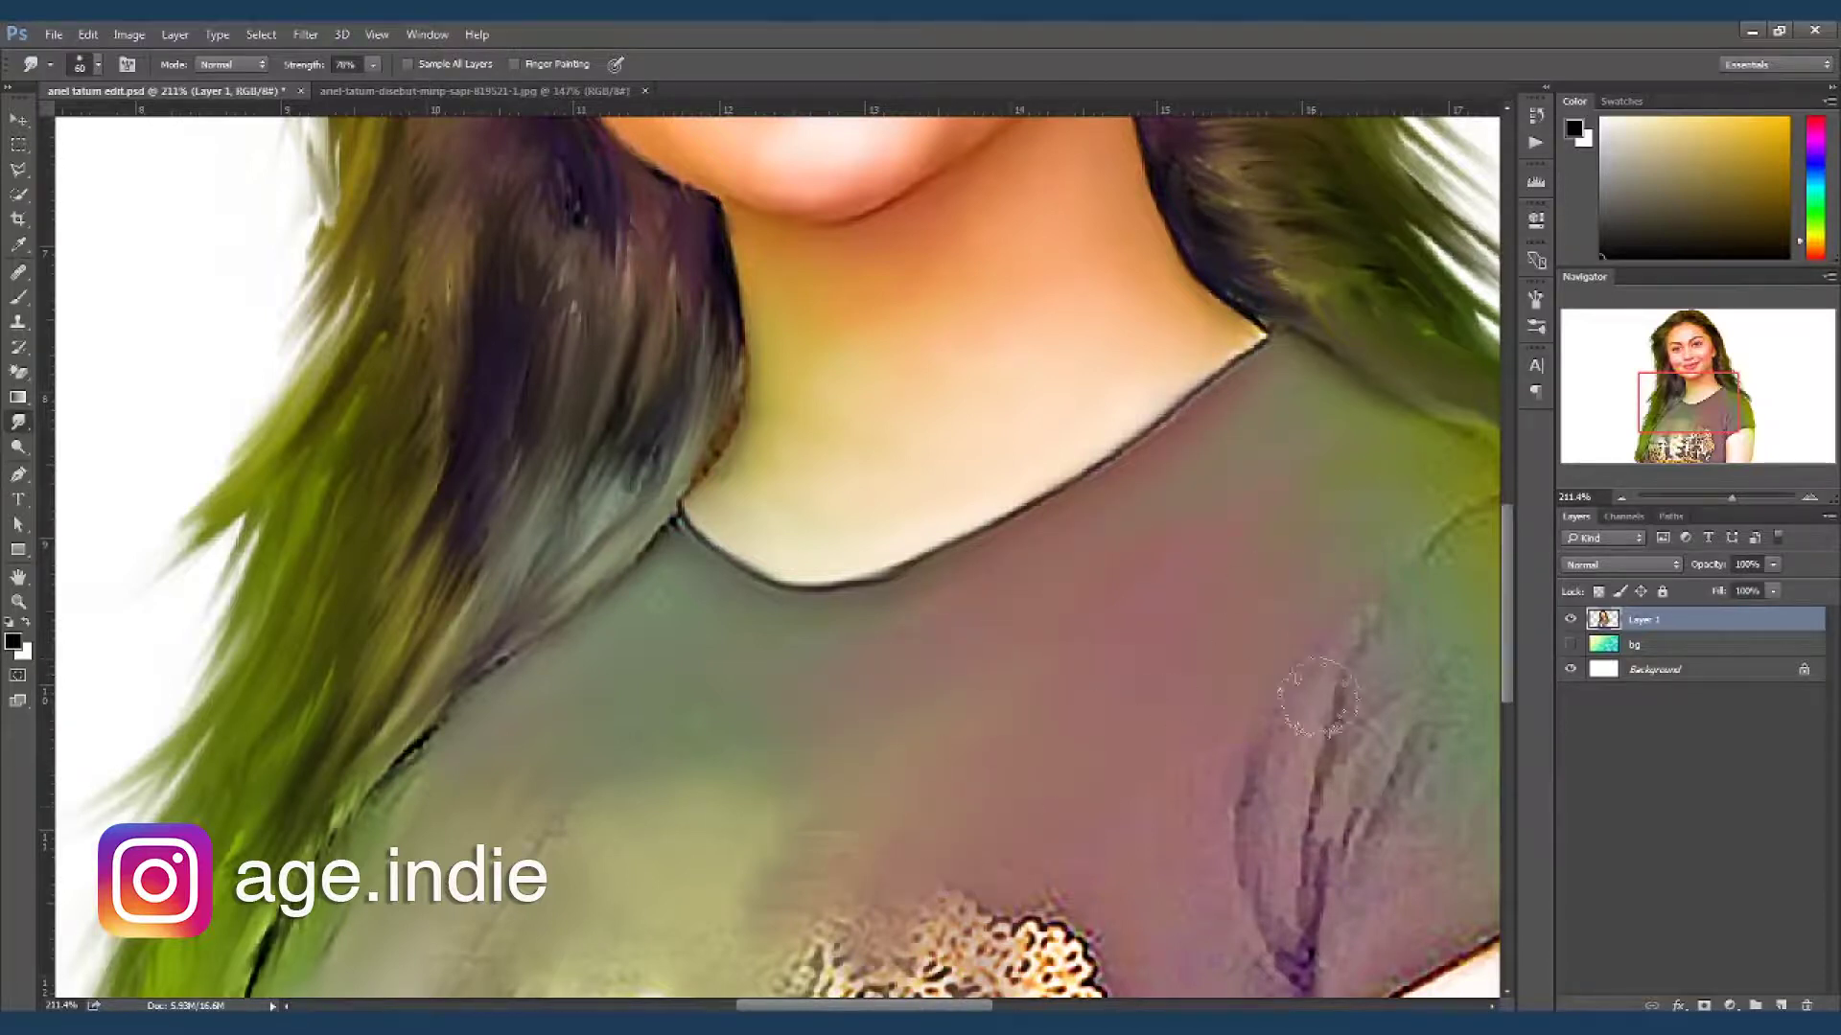
scroll(1055, 710, "right", 3)
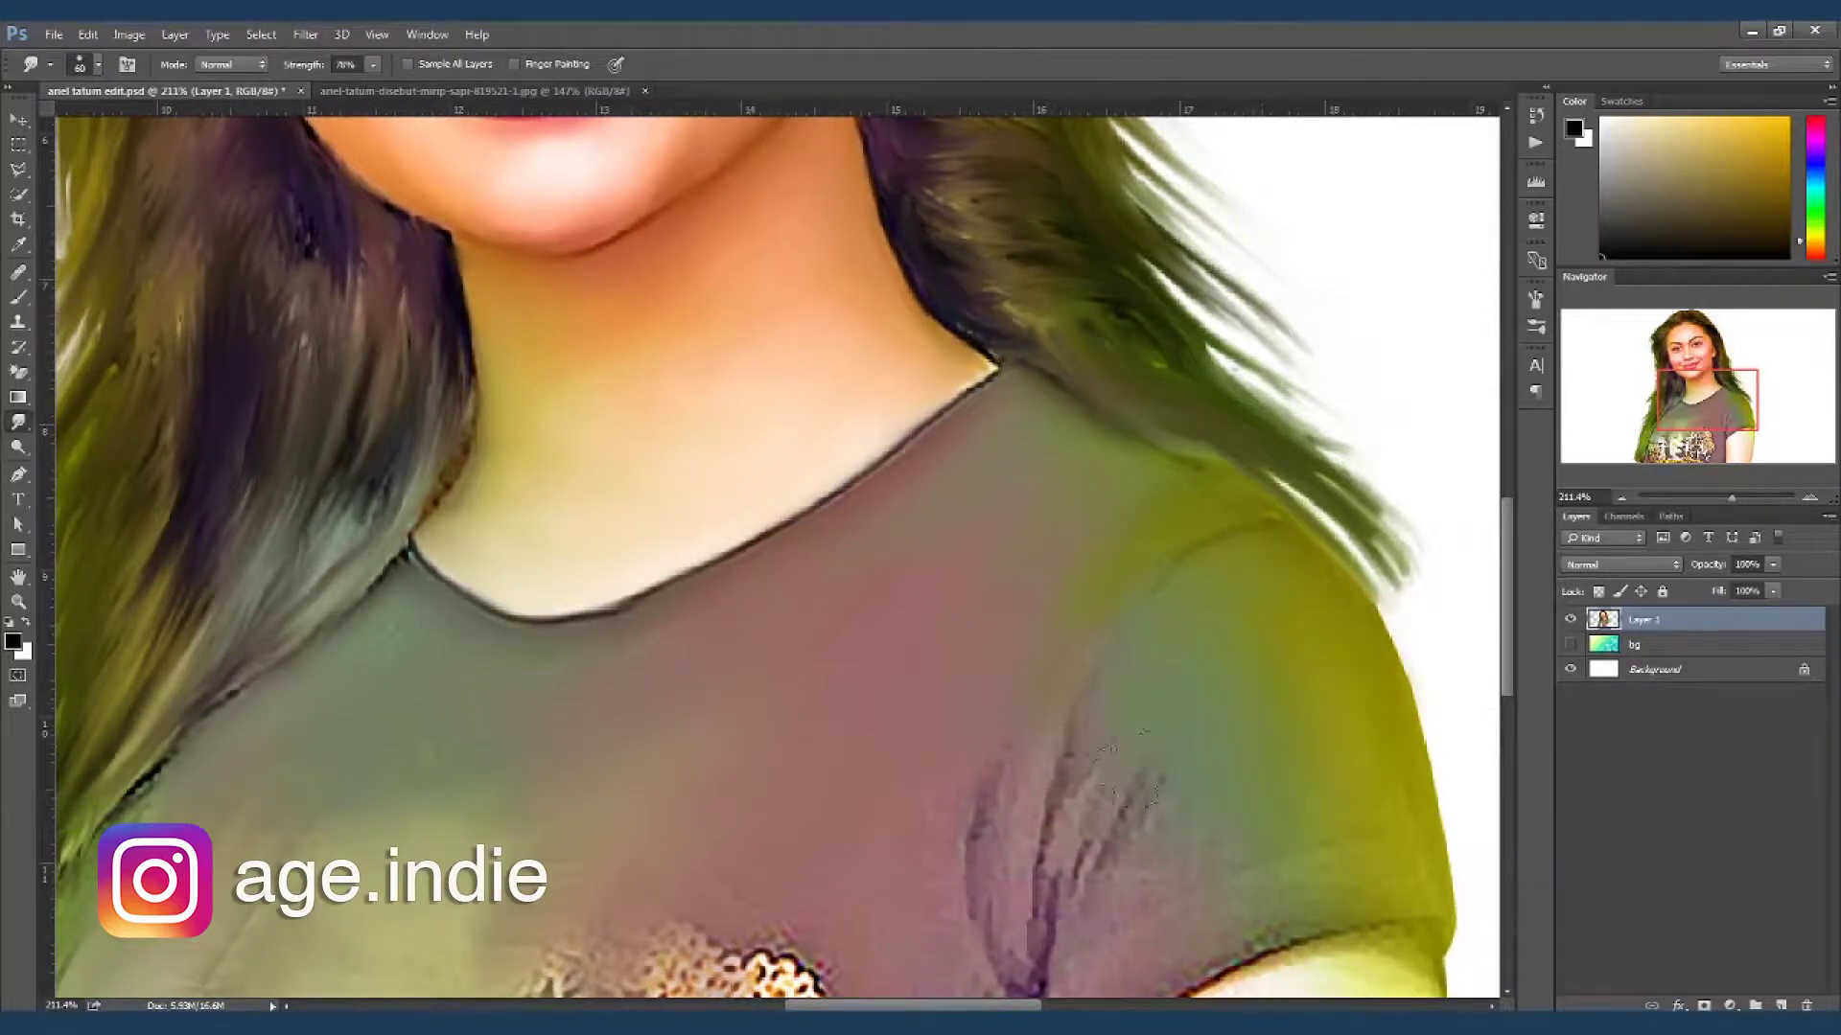
left_click_drag(1189, 796, 1175, 536)
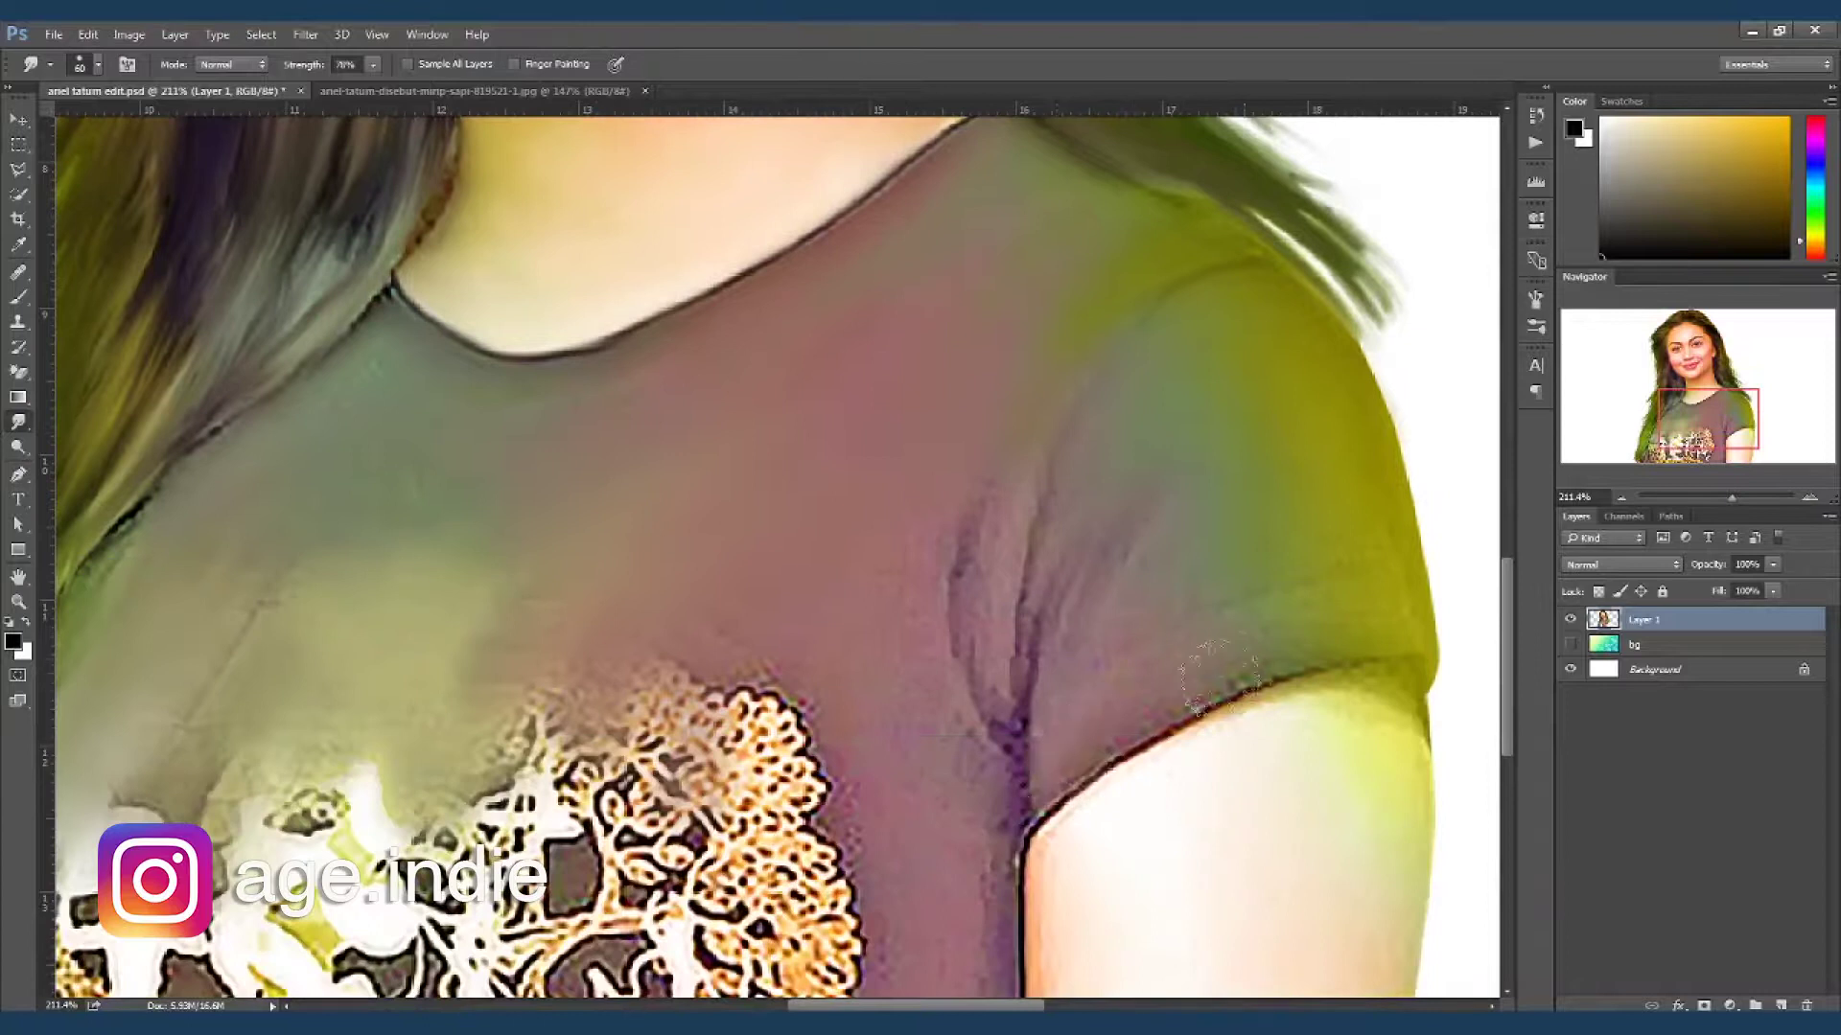
left_click_drag(1041, 585, 1022, 748)
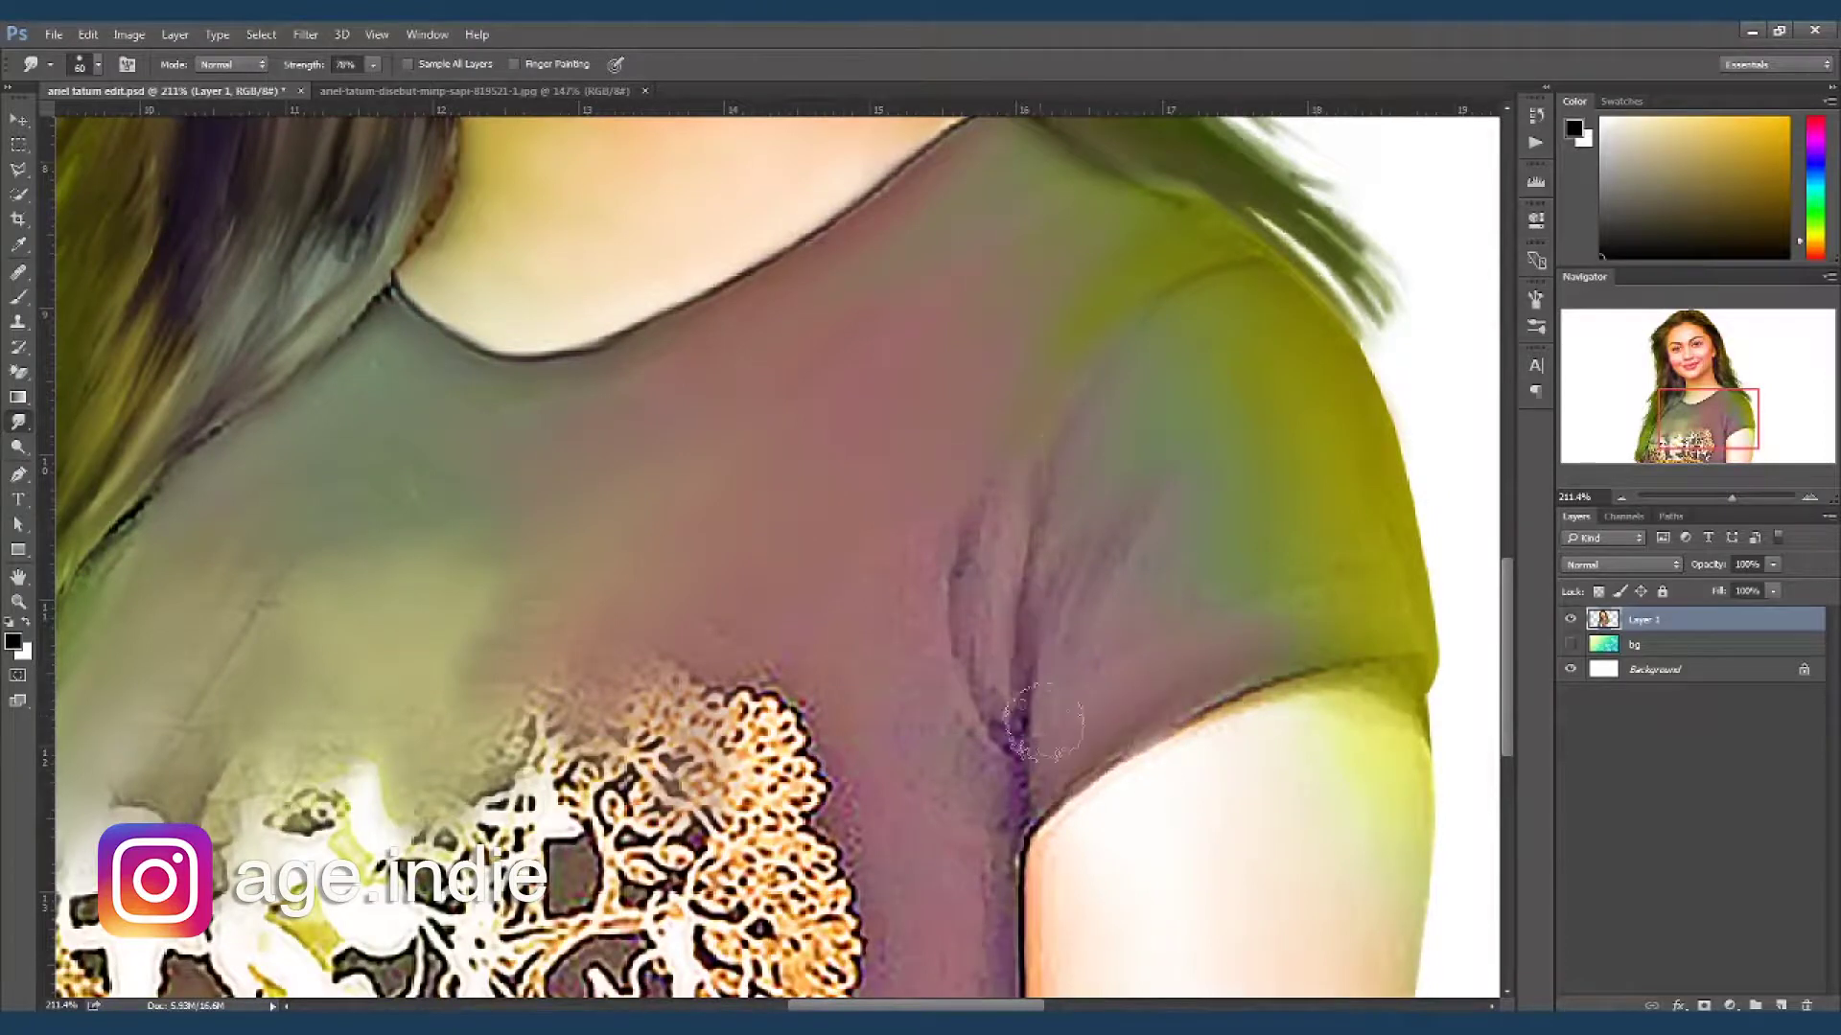
left_click_drag(997, 652, 987, 767)
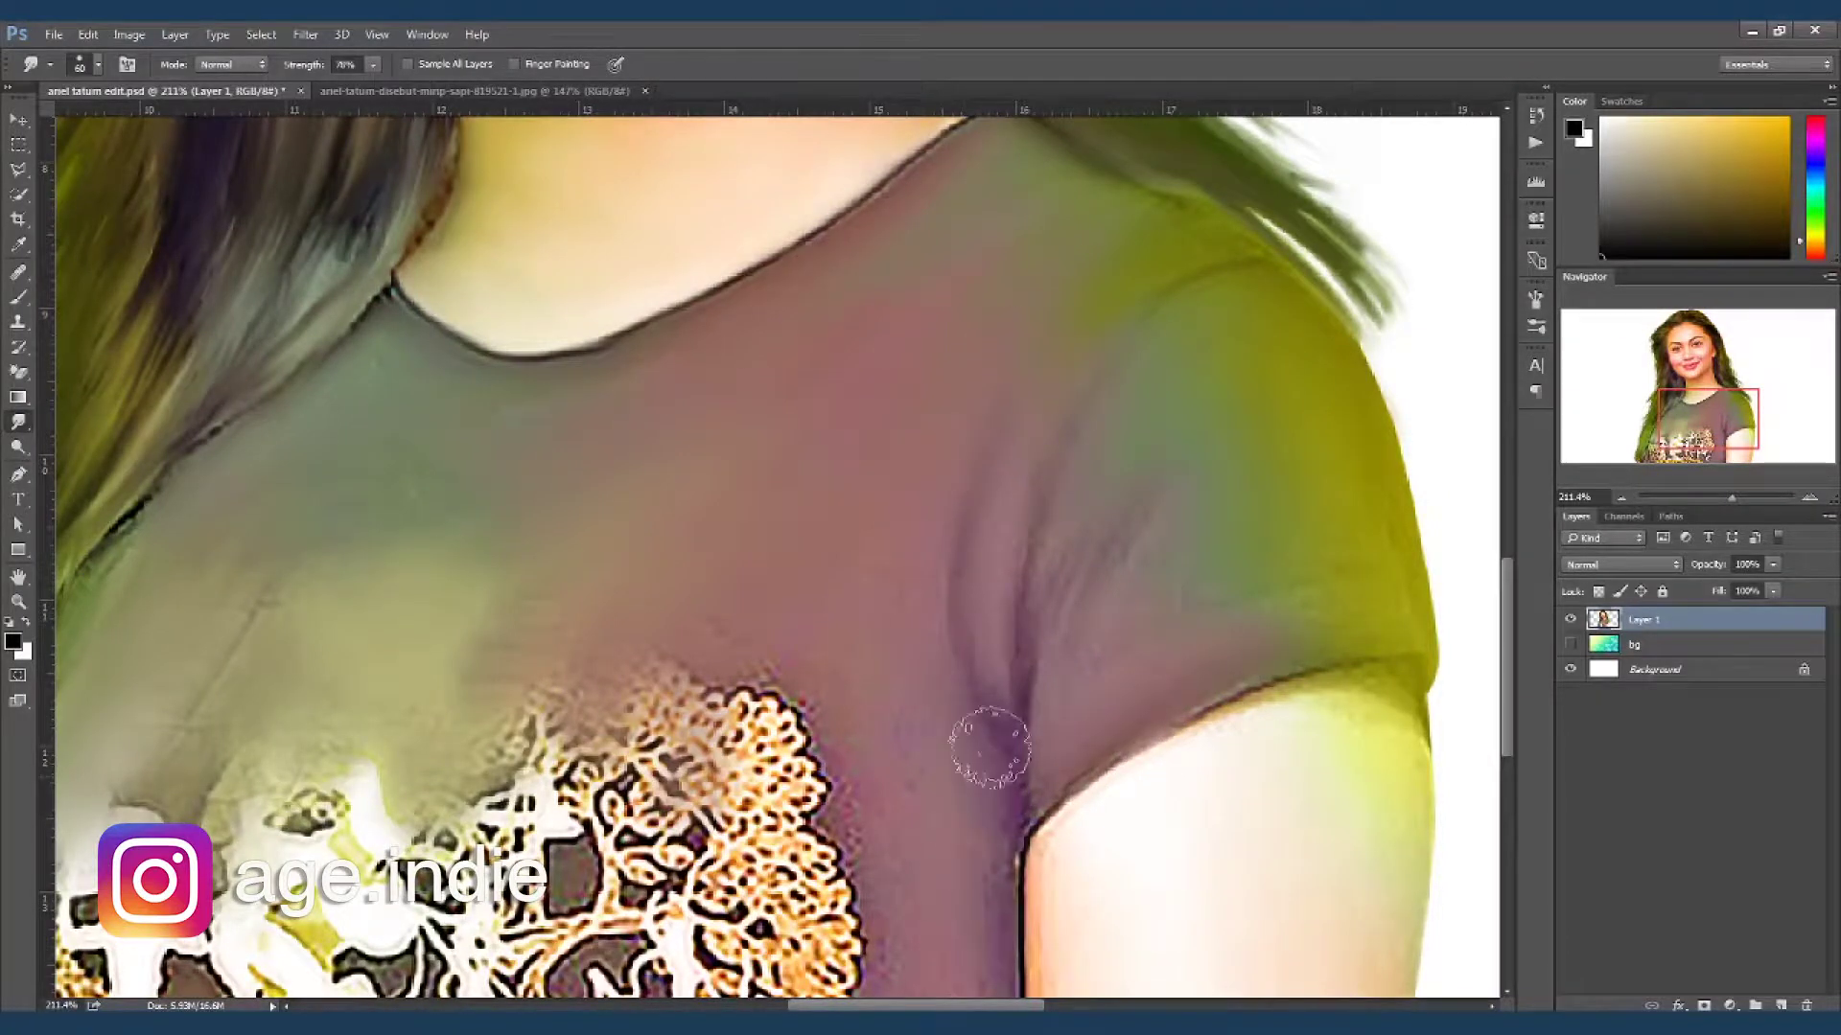
scroll(1054, 671, "down", 3)
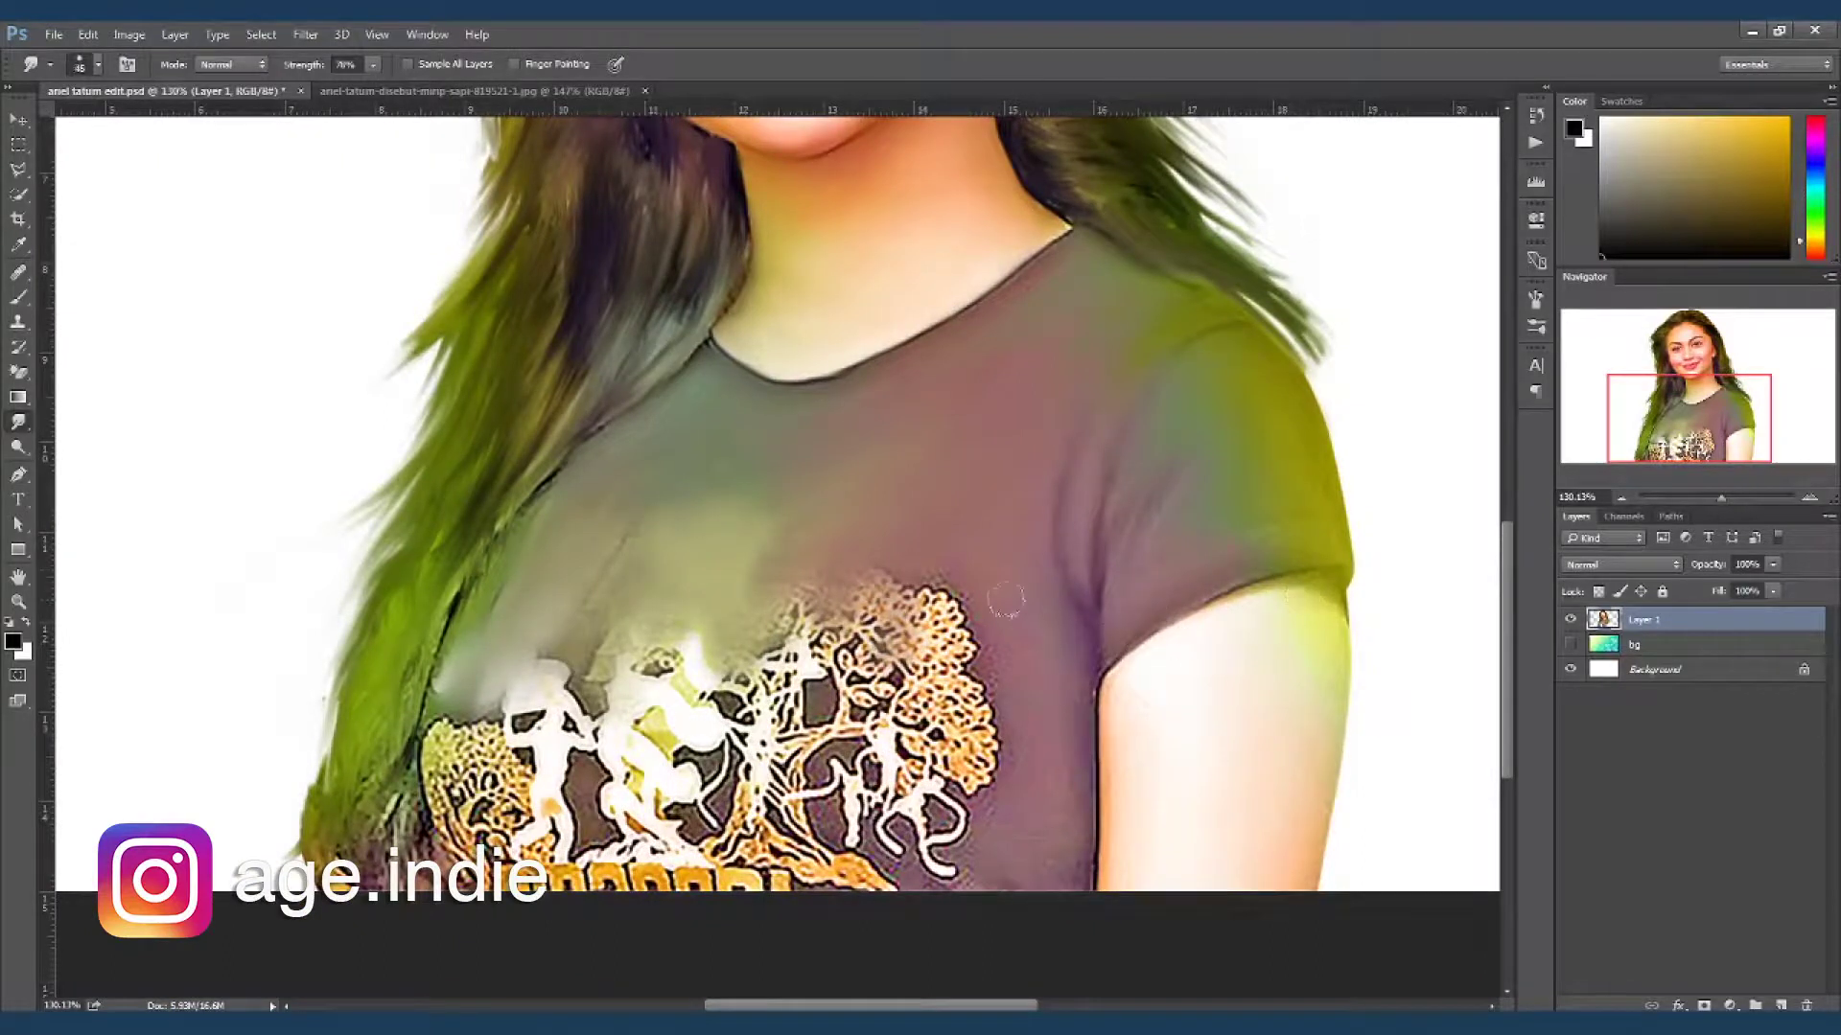
- Smear the white tree graphic on the shirt into the fabric
mouse_move(1031, 559)
left_mouse_down()
mouse_move(690, 690)
mouse_move(700, 710)
left_mouse_up()
left_click_drag(805, 729, 1016, 710)
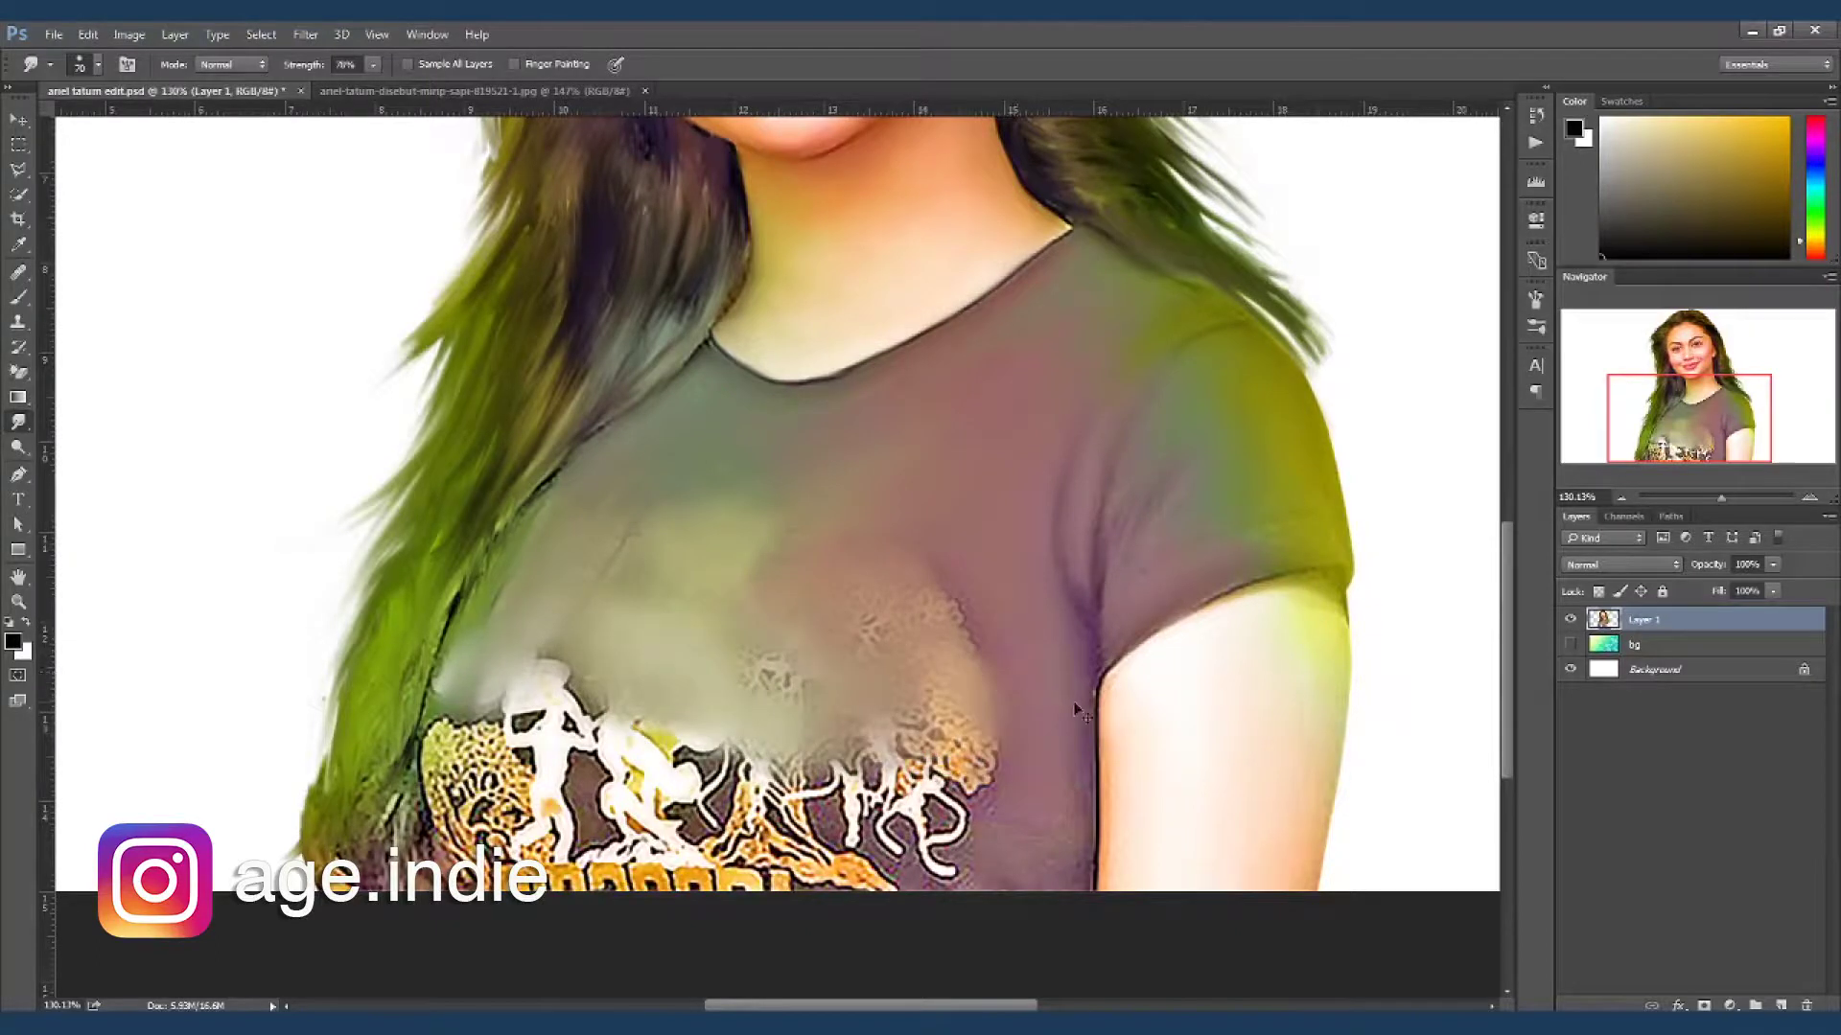
scroll(959, 648, "down", 2)
left_click_drag(959, 648, 816, 600)
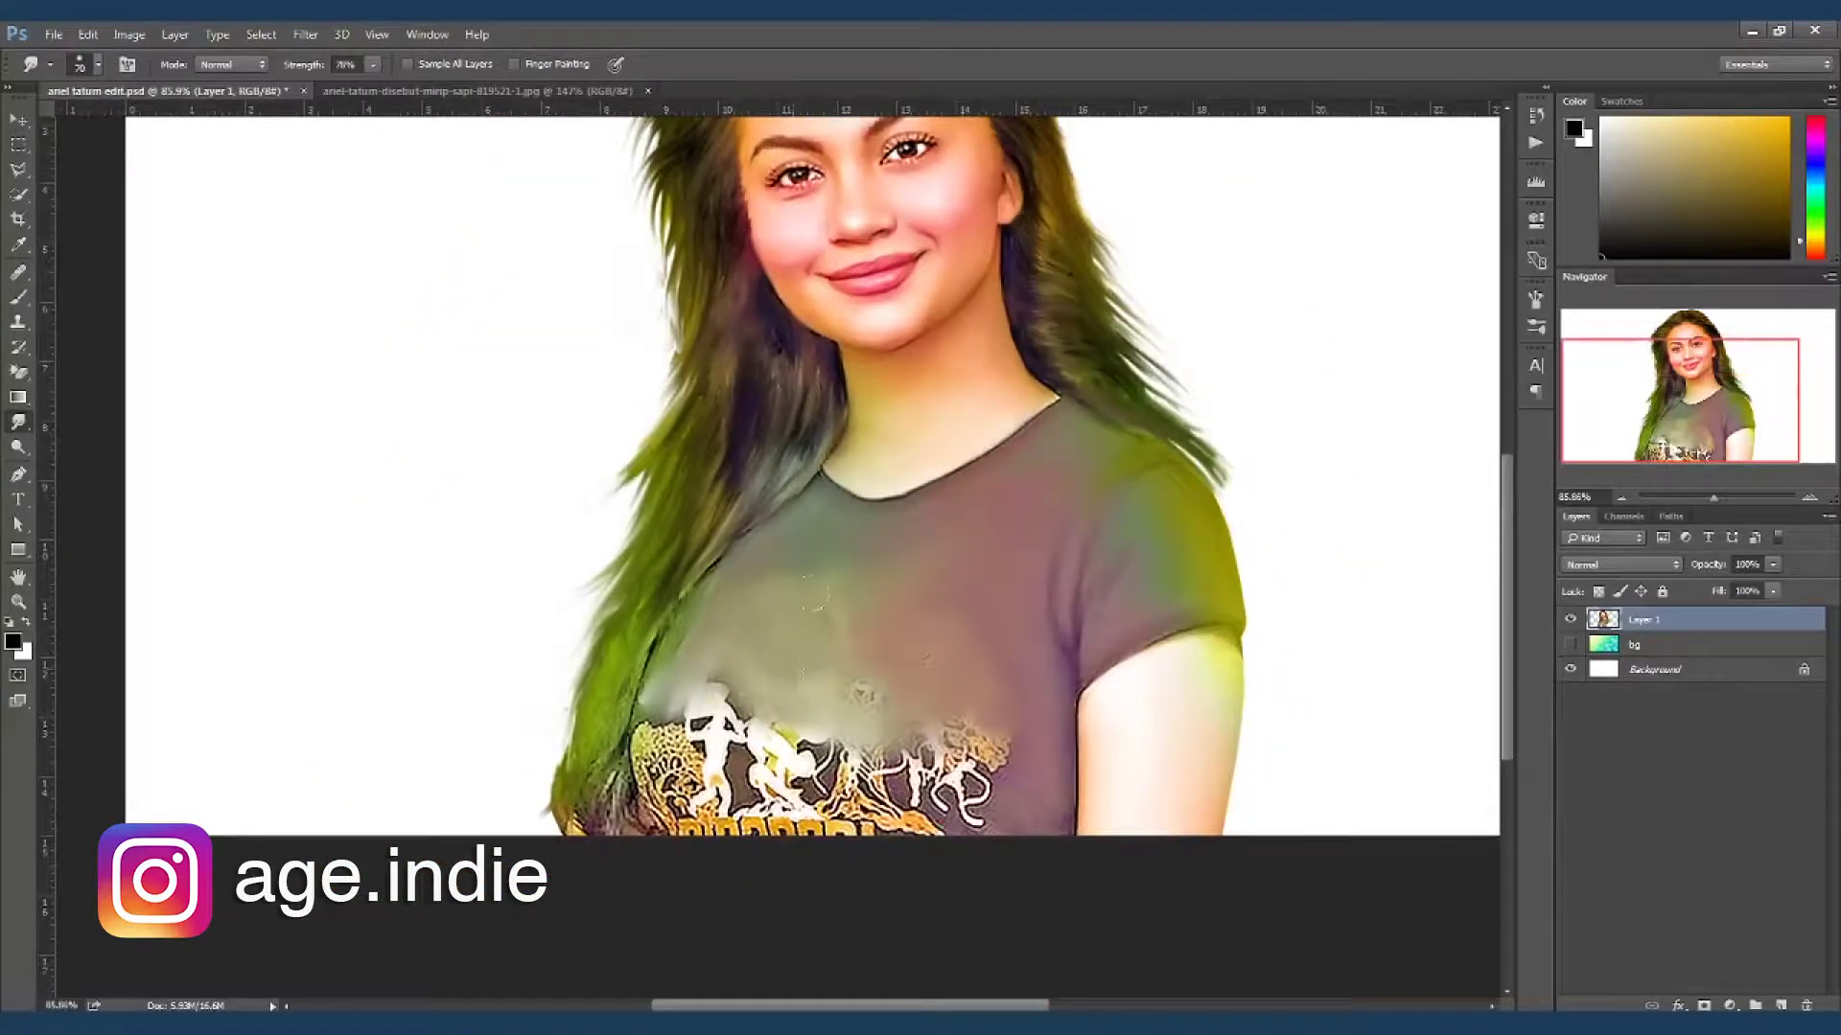
left_click_drag(987, 757, 815, 767)
- Clear the remaining print with a 125 smudge brush, then add a layer mask to Layer 1
key("]")
mouse_move(672, 729)
left_mouse_down()
mouse_move(781, 784)
mouse_move(920, 767)
mouse_move(968, 815)
mouse_move(971, 592)
mouse_move(917, 707)
mouse_move(876, 709)
left_mouse_up()
left_click_drag(1012, 765, 748, 804)
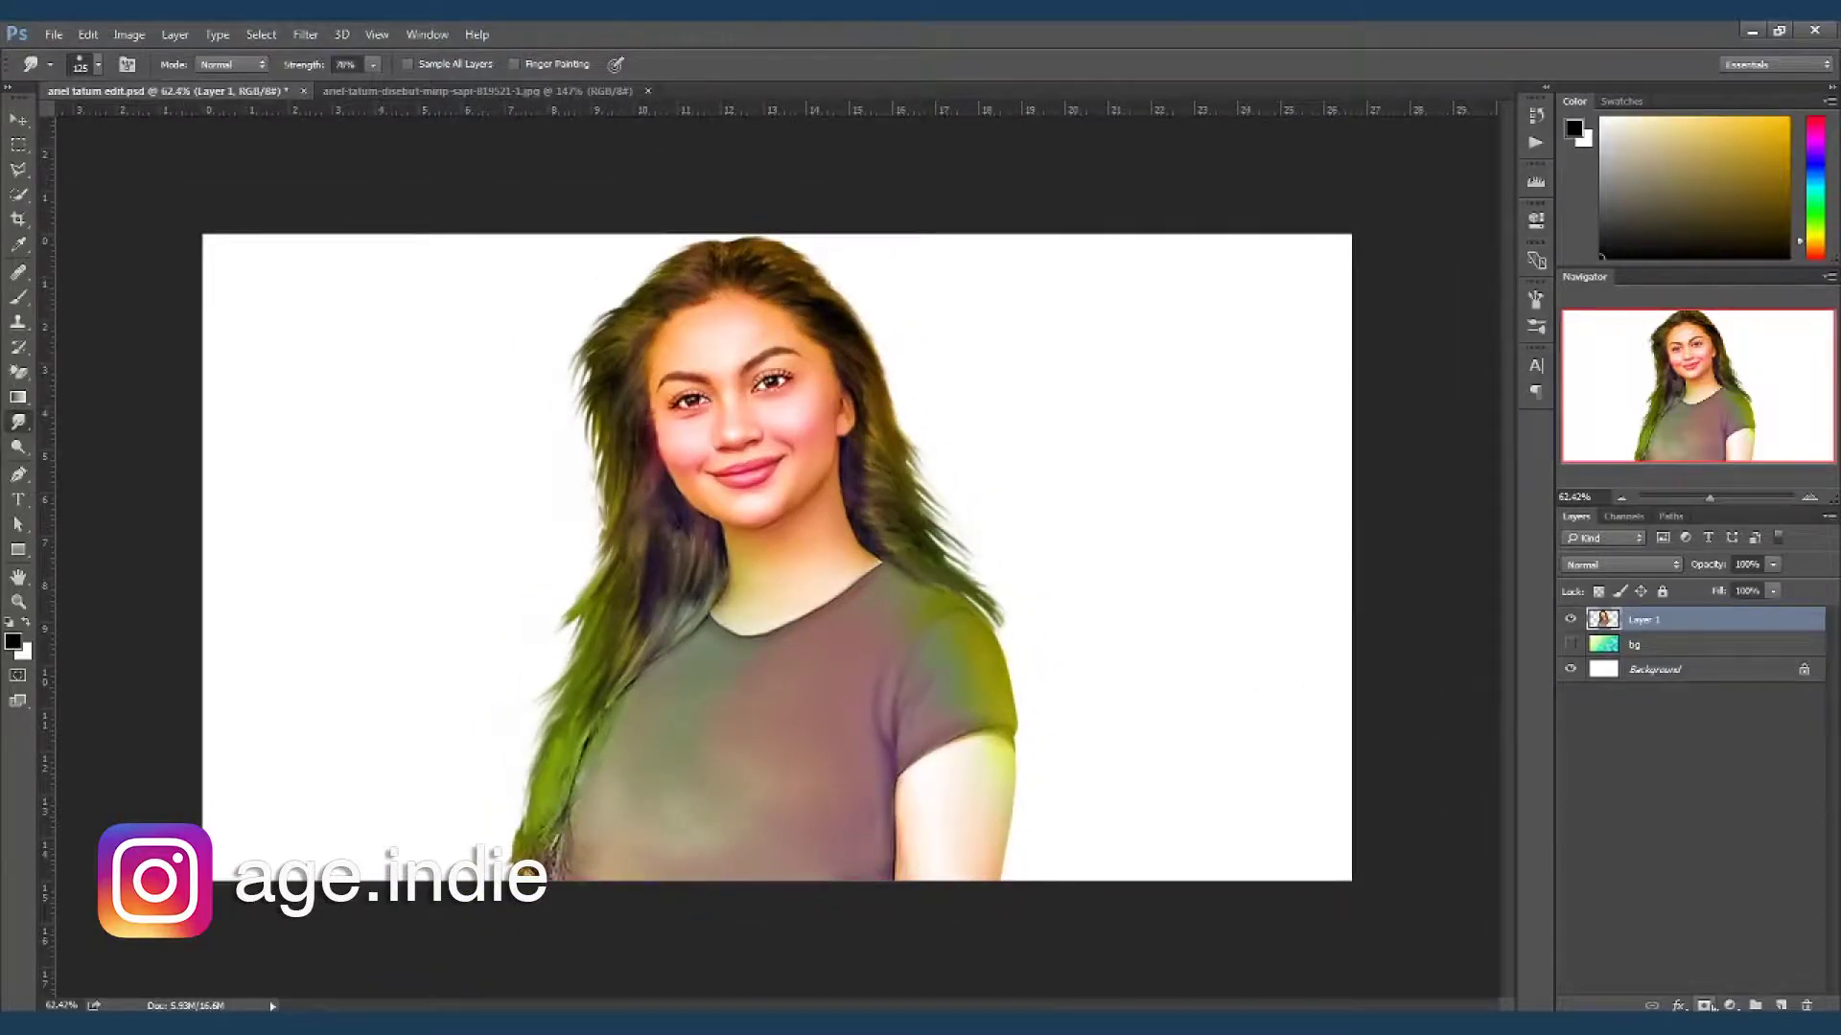
left_click(1705, 1005)
- Set up a black Soft Round brush at size 400
key("b")
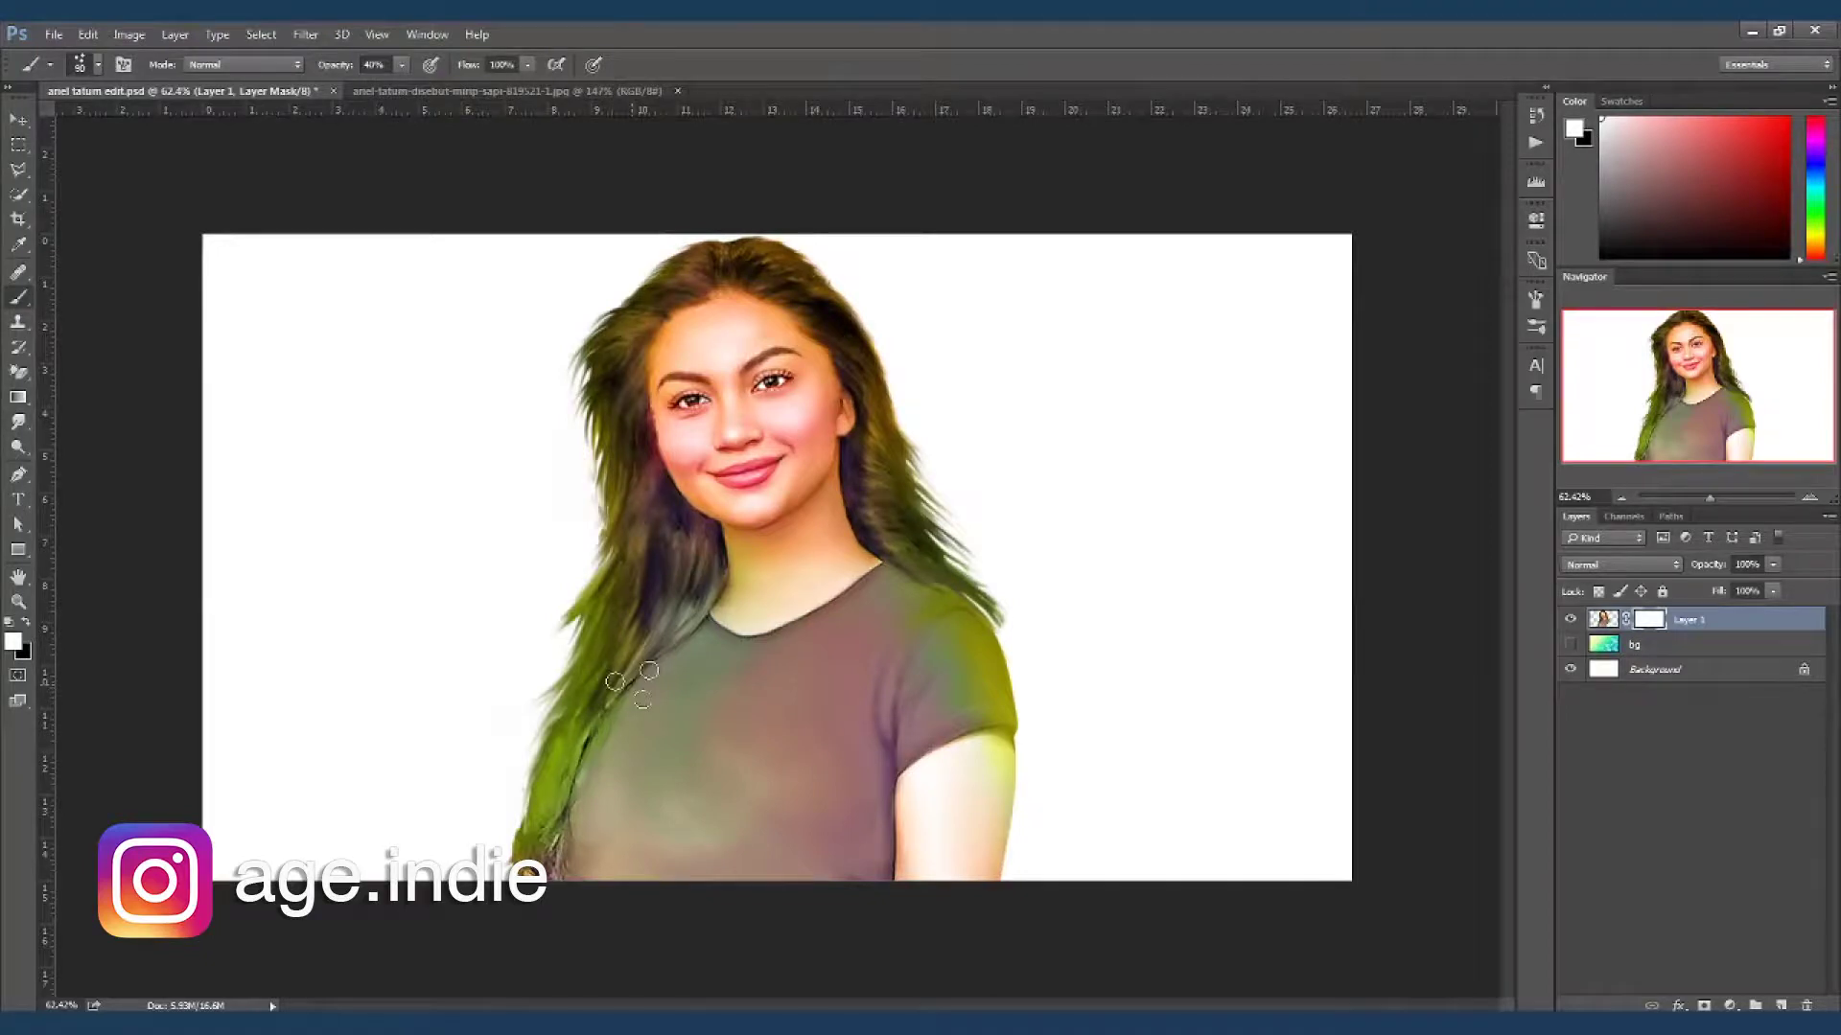
left_click(88, 64)
left_click(61, 268)
scroll(240, 332, "down", 10)
key("Return")
key("x")
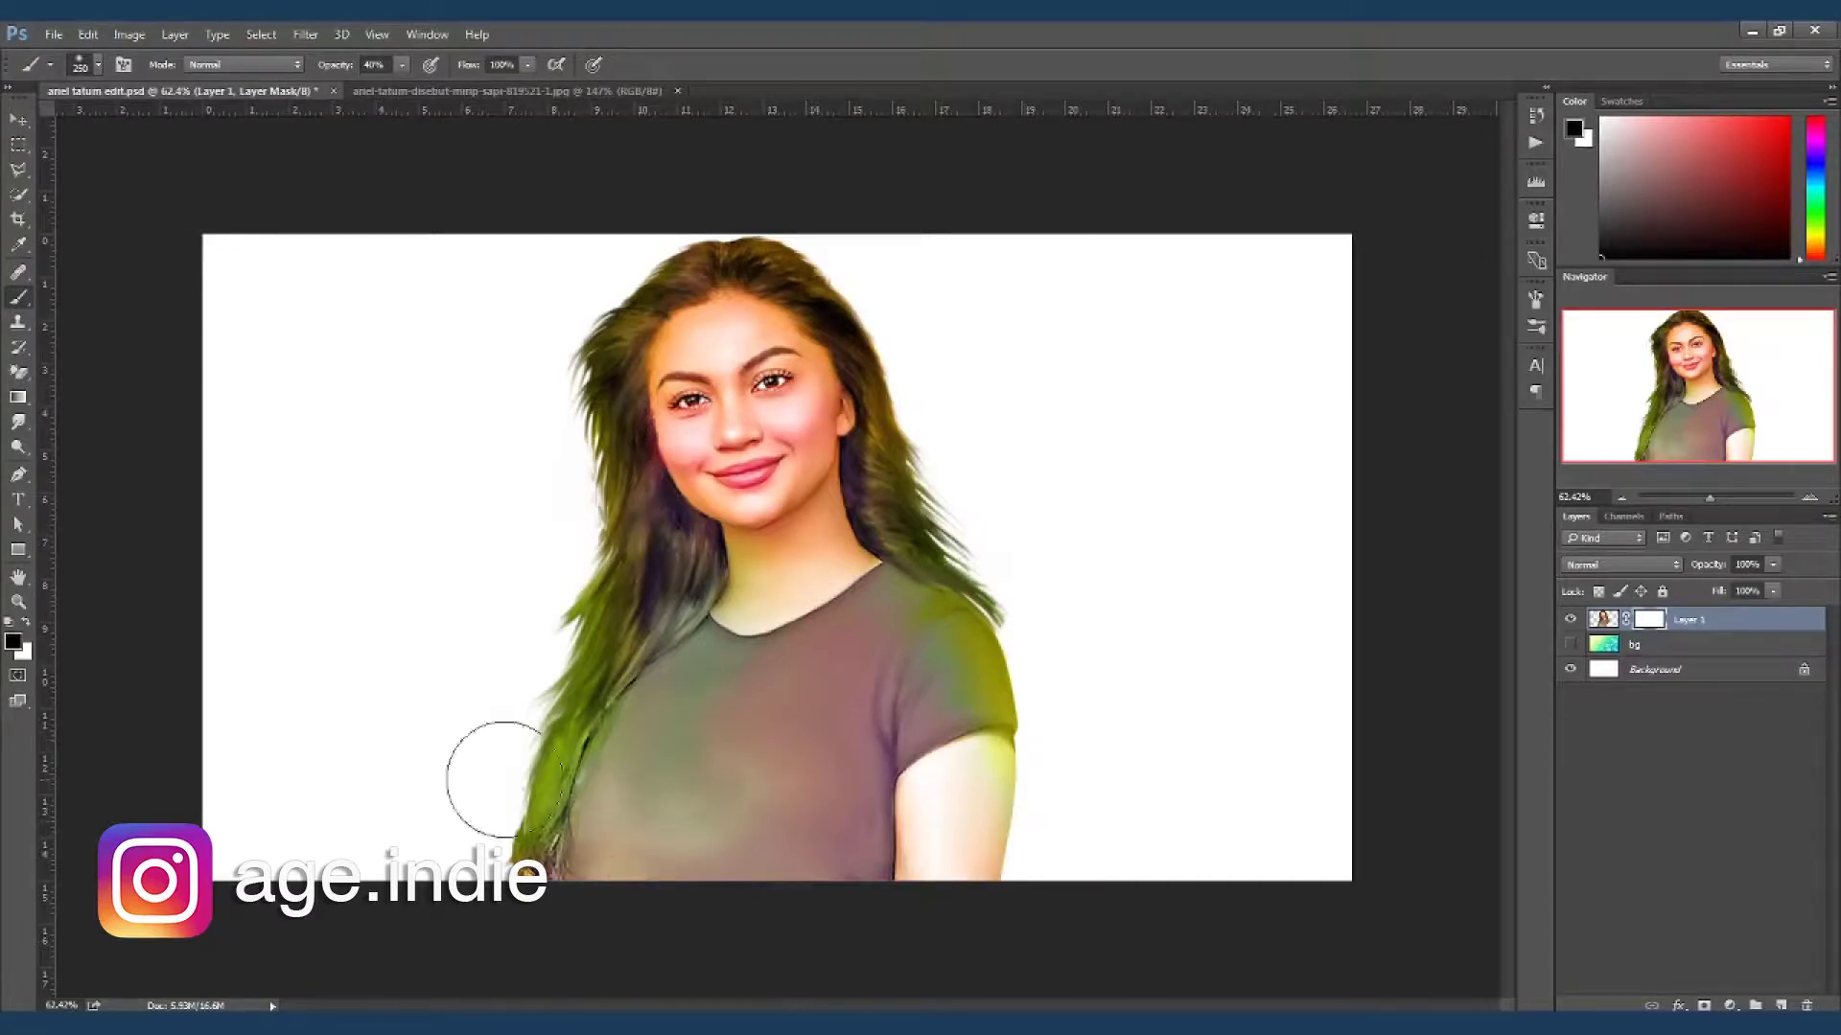
key("bracketright")
key("bracketright")
- Paint the mask to fade the lower hair, shirt bottom and arm into white
left_click_drag(432, 768, 1012, 877)
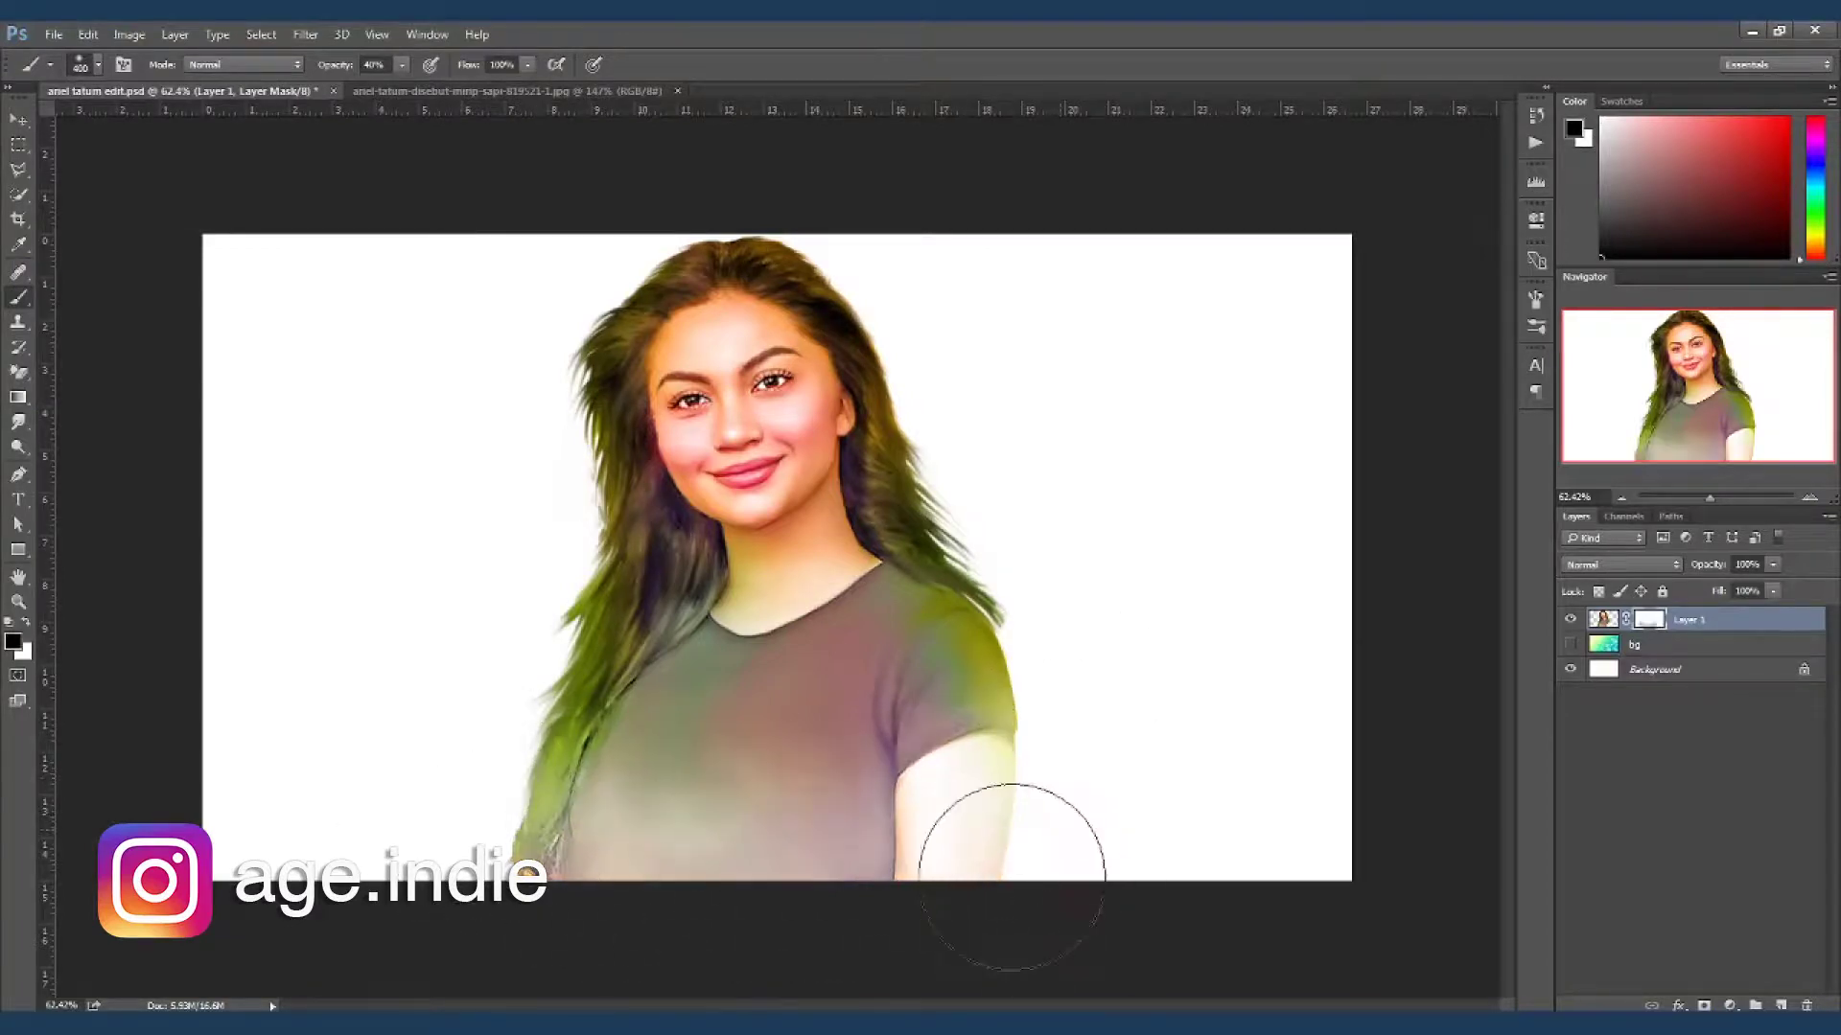
scroll(781, 786, "down", 2)
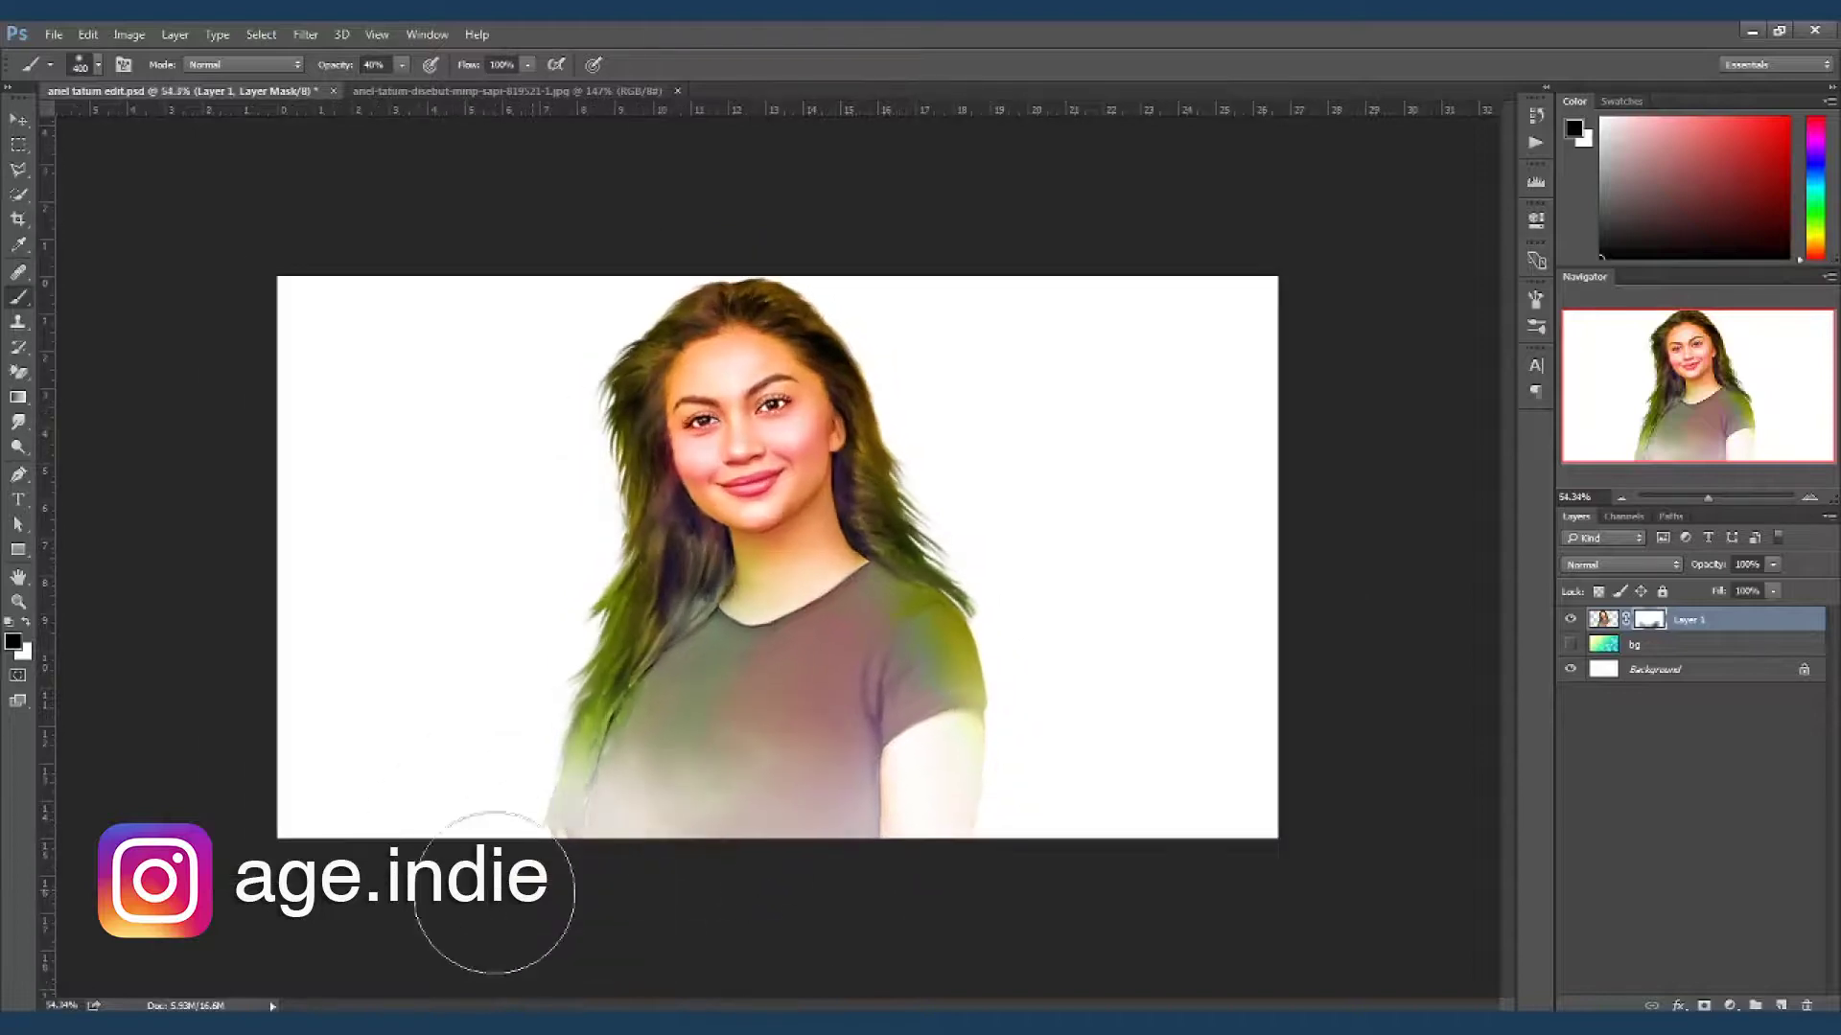
left_click_drag(674, 937, 698, 924)
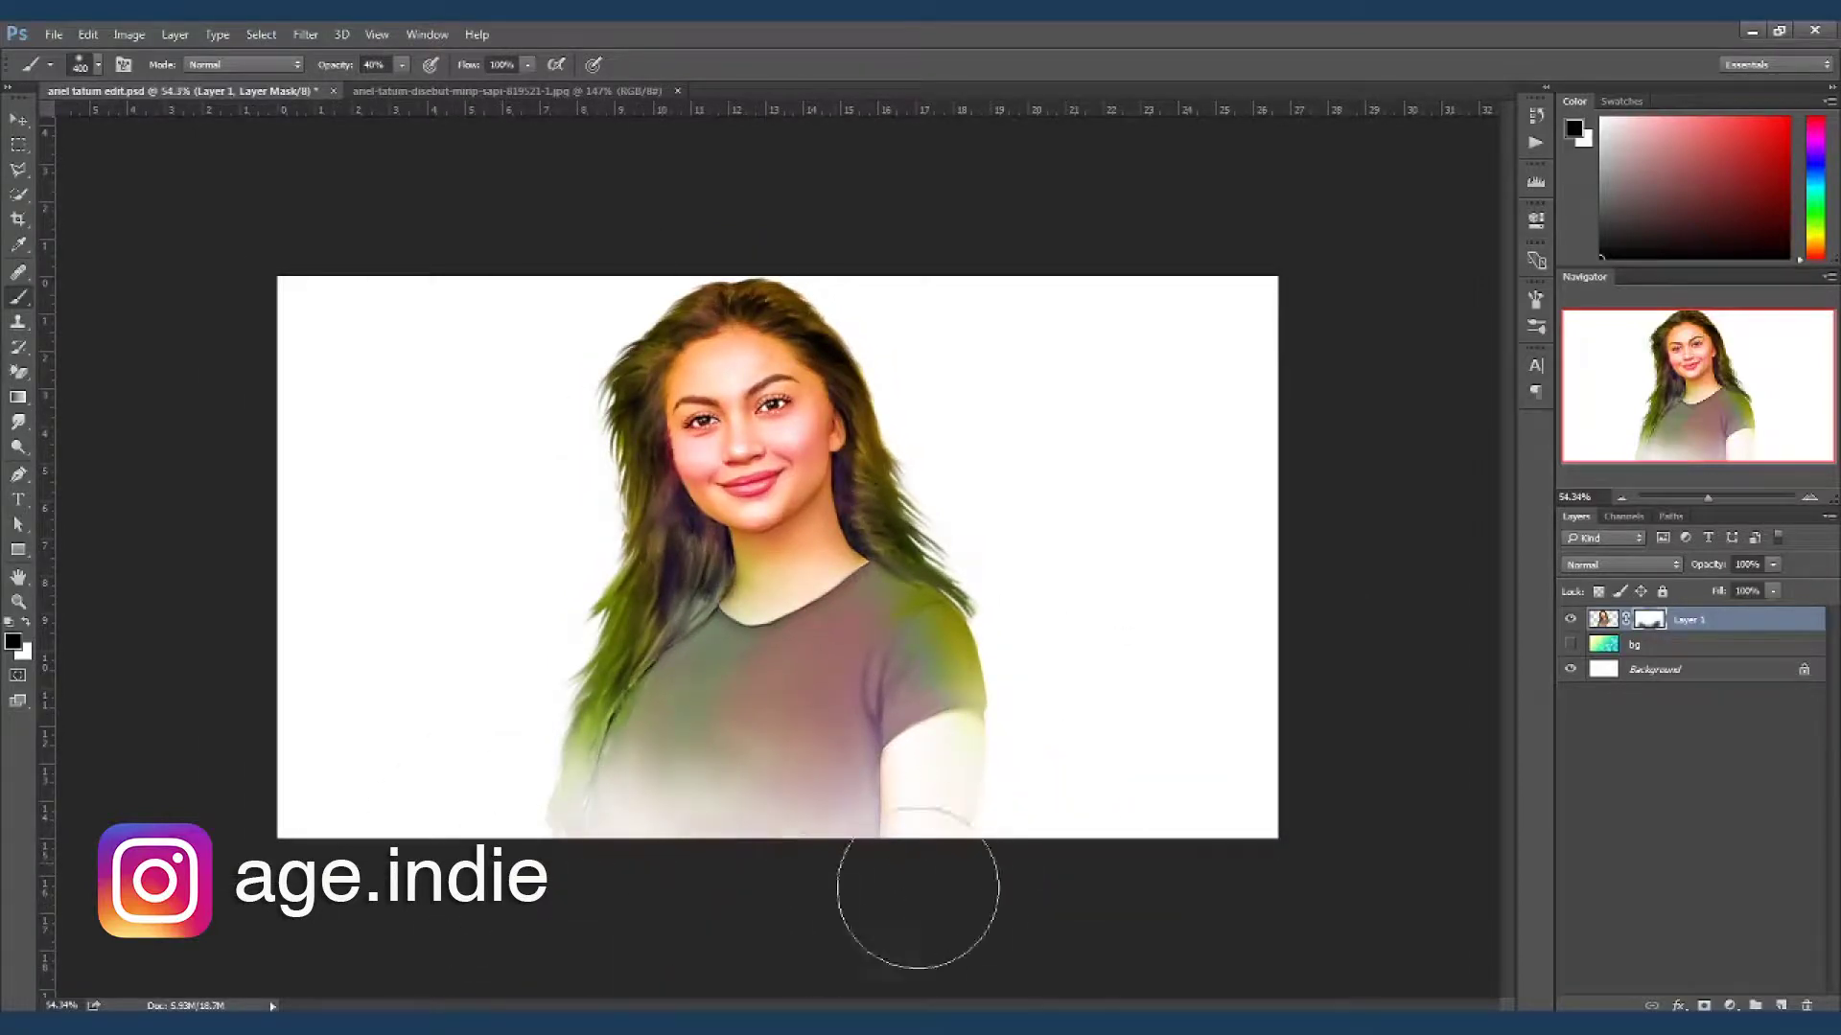
left_click_drag(918, 887, 843, 863)
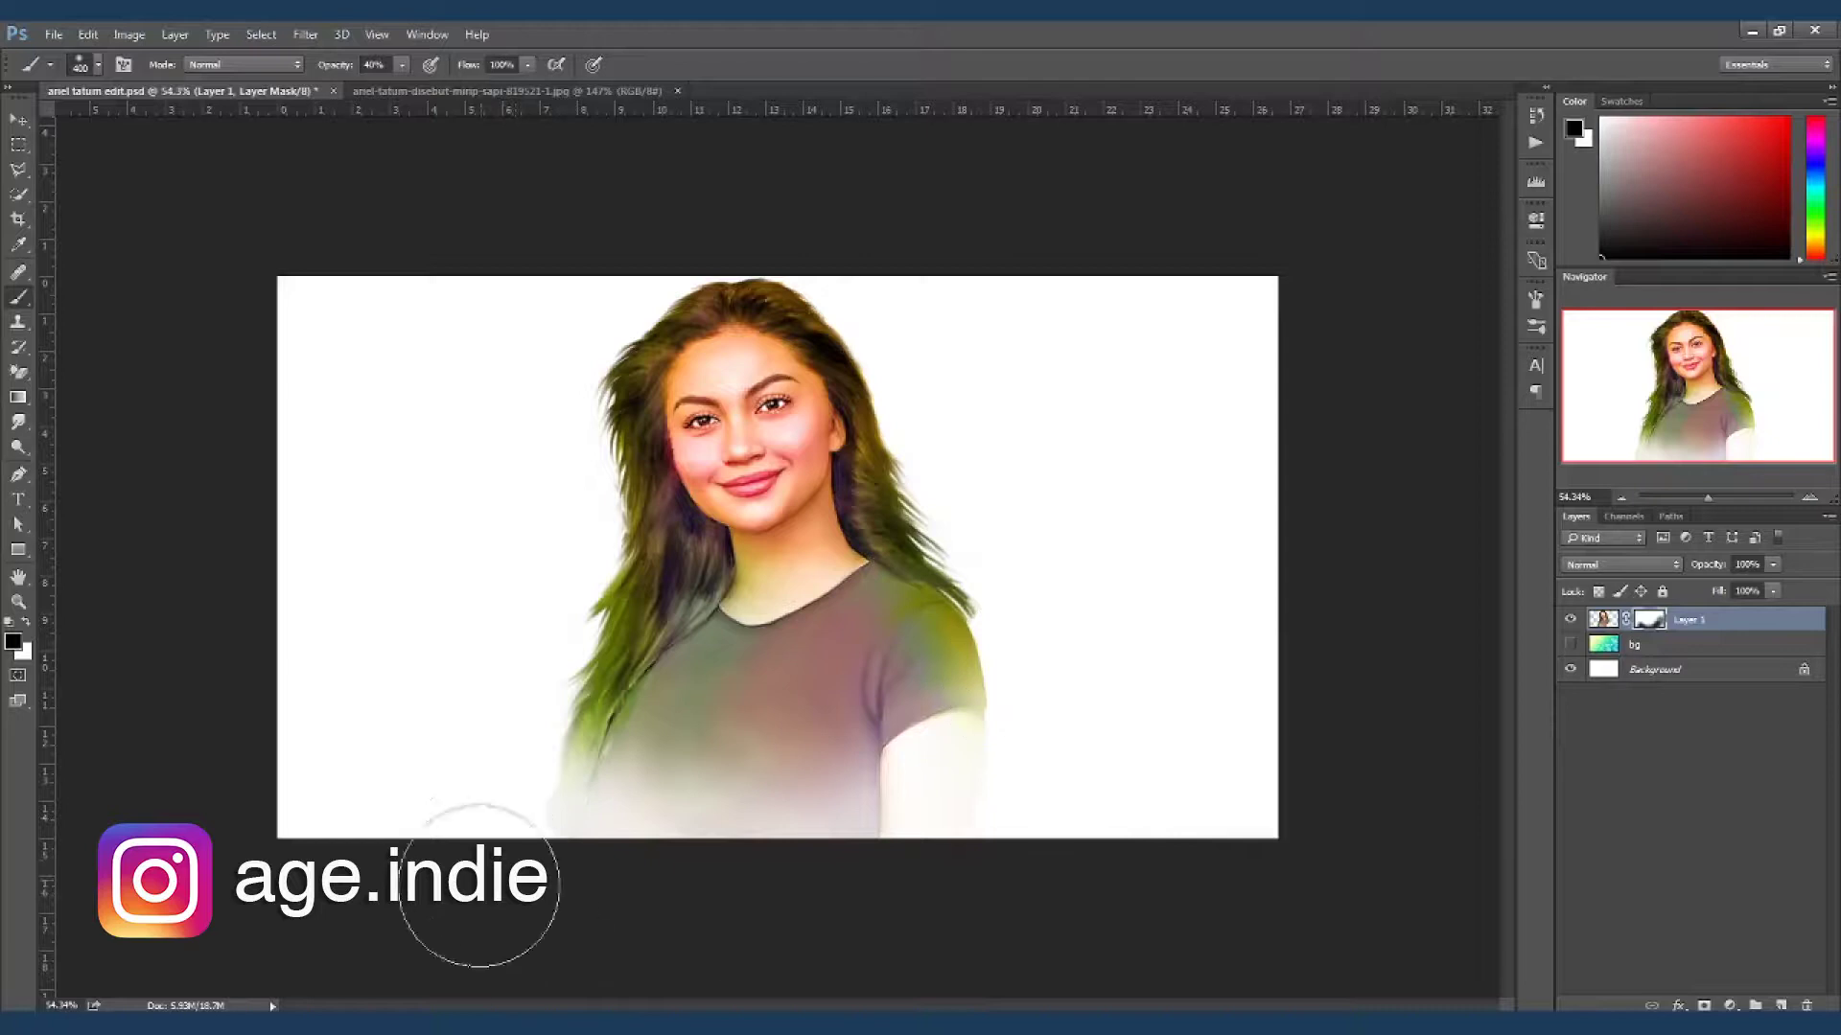
- Switch to the Smudge tool with a new brush preset, targeting Layer 1's pixels
key("r")
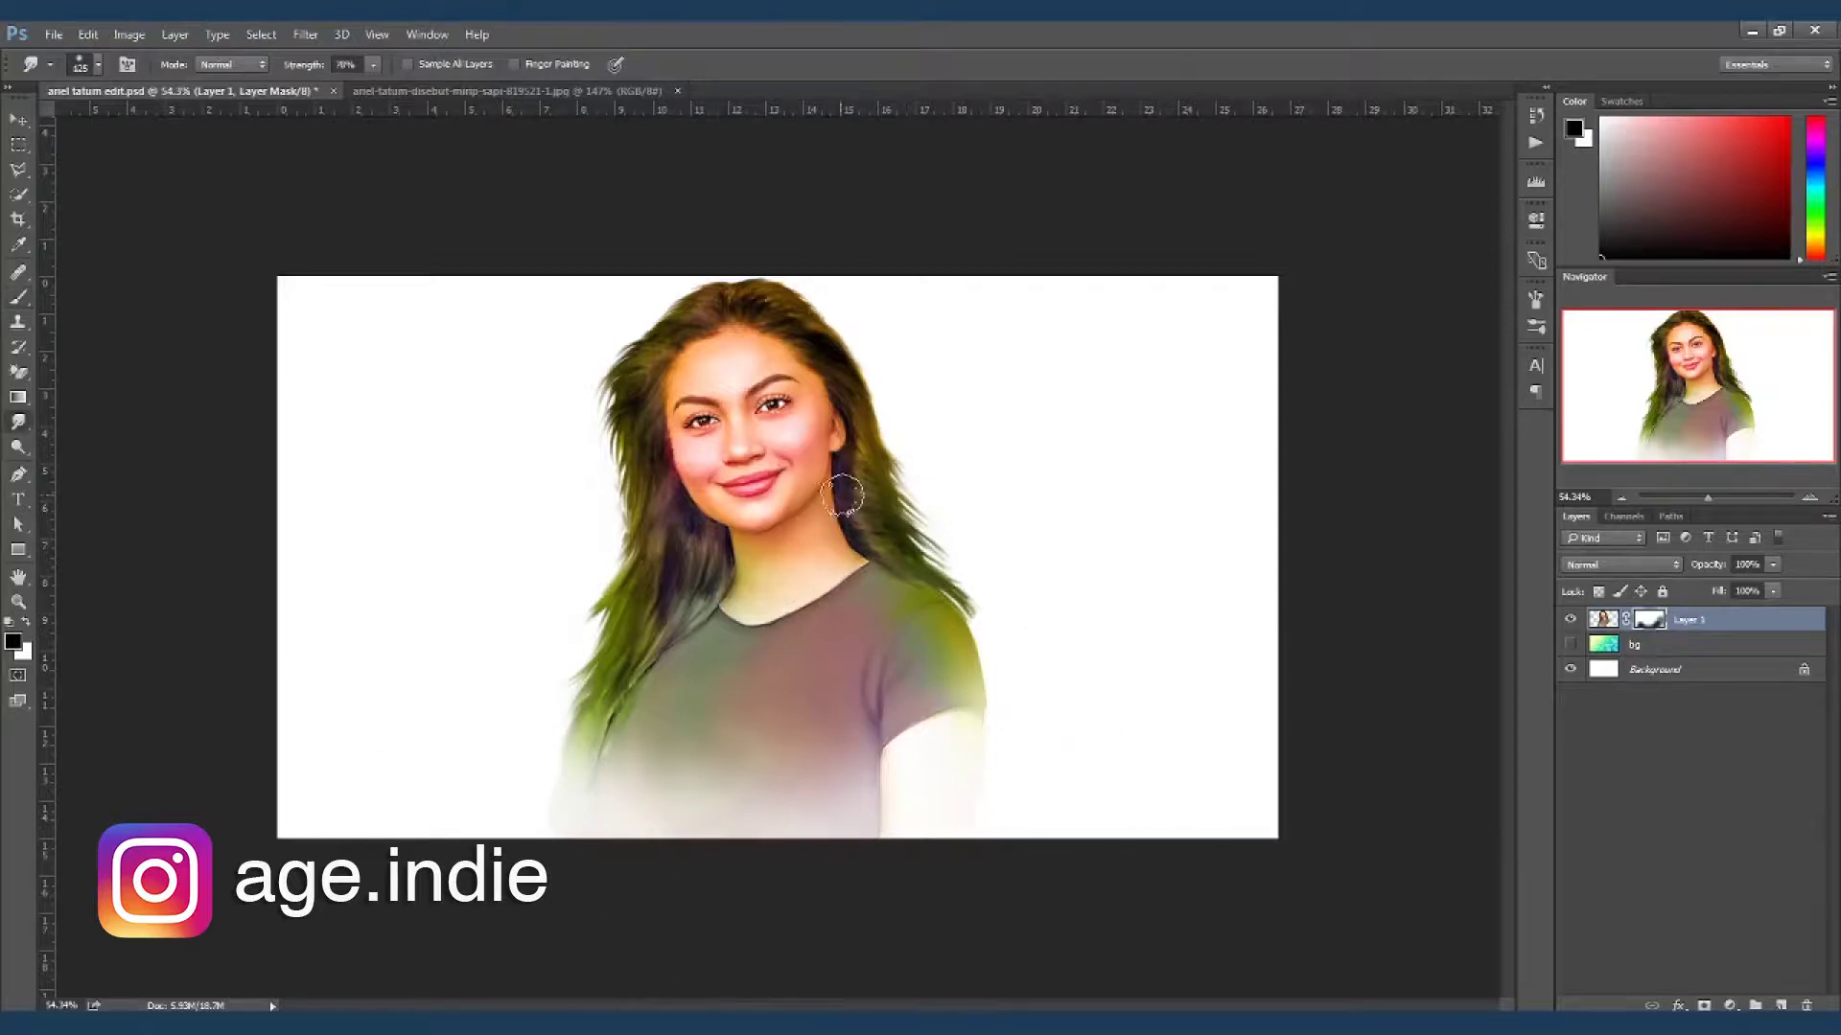
left_click(100, 67)
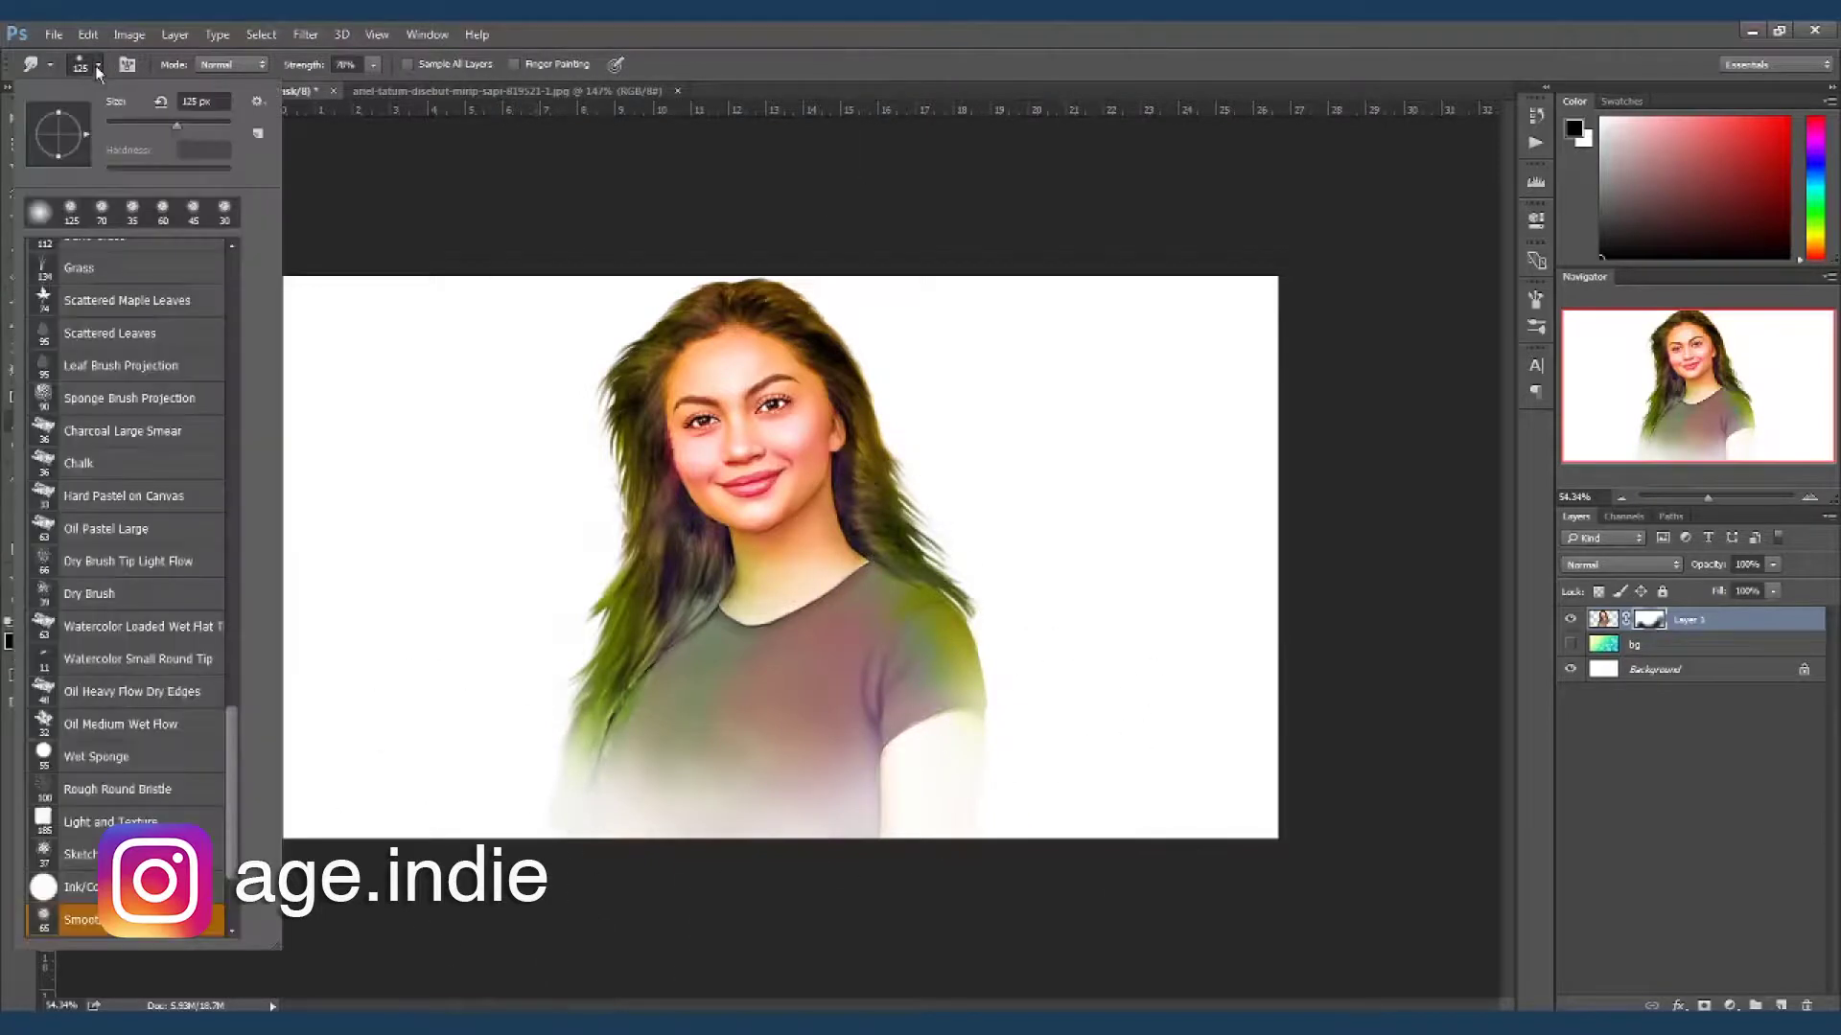
scroll(239, 770, "down", 2)
left_click(124, 761)
key("Return")
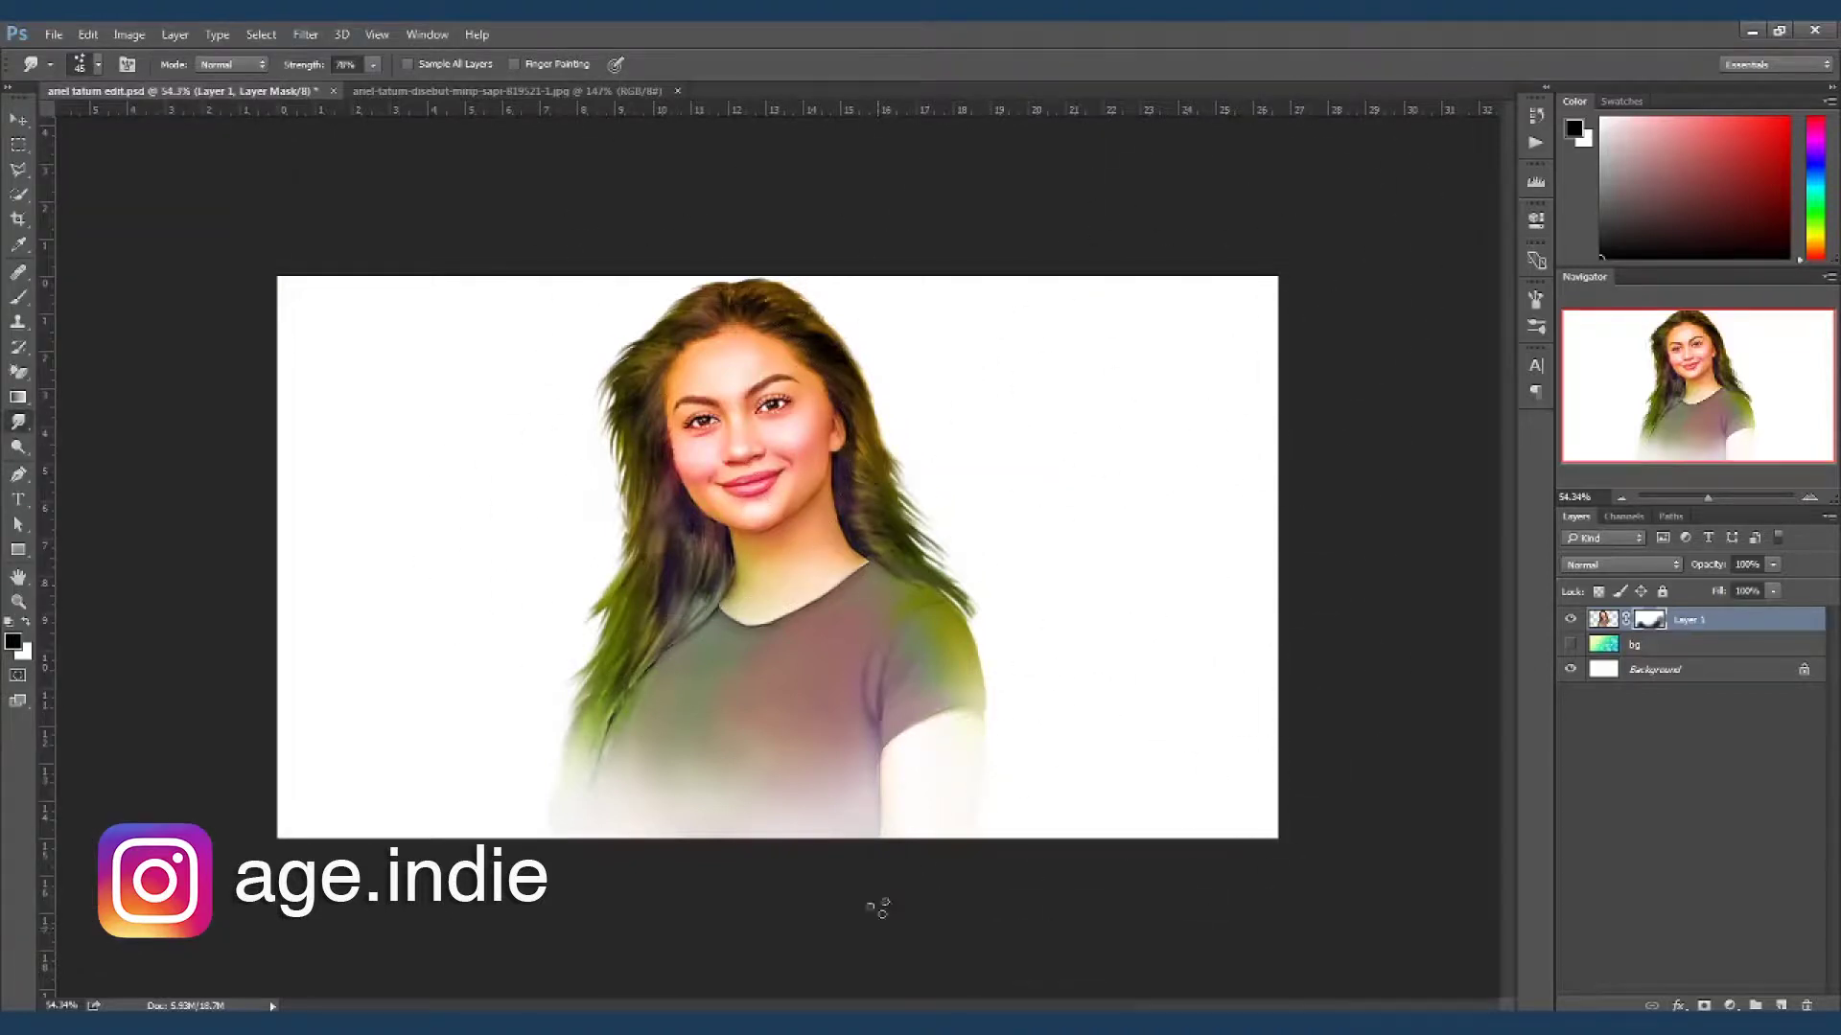
scroll(861, 561, "up", 2)
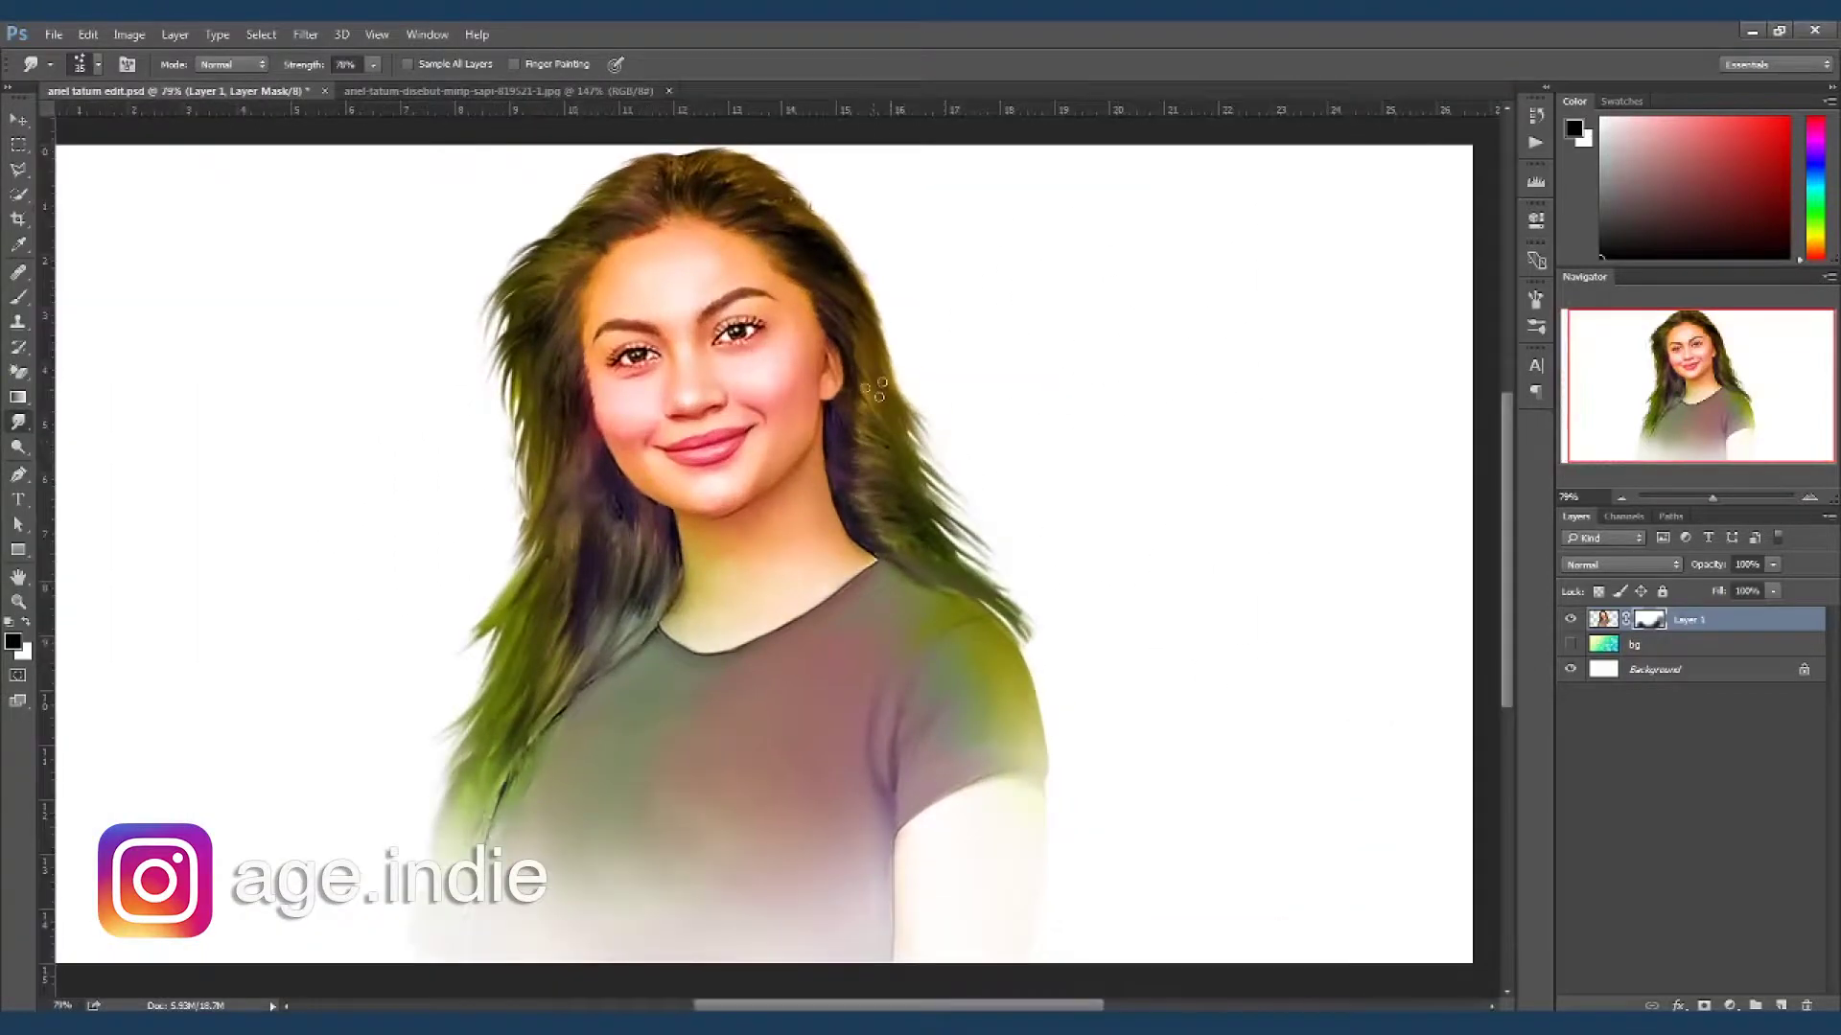
left_click(1601, 620)
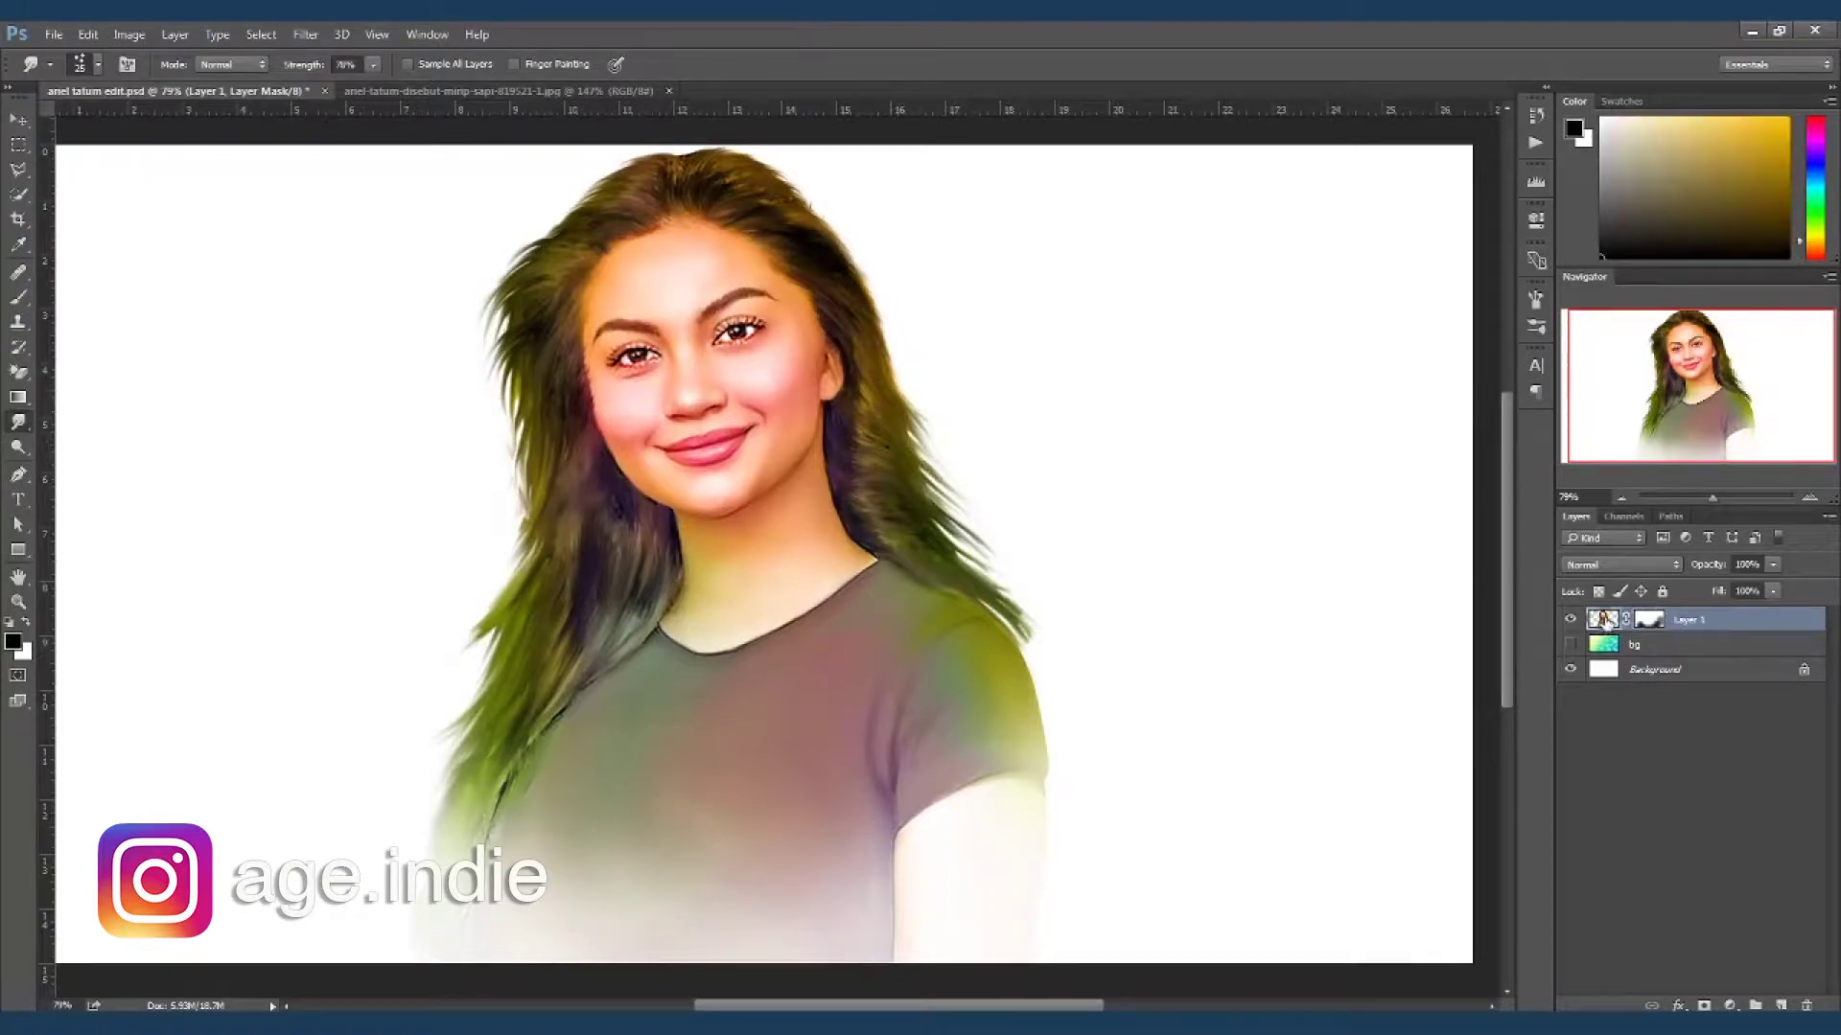
- Smudge the right and left hair strands outward into soft wisps
left_click_drag(935, 463, 990, 585)
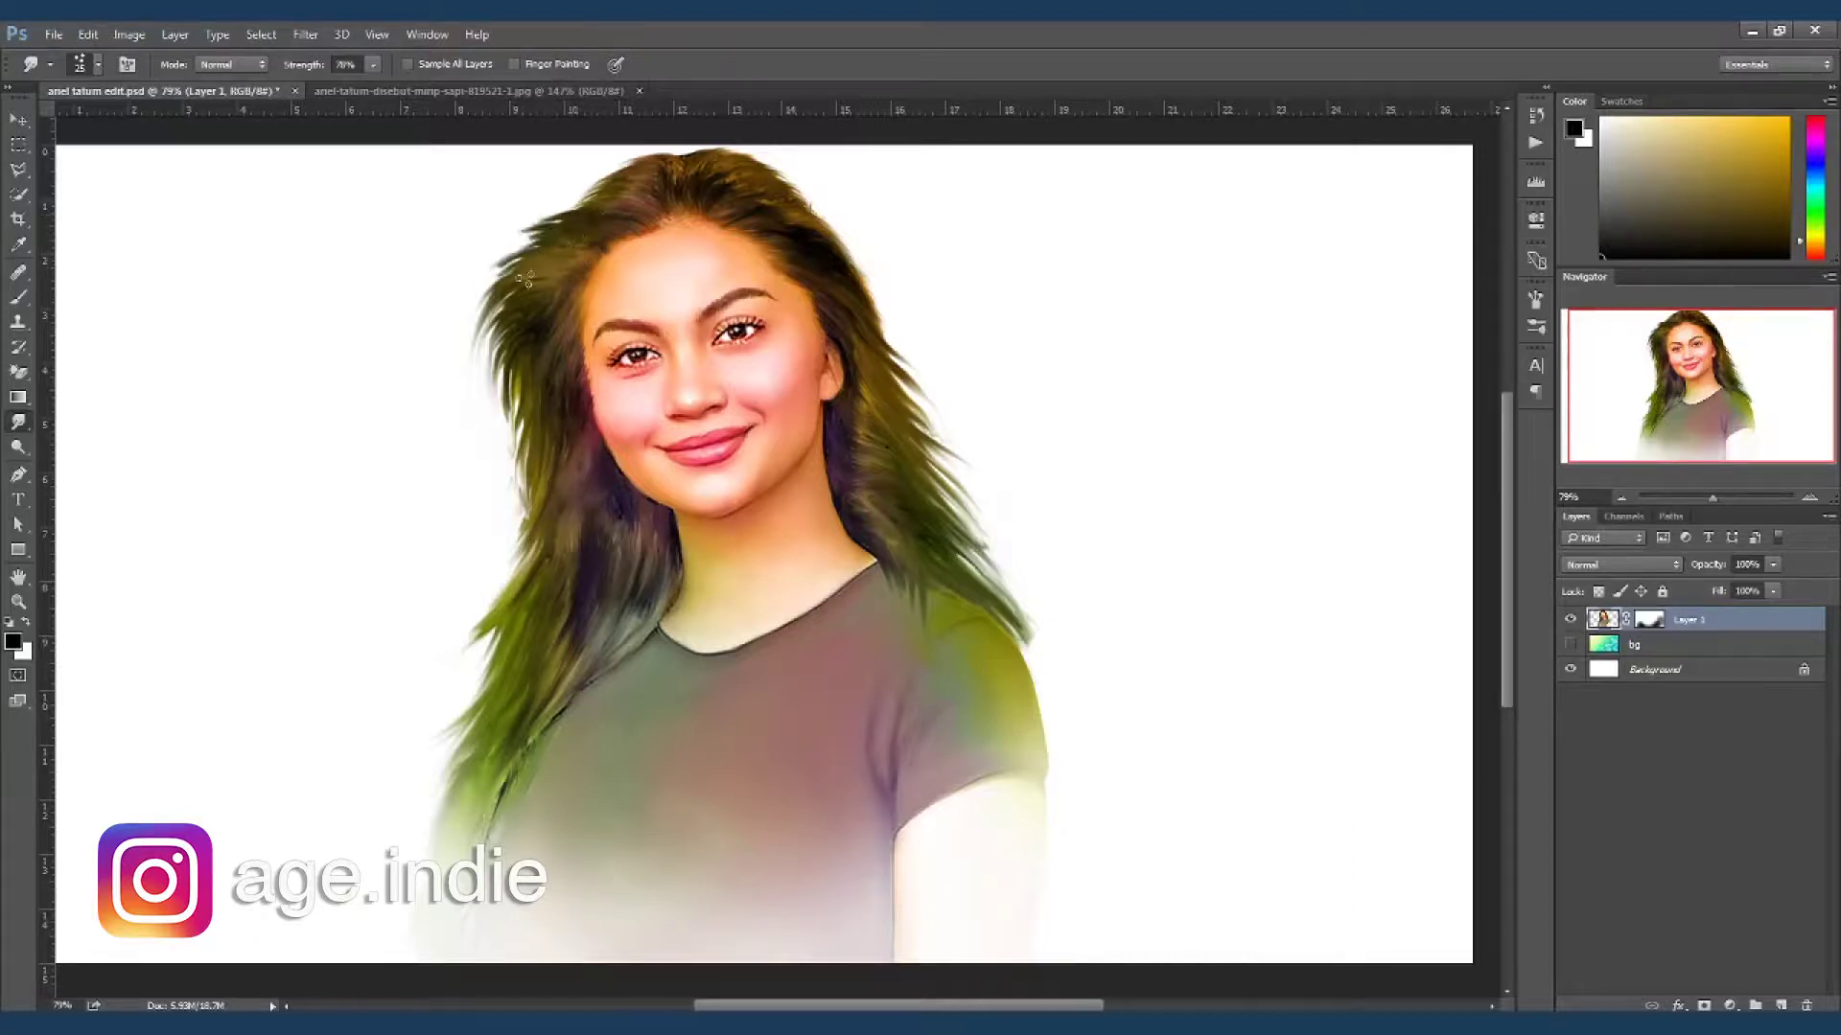
left_click_drag(608, 548, 566, 509)
left_click_drag(515, 383, 573, 505)
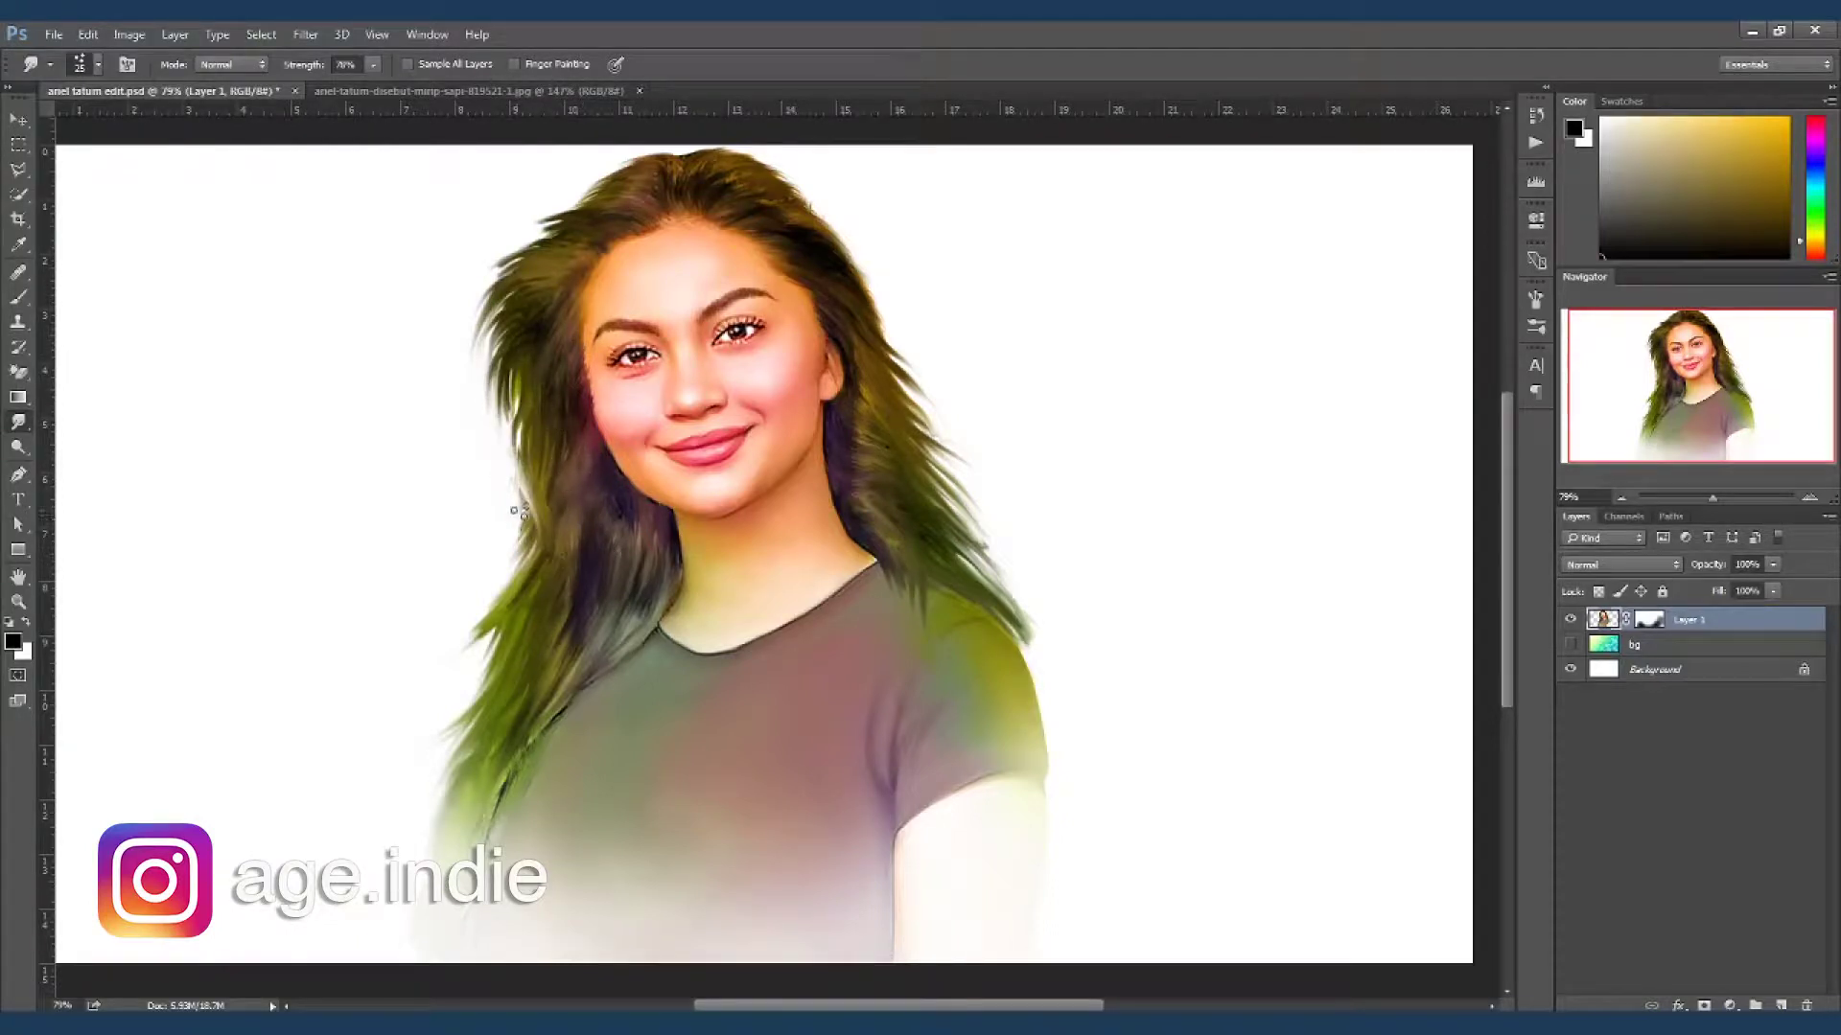
left_click_drag(532, 434, 550, 471)
left_click_drag(509, 564, 530, 491)
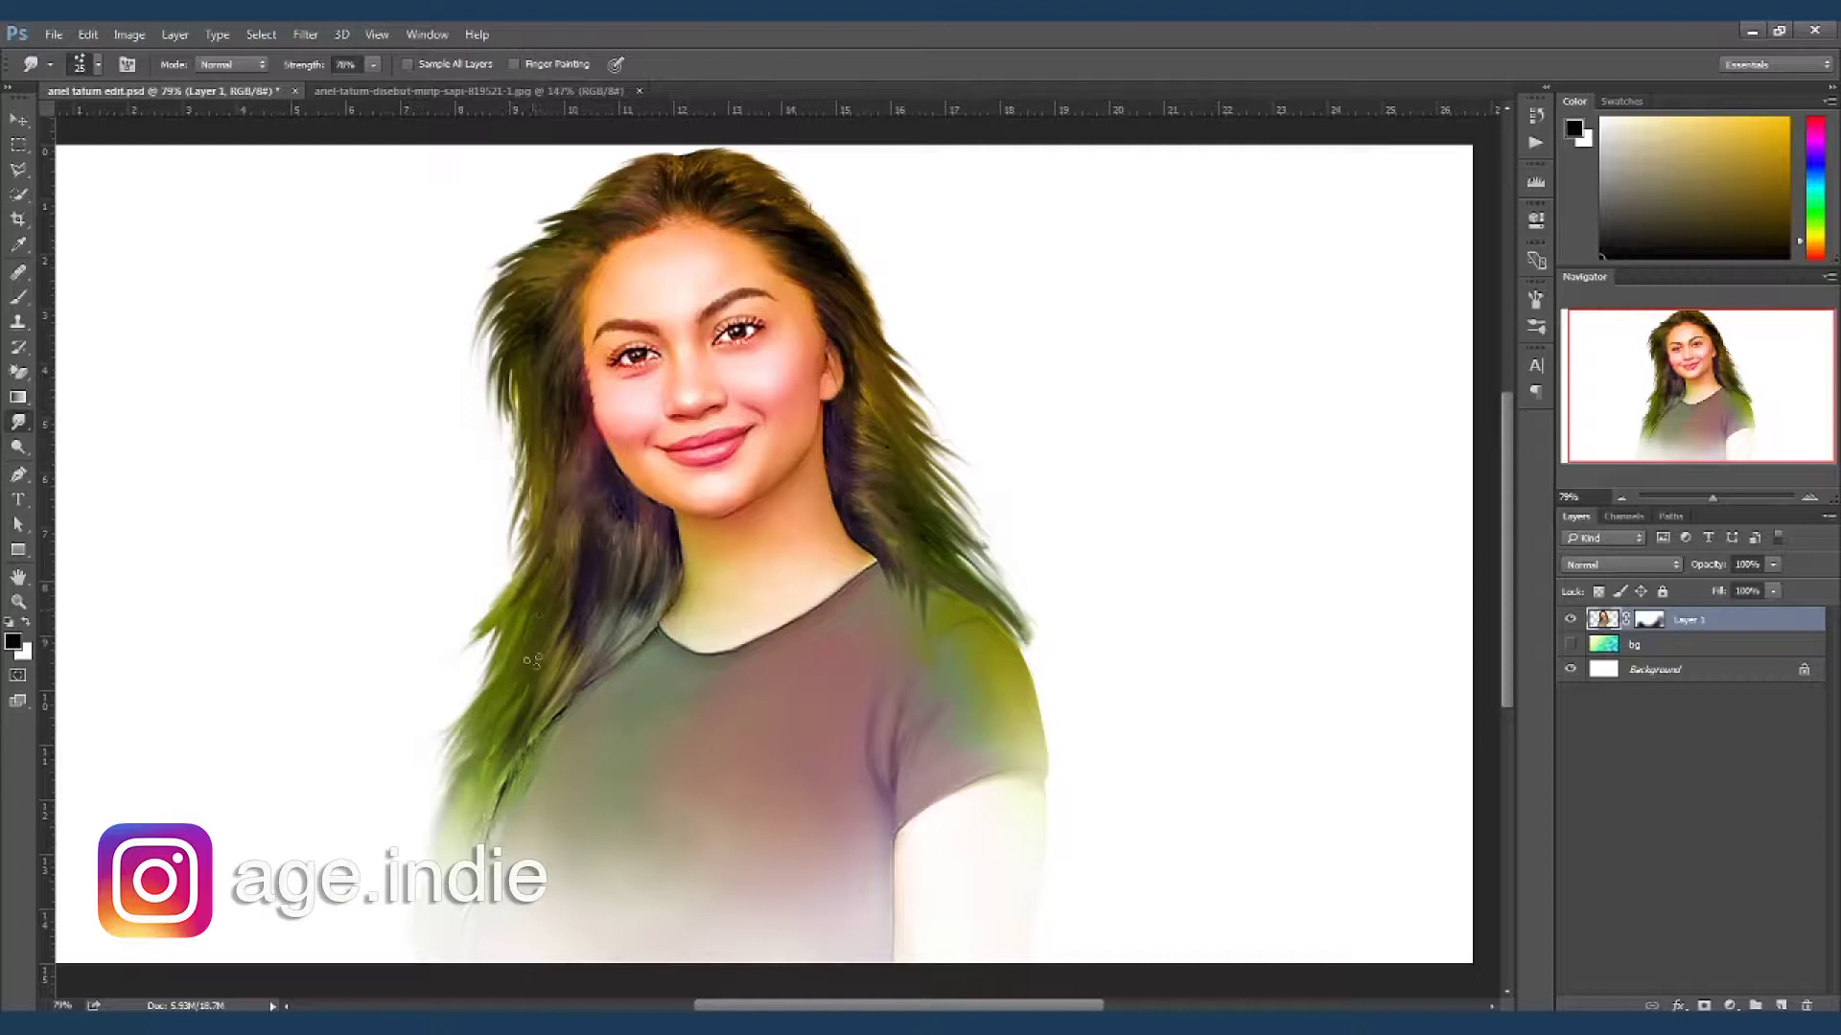
left_click_drag(526, 592, 439, 694)
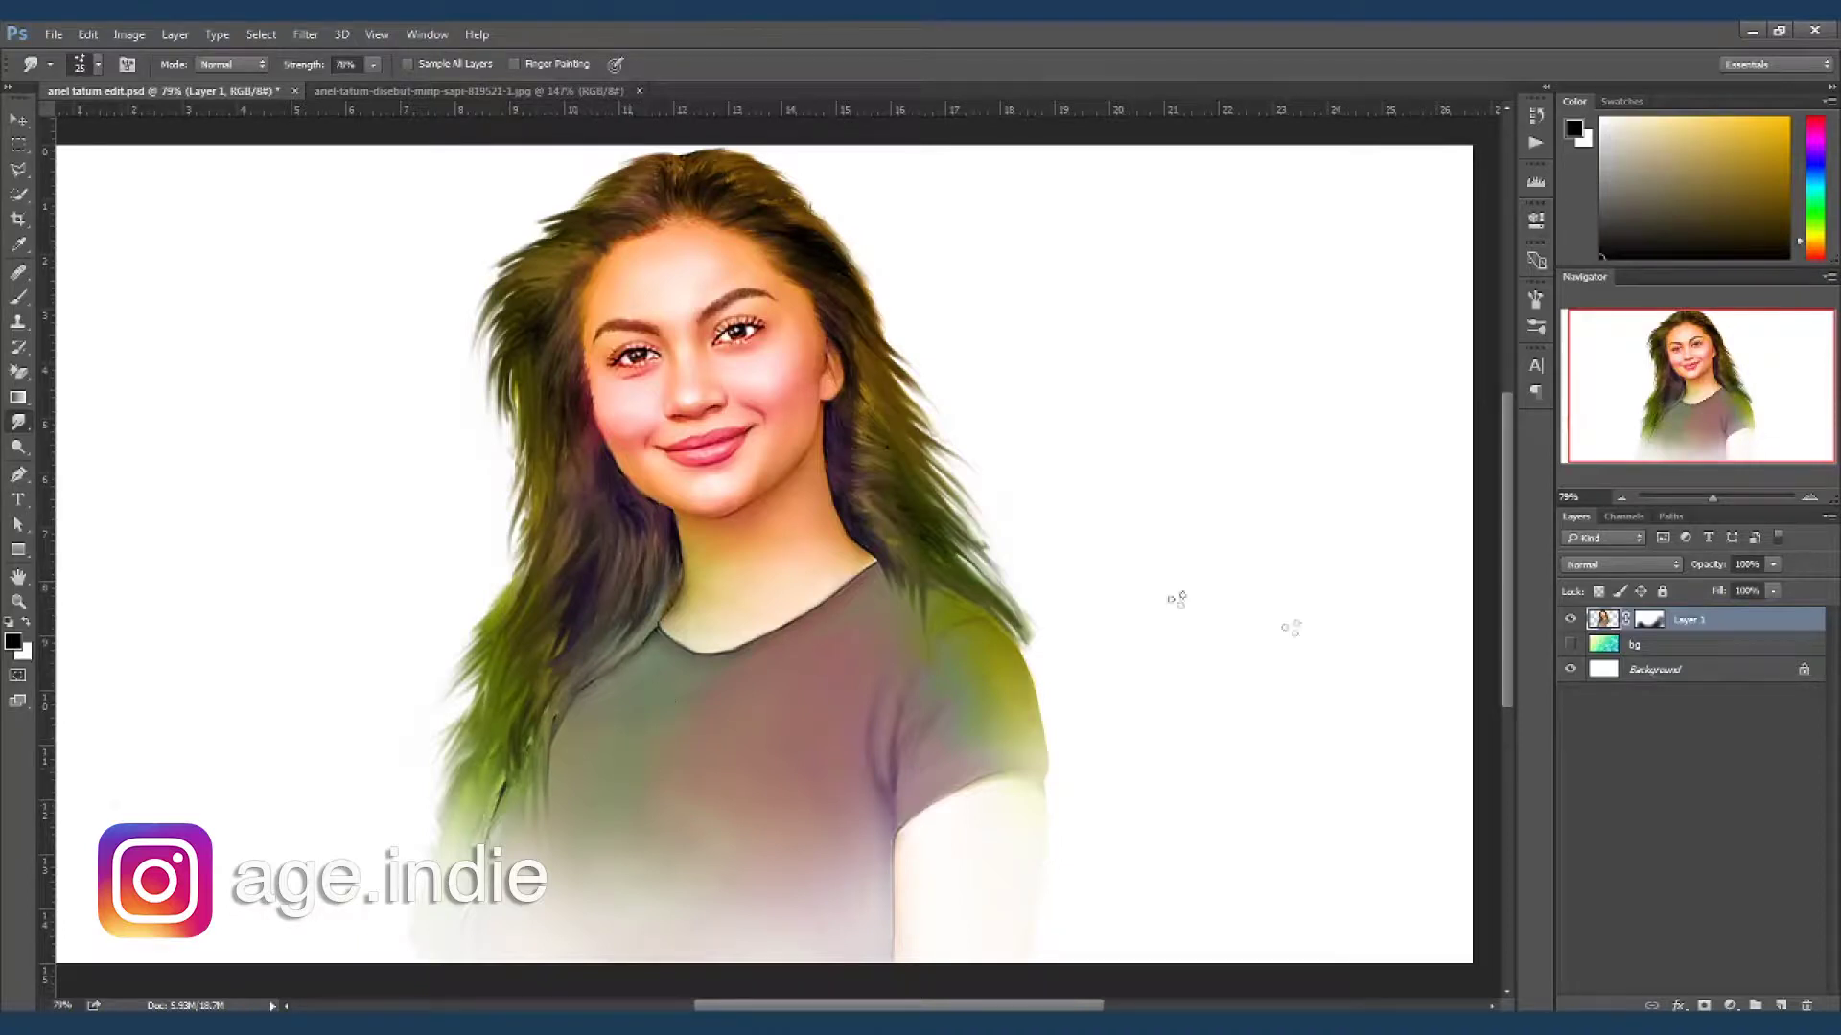
- Show the bg bokeh layer and add a new empty layer above it
left_click(1571, 645)
left_click(19, 120)
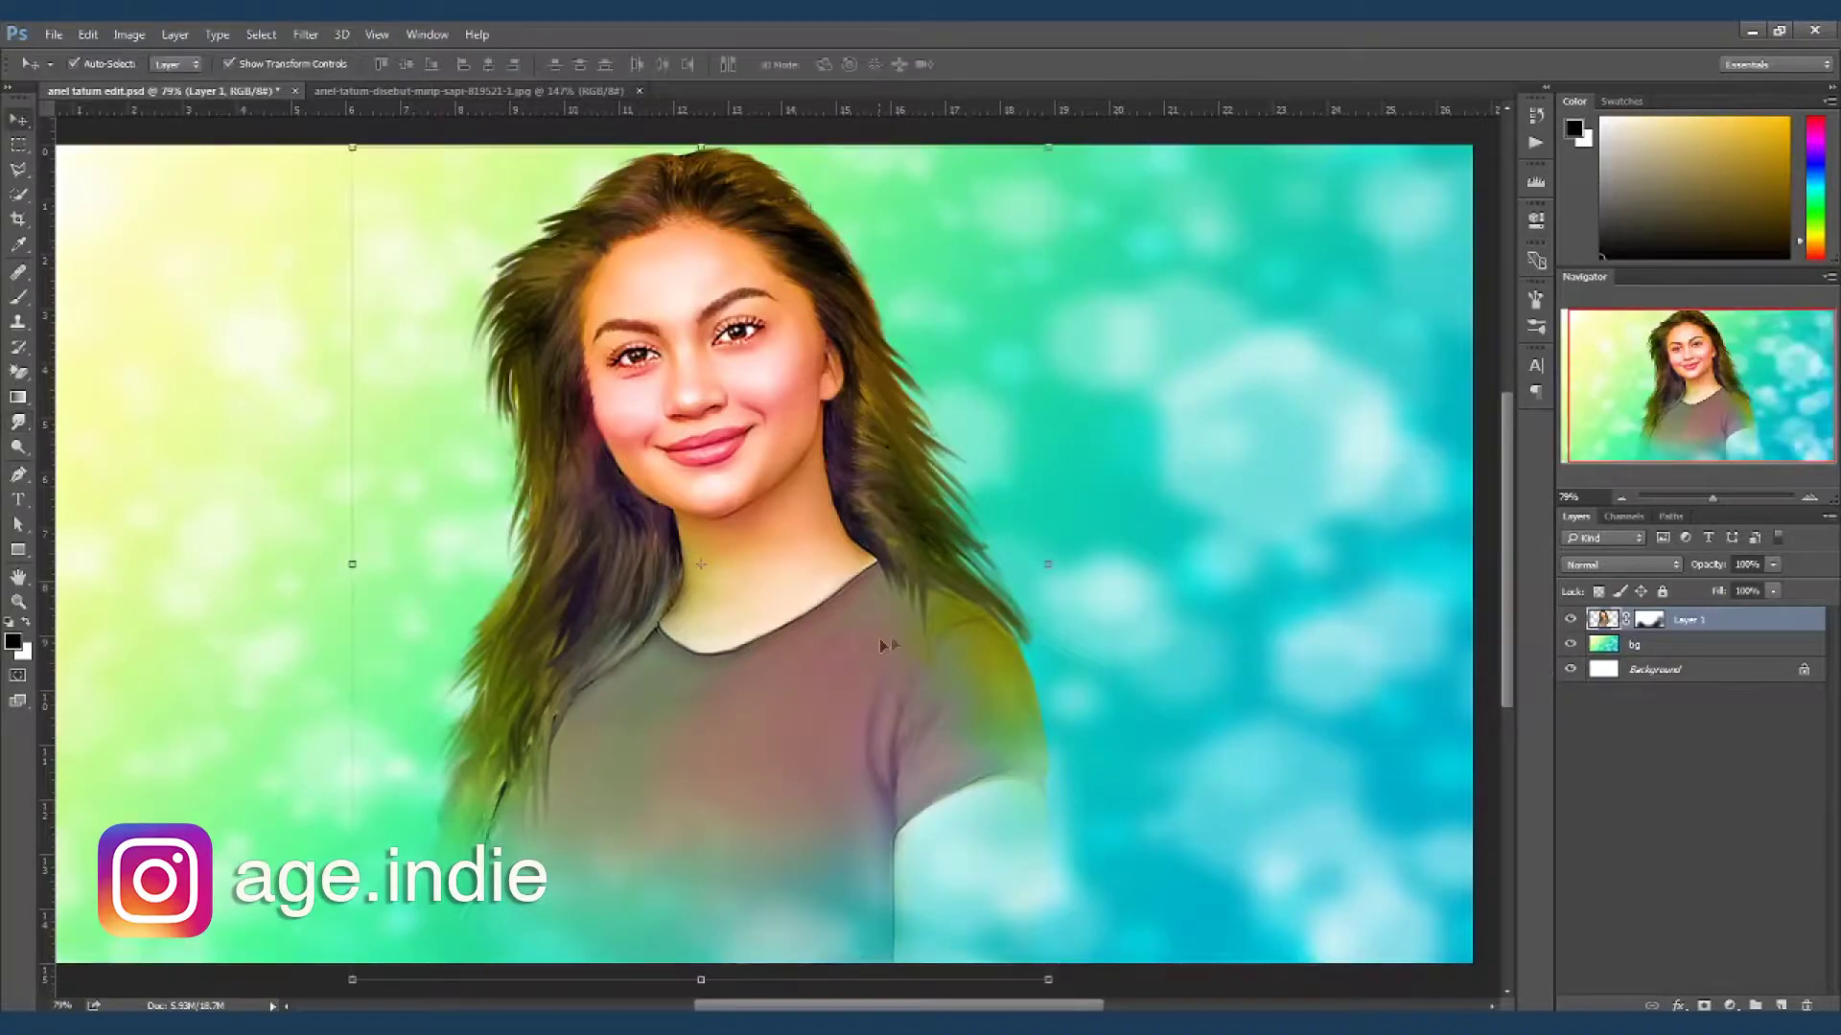
left_click(1220, 642)
left_click(1780, 1005)
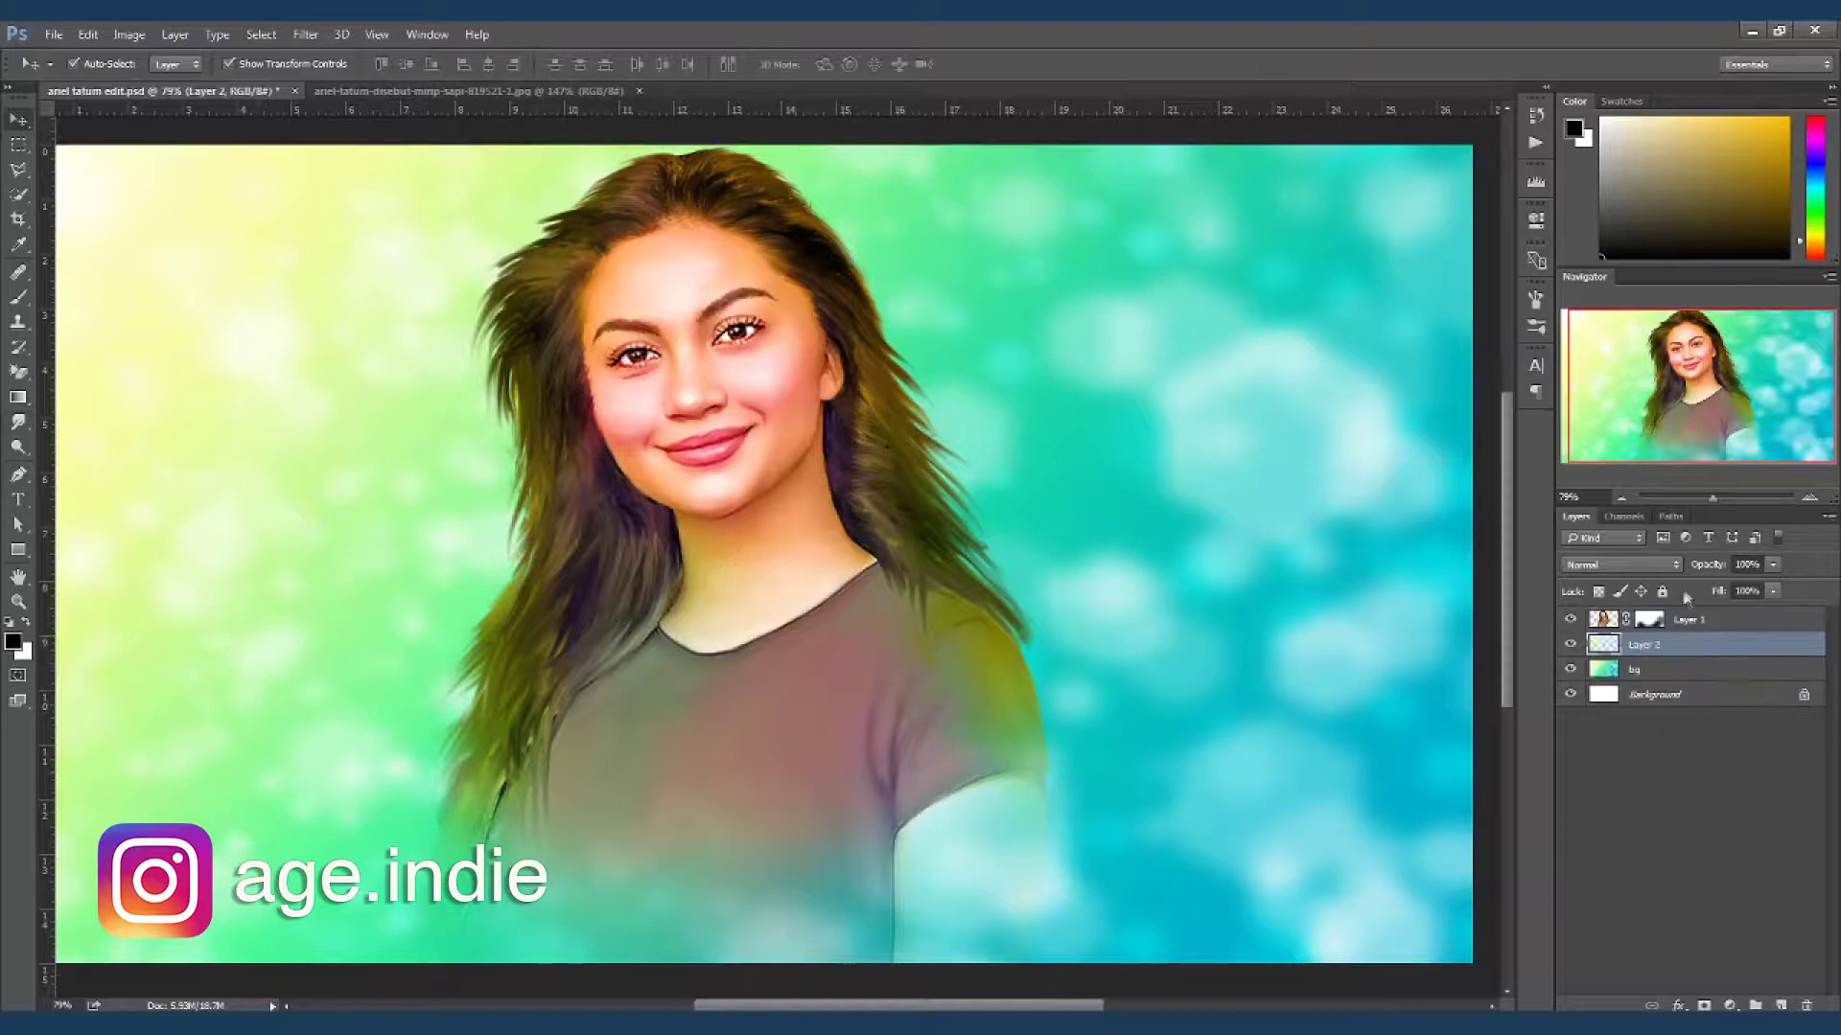
left_click(1620, 564)
left_click(1752, 847)
- Paint soft light-cyan glows along the left and right hair edges
key("b")
left_click(1183, 370, "alt")
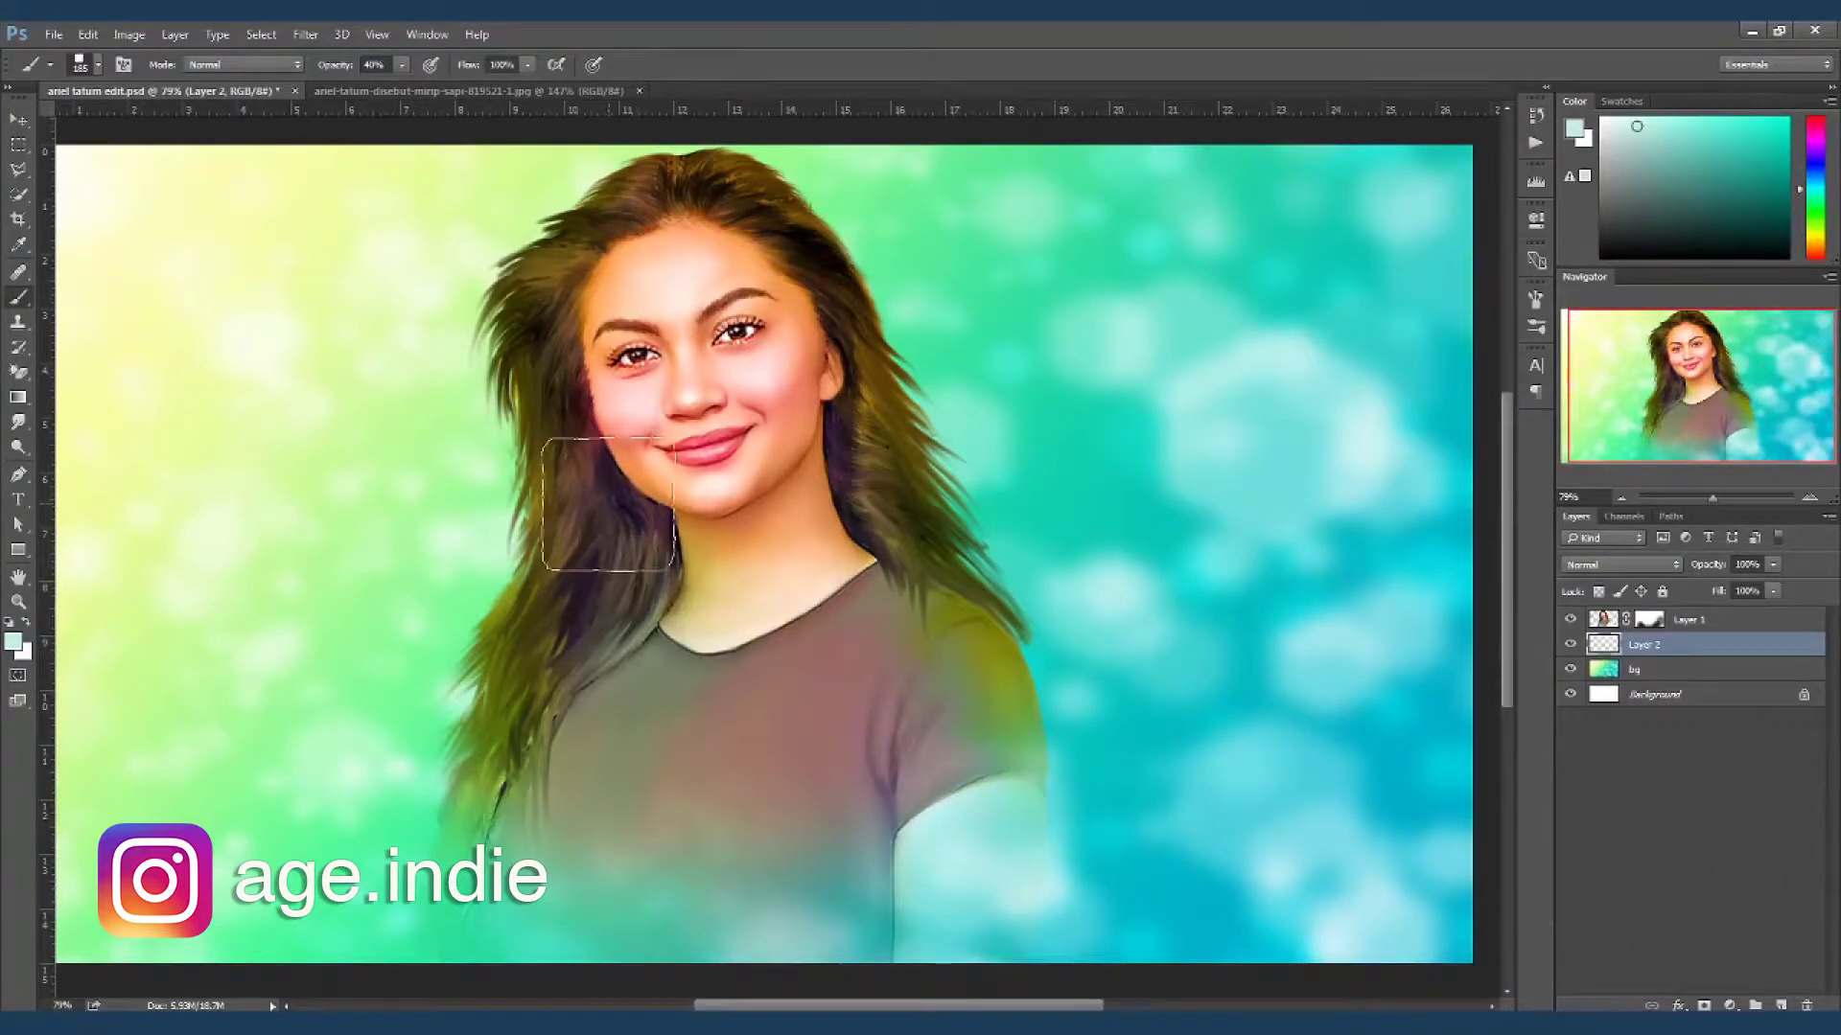
mouse_move(556, 537)
left_mouse_down()
mouse_move(455, 623)
mouse_move(422, 834)
mouse_move(450, 575)
left_mouse_up()
mouse_move(540, 436)
left_mouse_down()
mouse_move(472, 472)
mouse_move(422, 661)
left_mouse_up()
mouse_move(892, 263)
left_mouse_down()
mouse_move(1019, 464)
mouse_move(1065, 709)
left_mouse_up()
- Raise brush opacity to 100%, brighten near the right hair tips, and shrink the brush to 90
left_click(400, 66)
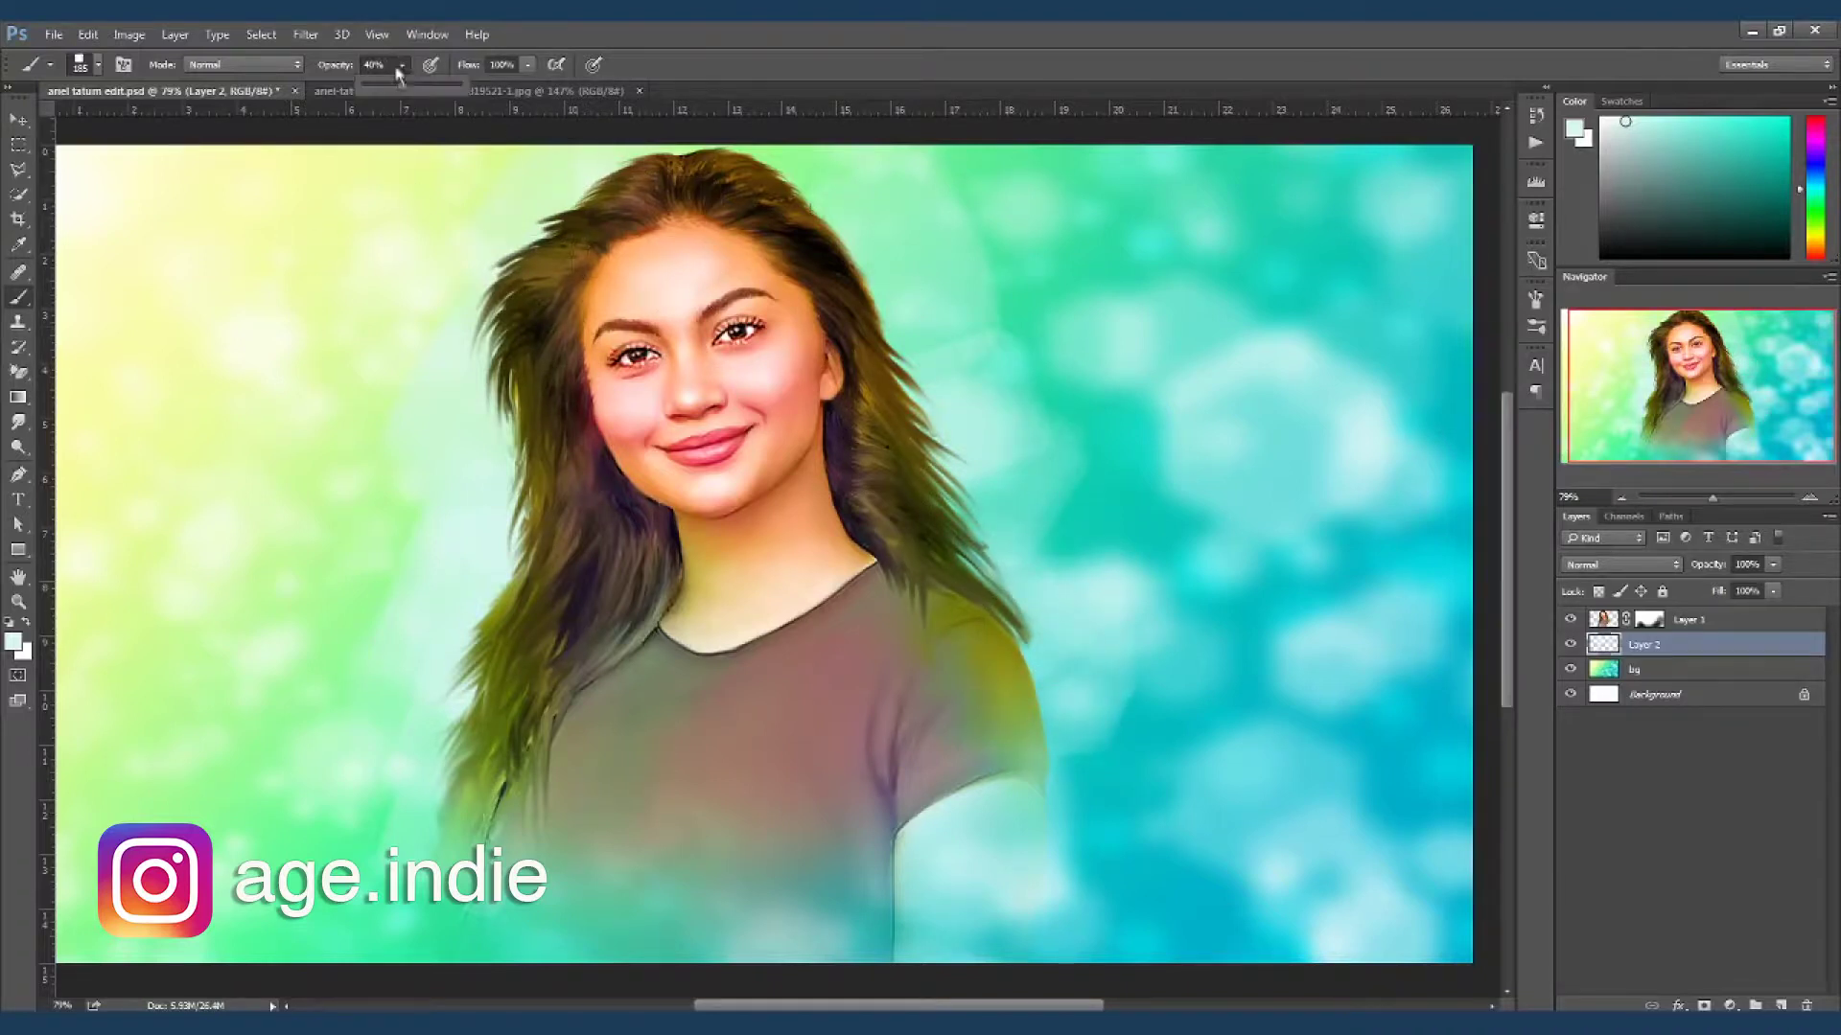
left_click(591, 446)
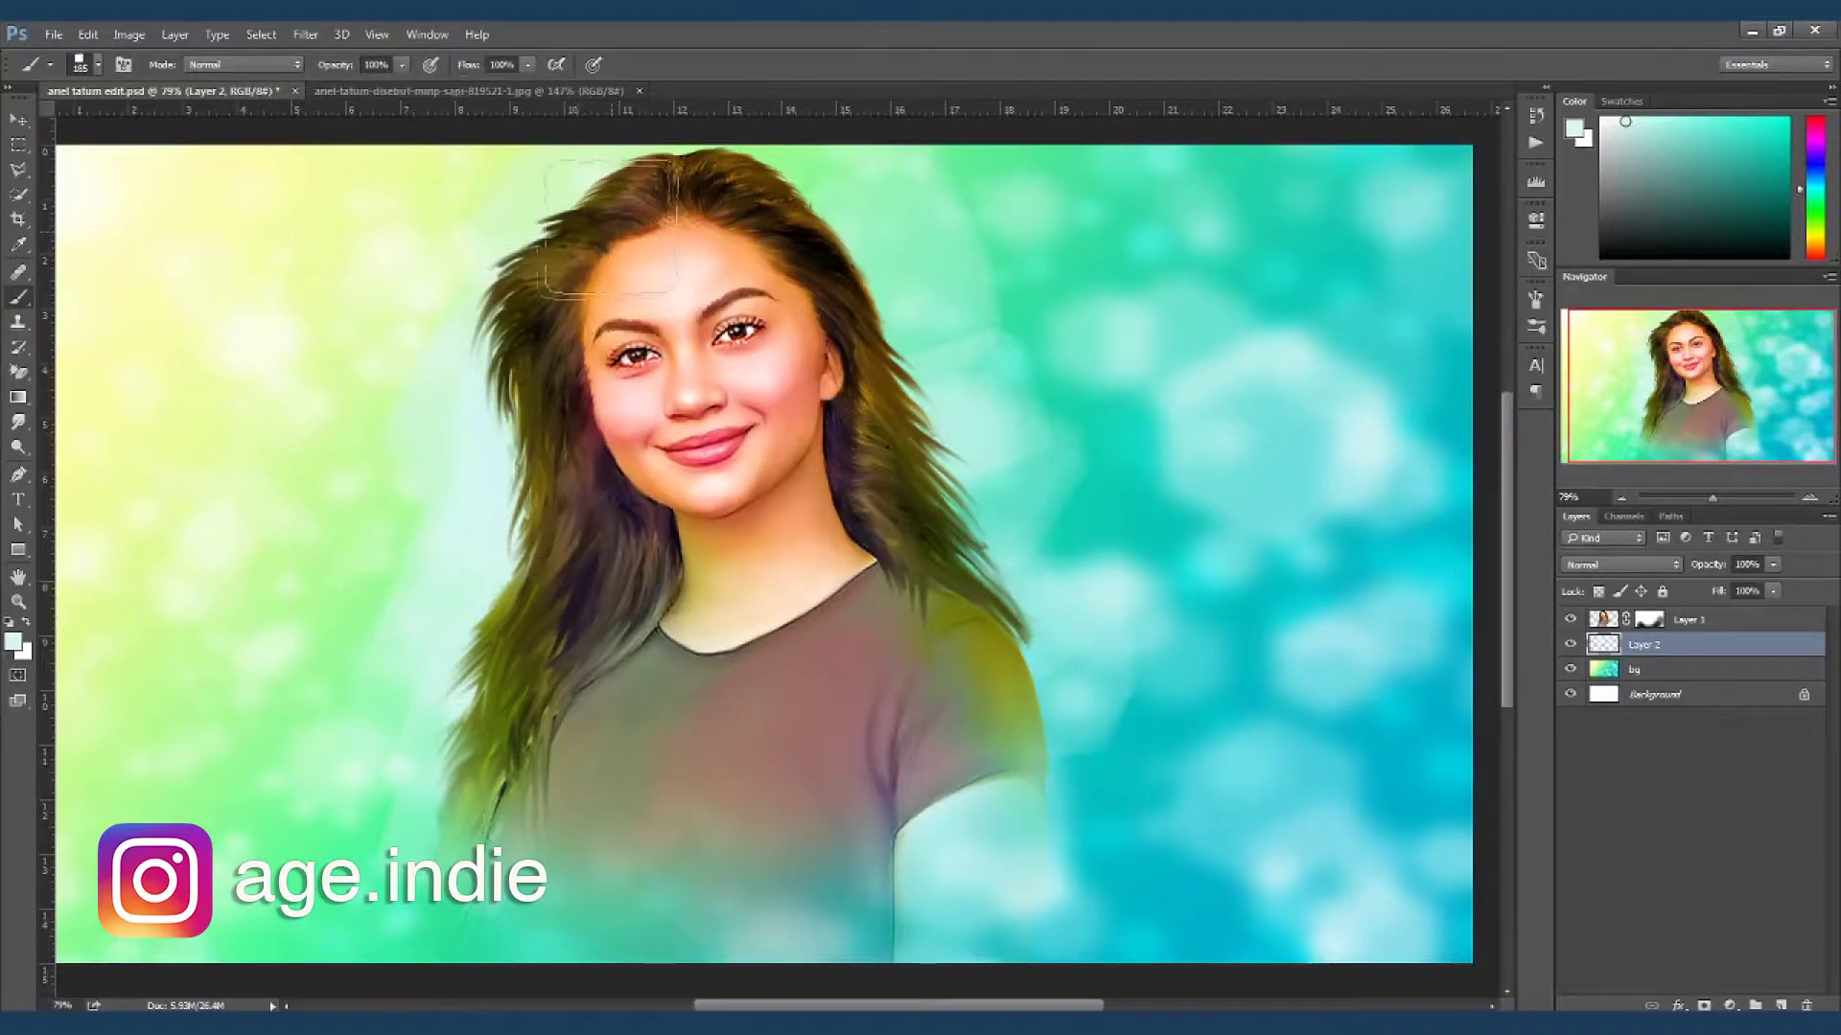
left_click_drag(880, 551, 998, 600)
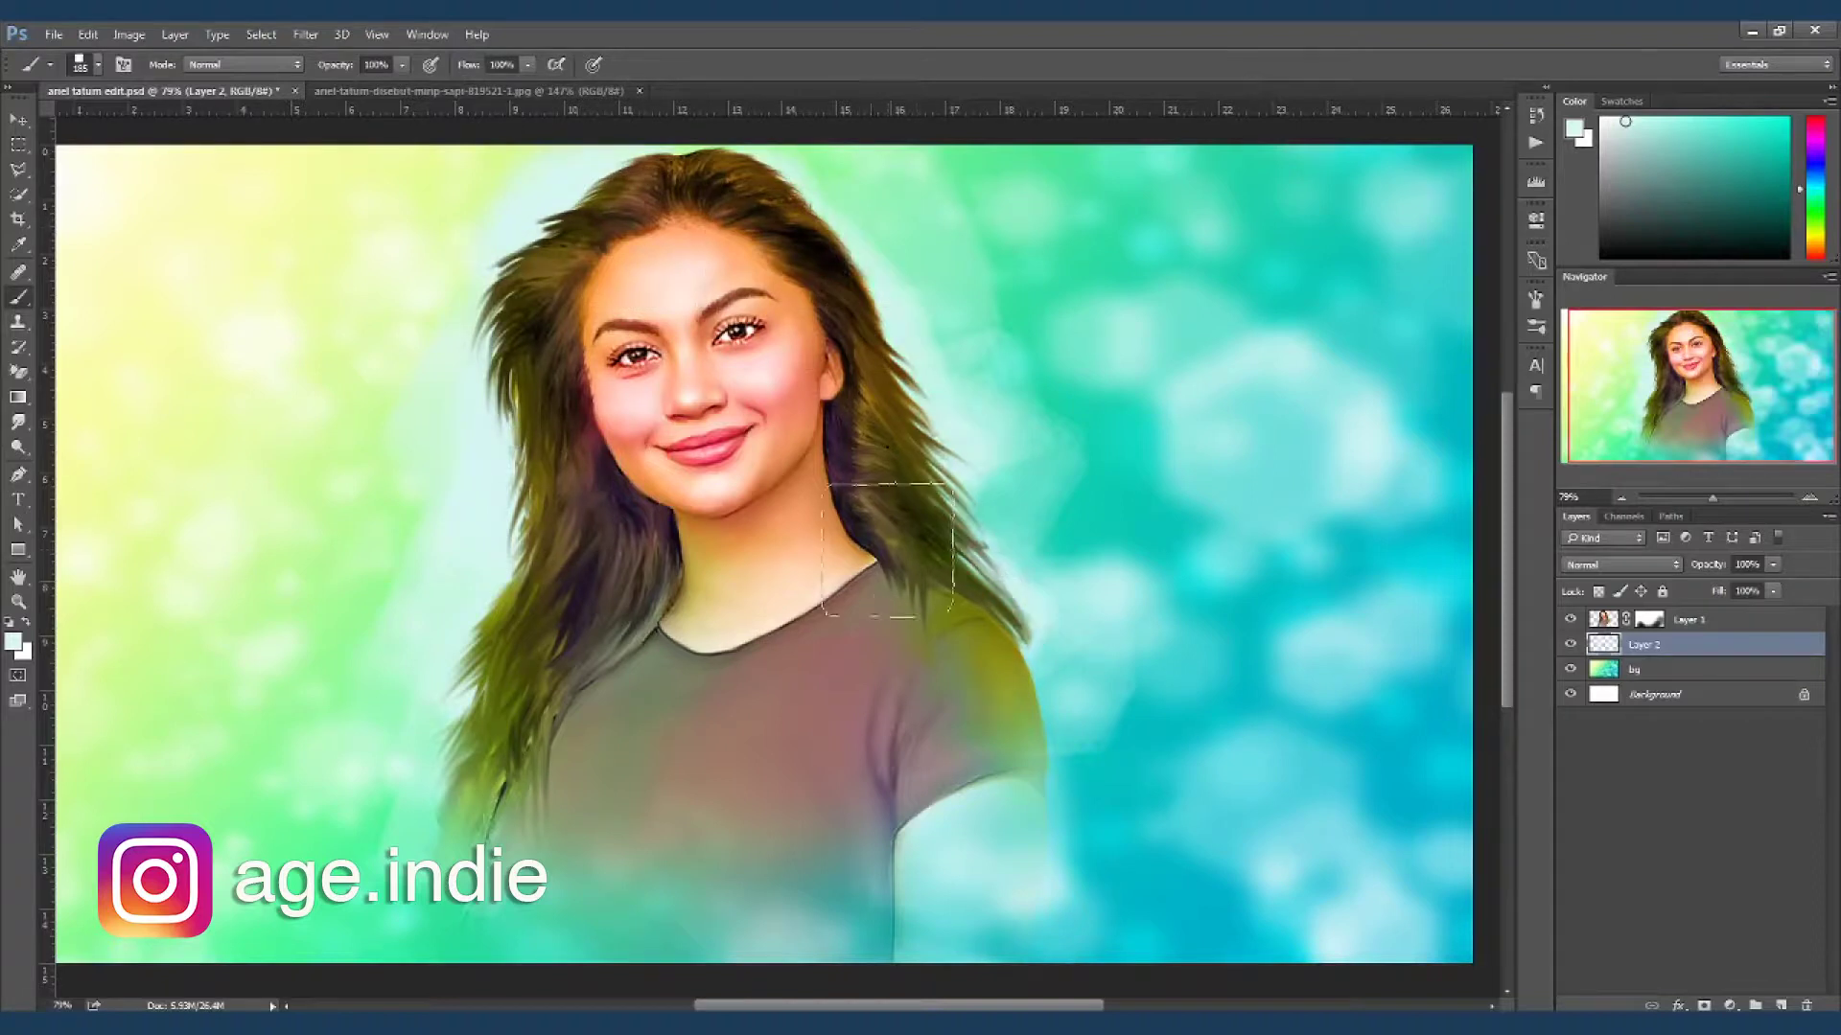
key("bracketleft")
key("bracketleft")
key("bracketleft")
key("bracketleft")
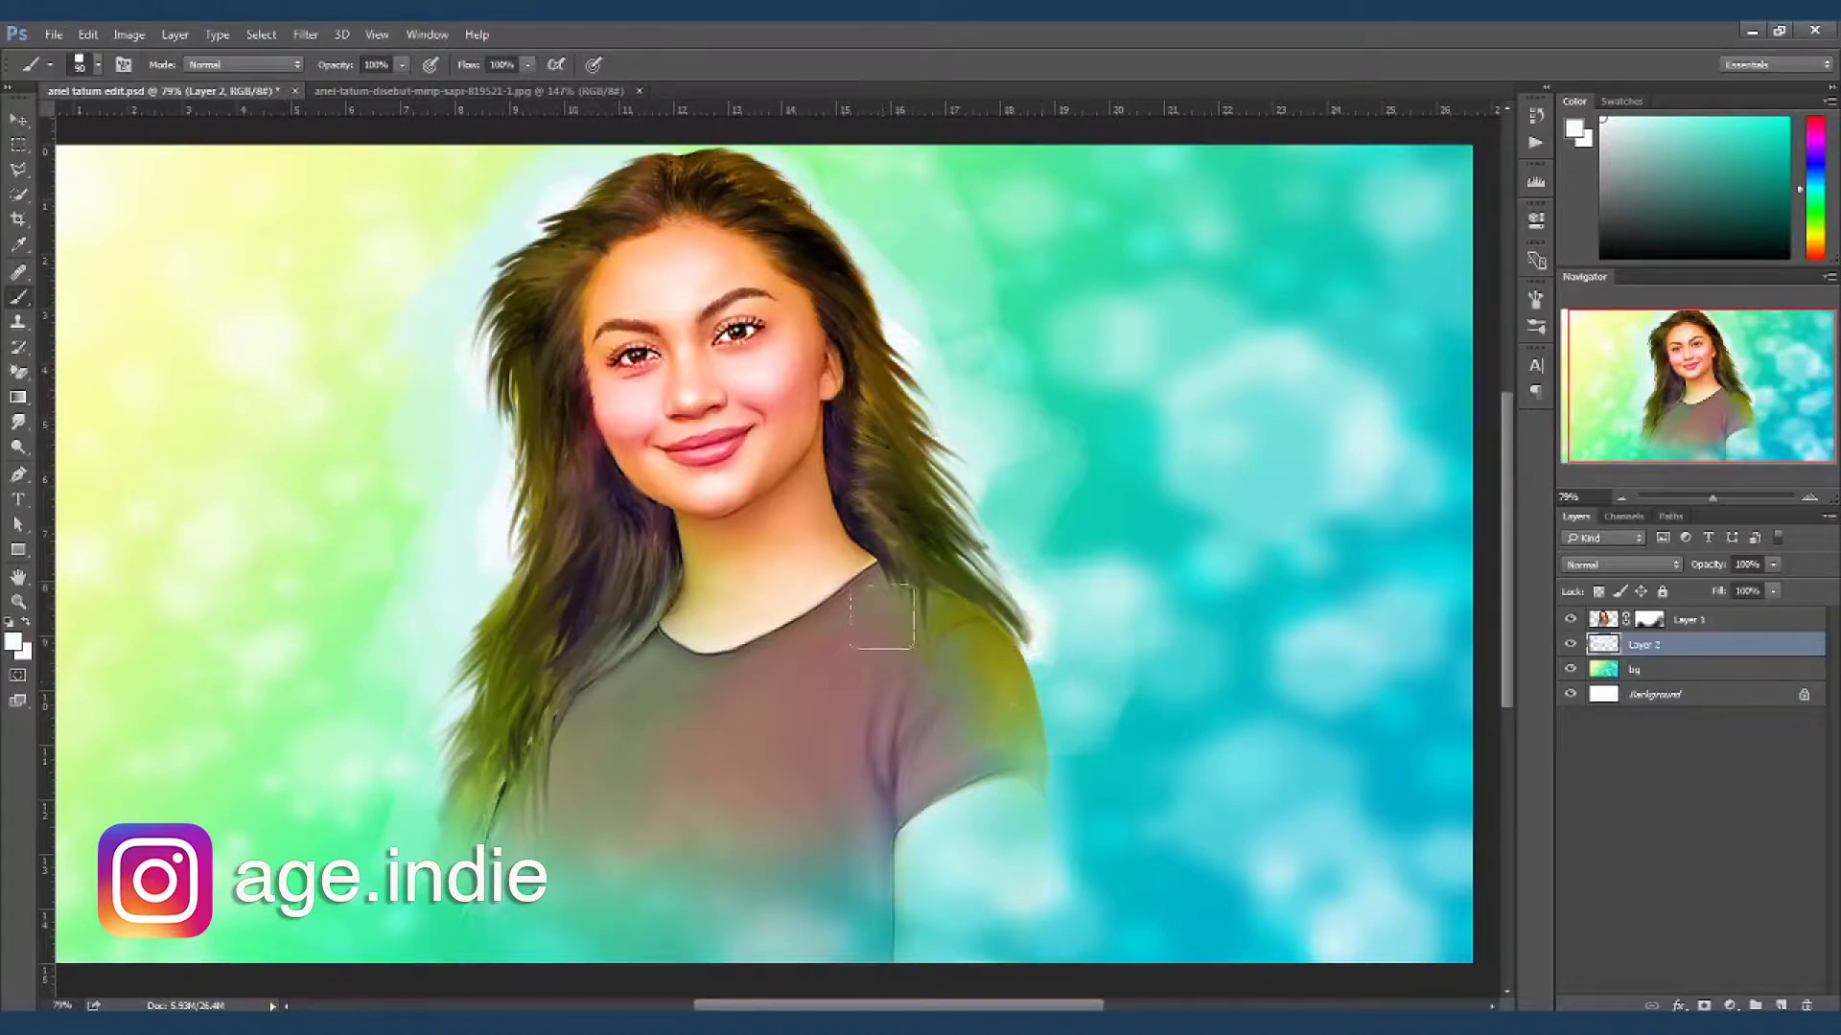
- Smear the left background and hair-edge background with the Mixer Brush
key("shift+b")
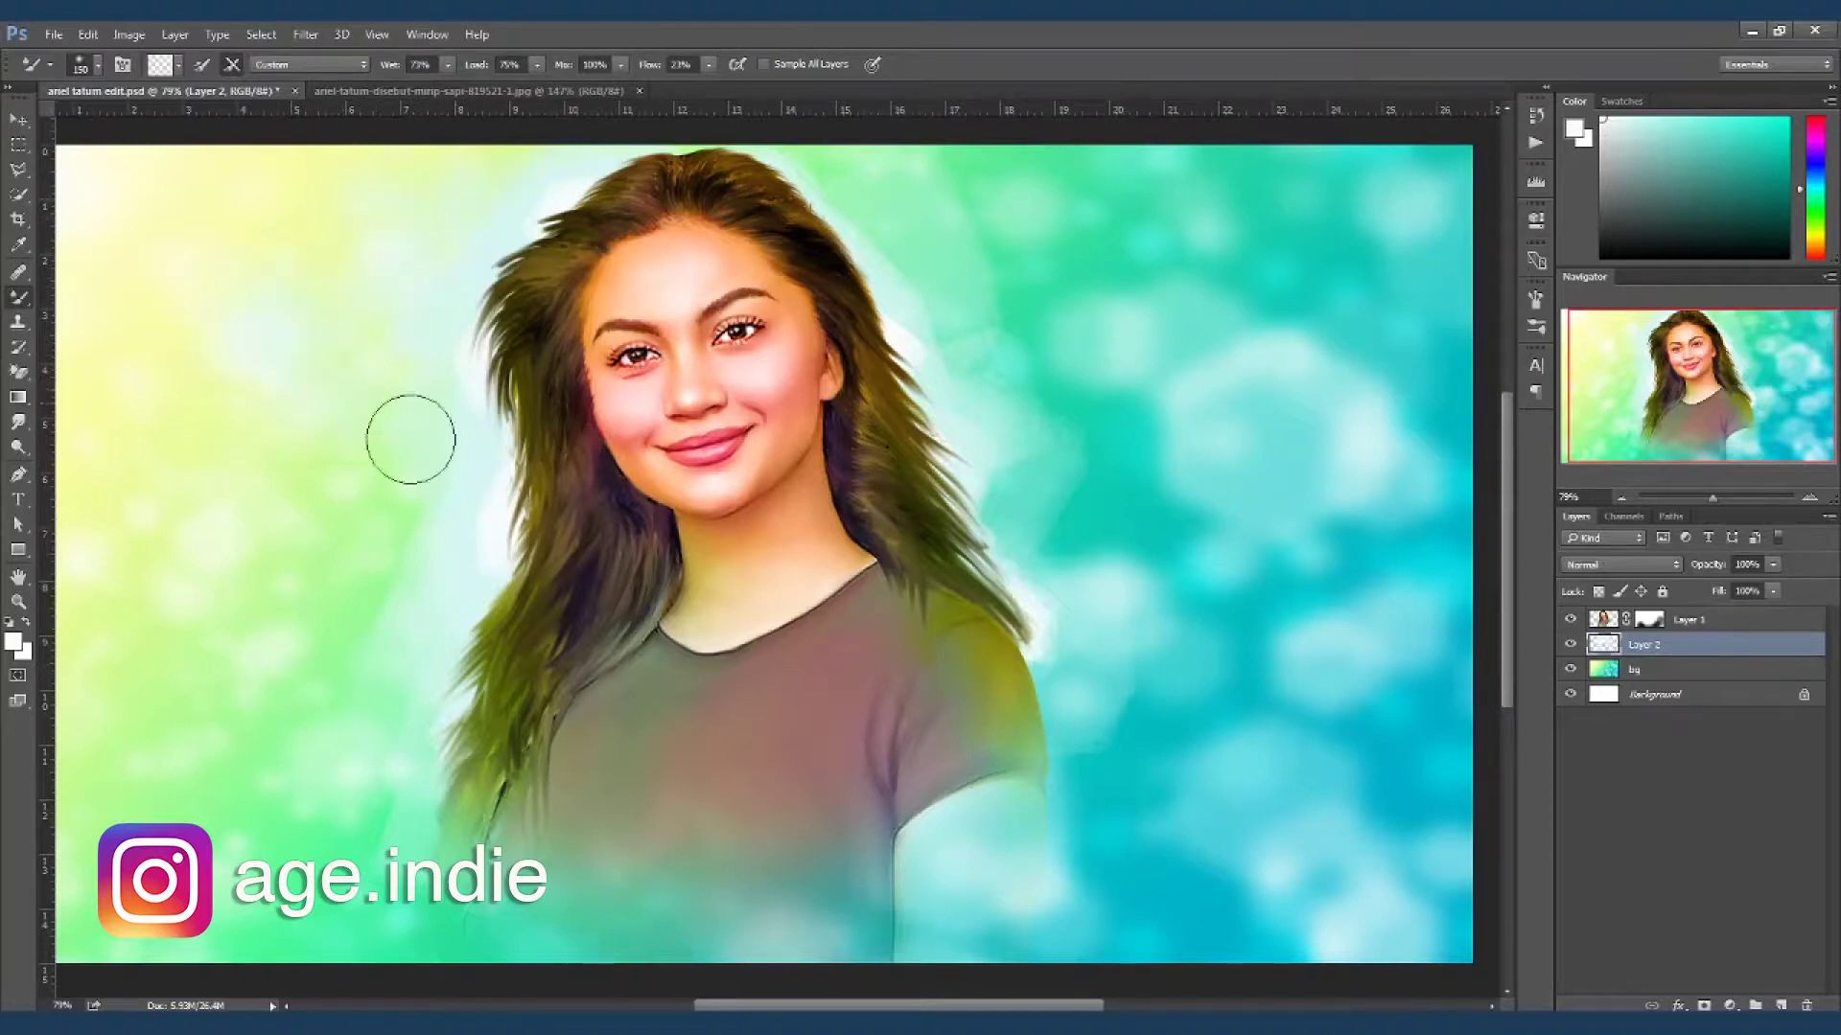
left_click_drag(370, 559, 382, 748)
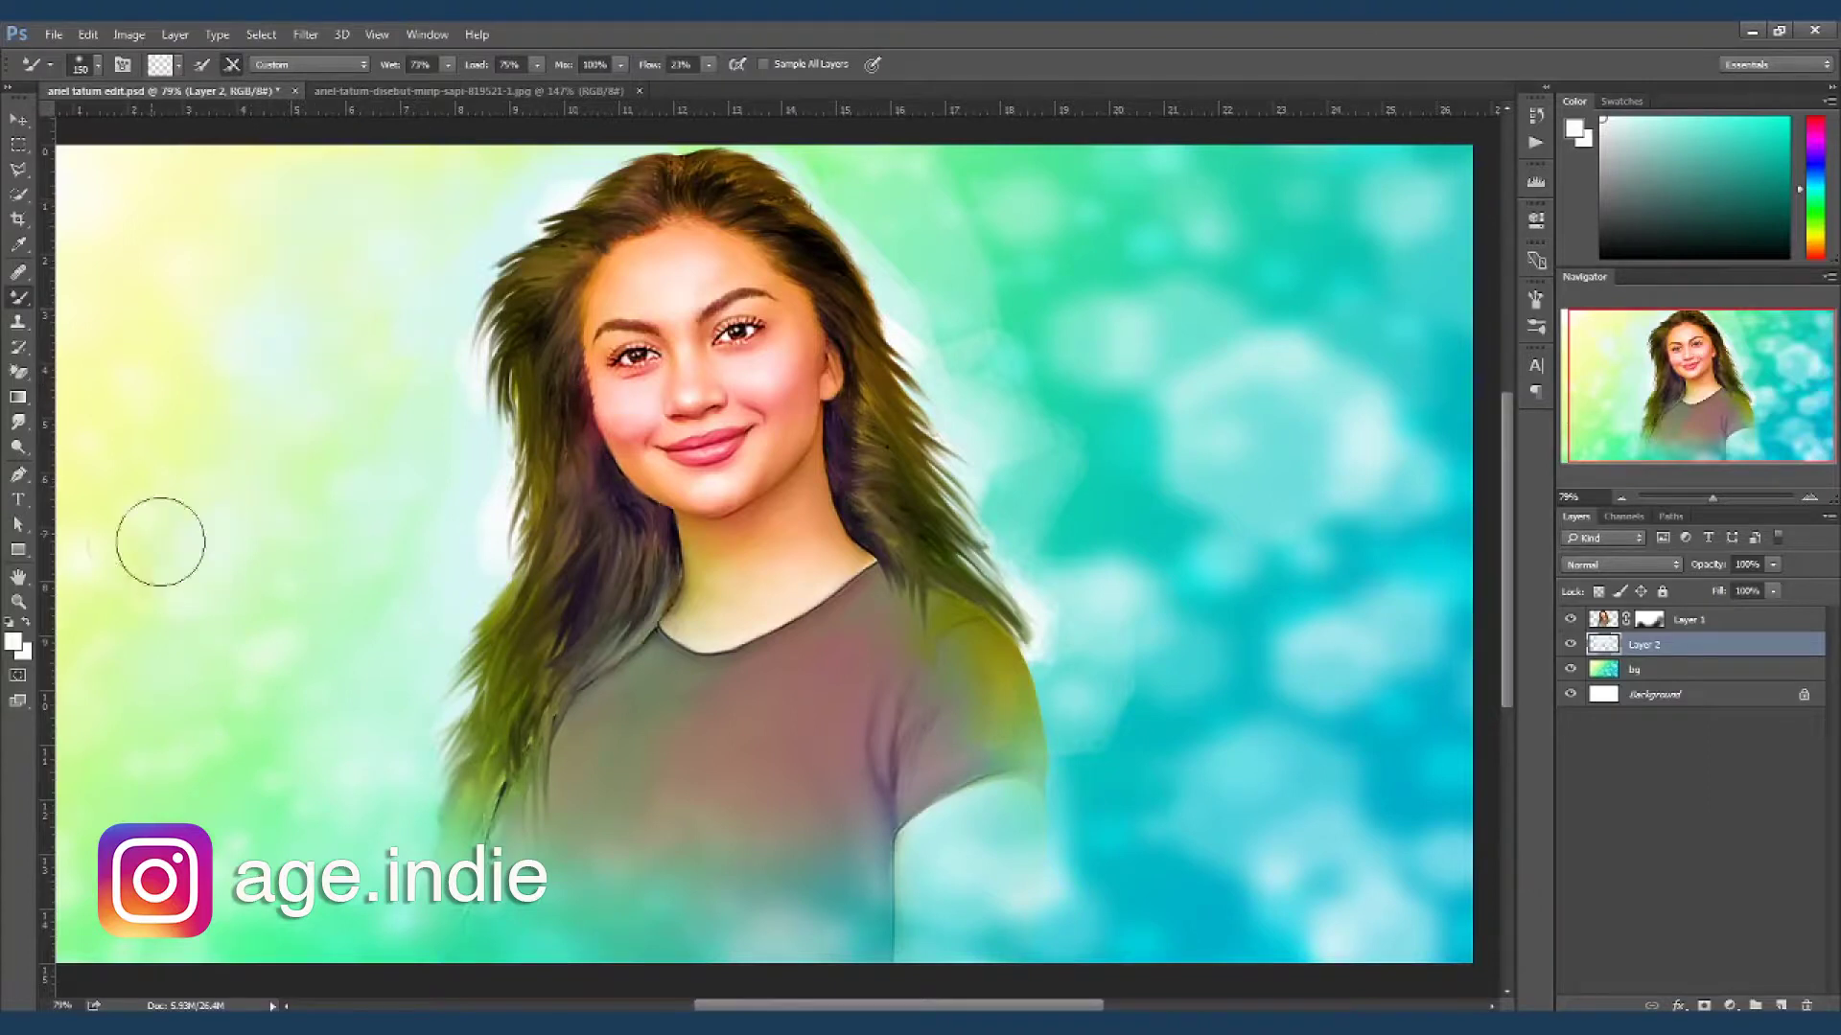
mouse_move(937, 310)
left_mouse_down()
mouse_move(1058, 557)
mouse_move(1147, 428)
mouse_move(1135, 699)
mouse_move(1179, 707)
mouse_move(1173, 607)
mouse_move(1080, 419)
mouse_move(1102, 555)
mouse_move(1068, 361)
mouse_move(1130, 232)
mouse_move(998, 189)
mouse_move(1150, 205)
mouse_move(1244, 308)
mouse_move(1304, 471)
left_mouse_up()
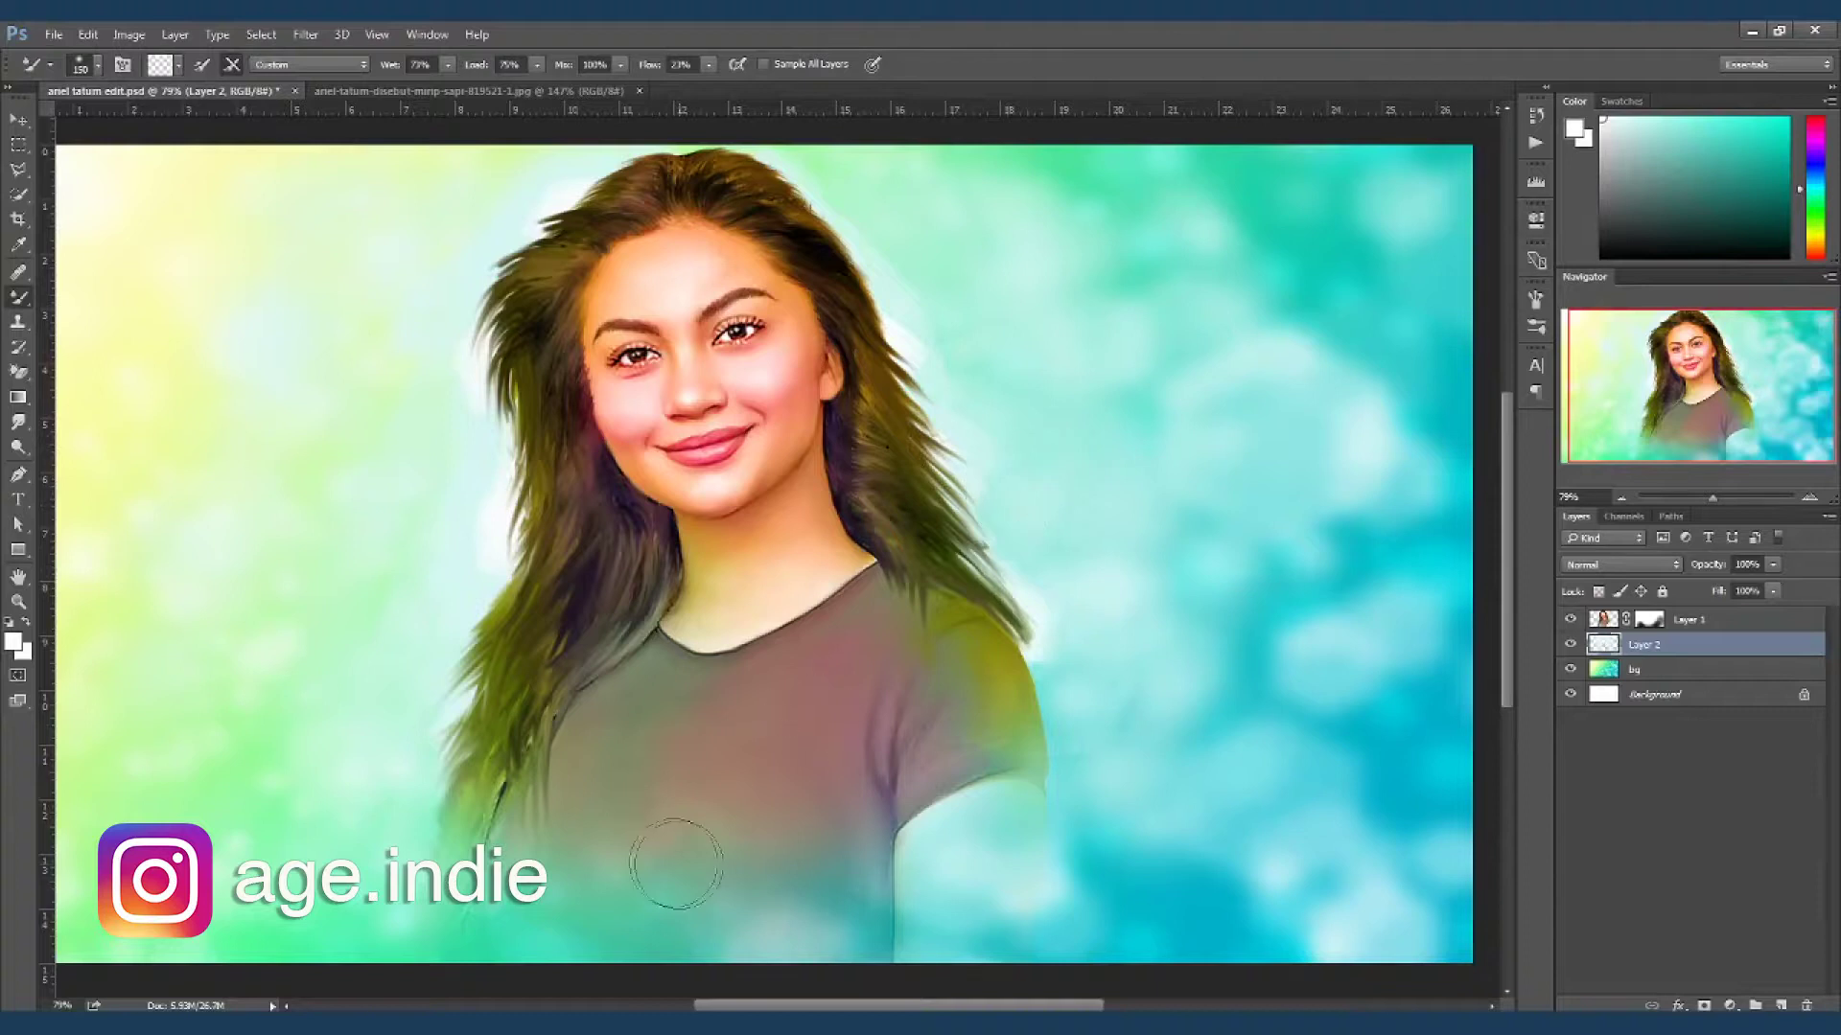
- Paint brown shirt colour and light cyan low, then blend them into the background
key("b")
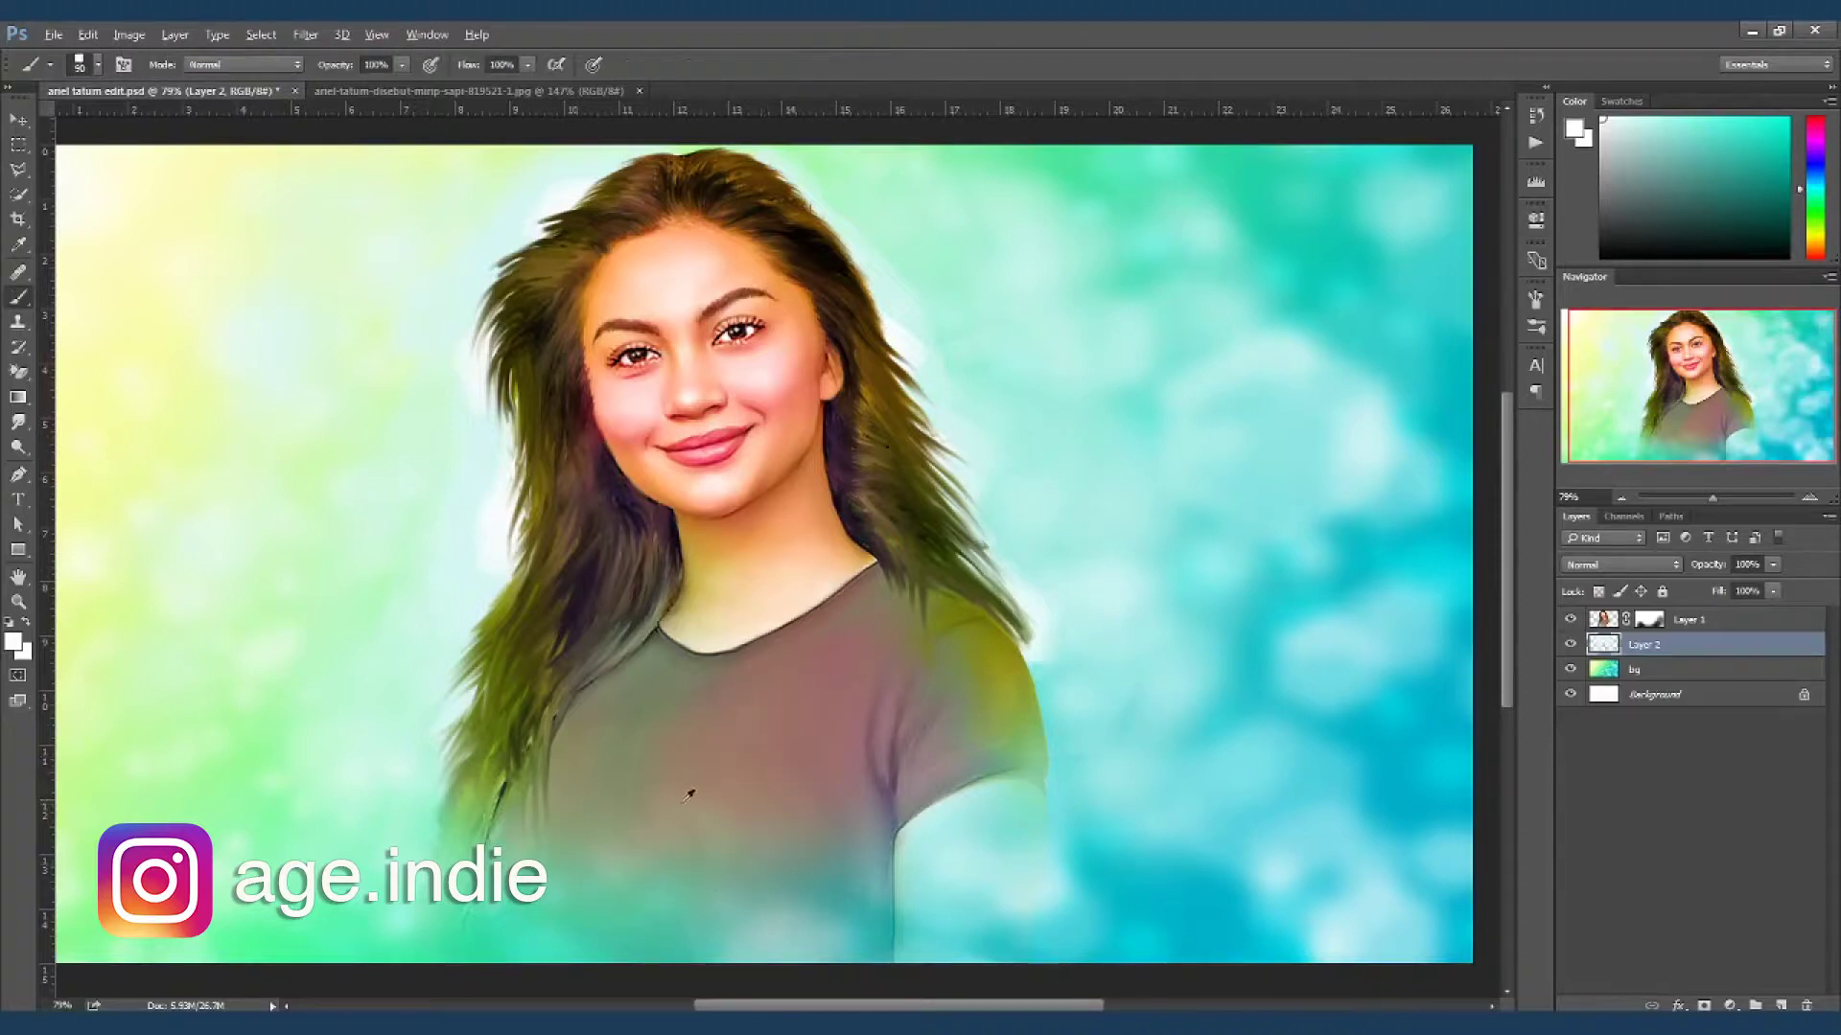
left_click_drag(601, 895, 521, 860)
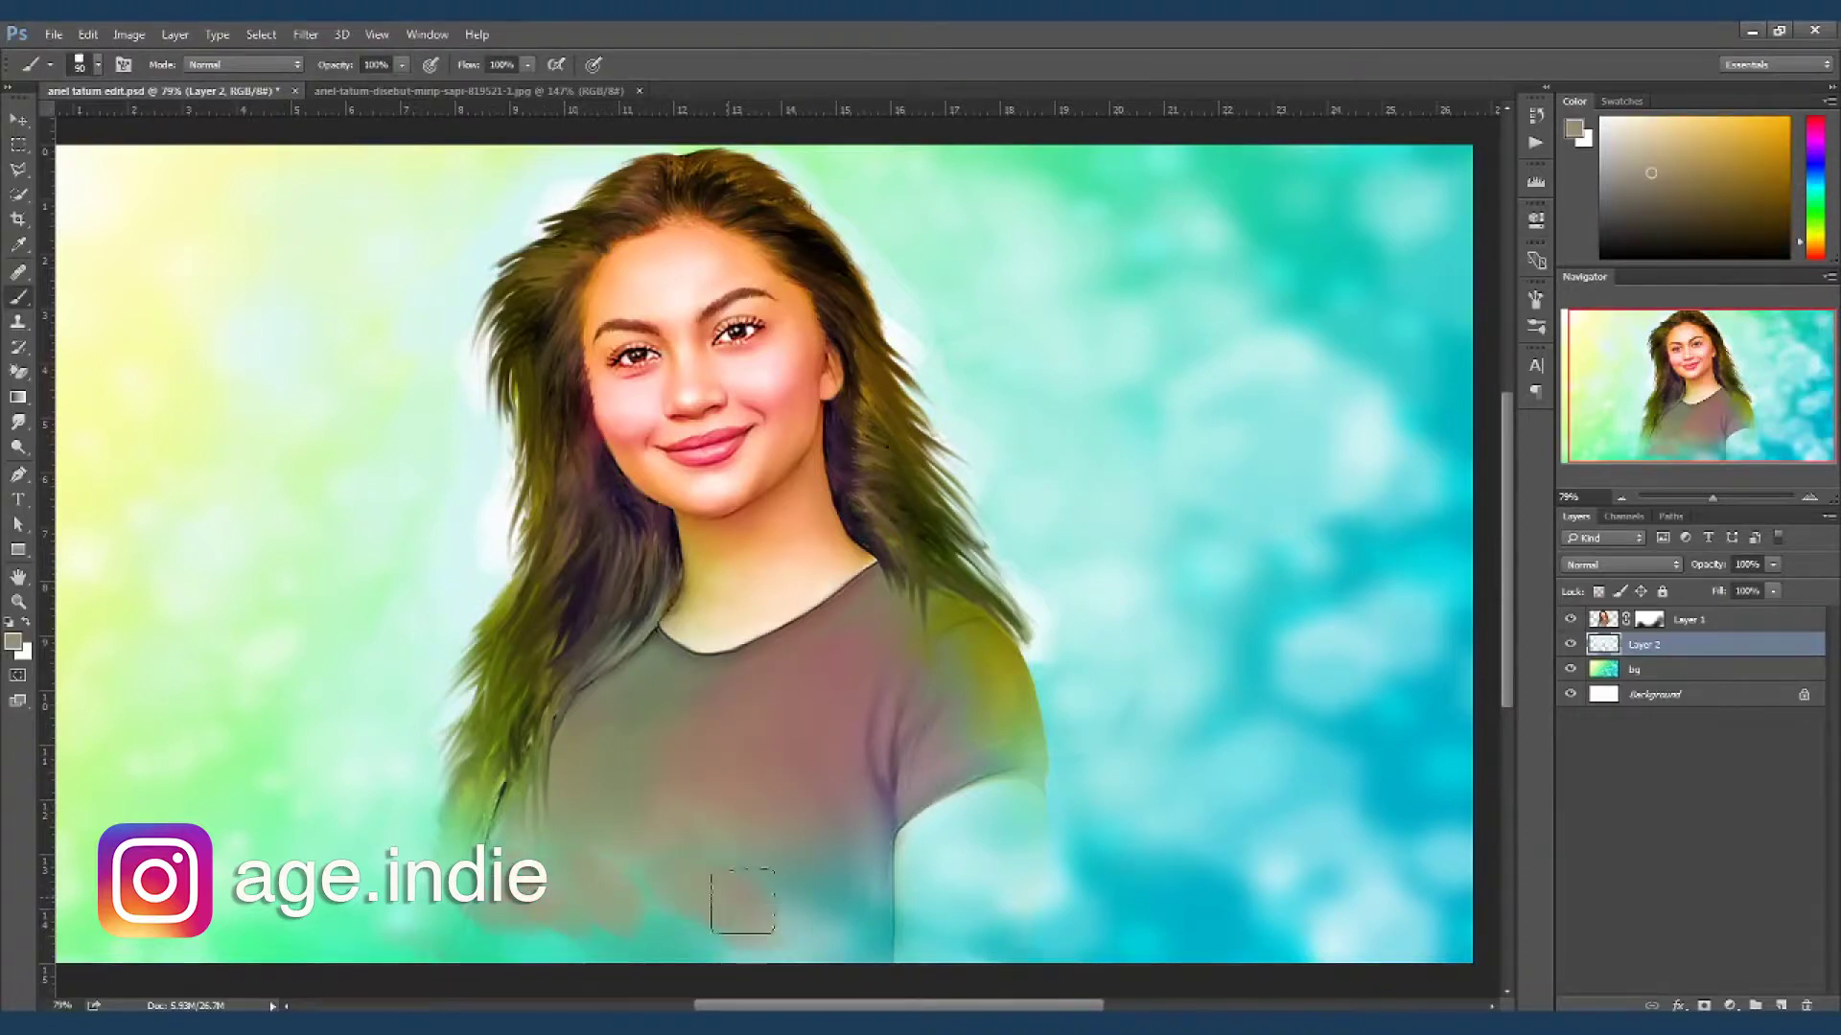
mouse_move(992, 896)
left_mouse_down()
mouse_move(868, 954)
mouse_move(1102, 863)
left_mouse_up()
left_click(930, 804, "alt")
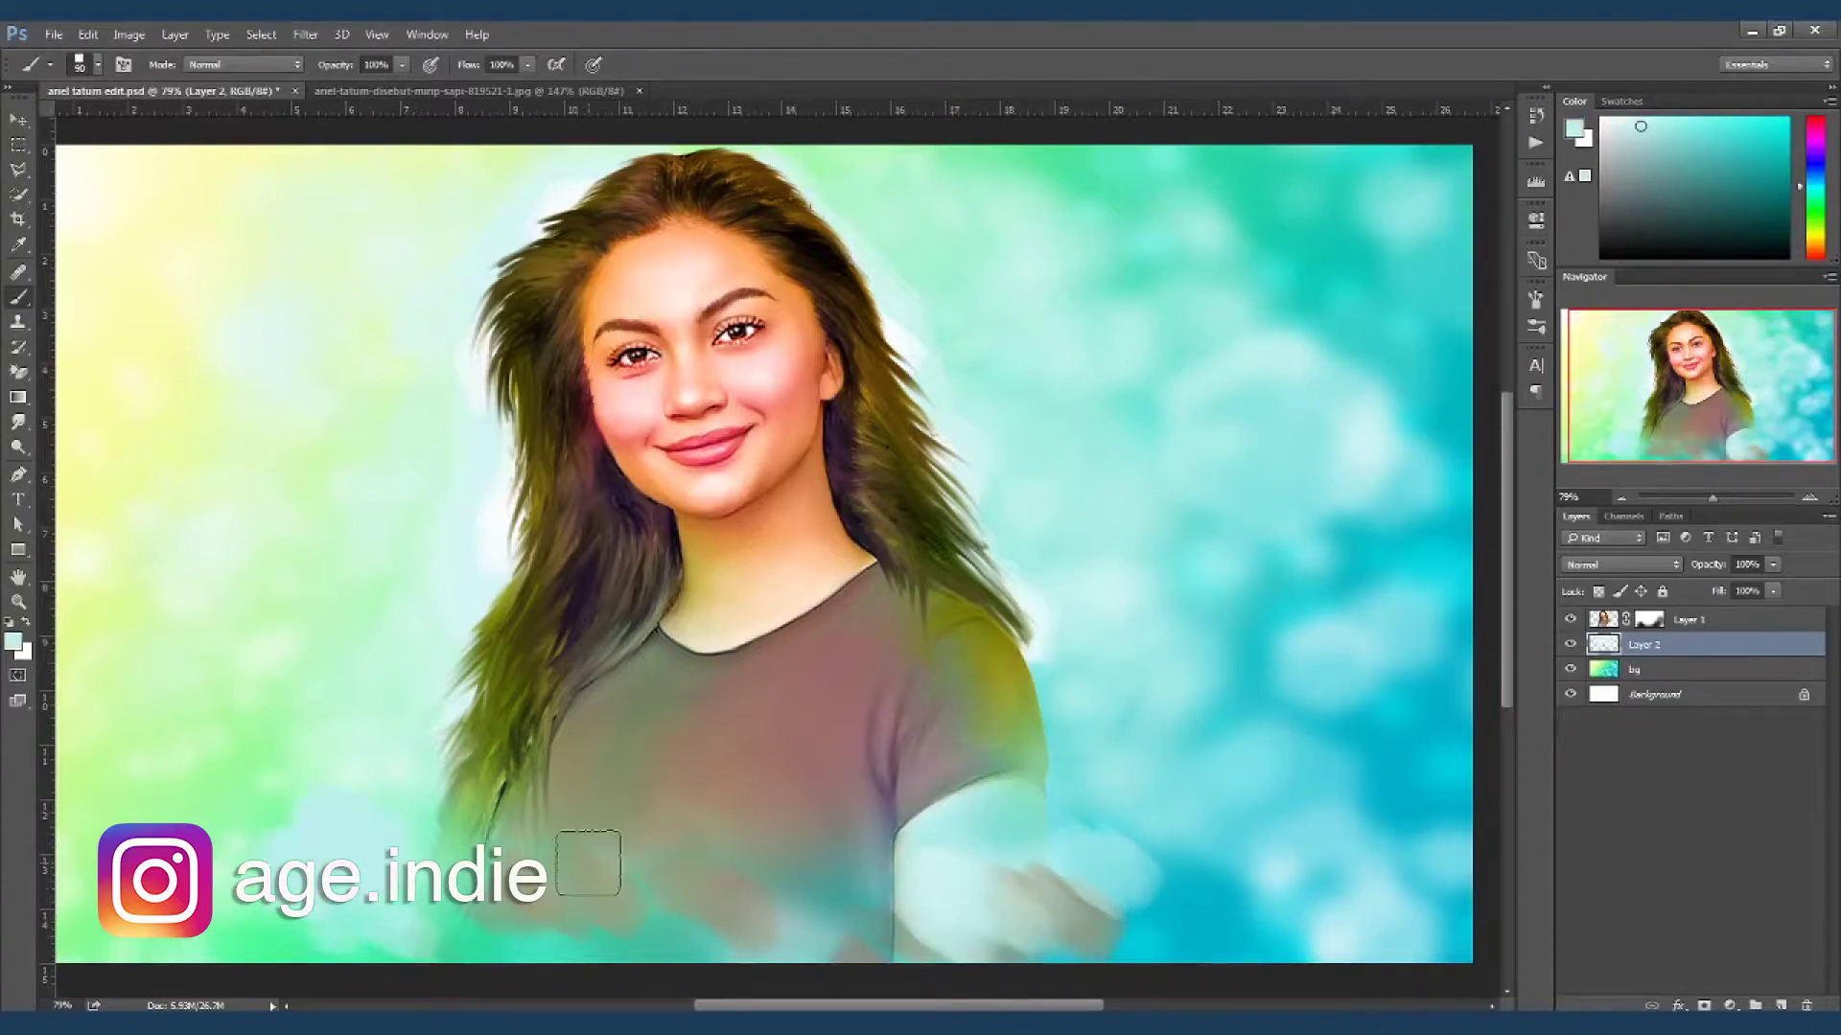
key("shift+b")
left_click_drag(464, 872, 267, 842)
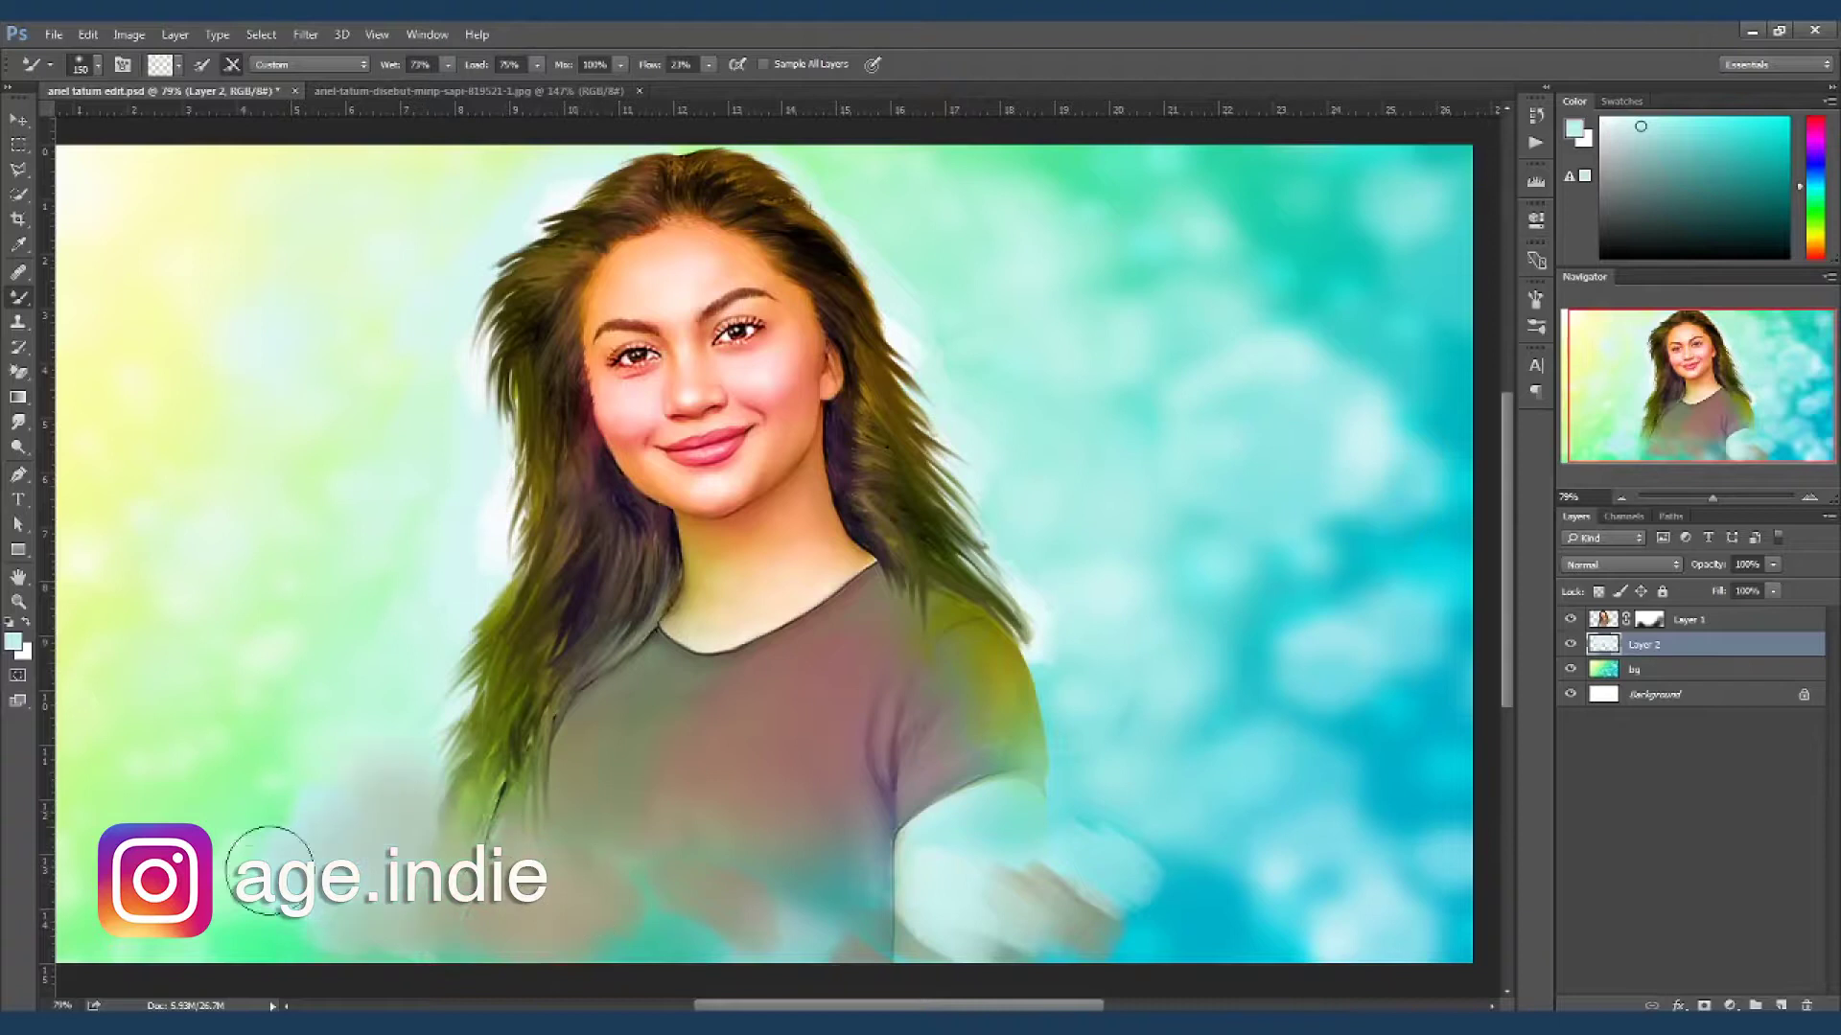
left_click_drag(632, 949, 806, 834)
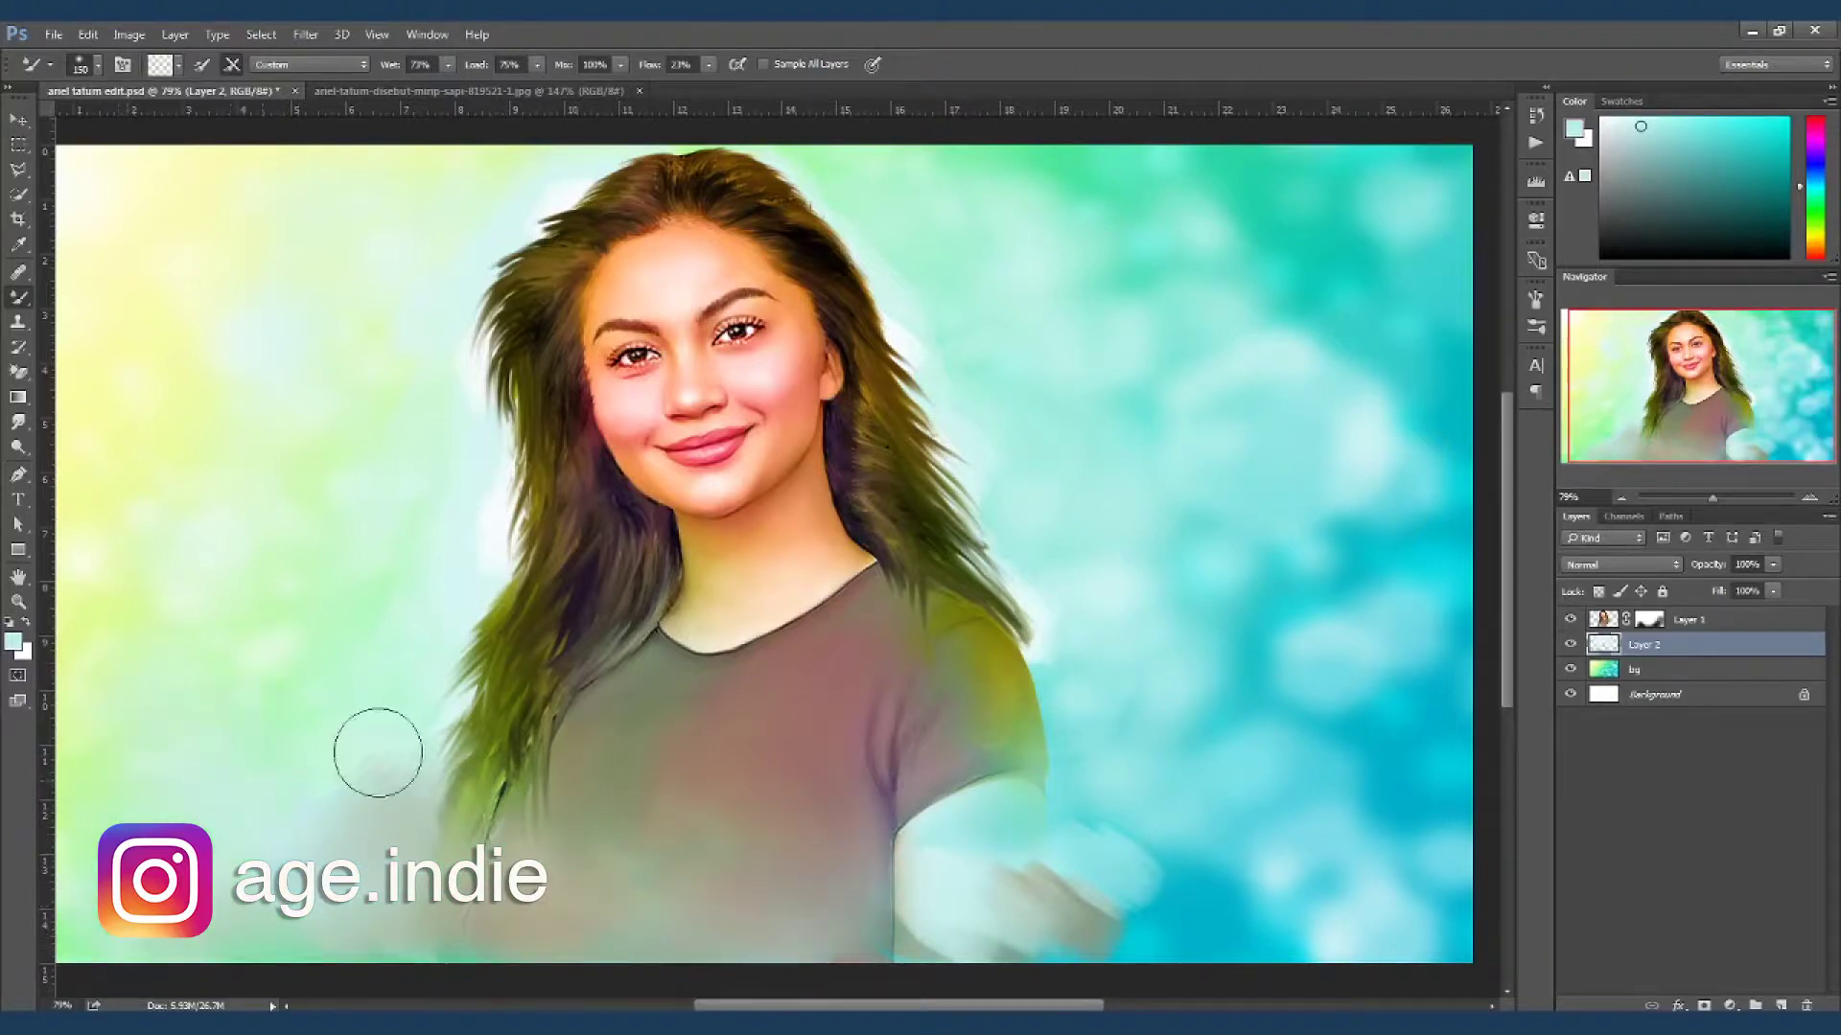
mouse_move(1141, 860)
left_mouse_down()
mouse_move(1023, 854)
mouse_move(944, 944)
mouse_move(1043, 816)
mouse_move(1076, 908)
mouse_move(1102, 699)
mouse_move(1179, 921)
left_mouse_up()
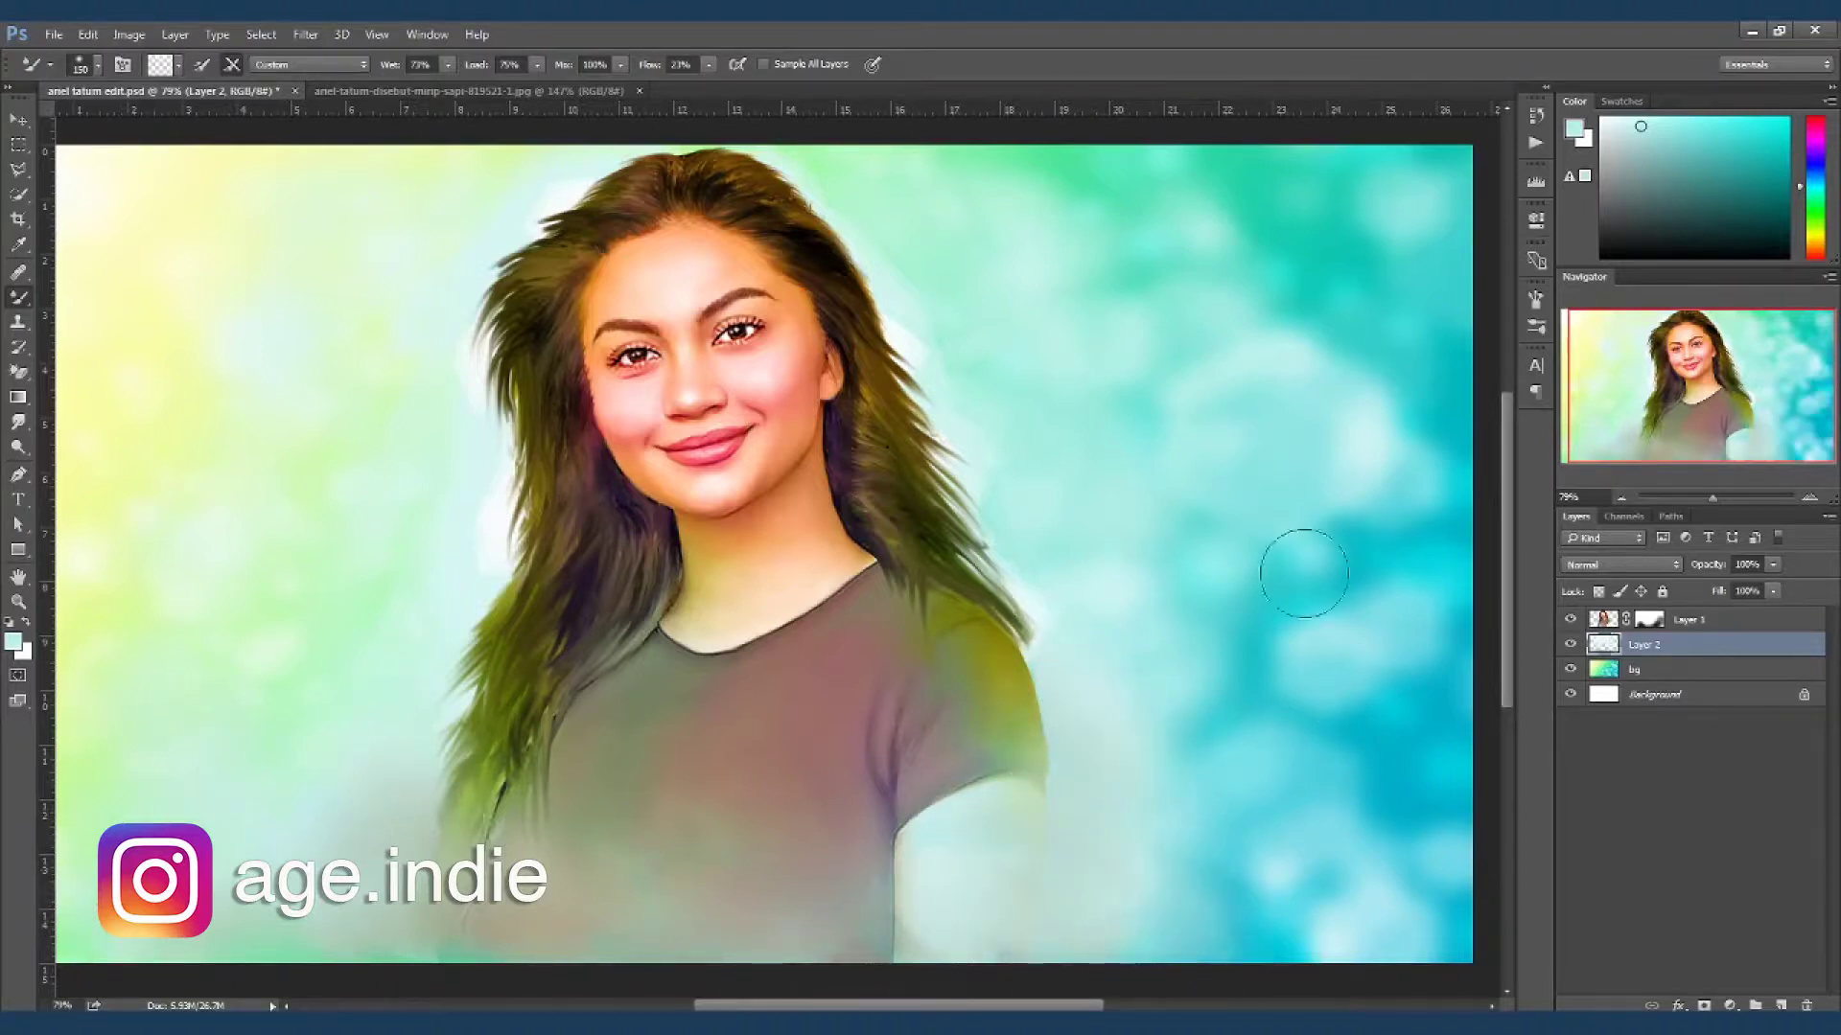
- Paint olive-yellow glows beside the sleeve and left hair, softening them with the Mixer Brush
key("b")
left_click(1018, 676, "alt")
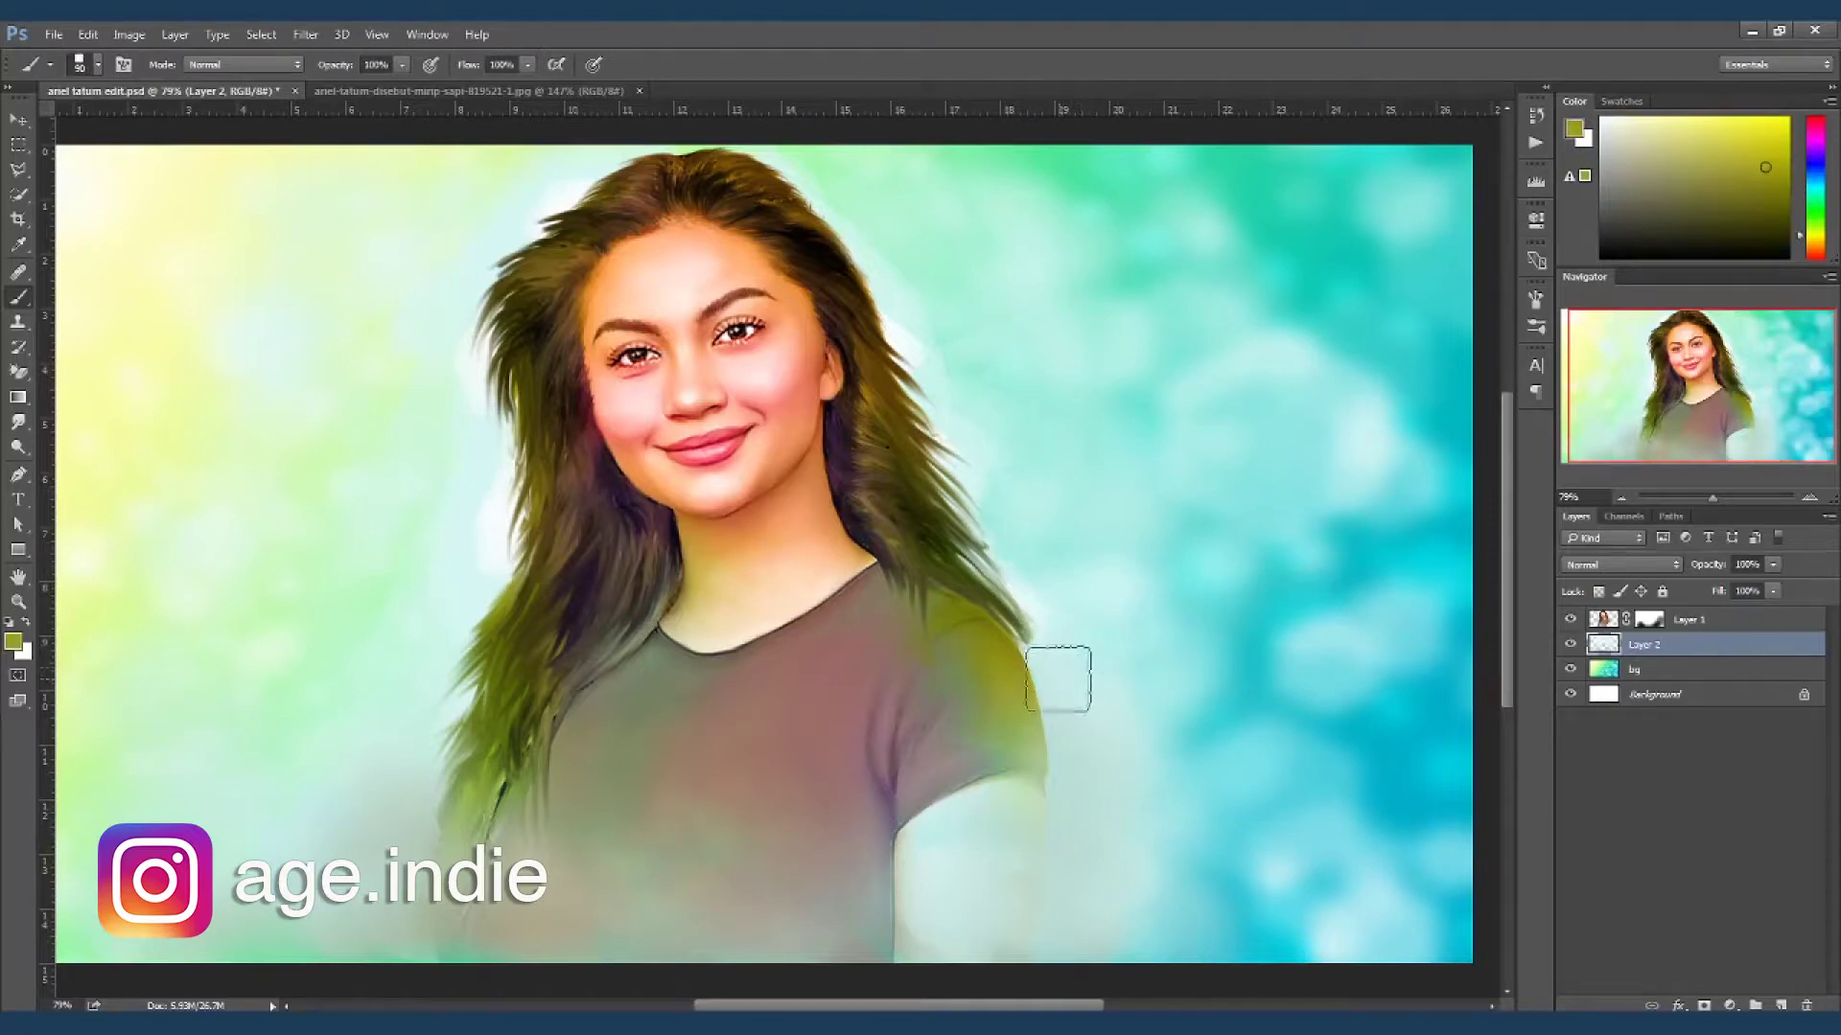
mouse_move(1150, 650)
left_mouse_down()
mouse_move(1100, 748)
mouse_move(1054, 680)
mouse_move(1147, 859)
mouse_move(1089, 620)
left_mouse_up()
mouse_move(324, 571)
left_mouse_down()
mouse_move(369, 778)
mouse_move(377, 752)
left_mouse_up()
key("shift+b")
mouse_move(381, 516)
left_mouse_down()
mouse_move(428, 705)
mouse_move(412, 825)
mouse_move(374, 920)
mouse_move(246, 781)
mouse_move(245, 638)
mouse_move(240, 901)
mouse_move(210, 588)
mouse_move(337, 411)
mouse_move(298, 618)
mouse_move(415, 530)
mouse_move(349, 485)
mouse_move(205, 485)
mouse_move(405, 688)
left_mouse_up()
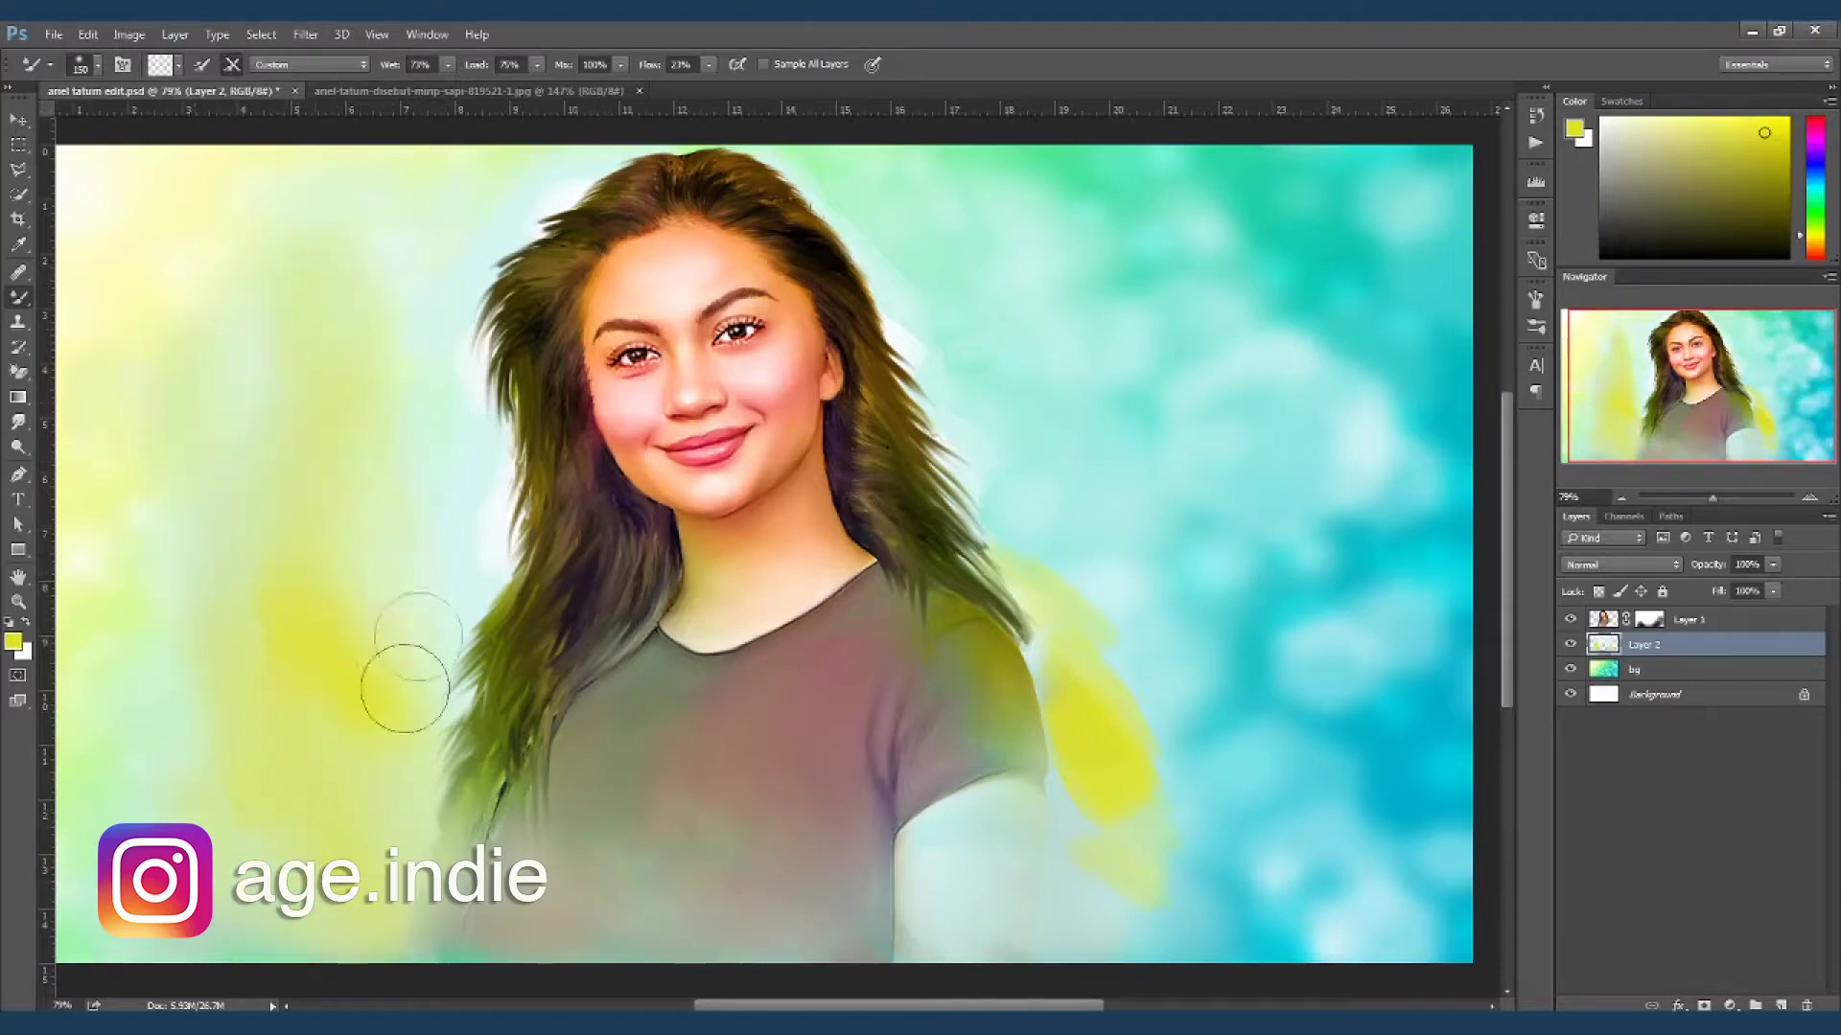
mouse_move(1098, 689)
left_mouse_down()
mouse_move(1047, 658)
mouse_move(1080, 891)
mouse_move(1142, 457)
mouse_move(1179, 767)
left_mouse_up()
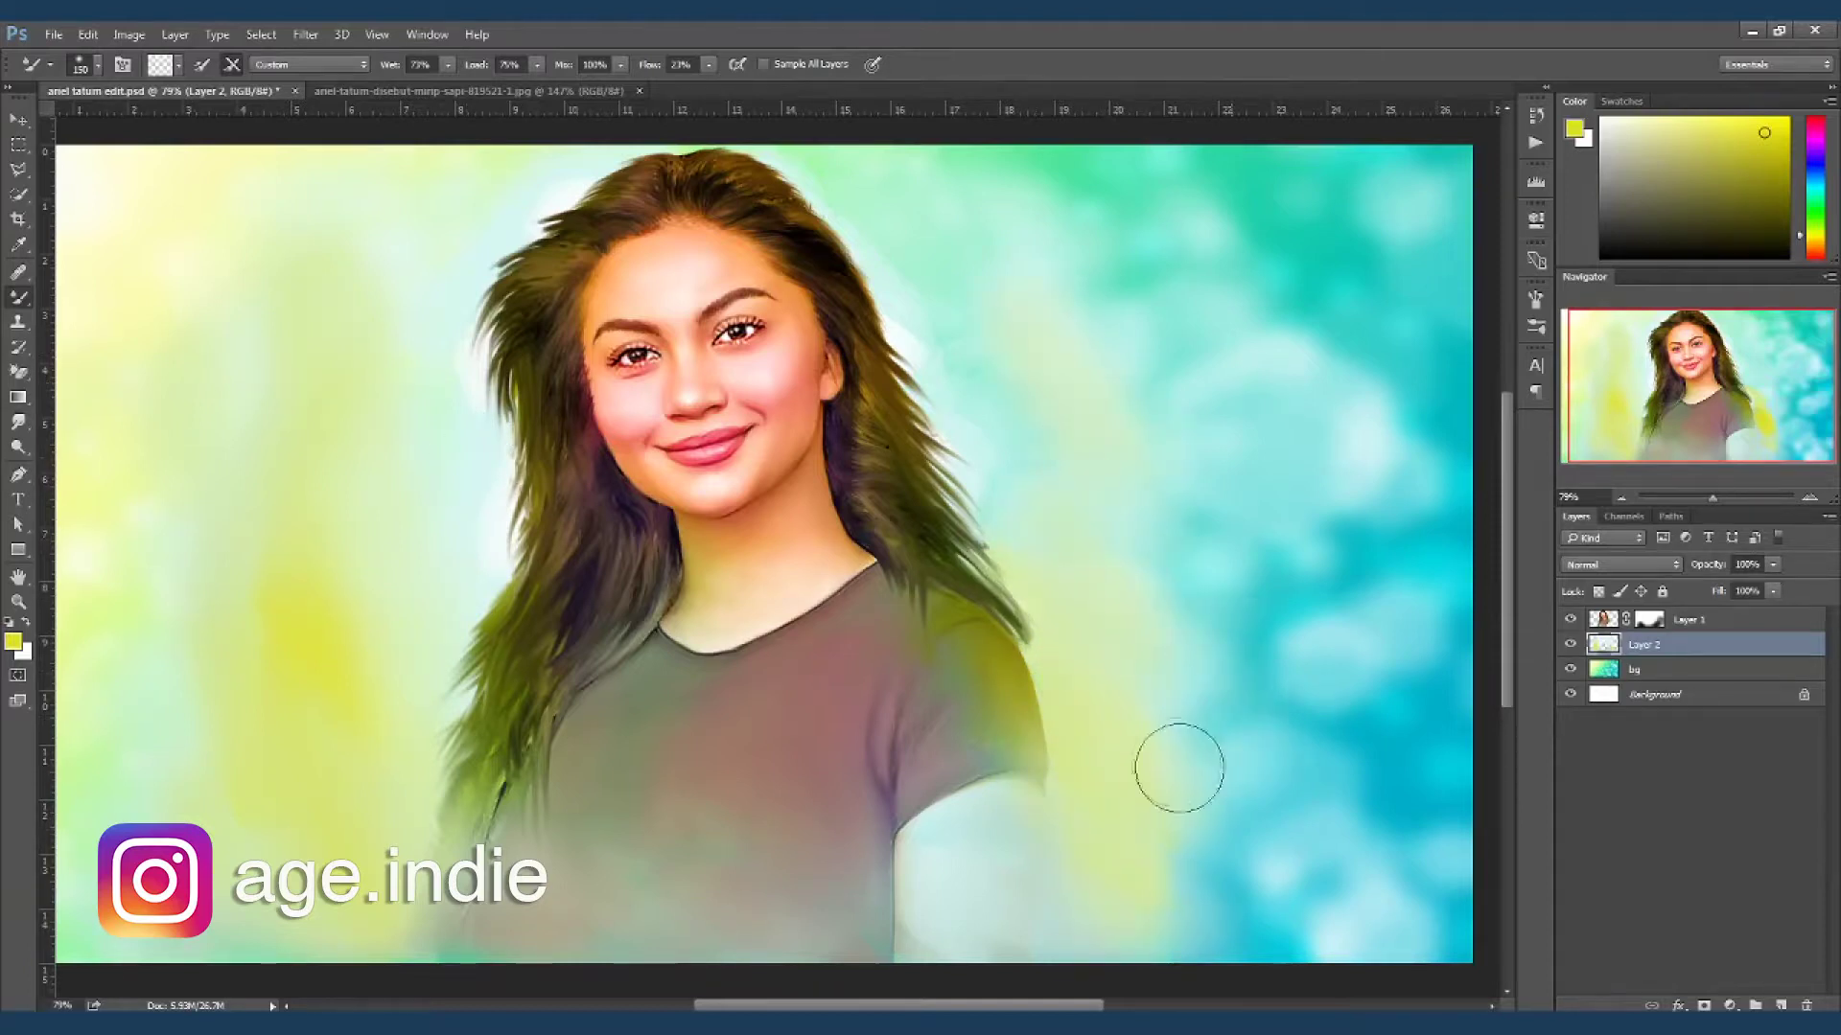
- Dab sampled light-cyan patches on the sleeve and background beside the hair
key("shift+b")
left_click(1272, 337, "alt")
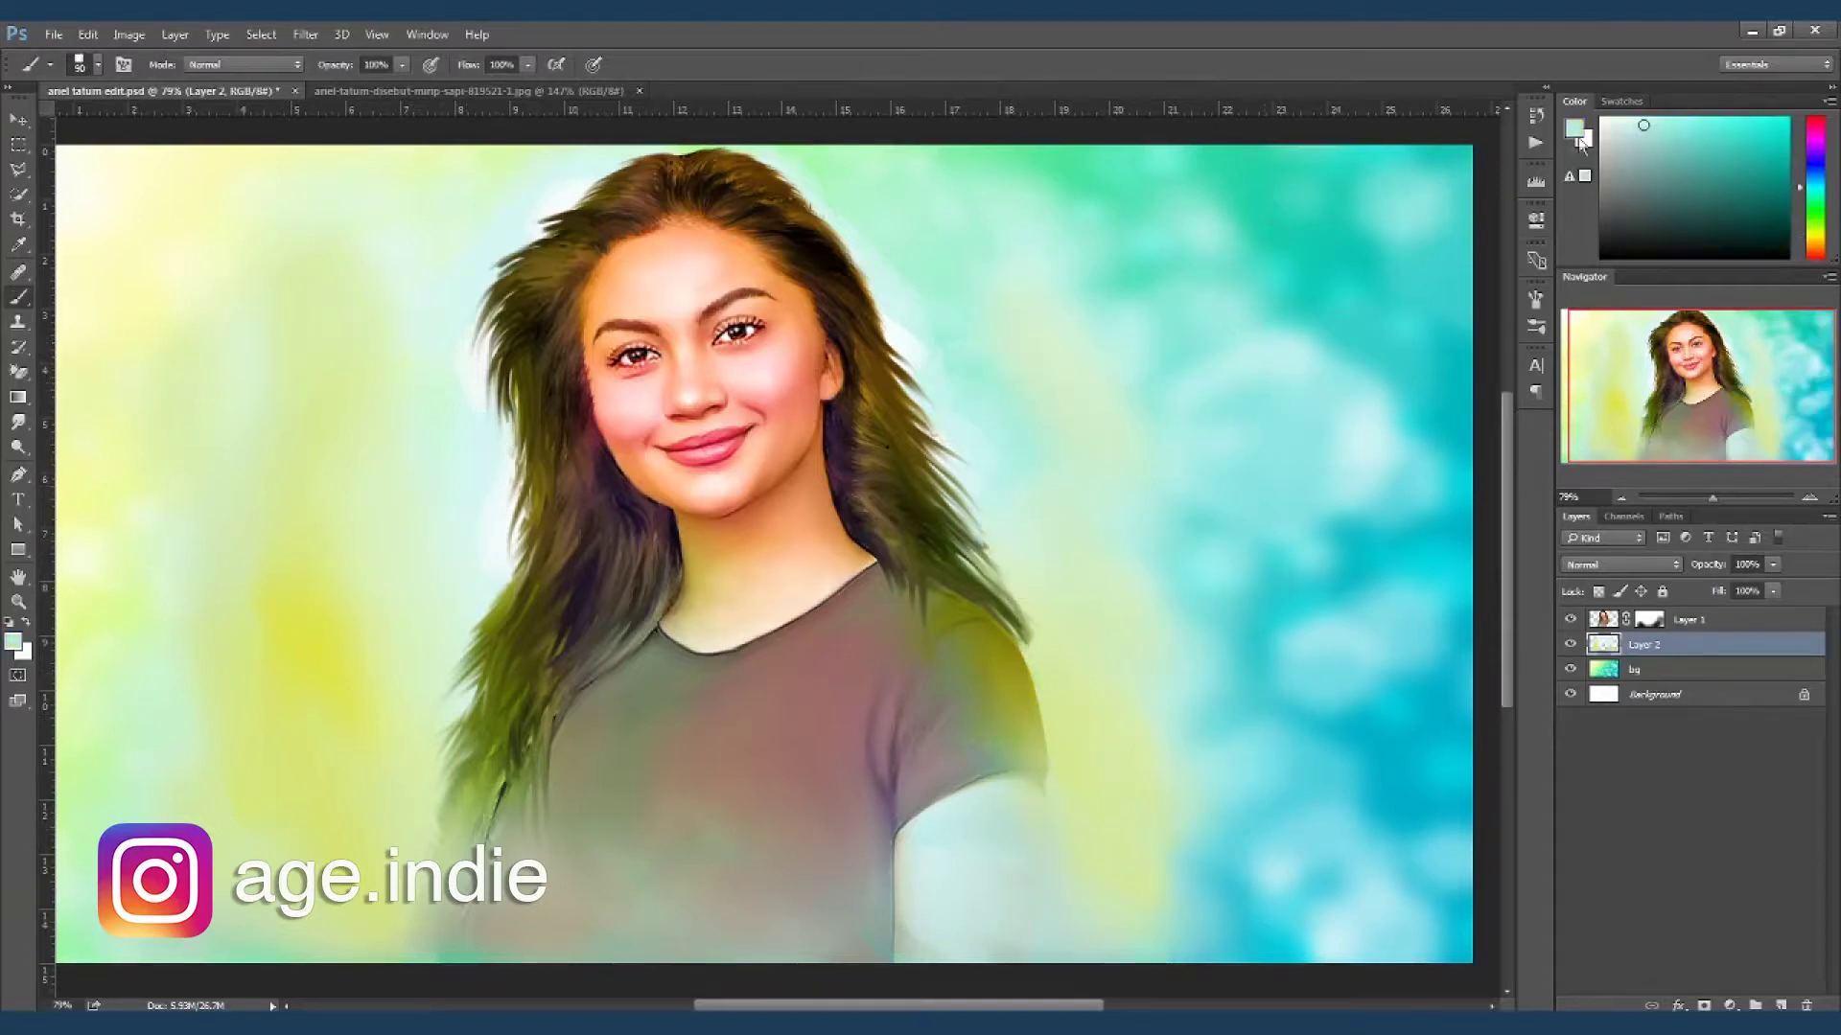
left_click_drag(1084, 817, 1074, 858)
left_click(359, 556)
left_click_drag(469, 508, 393, 757)
left_click(451, 829)
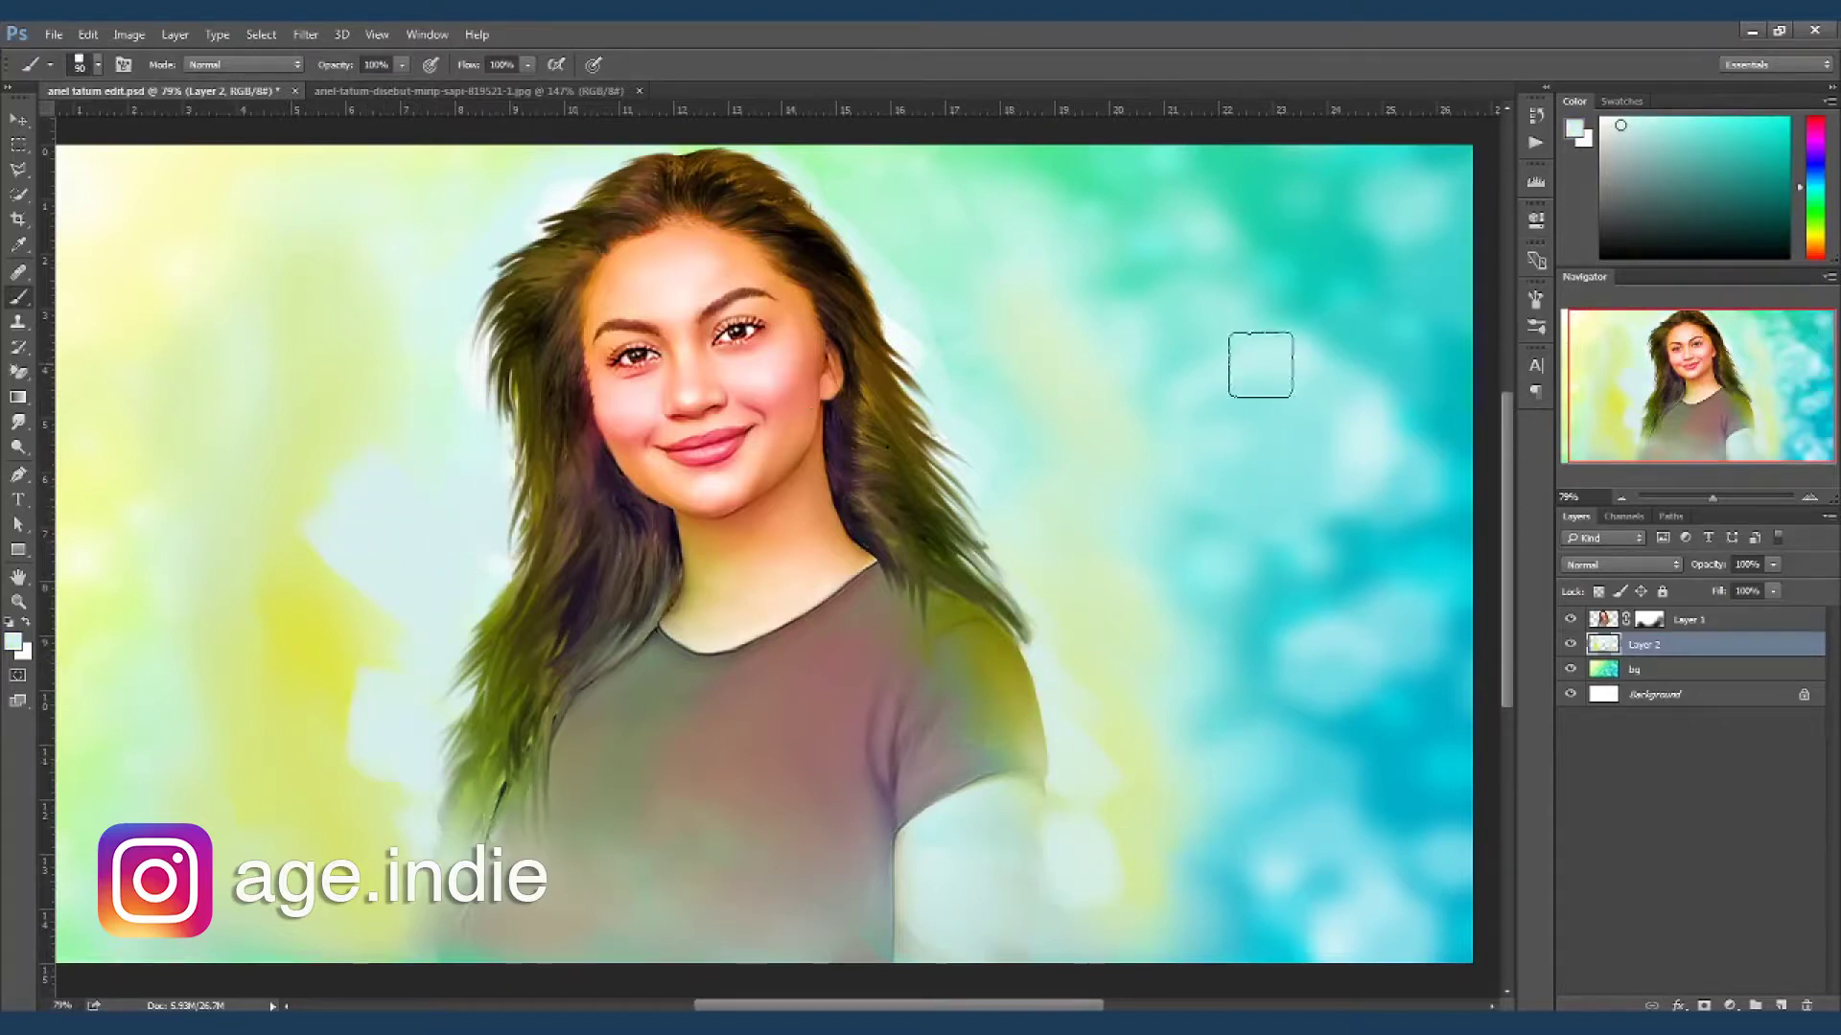
left_click(958, 379)
left_click(1018, 440)
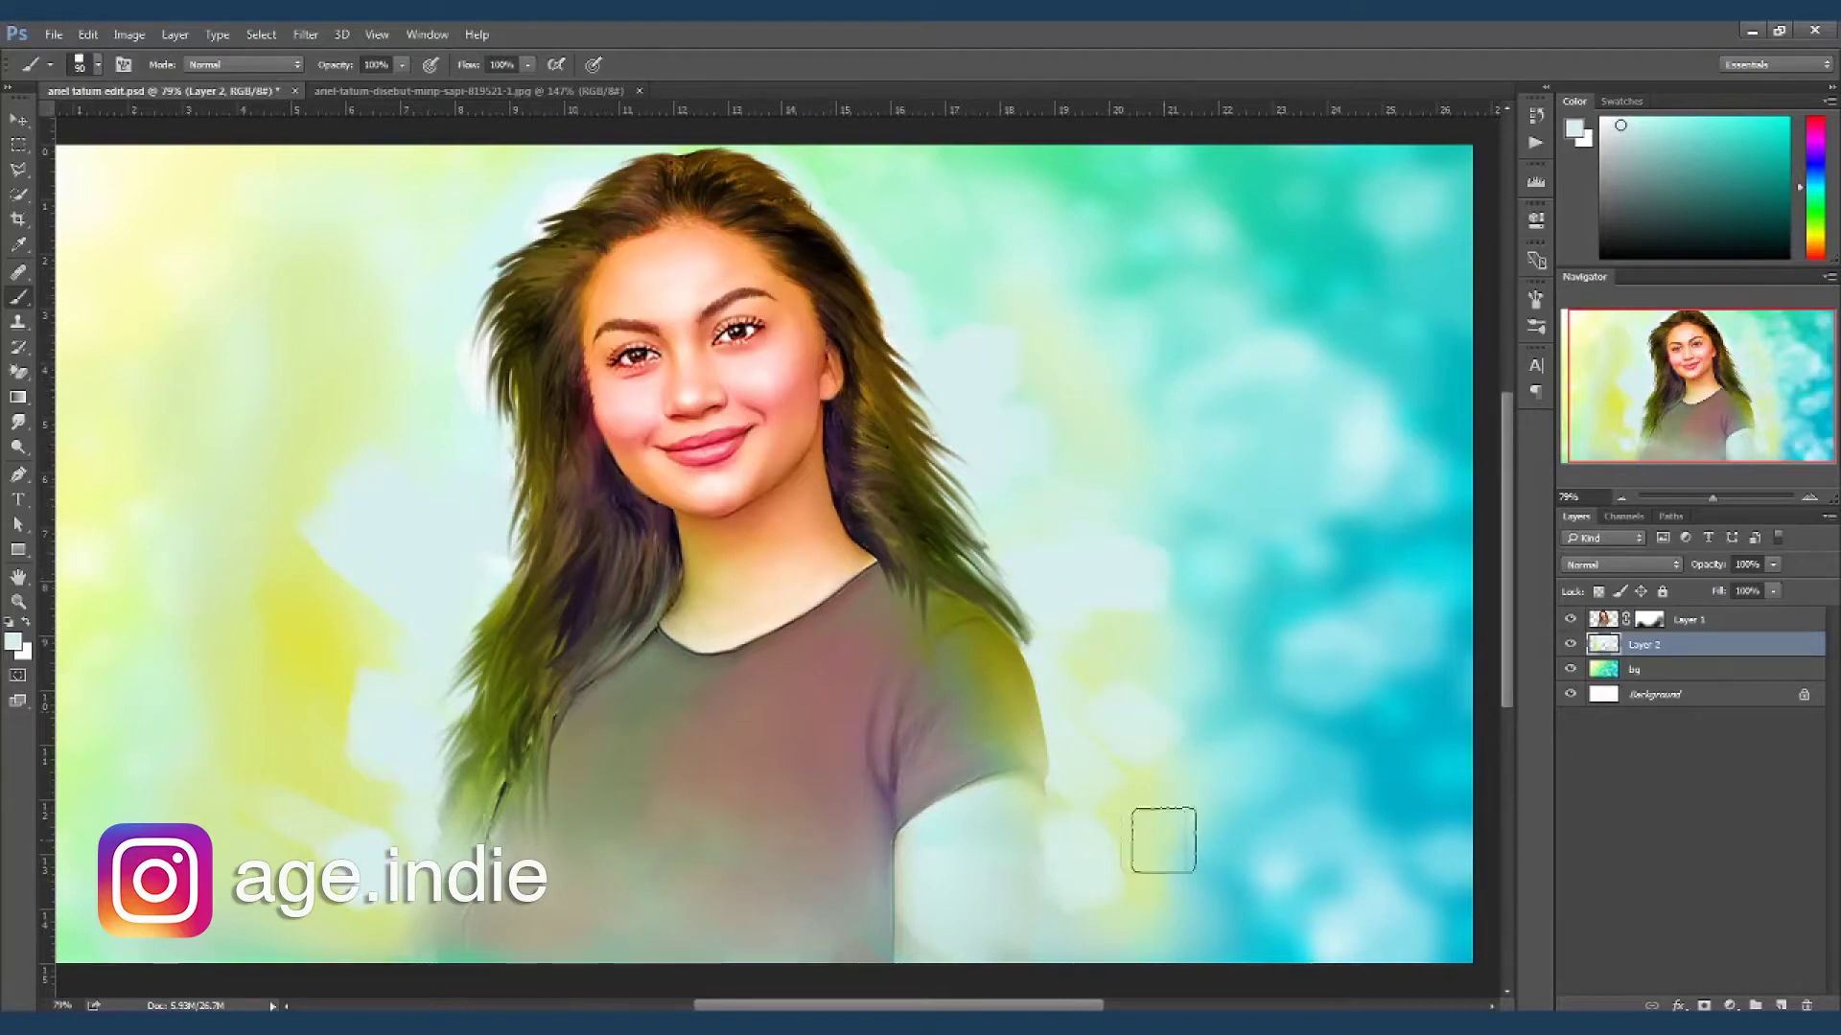
- Dab more light patches across the lower sleeve and bottom of the shirt
left_click_drag(1227, 840, 1097, 809)
left_click_drag(984, 898, 978, 809)
left_click(1073, 896)
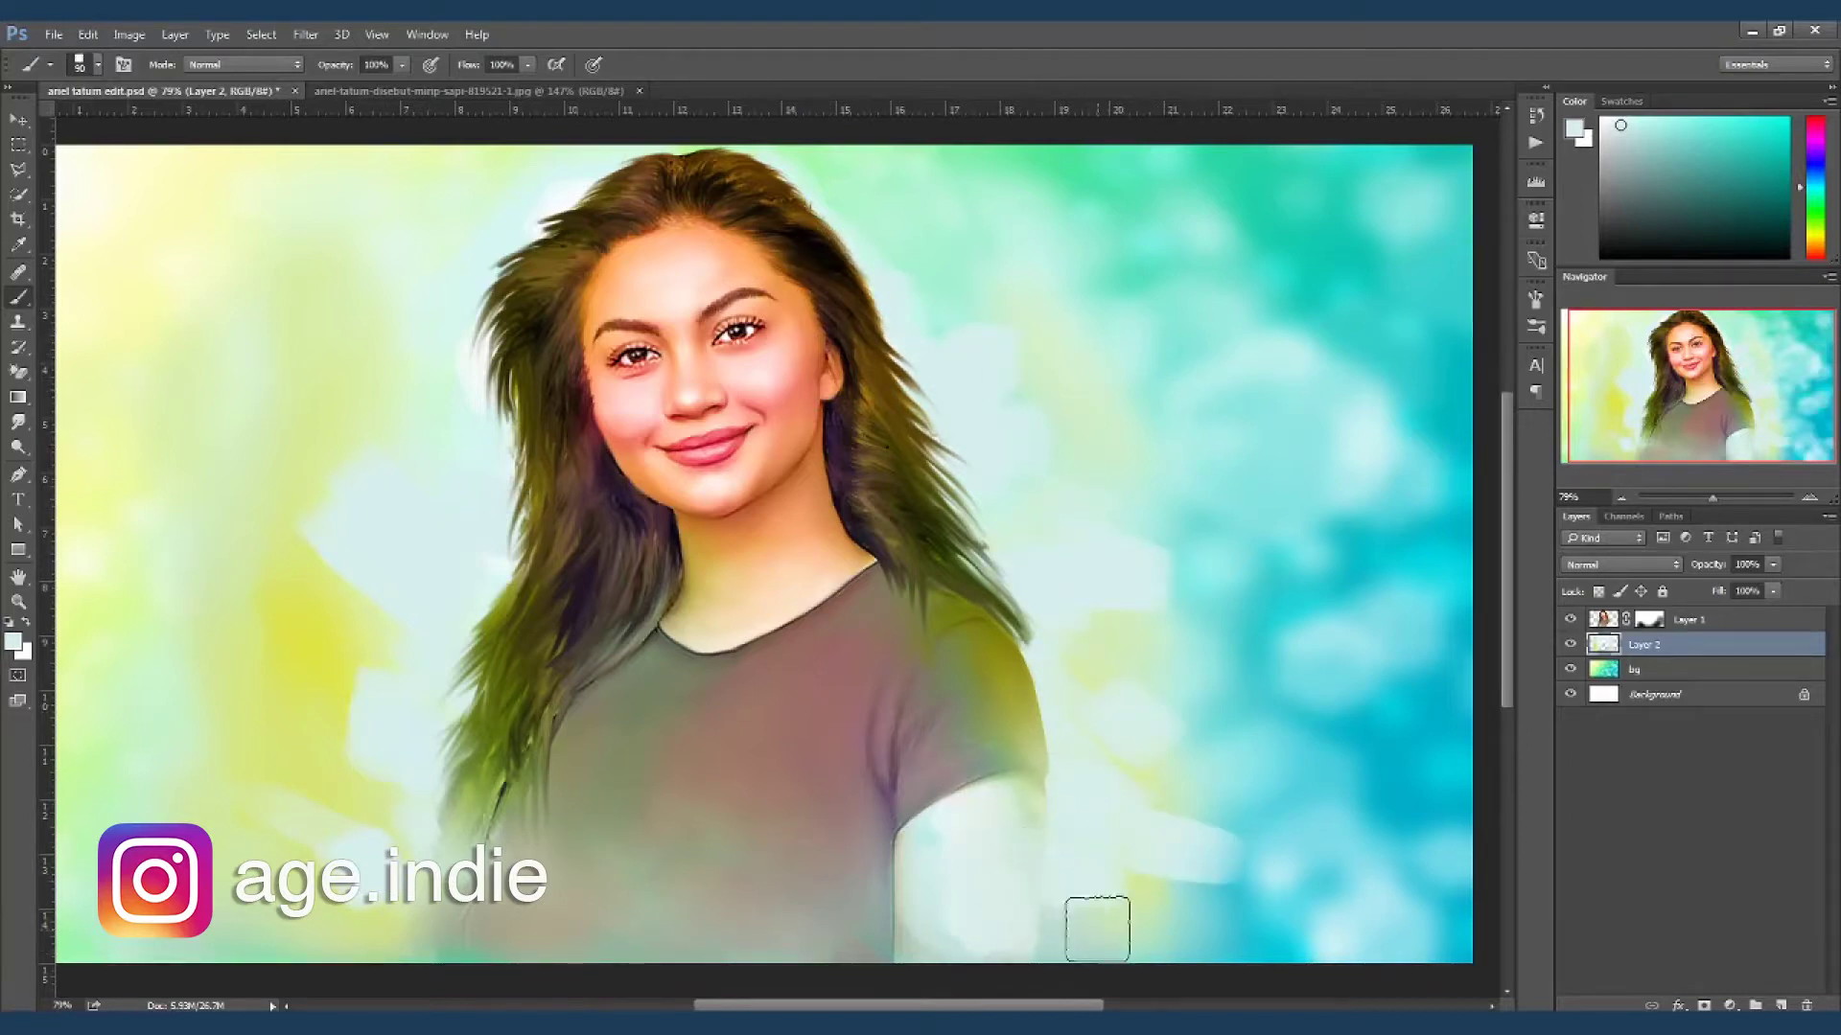
left_click(1113, 944)
left_click(829, 920)
left_click(599, 918)
left_click(508, 935)
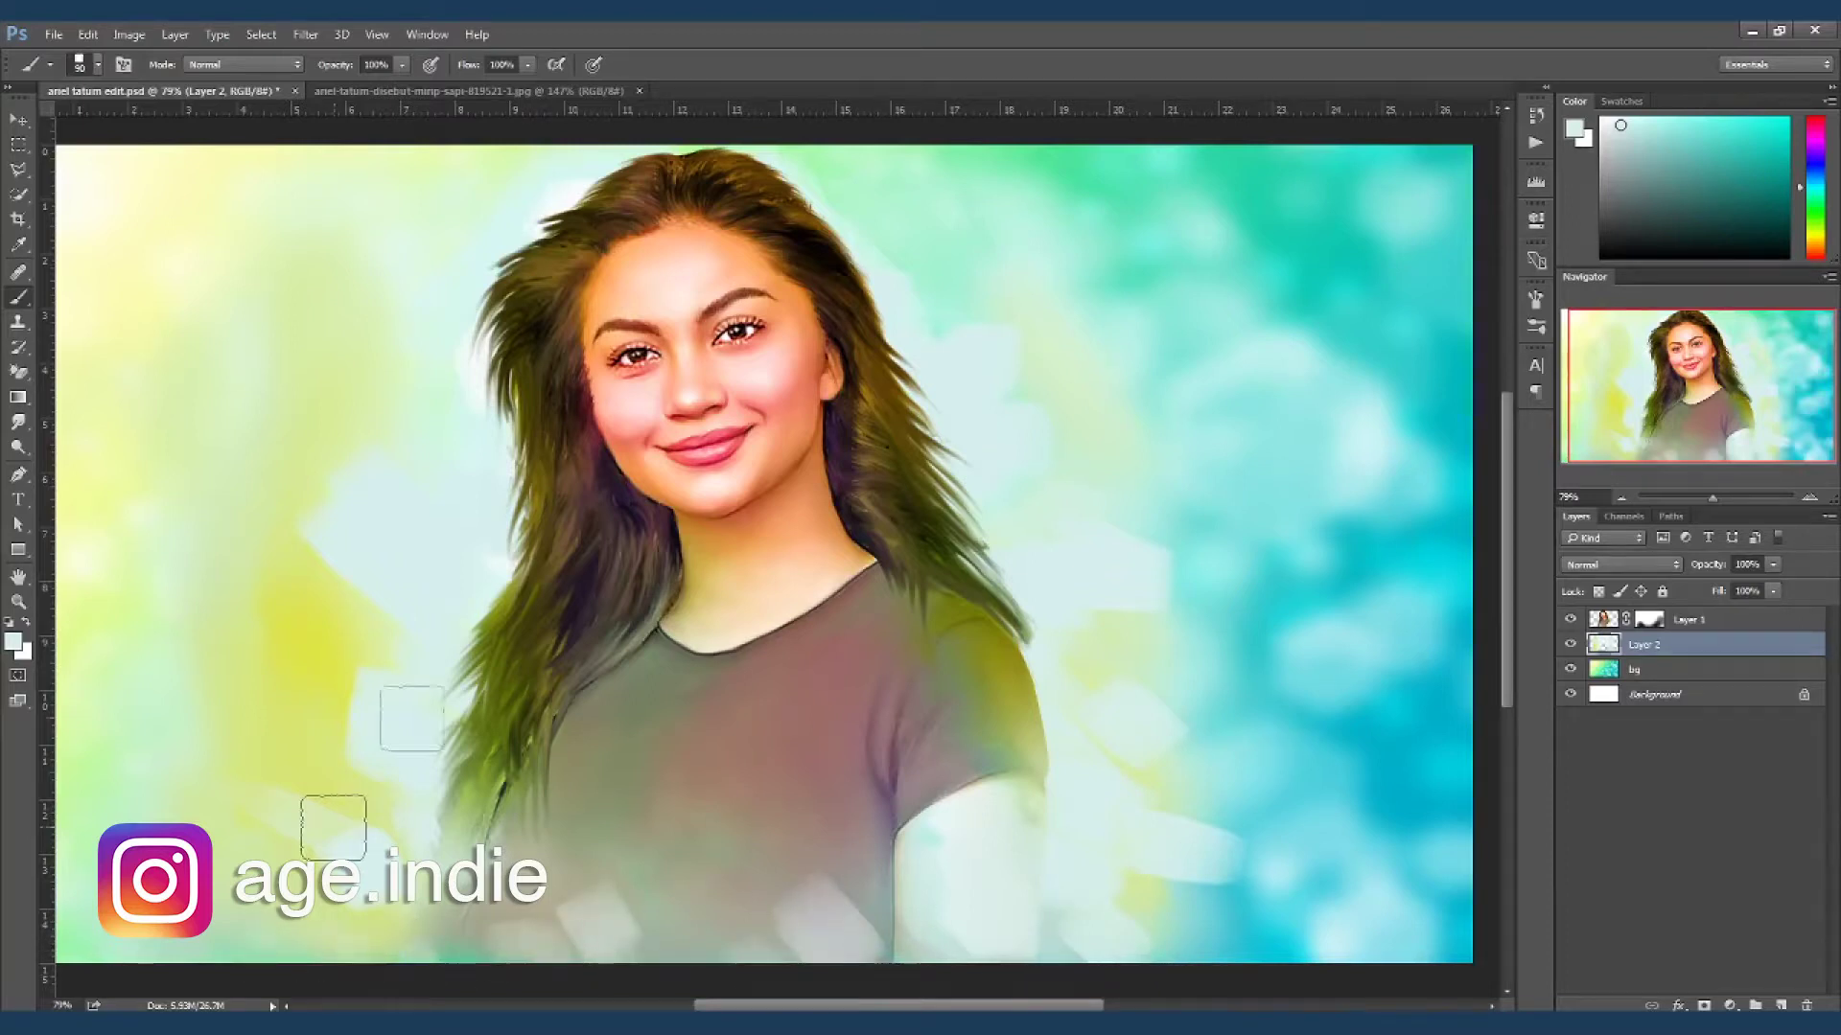
- Switch to the Move tool and scroll to review the painted canvas
left_click(19, 120)
scroll(760, 423, "up", 2)
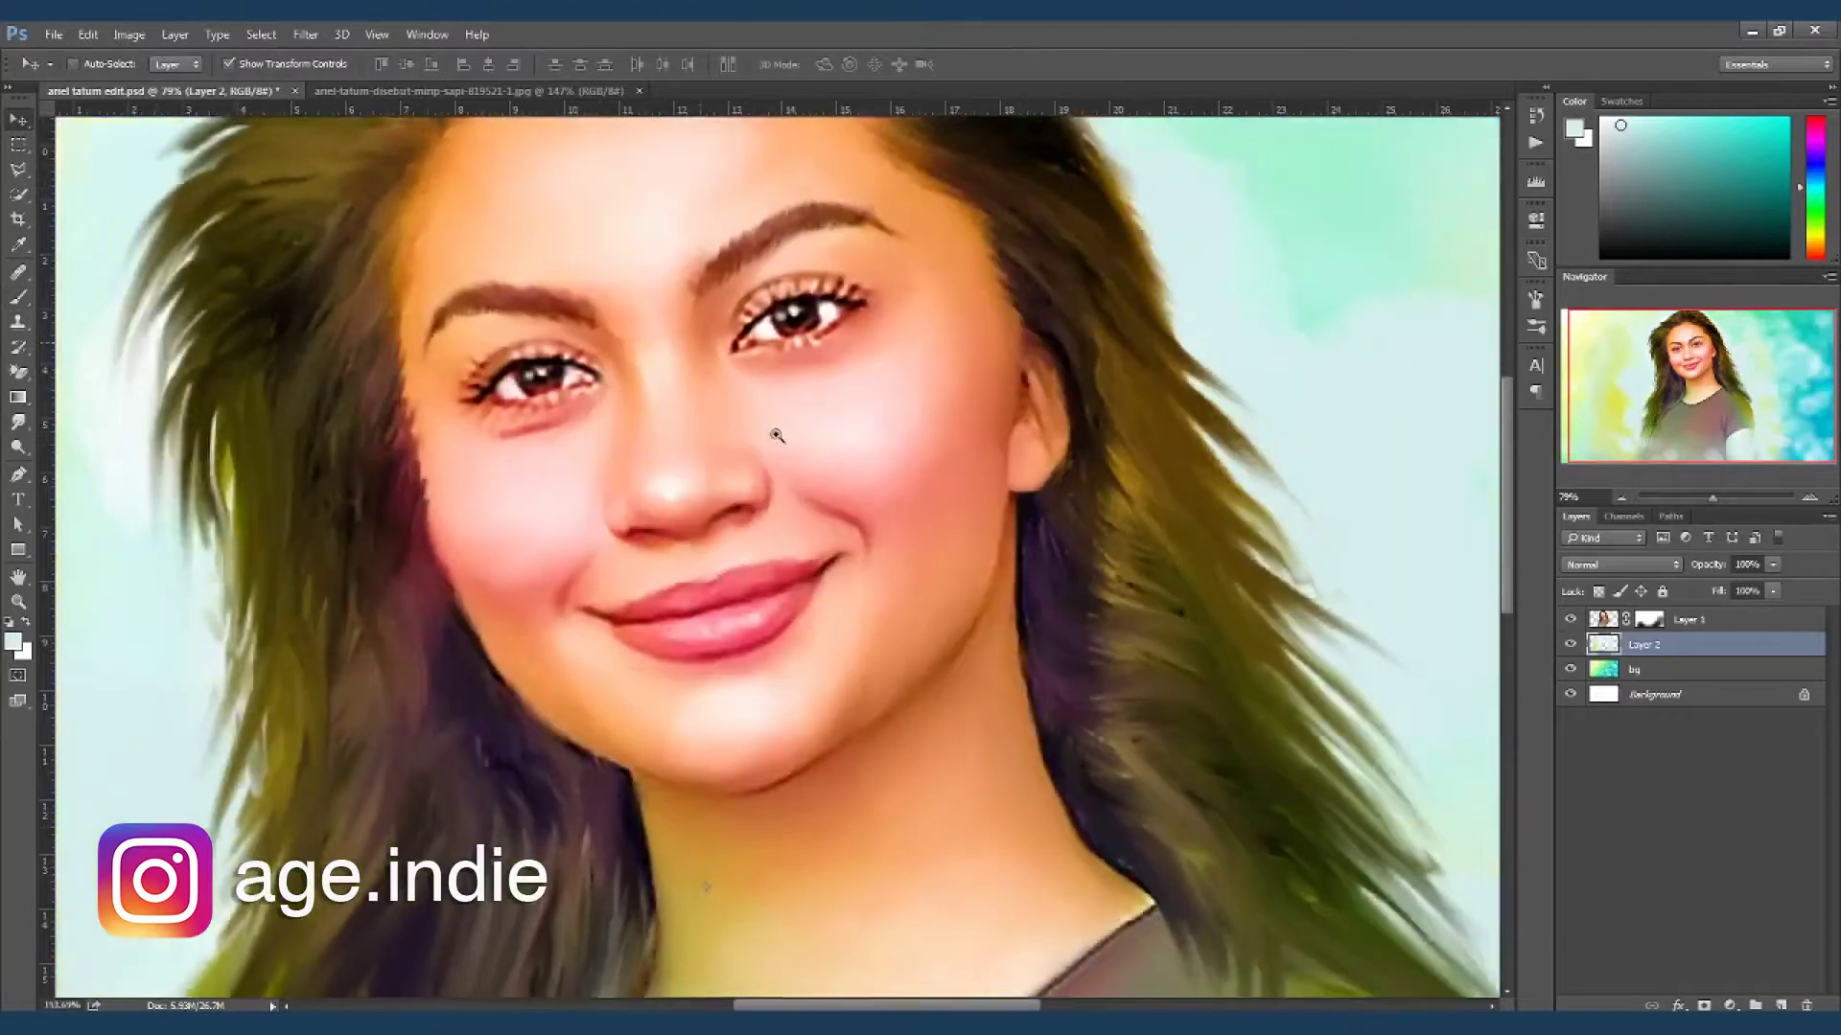
scroll(784, 542, "up", 2)
scroll(805, 551, "down", 1)
scroll(834, 566, "down", 1)
scroll(872, 580, "down", 3)
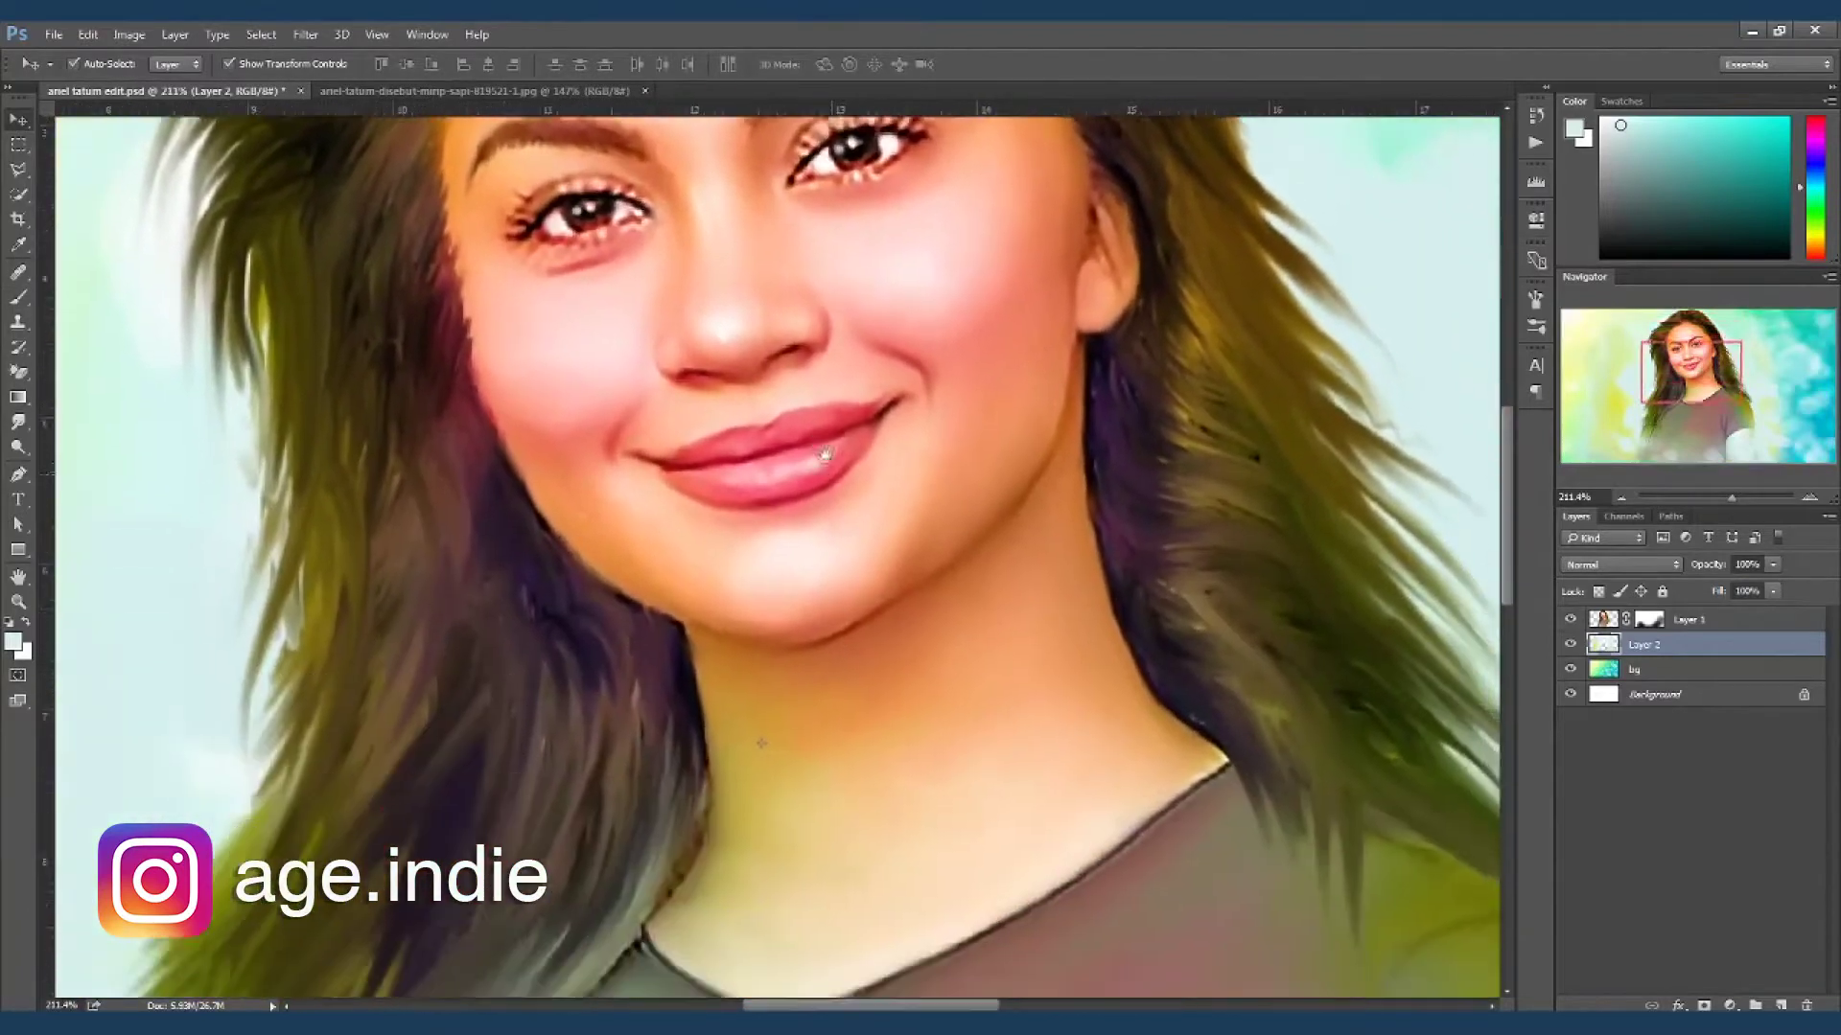
scroll(909, 599, "down", 2)
scroll(930, 624, "down", 2)
scroll(949, 645, "down", 3)
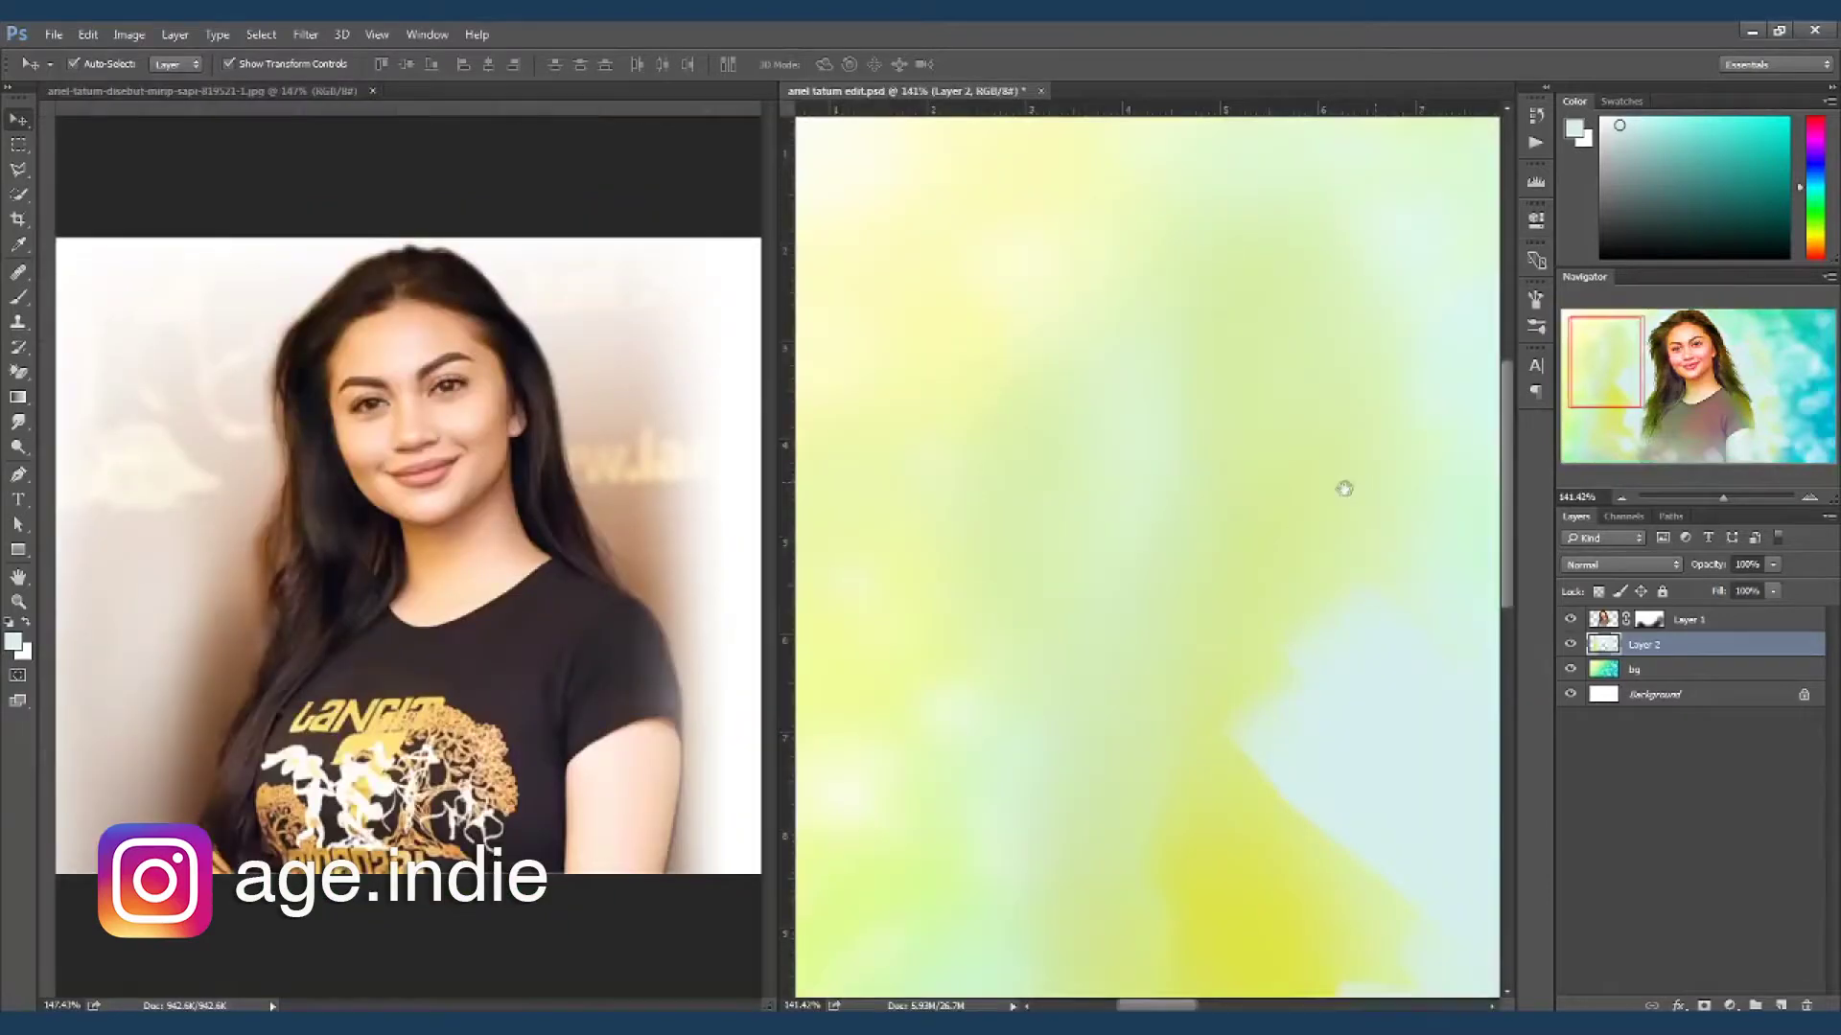
- Place the original photo beside the painting and zoom out on the painted face
left_click_drag(1343, 485, 1093, 501)
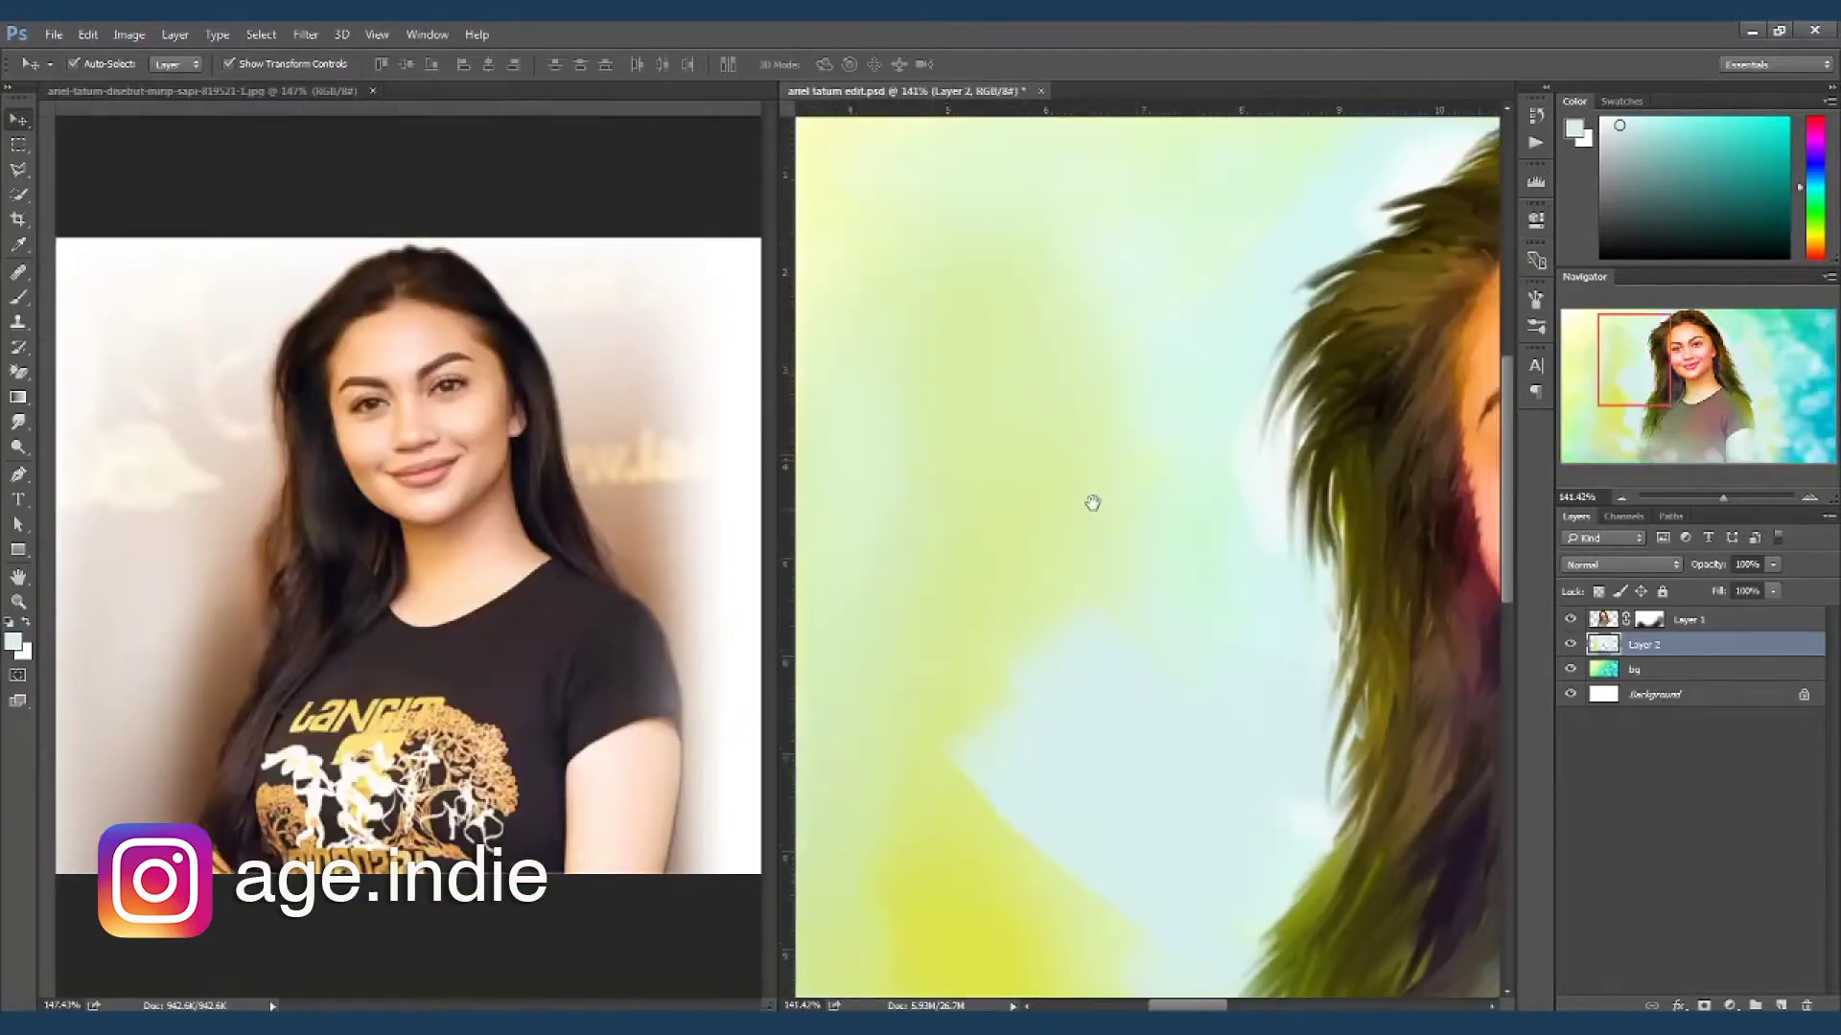
left_click_drag(1319, 534, 987, 537)
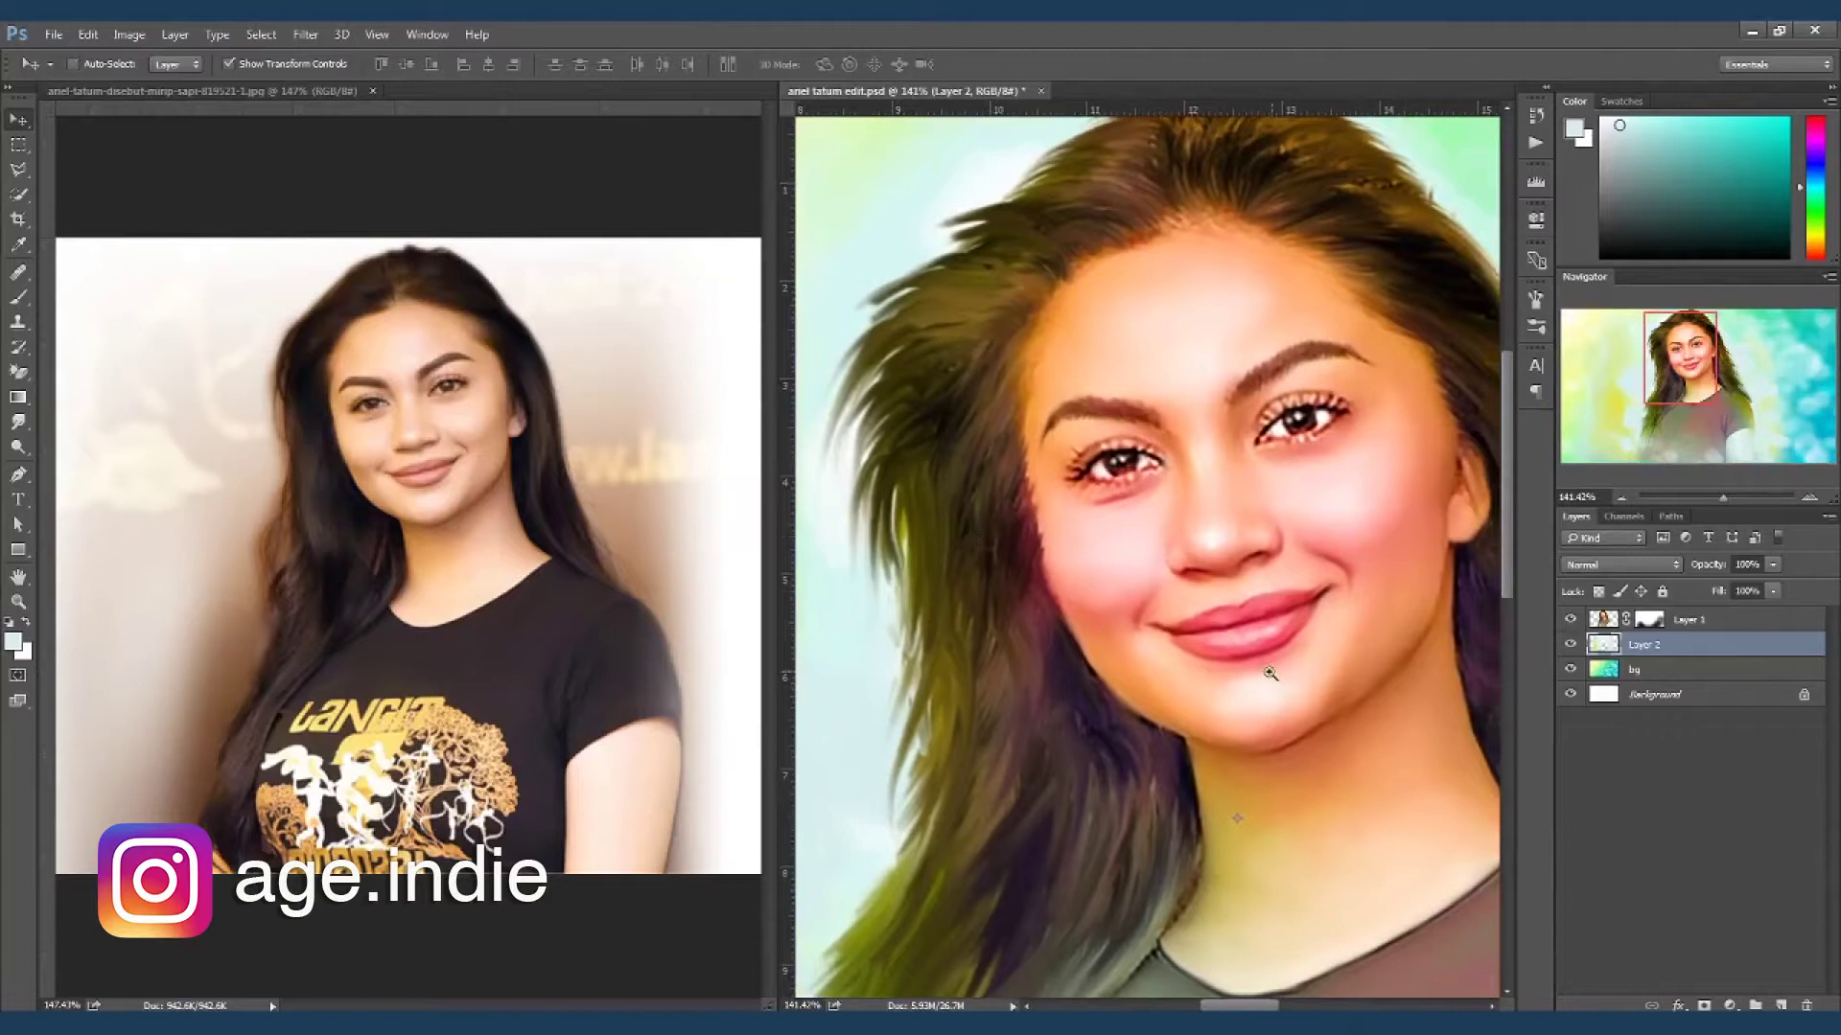
scroll(1270, 673, "down", 3)
scroll(1268, 759, "down", 2)
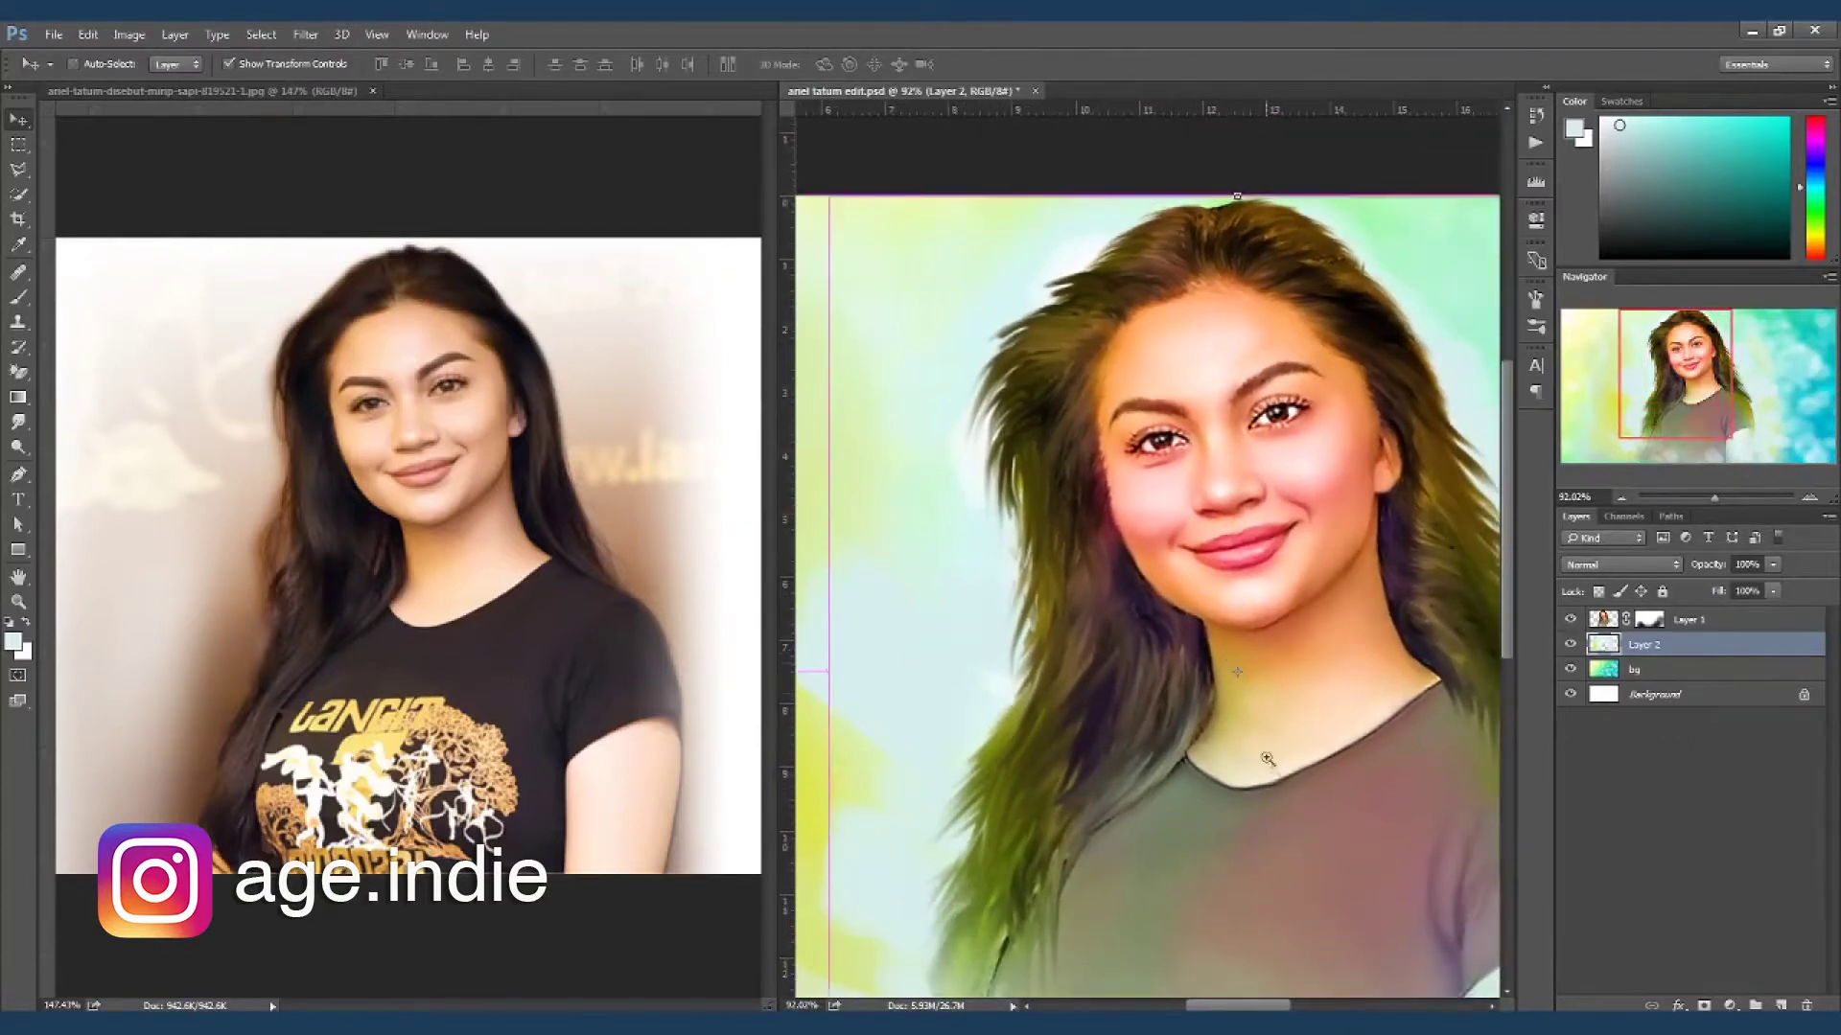
scroll(1267, 759, "down", 2)
scroll(1267, 760, "down", 1)
- Pan the painting view to frame the whole portrait for comparison
mouse_move(1246, 796)
left_mouse_down()
mouse_move(1237, 671)
mouse_move(1255, 716)
mouse_move(1262, 658)
mouse_move(1295, 680)
left_mouse_up()
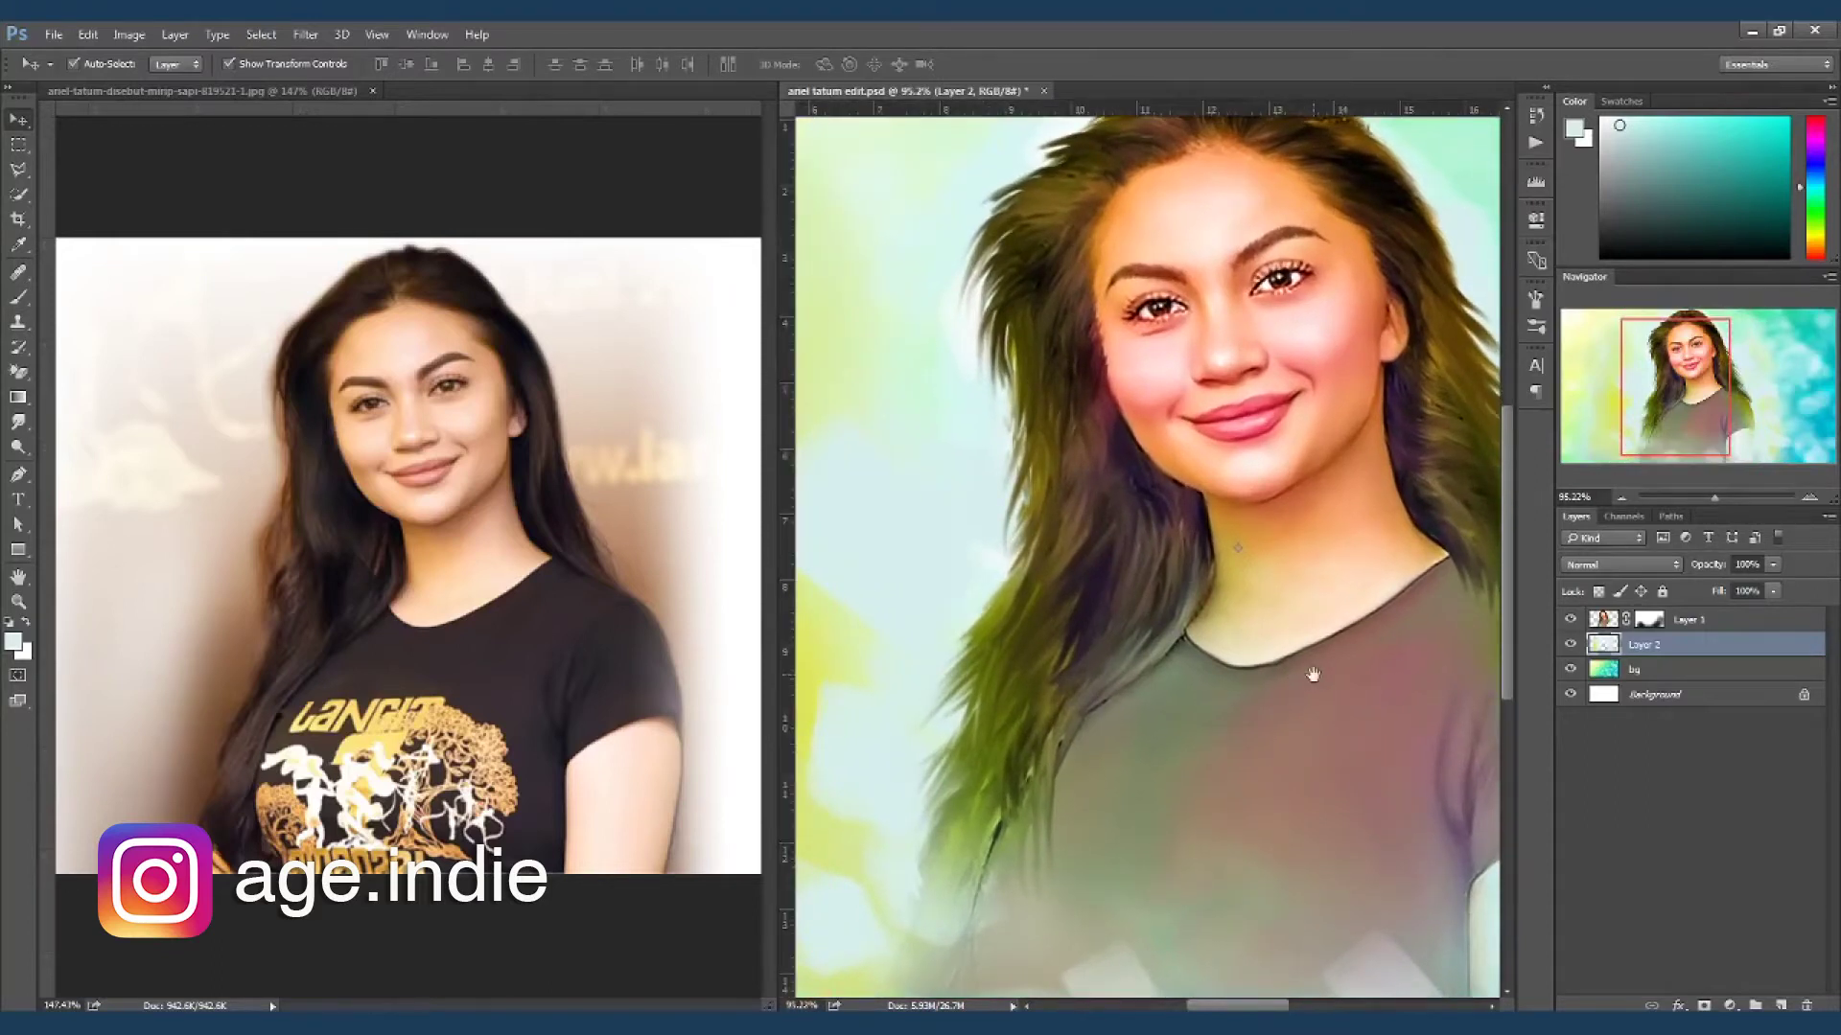
left_click_drag(1312, 674, 1286, 710)
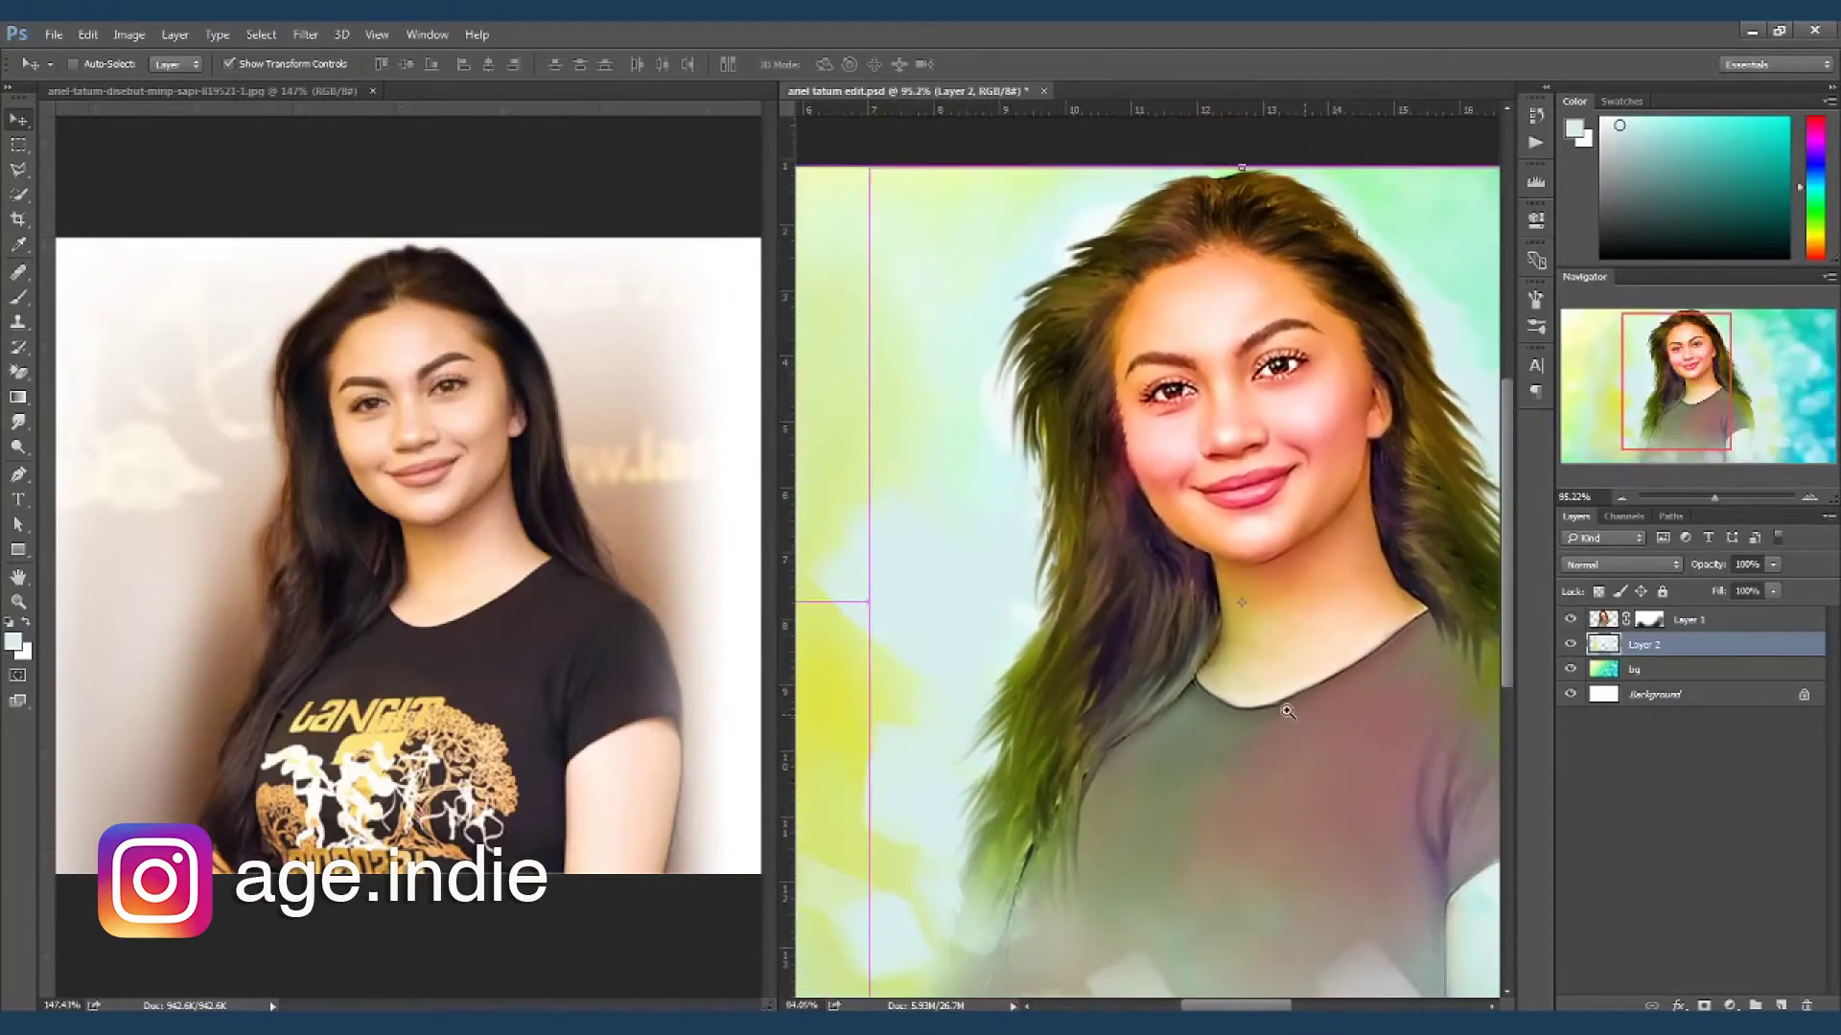
left_click_drag(1290, 715, 1280, 670)
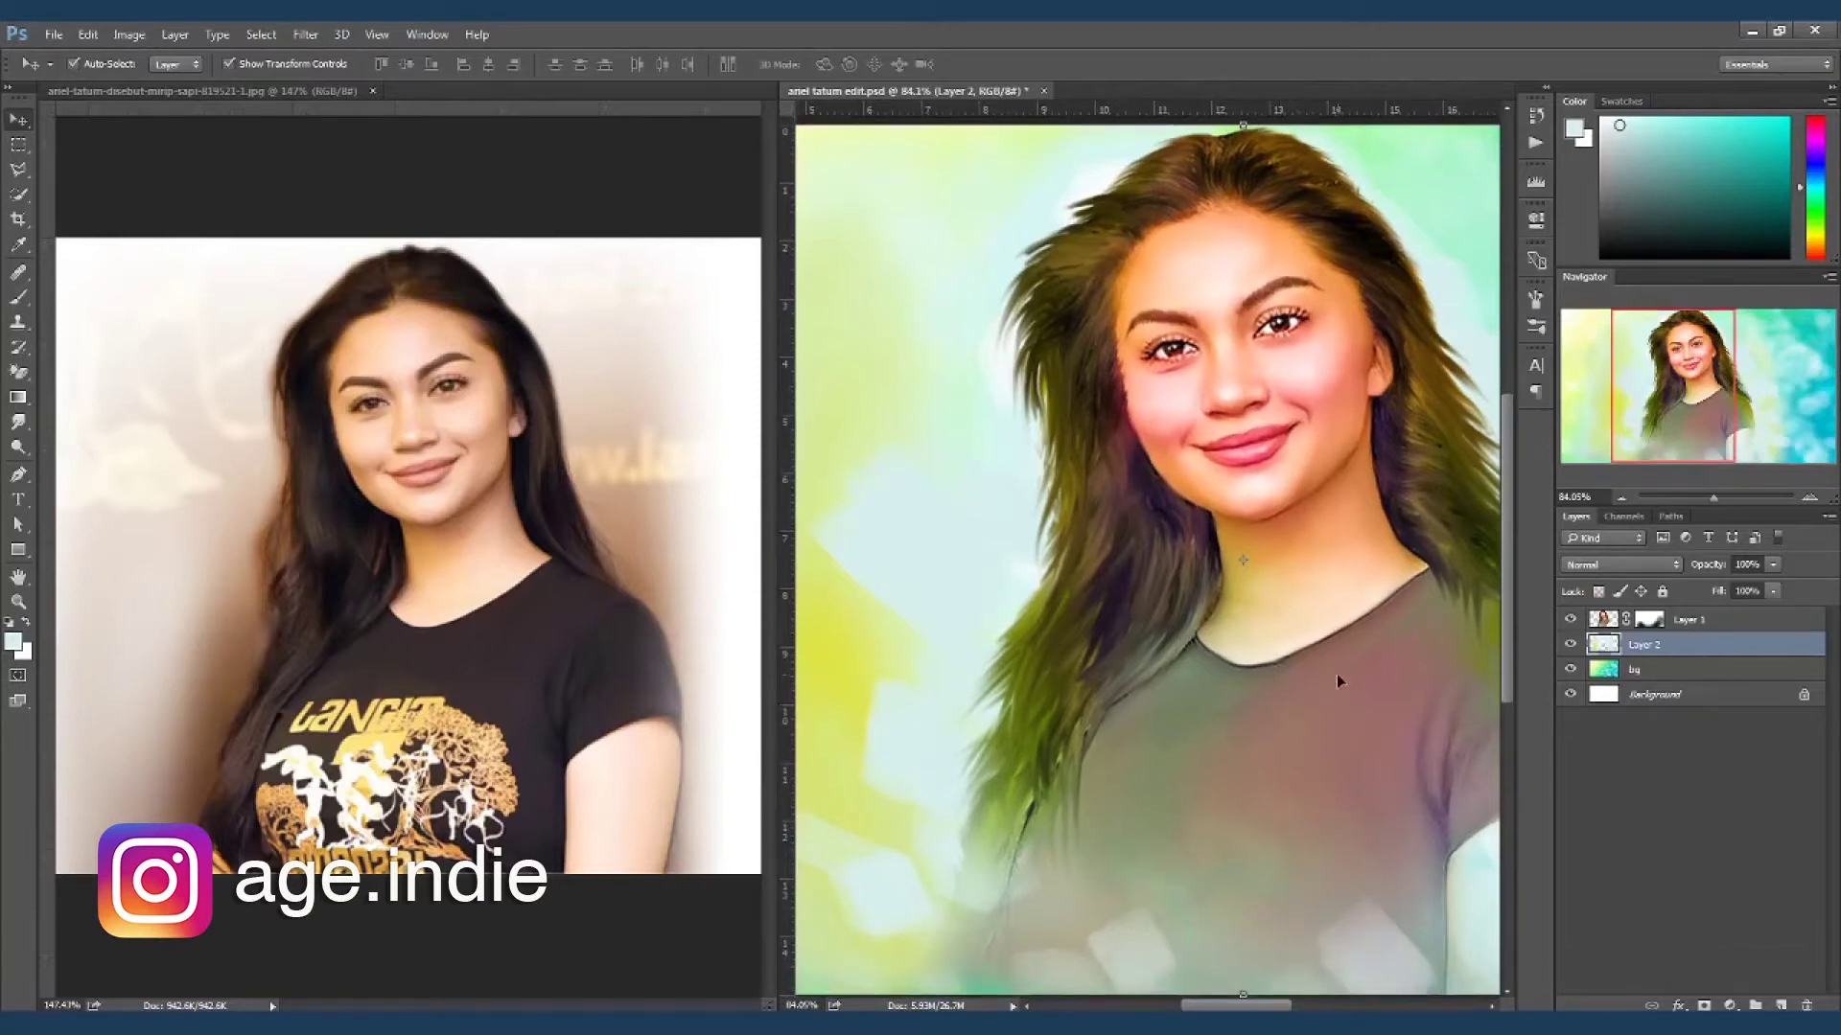
mouse_move(1344, 664)
left_mouse_down()
mouse_move(1229, 650)
mouse_move(1254, 650)
left_mouse_up()
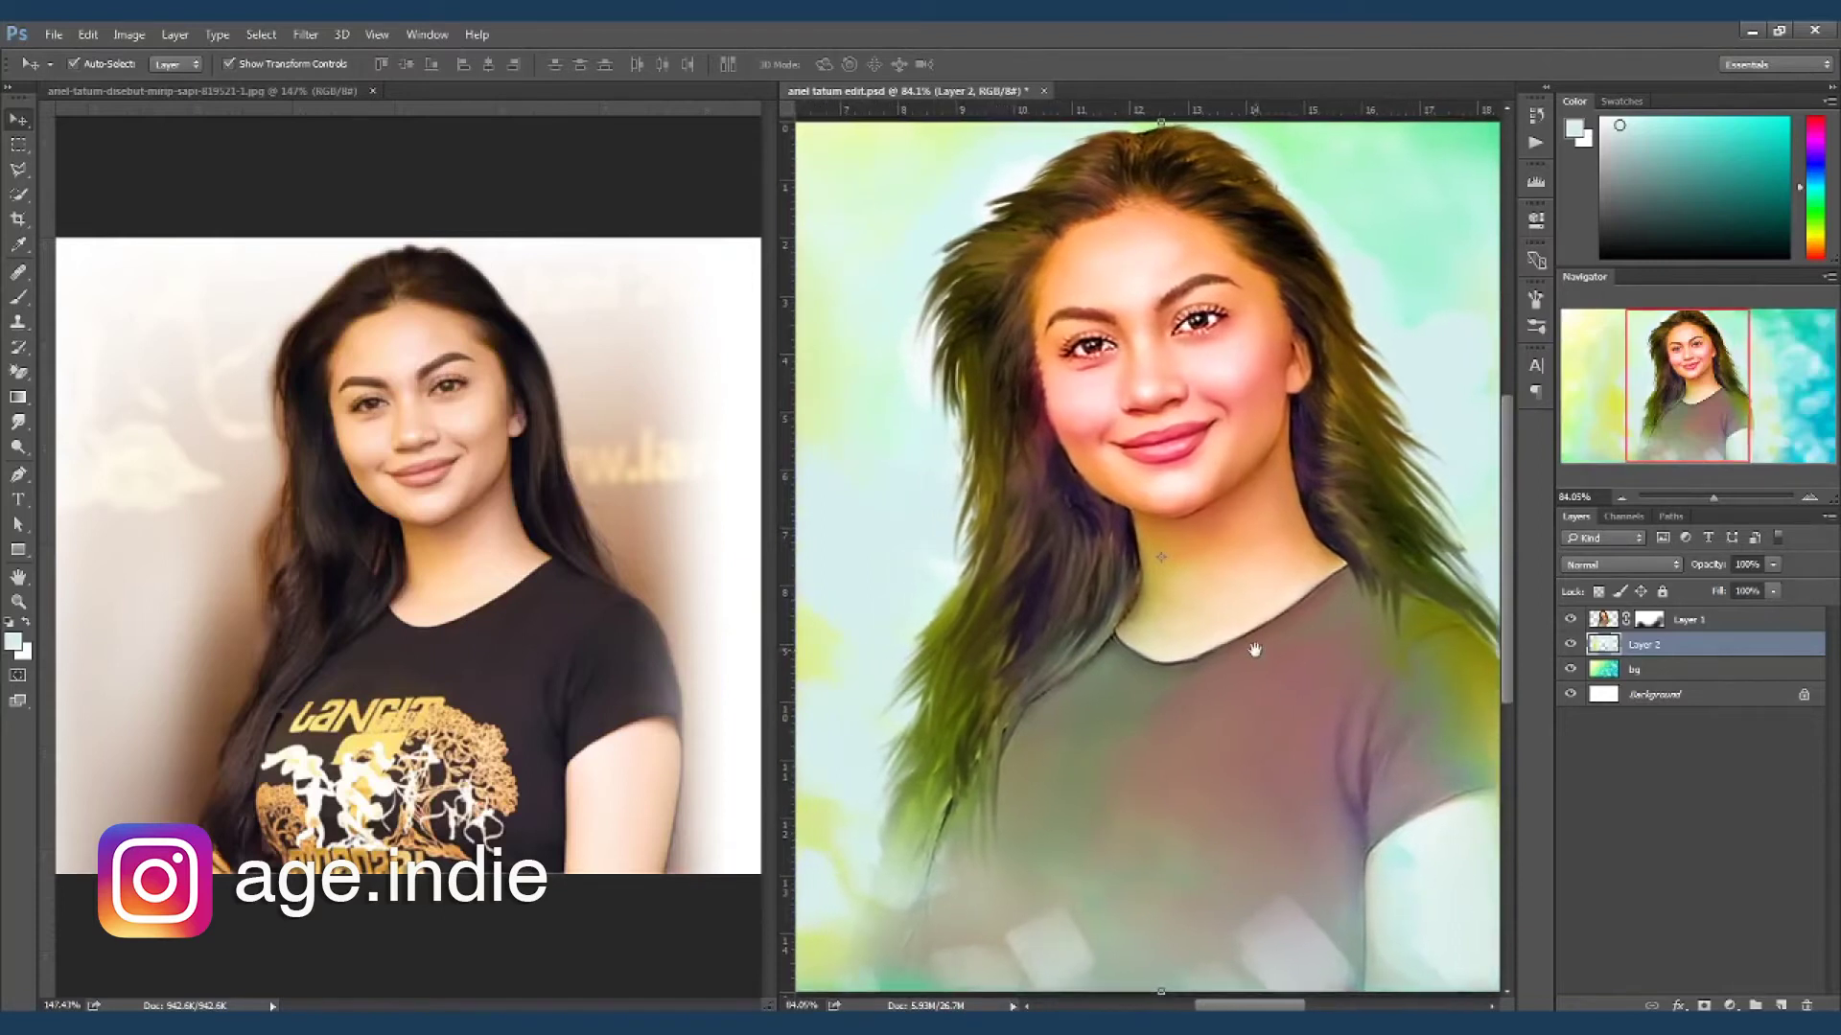